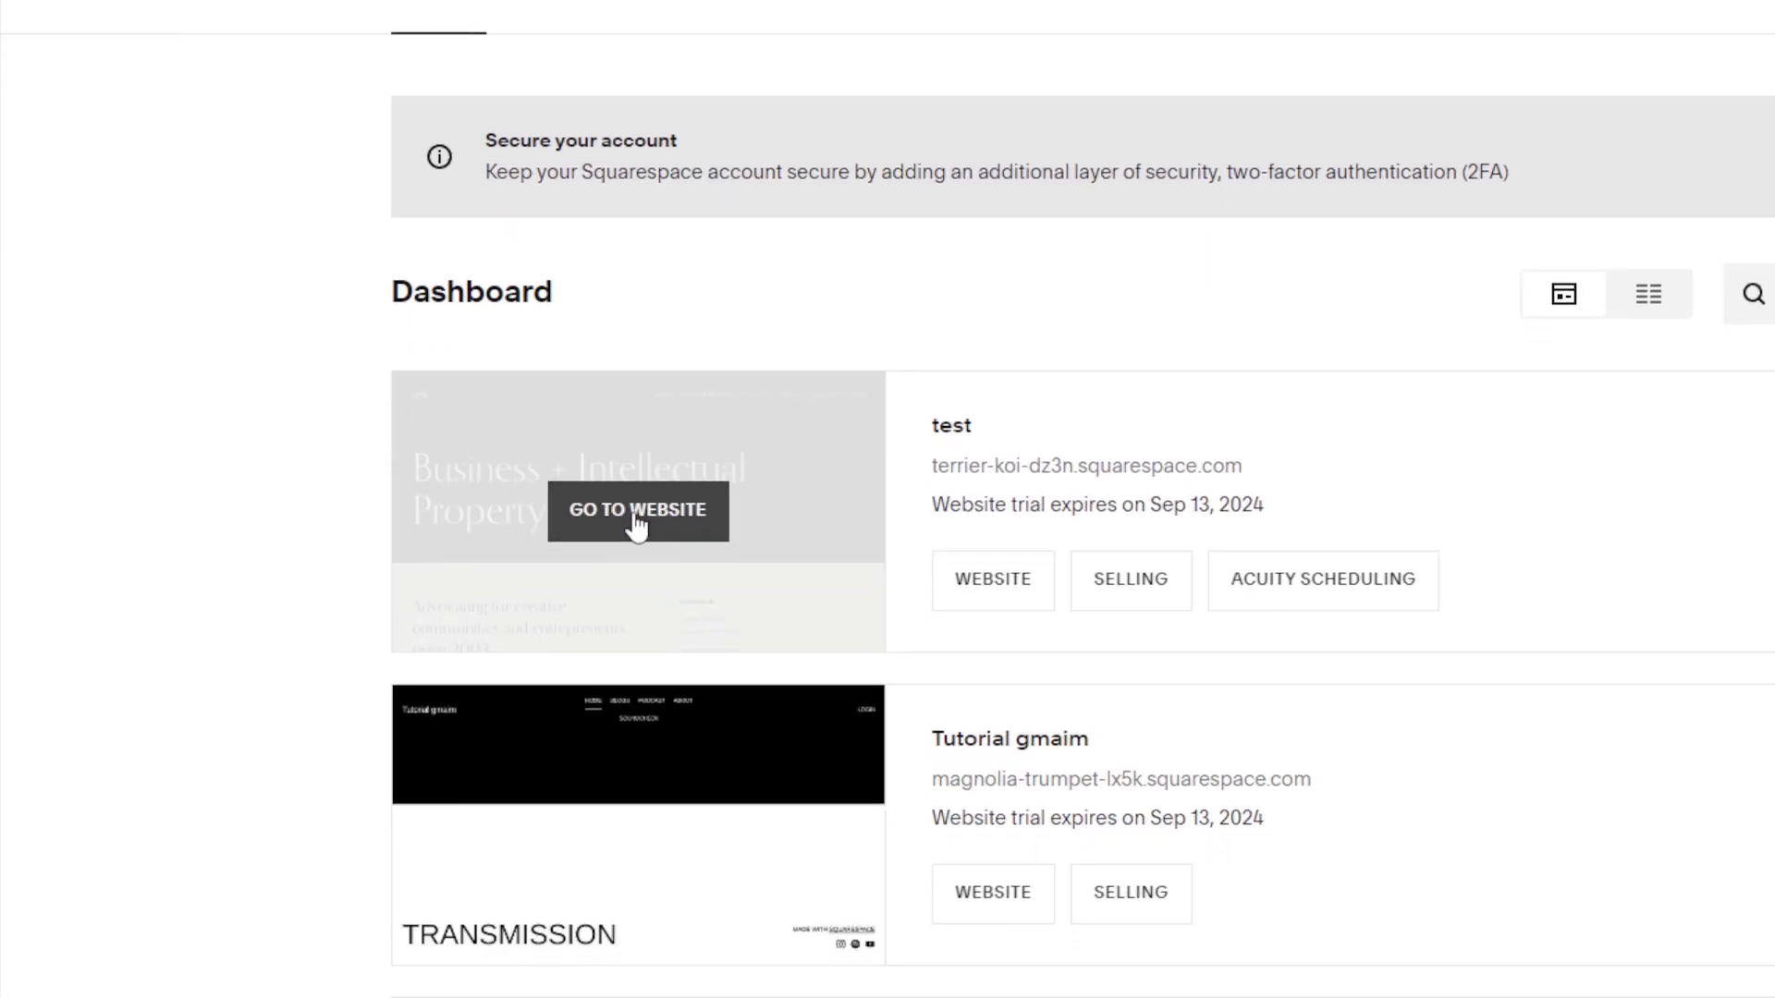
- Open the test website and go to Marketing > Email Campaigns to view the 0% sending checklist
{"action": "left_click", "coordinate": [426, 499]}
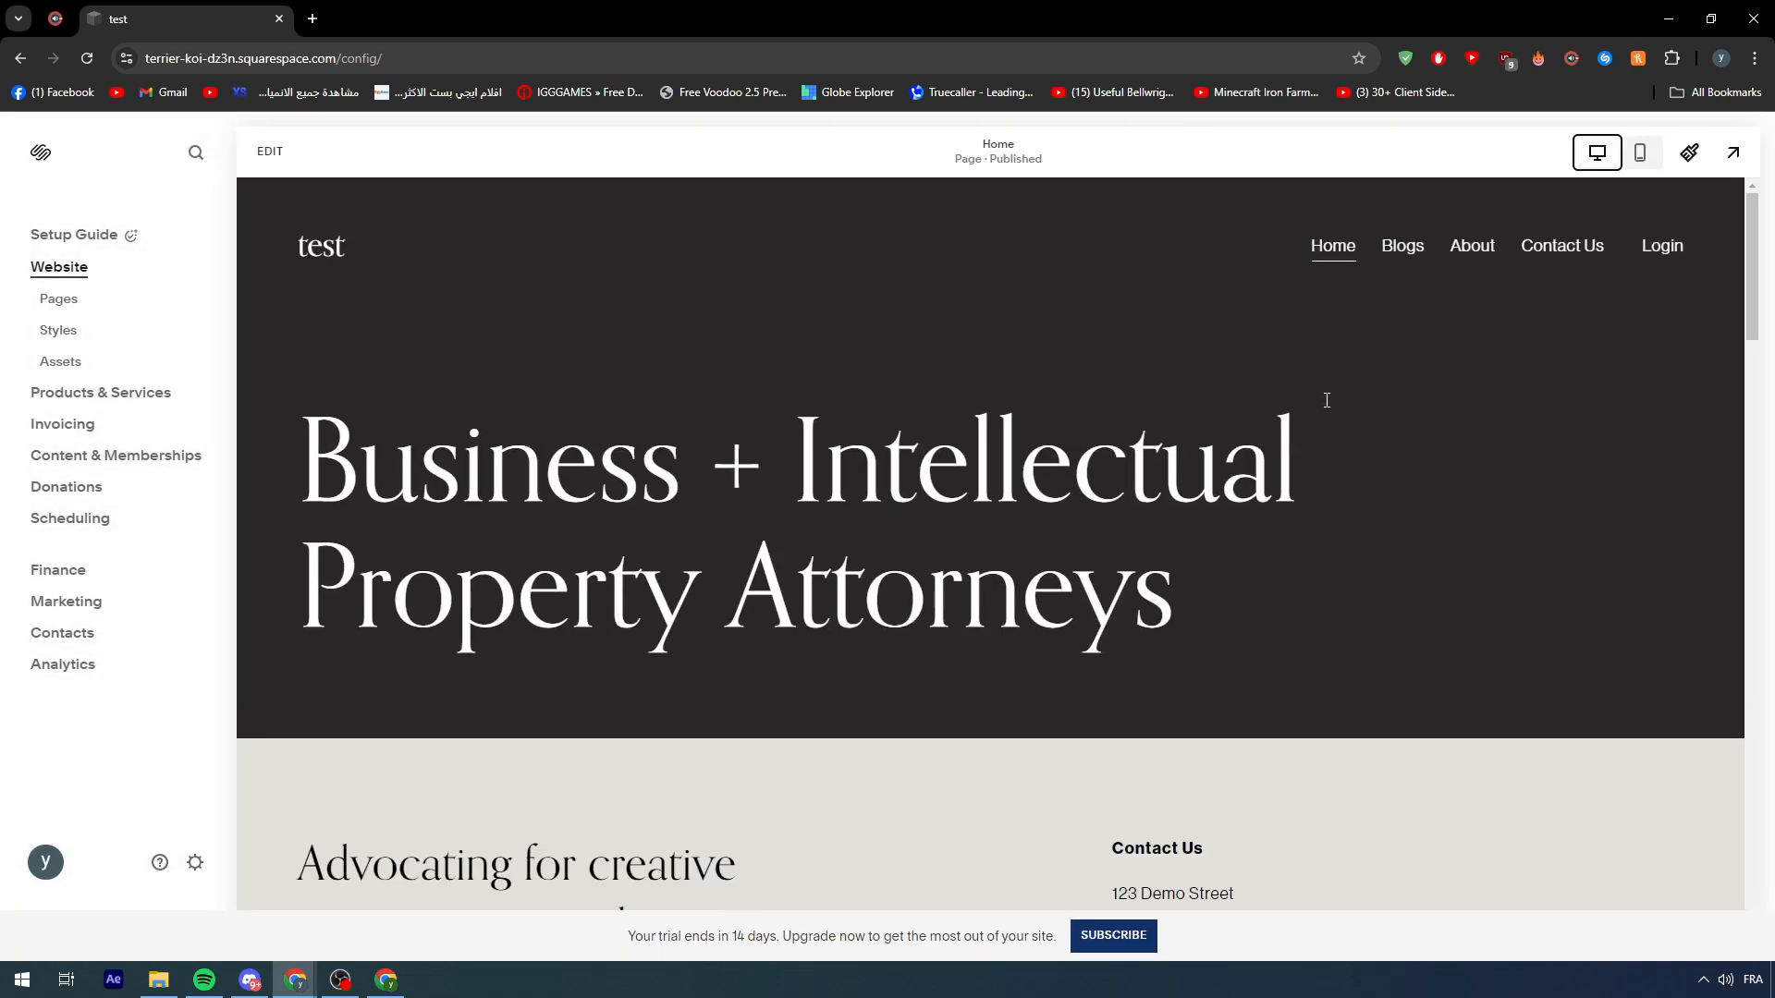
{"action": "scroll", "coordinate": [1248, 376], "scroll_direction": "down", "scroll_amount": 4}
{"action": "scroll", "coordinate": [1094, 318], "scroll_direction": "up", "scroll_amount": 4}
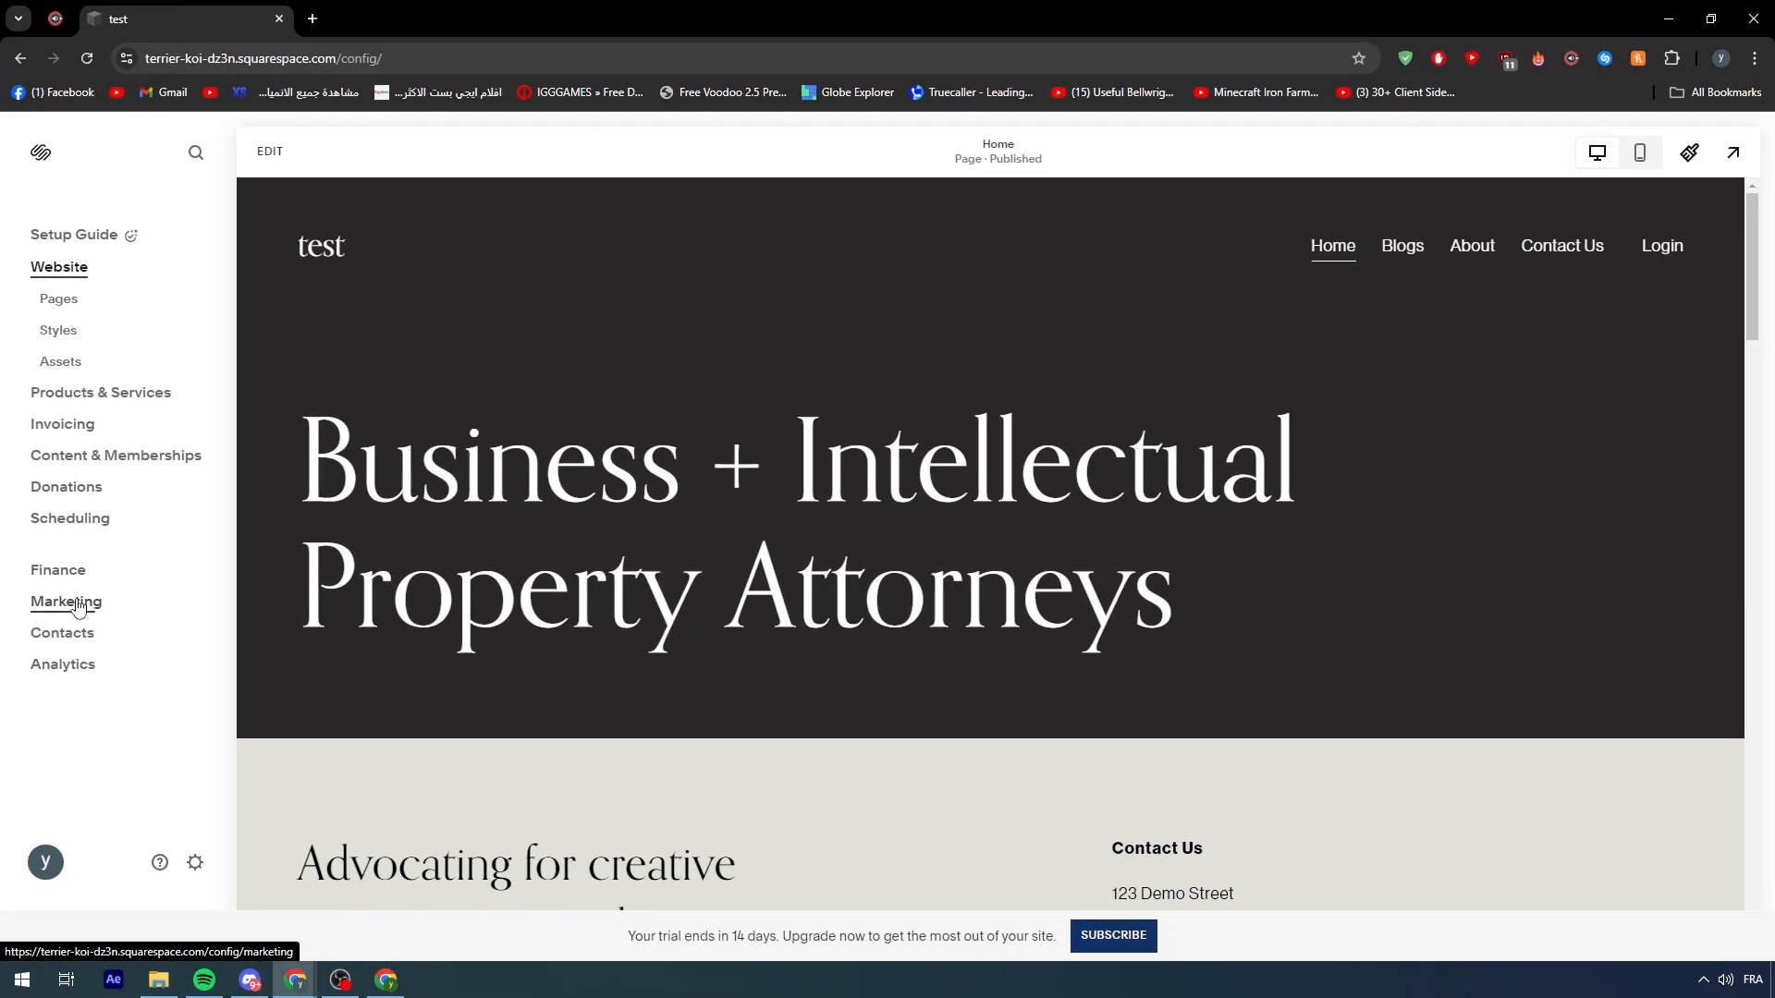
{"action": "left_click", "coordinate": [116, 605]}
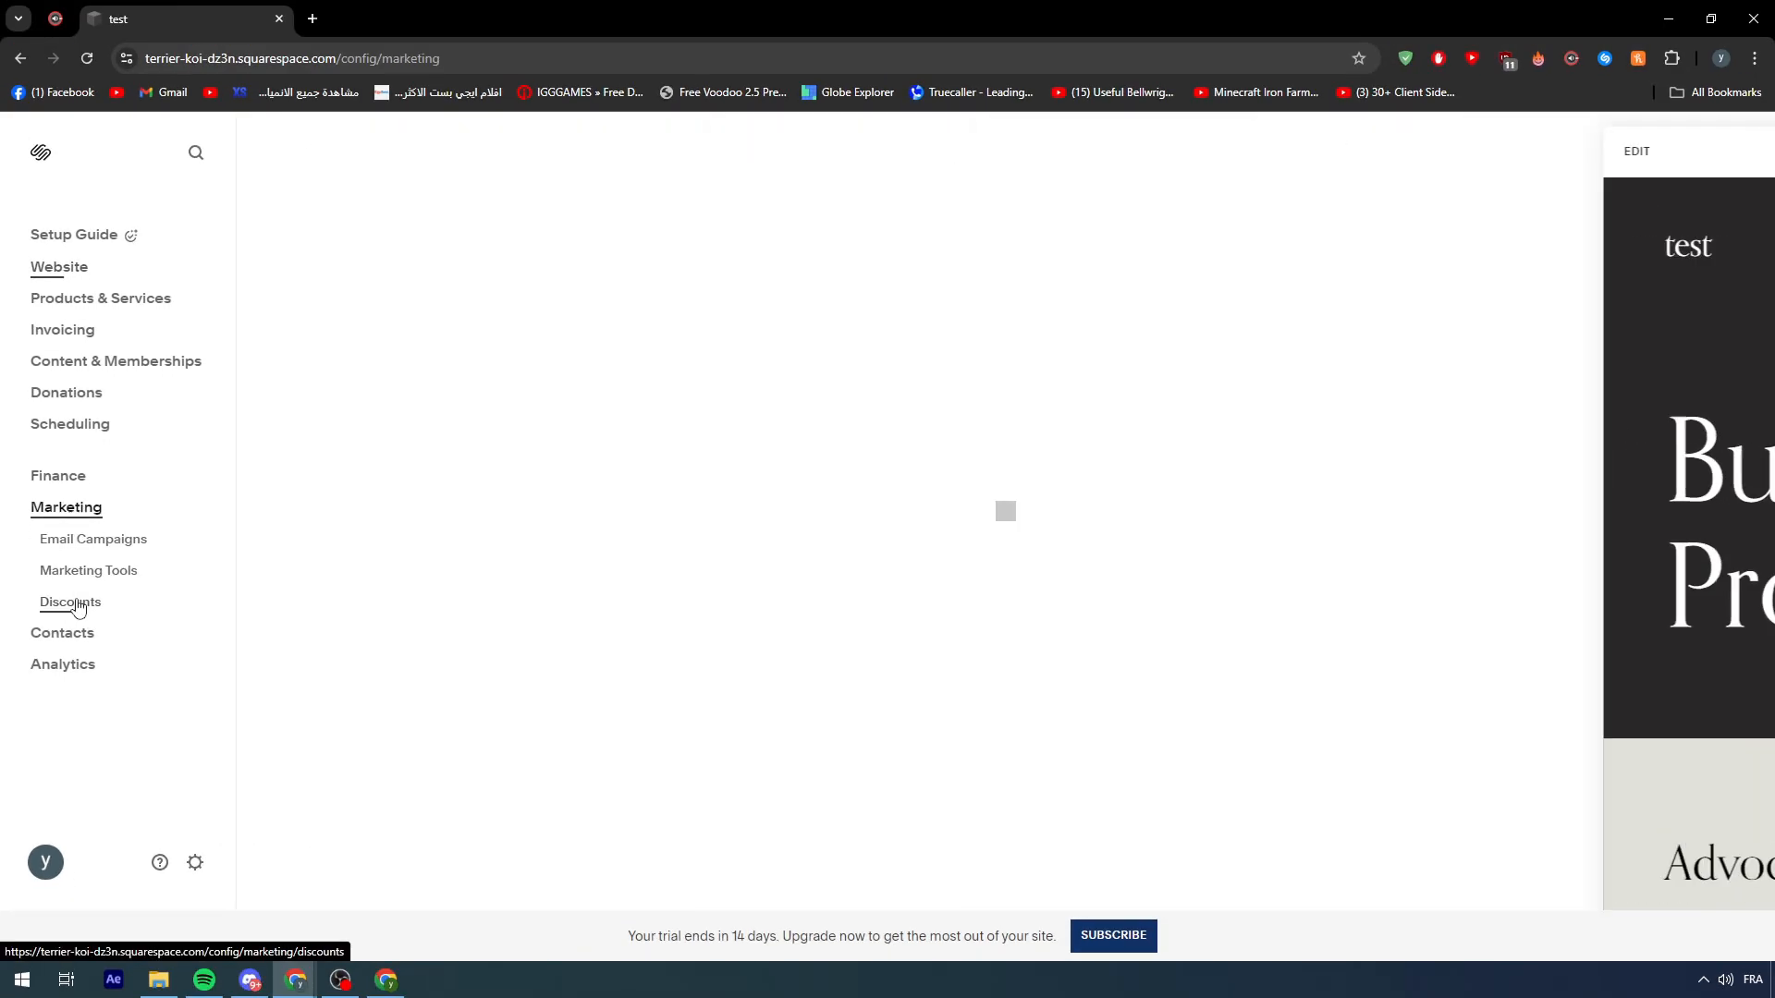
{"action": "left_click", "coordinate": [72, 514]}
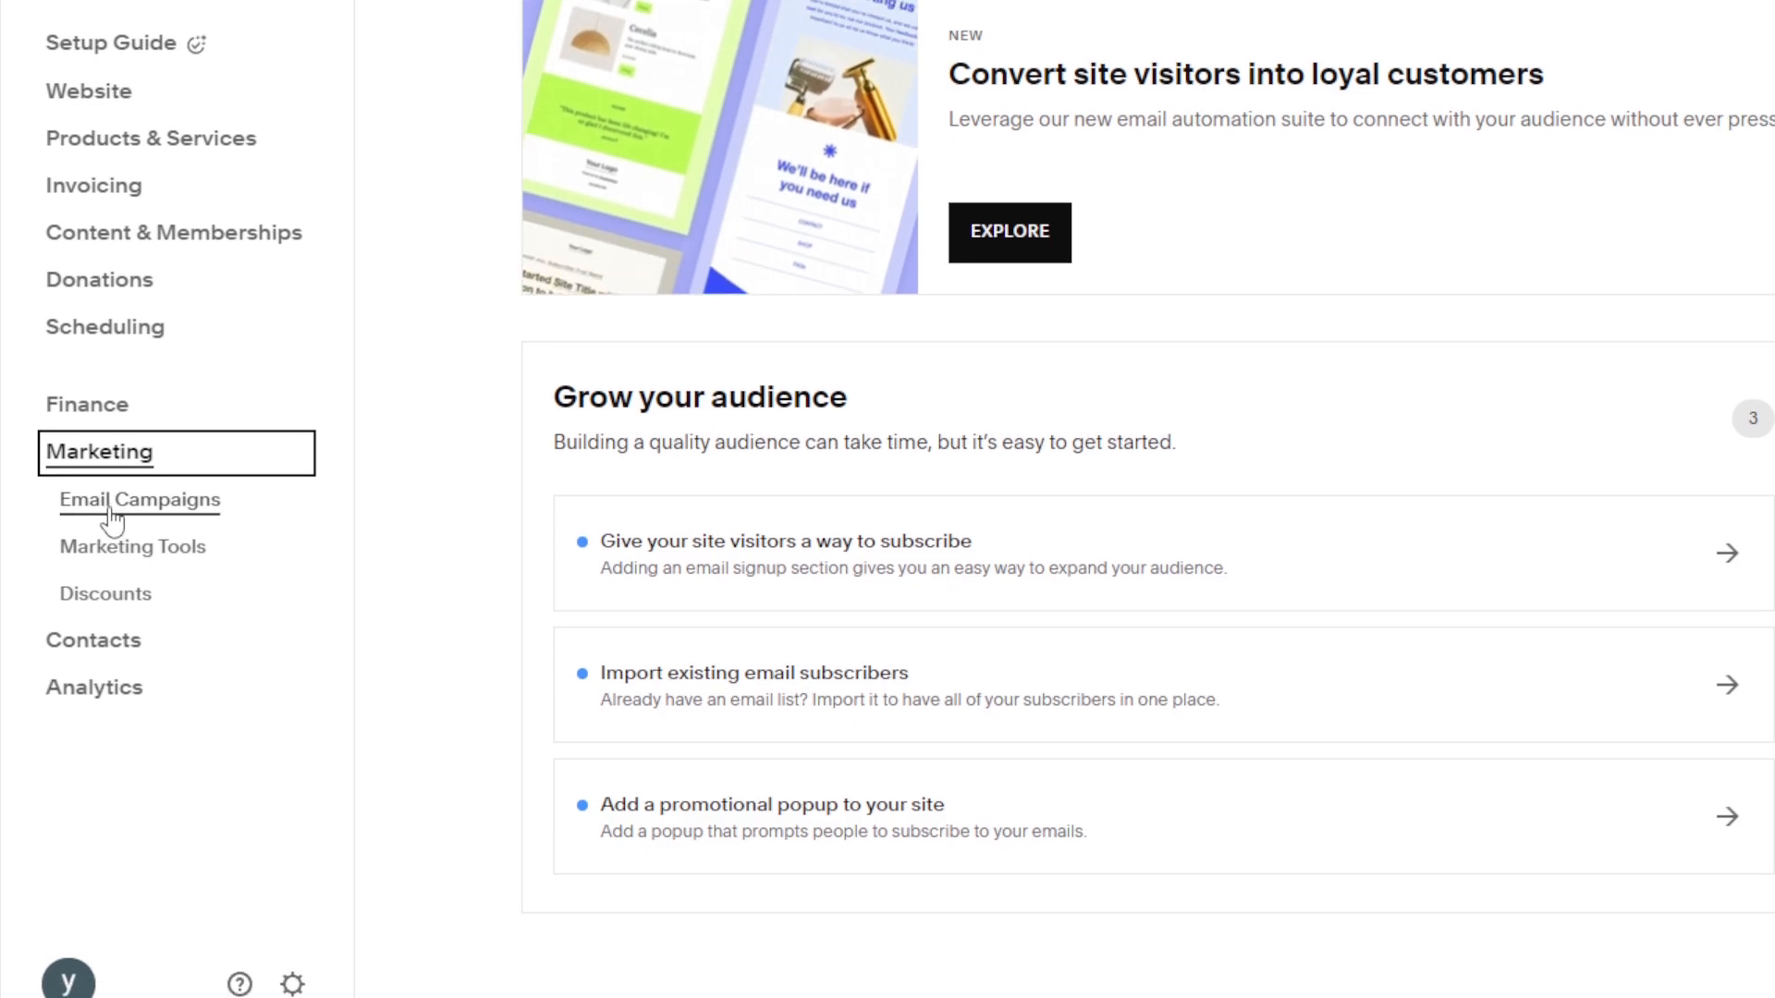
{"action": "left_click", "coordinate": [112, 540]}
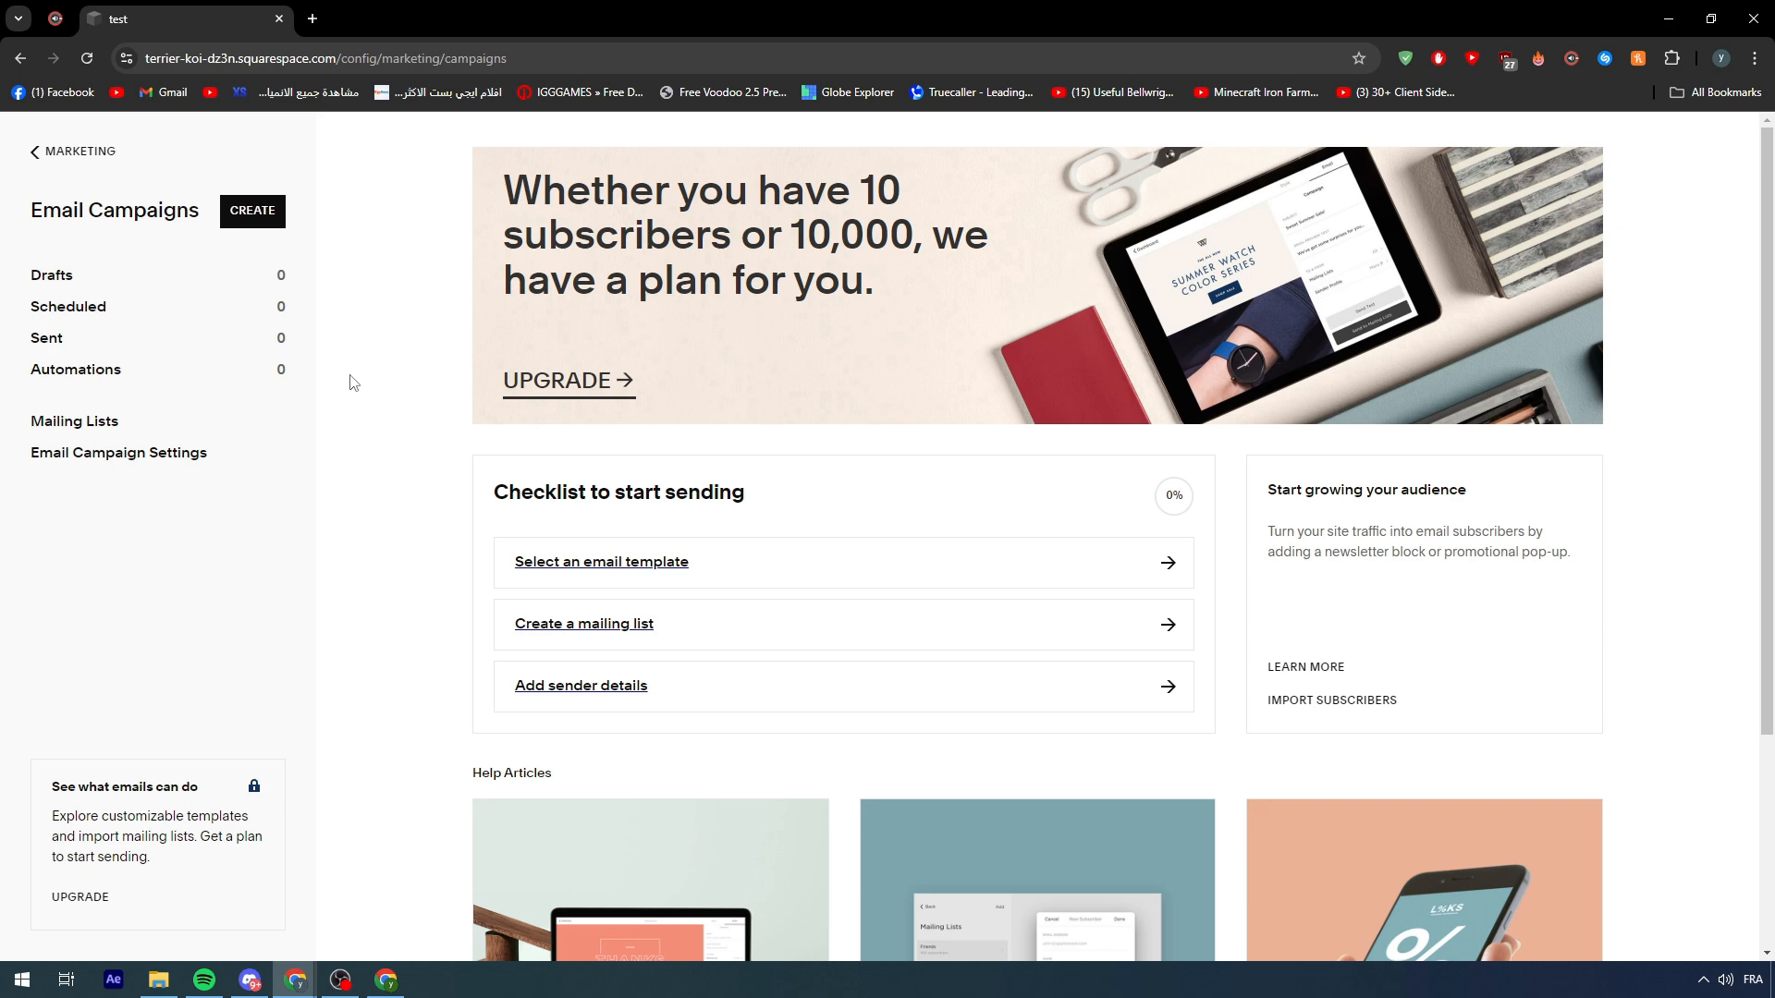
{"action": "scroll", "coordinate": [351, 381], "scroll_direction": "down", "scroll_amount": 1}
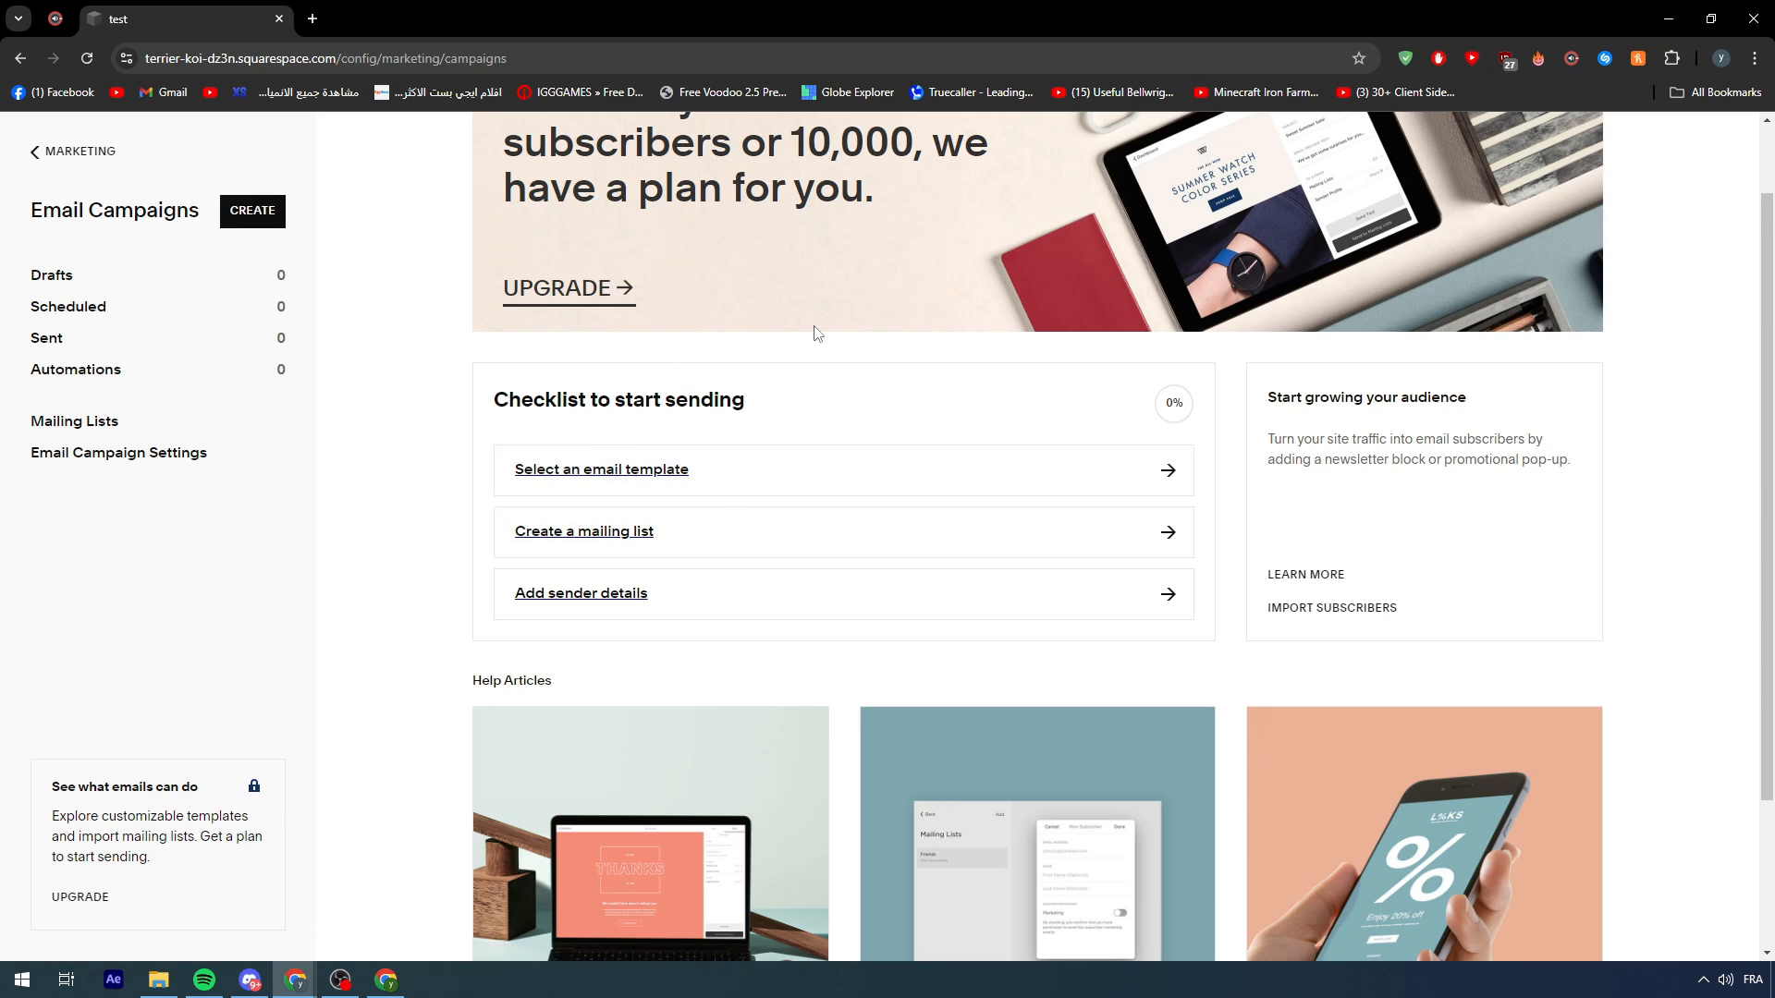
- Start selecting an email template and scroll through the full template gallery
{"action": "left_click", "coordinate": [681, 483]}
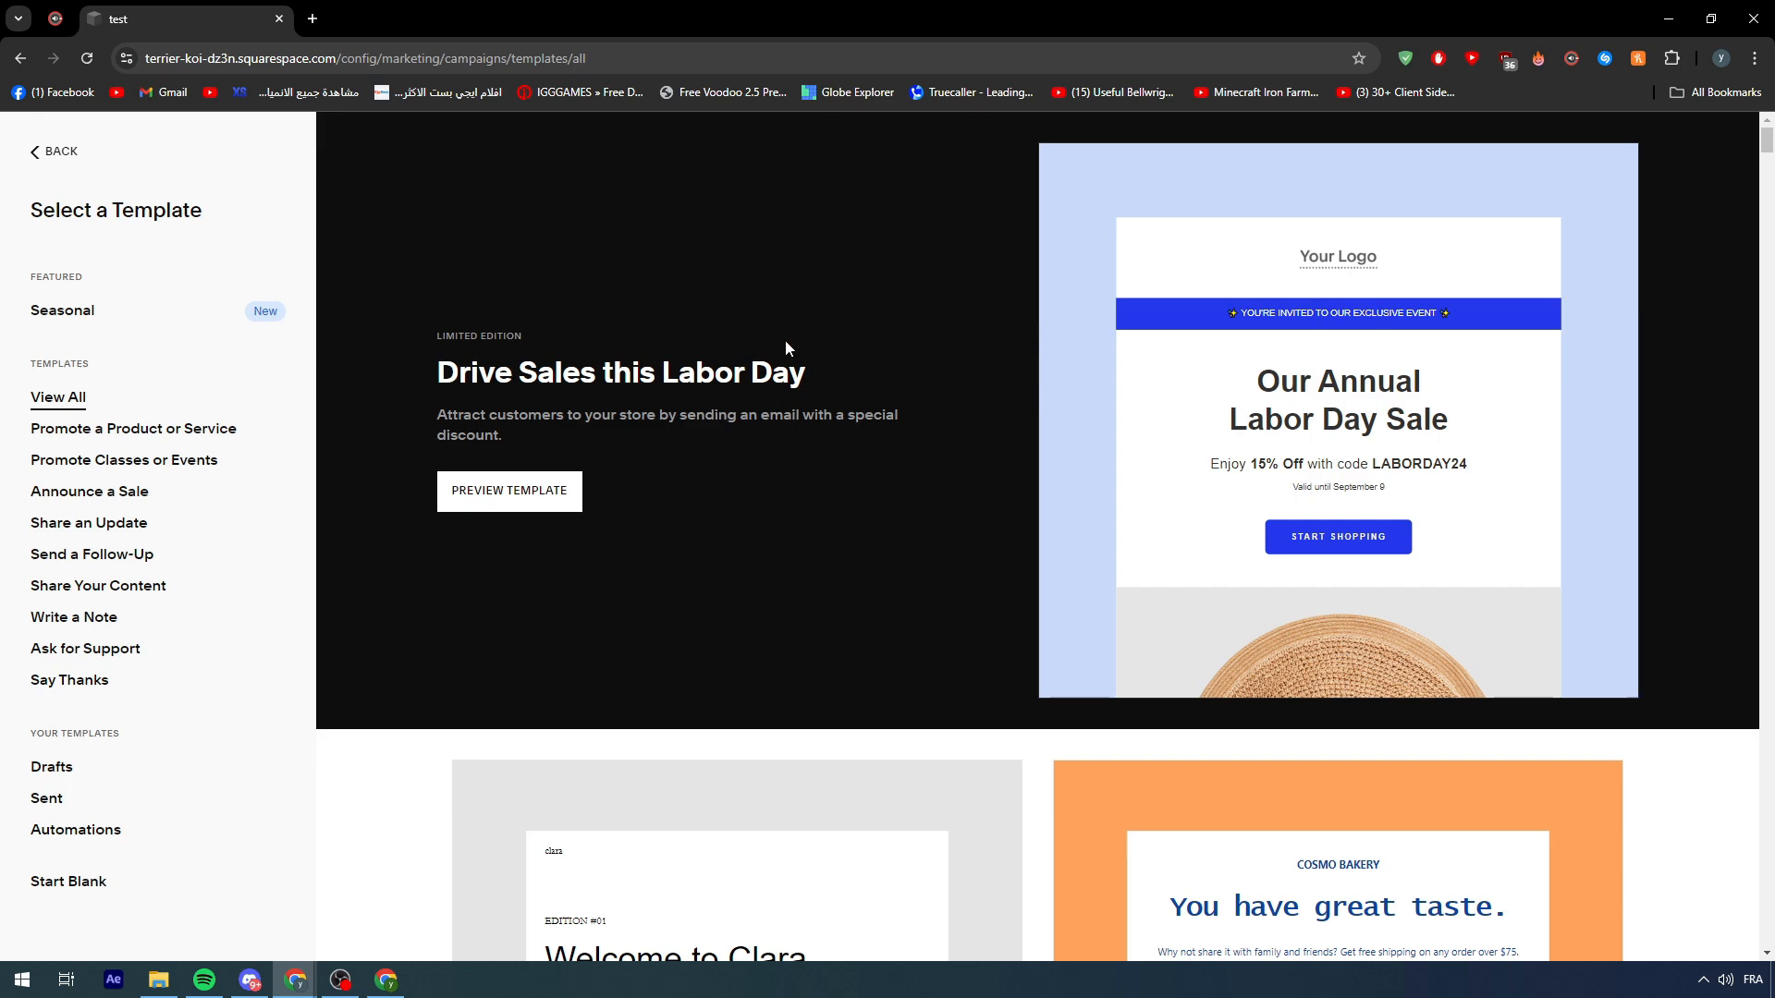
{"action": "scroll", "coordinate": [787, 308], "scroll_direction": "down", "scroll_amount": 9}
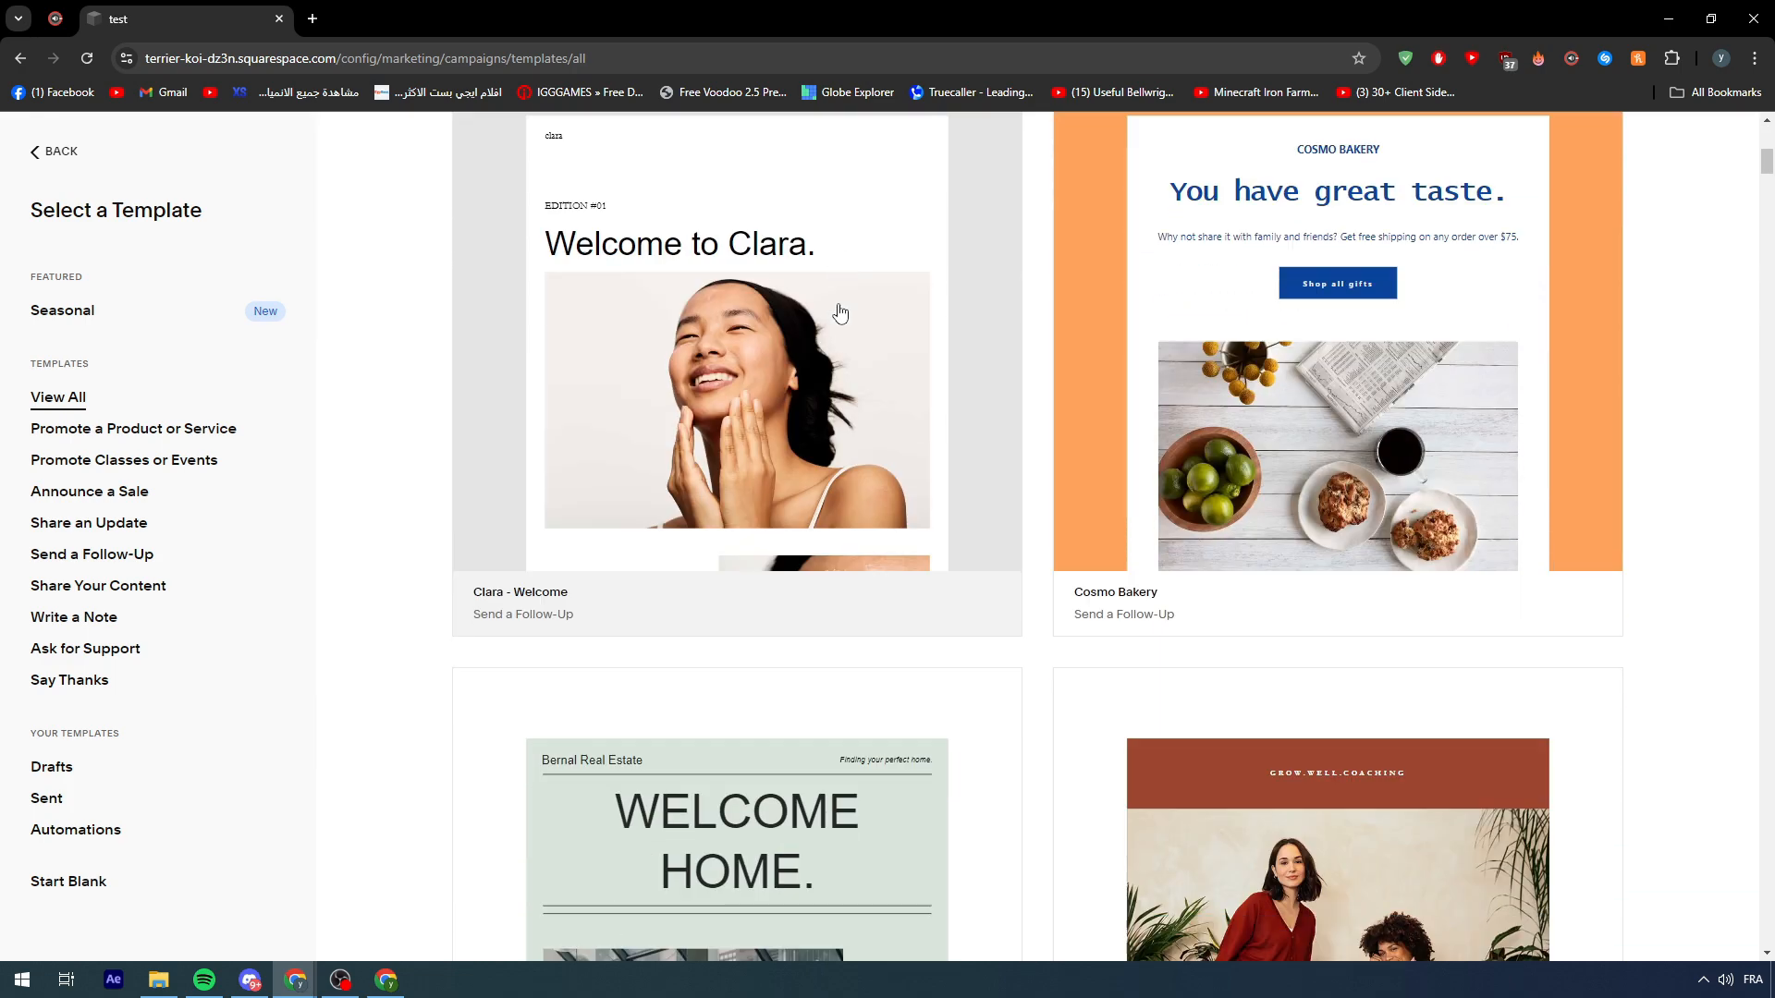
{"action": "scroll", "coordinate": [840, 310], "scroll_direction": "down", "scroll_amount": 6}
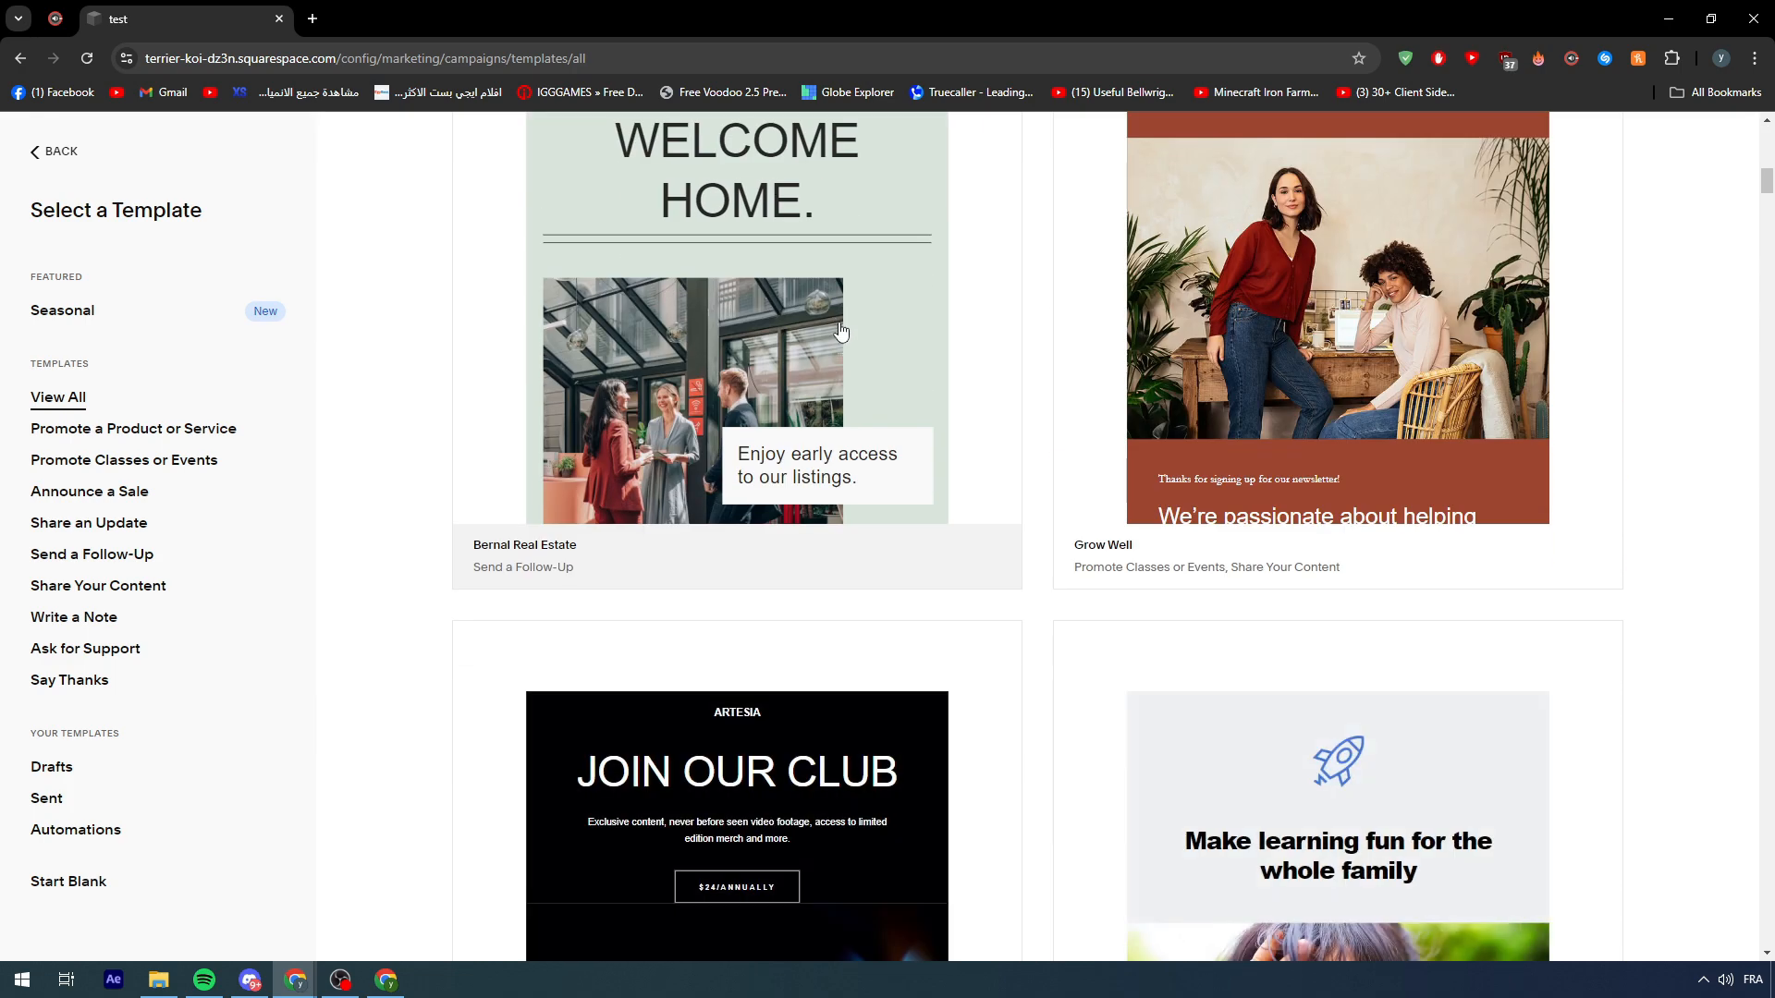
{"action": "scroll", "coordinate": [841, 332], "scroll_direction": "down", "scroll_amount": 6}
{"action": "scroll", "coordinate": [1139, 335], "scroll_direction": "down", "scroll_amount": 2}
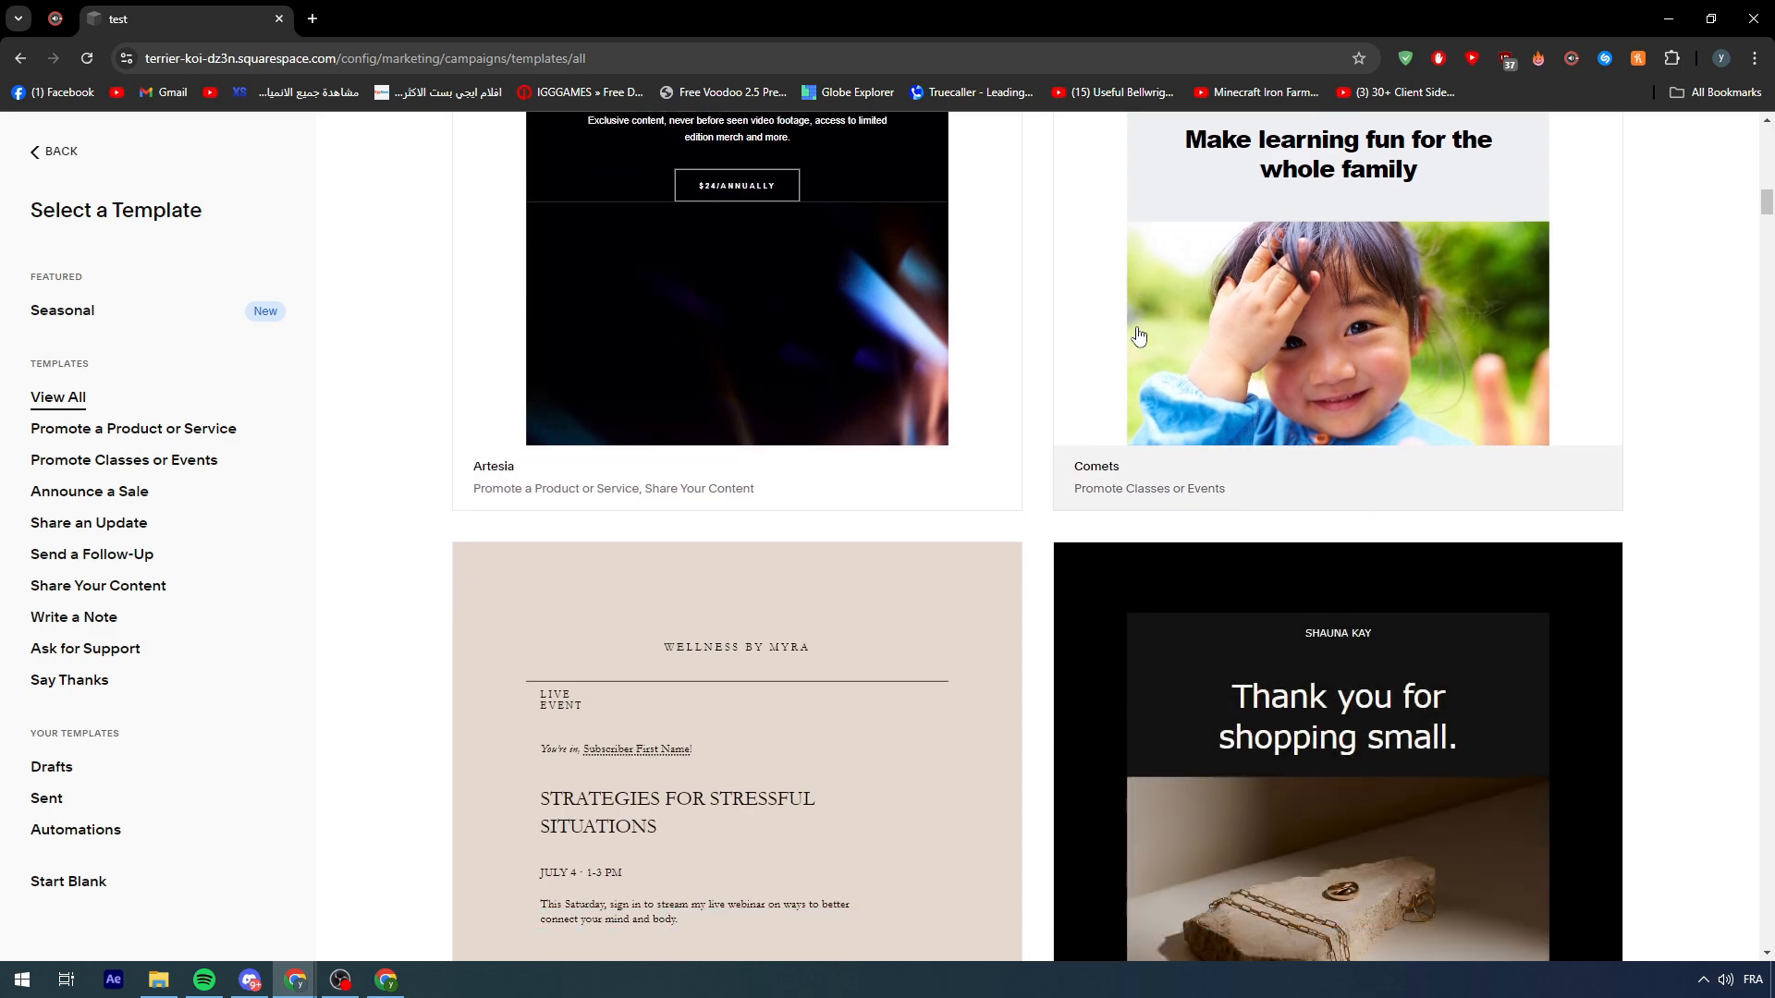
{"action": "scroll", "coordinate": [1139, 334], "scroll_direction": "down", "scroll_amount": 7}
{"action": "scroll", "coordinate": [658, 285], "scroll_direction": "down", "scroll_amount": 3}
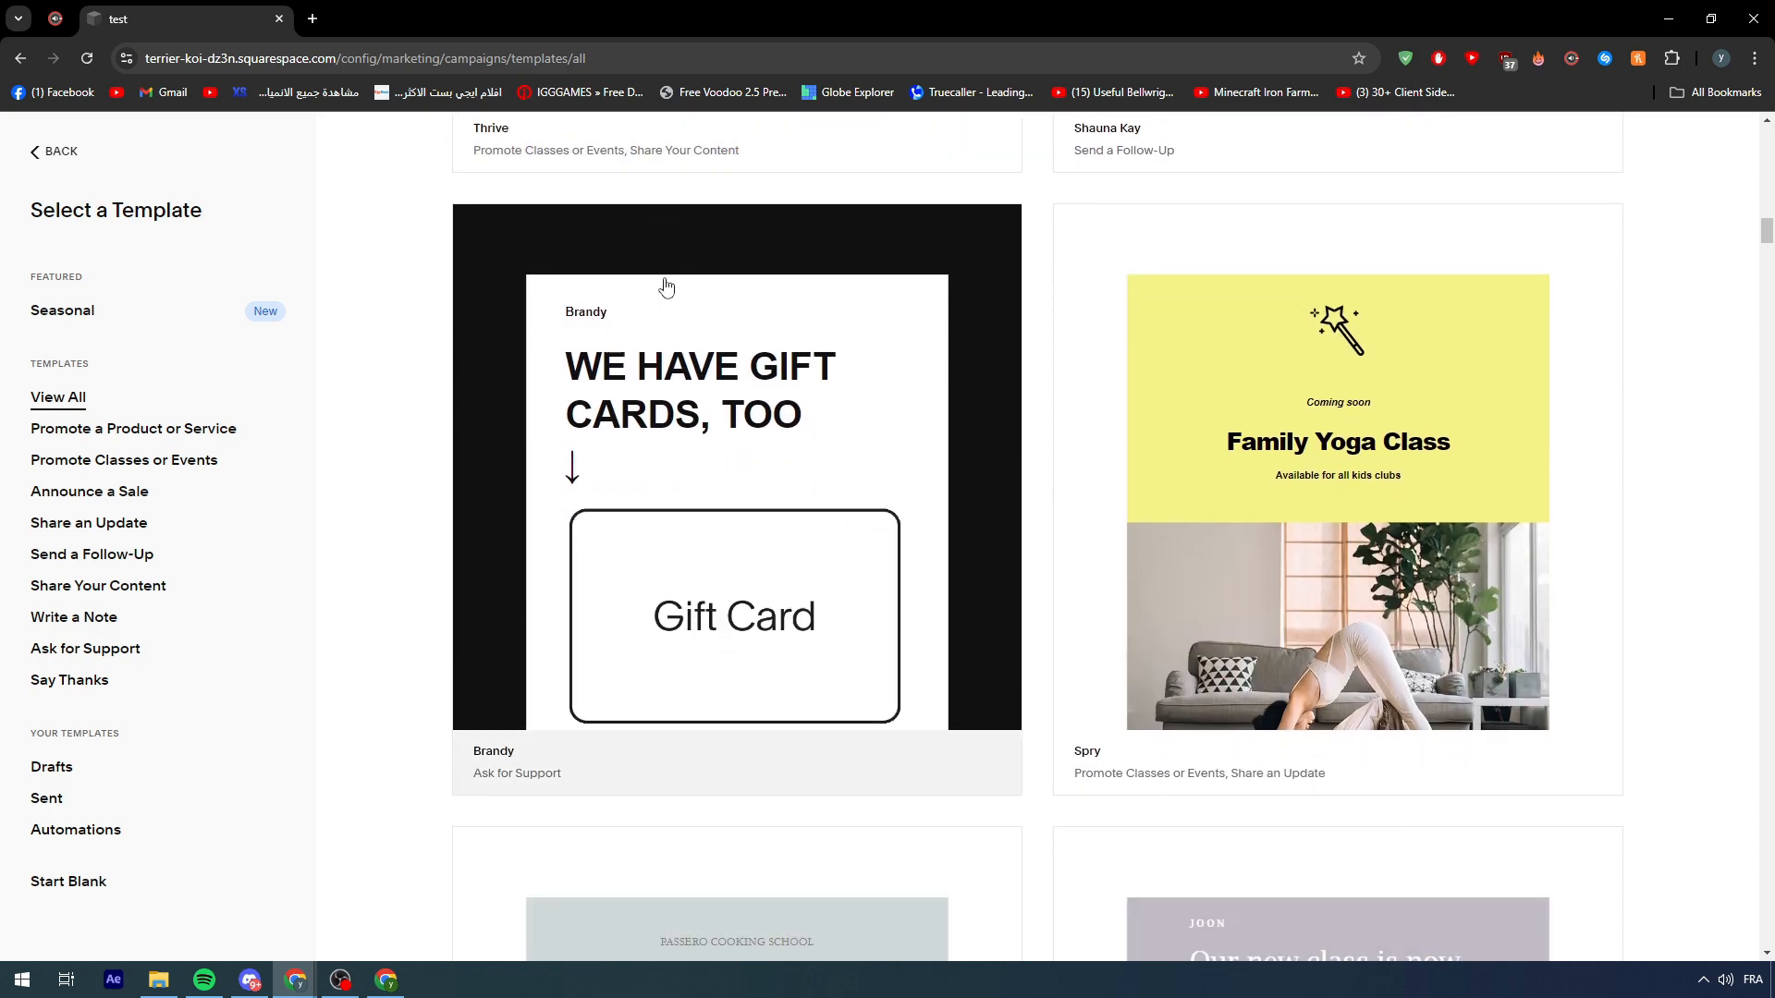
{"action": "scroll", "coordinate": [666, 287], "scroll_direction": "down", "scroll_amount": 7}
{"action": "scroll", "coordinate": [665, 287], "scroll_direction": "down", "scroll_amount": 6}
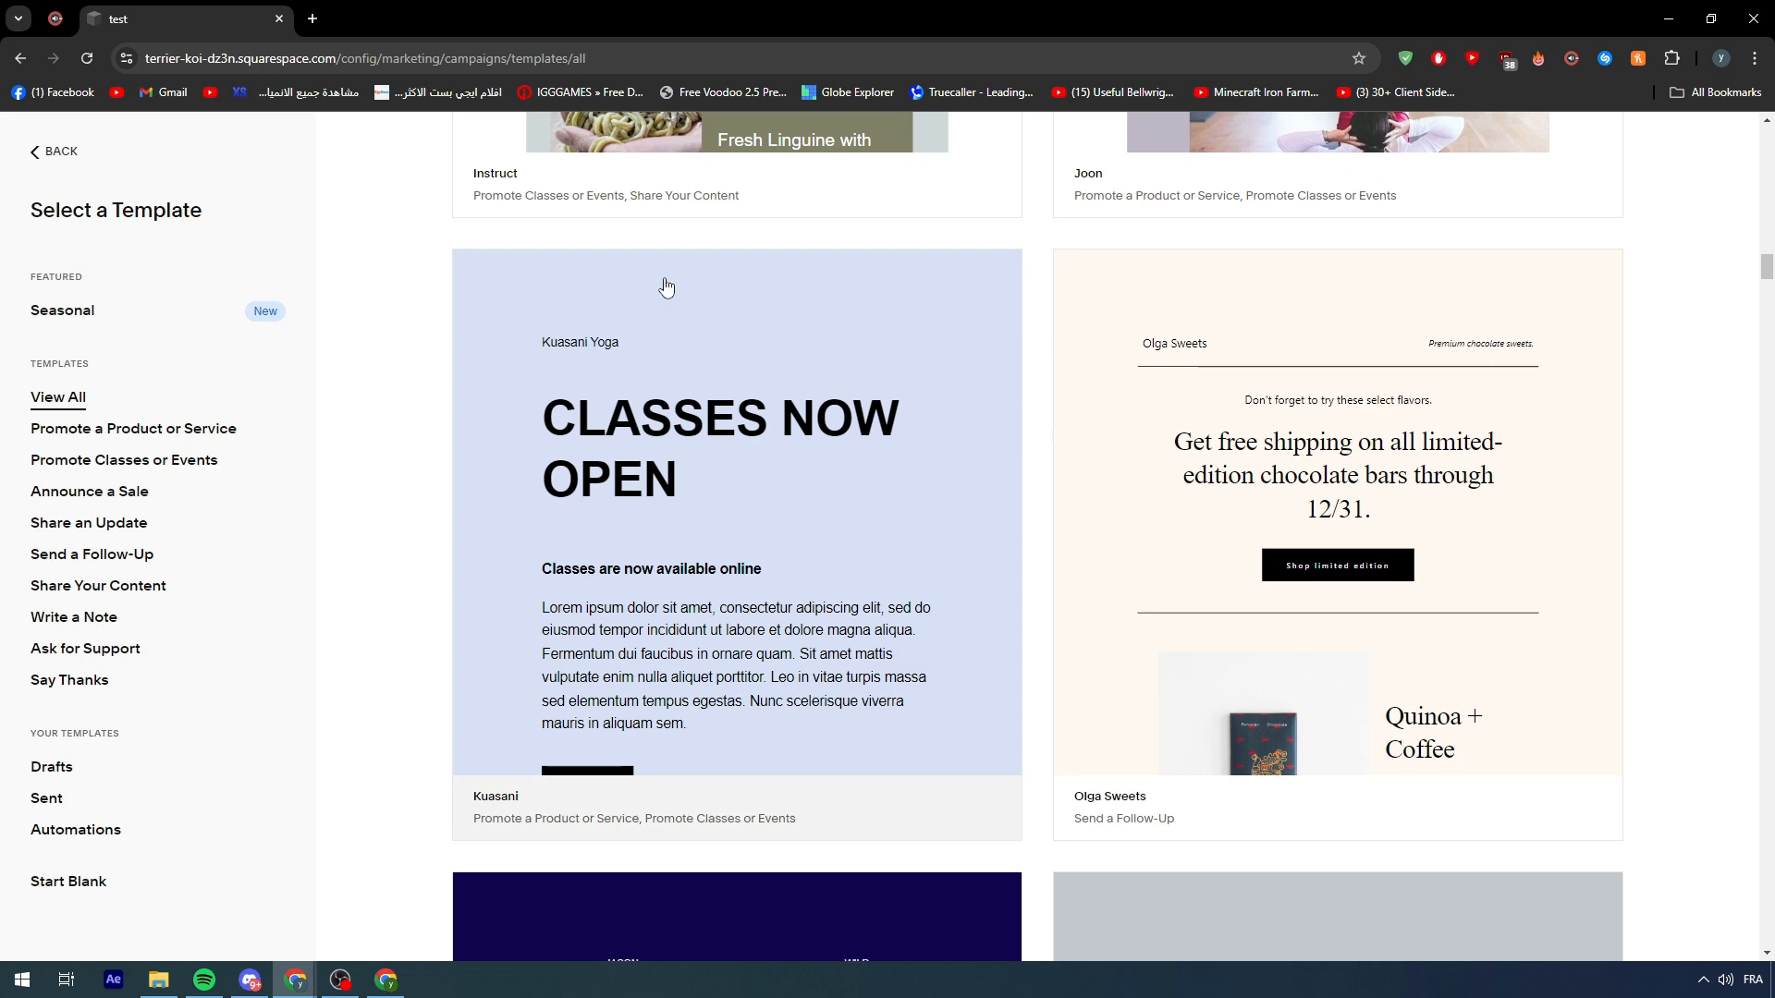
{"action": "scroll", "coordinate": [666, 287], "scroll_direction": "down", "scroll_amount": 5}
{"action": "scroll", "coordinate": [1313, 368], "scroll_direction": "up", "scroll_amount": 4}
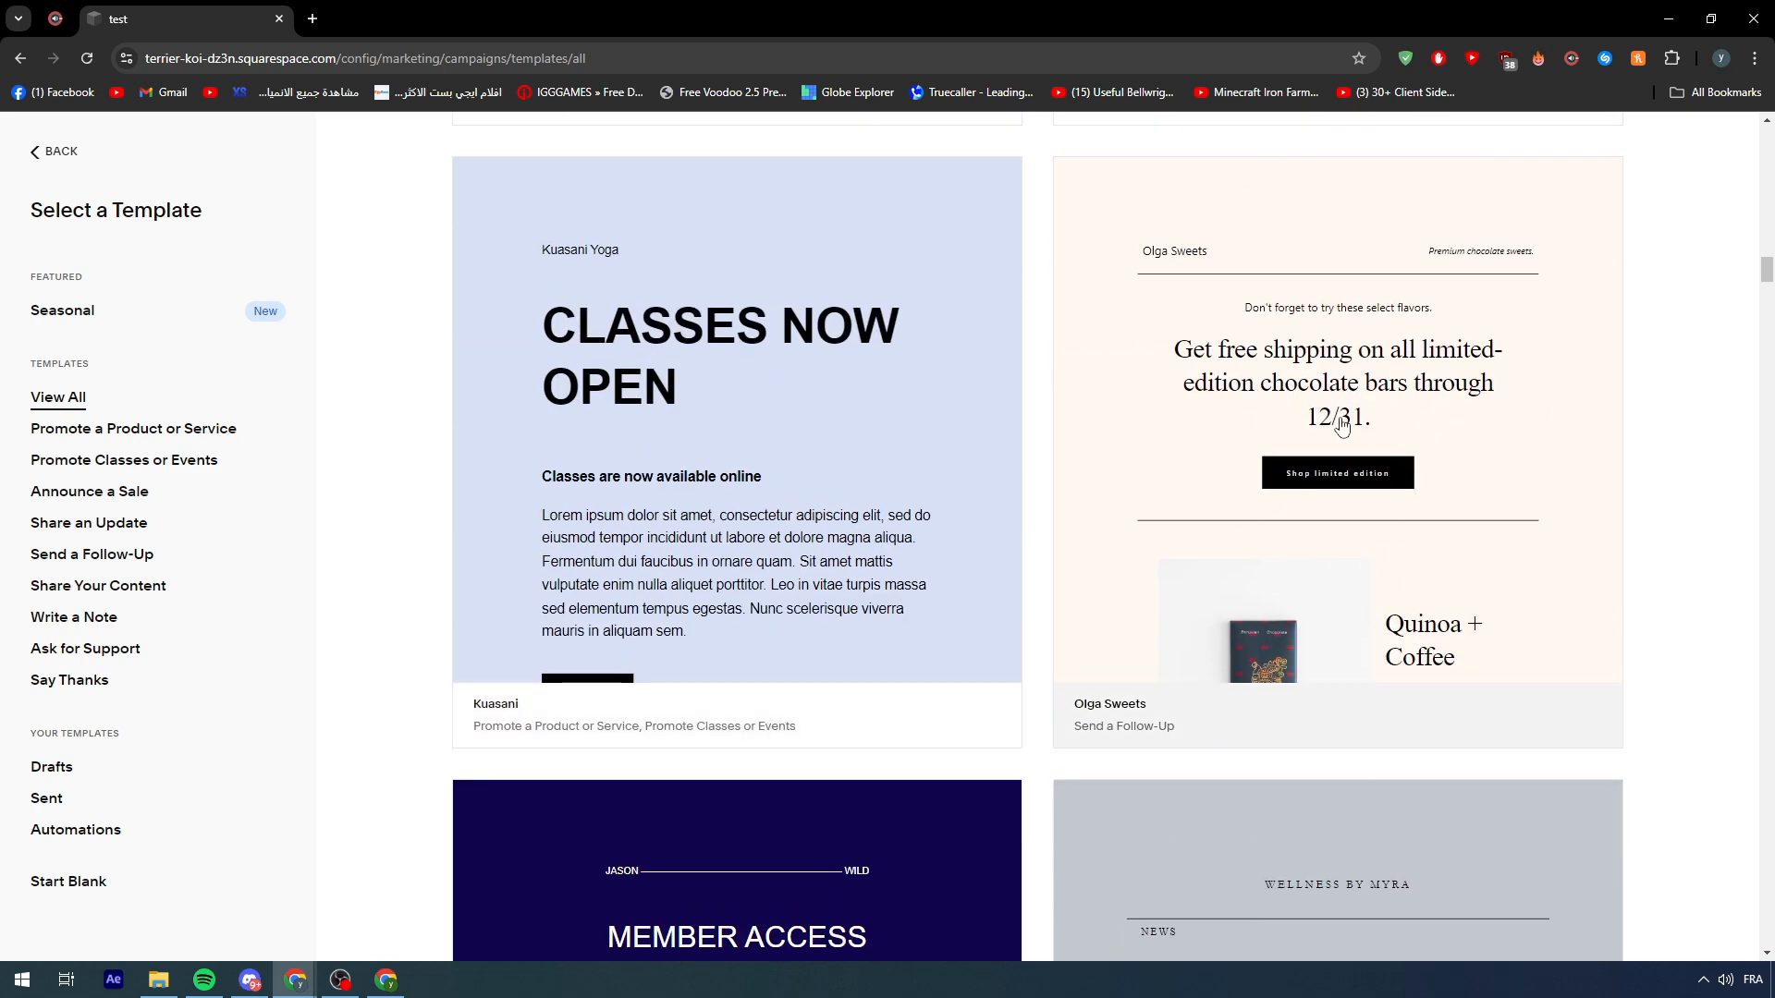
{"action": "scroll", "coordinate": [1174, 472], "scroll_direction": "down", "scroll_amount": 4}
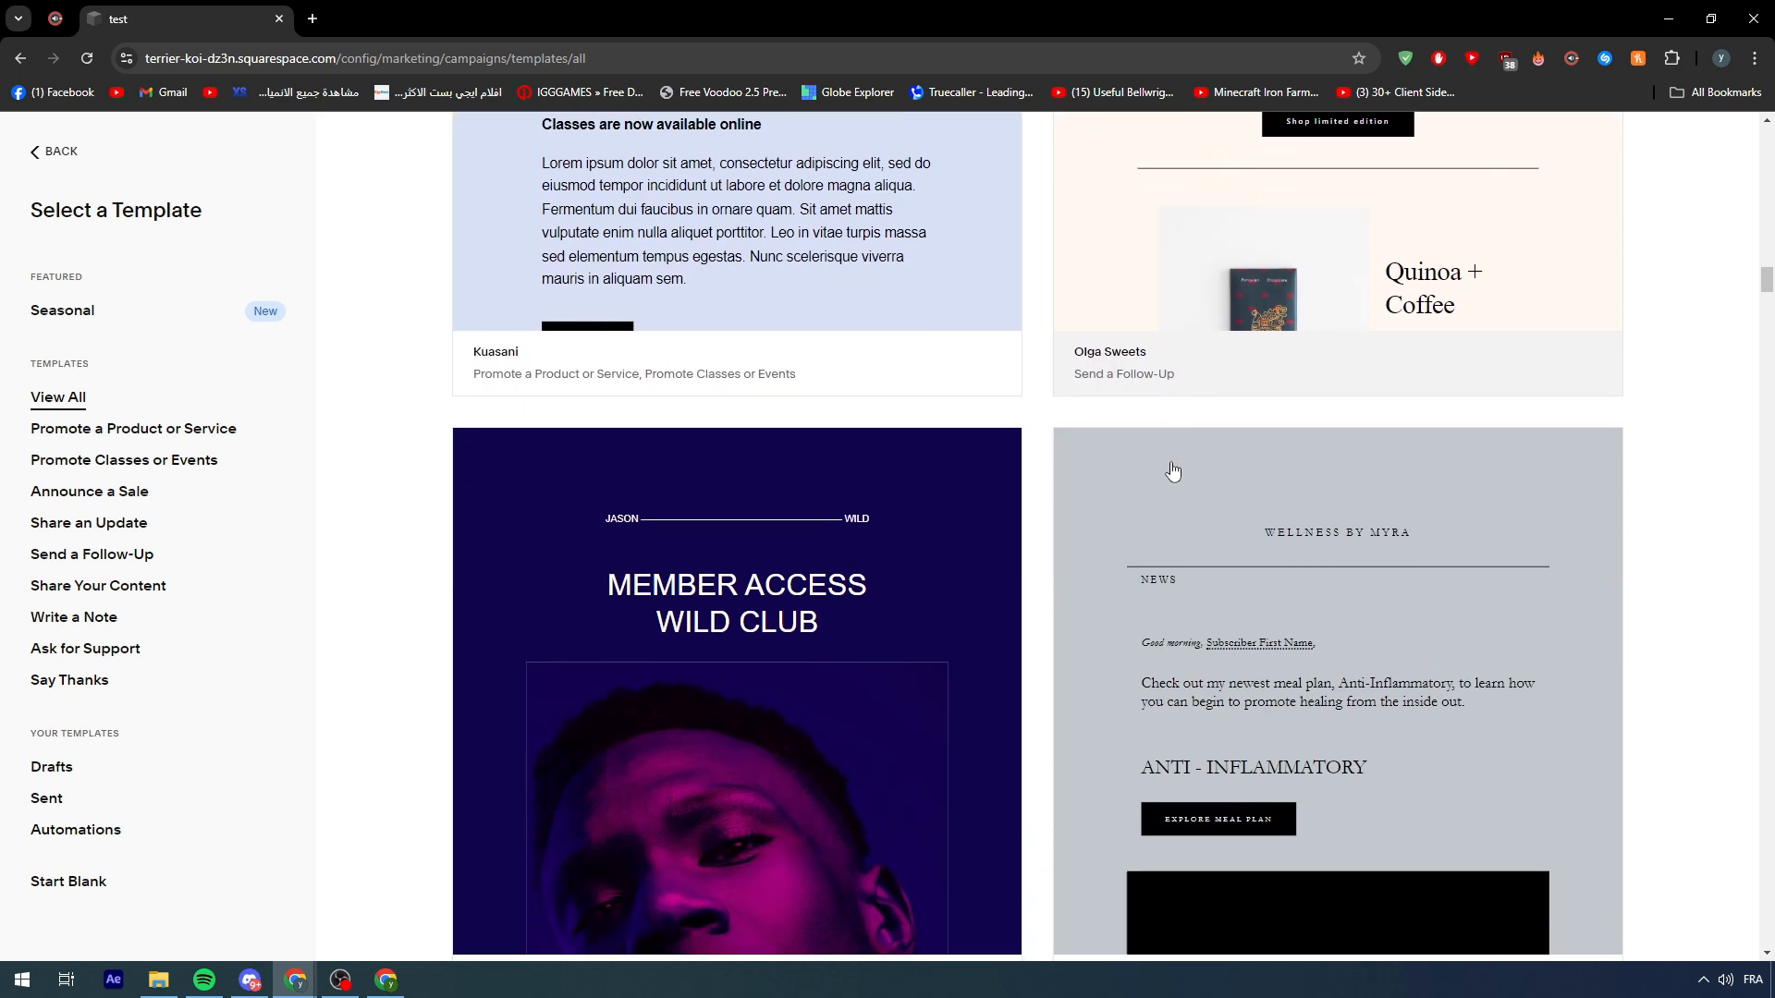
{"action": "scroll", "coordinate": [1066, 467], "scroll_direction": "up", "scroll_amount": 5}
- Preview the Kuasani 'Classes Now Open' template and start a new campaign from it
{"action": "left_click", "coordinate": [745, 468]}
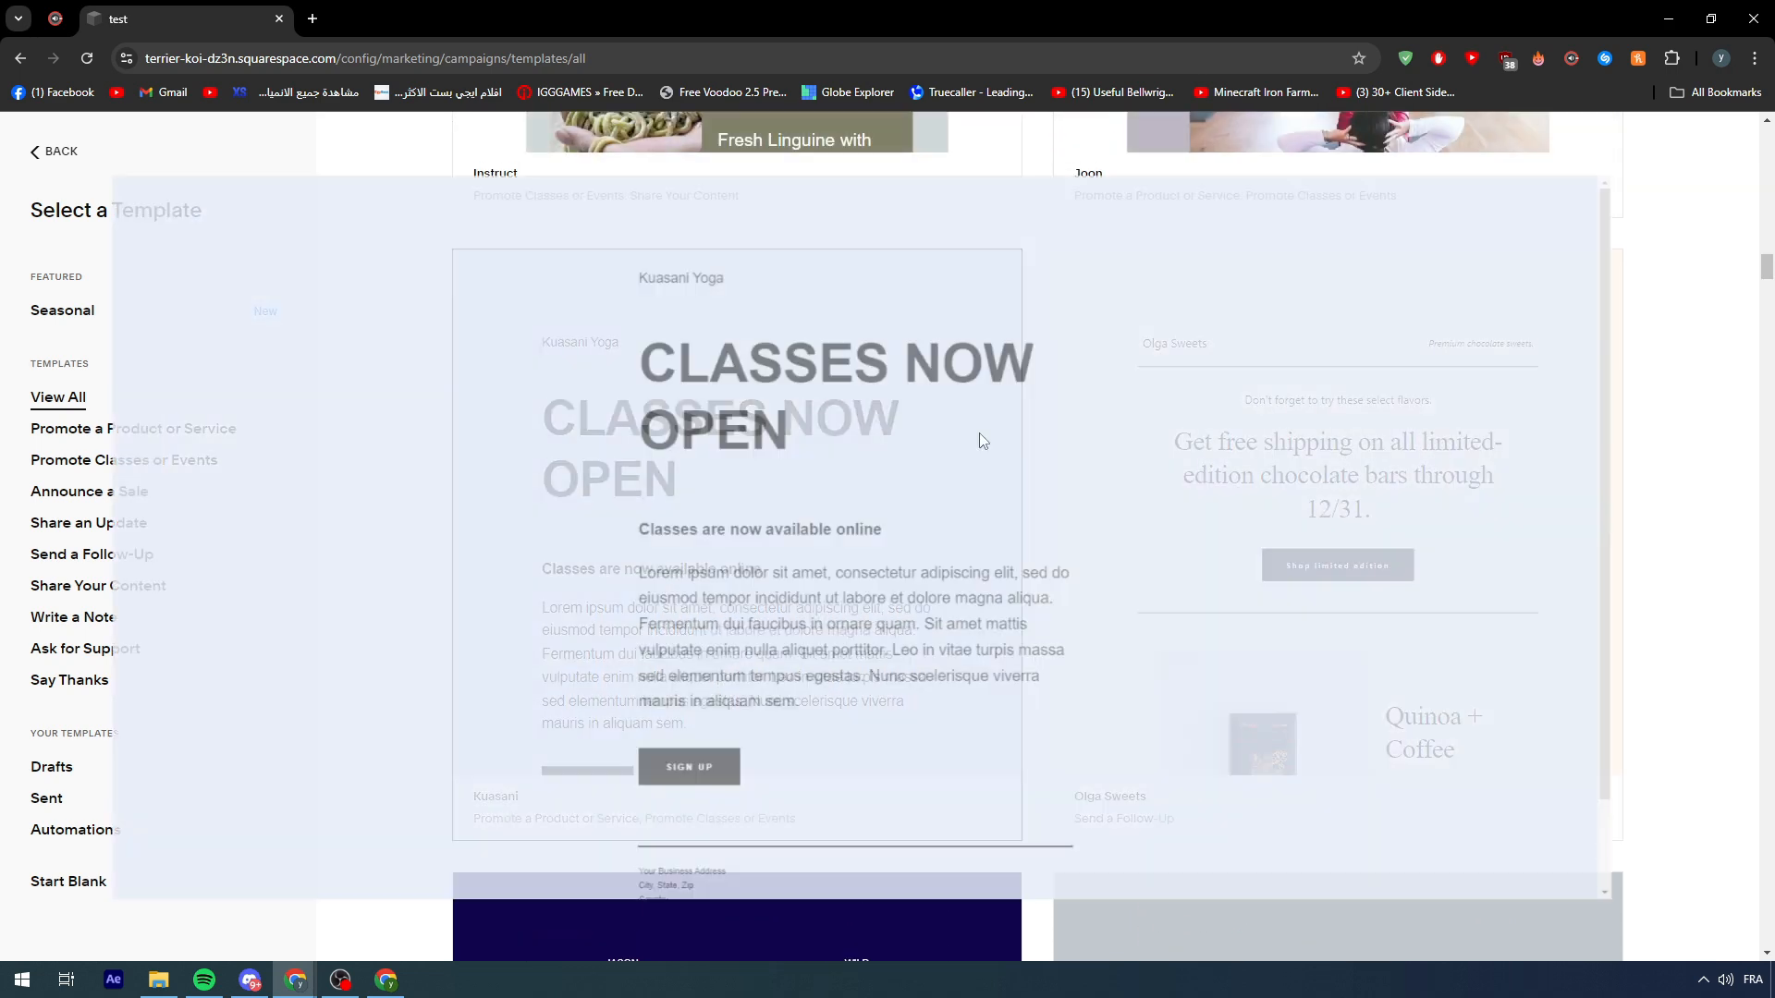
{"action": "scroll", "coordinate": [595, 566], "scroll_direction": "down", "scroll_amount": 1}
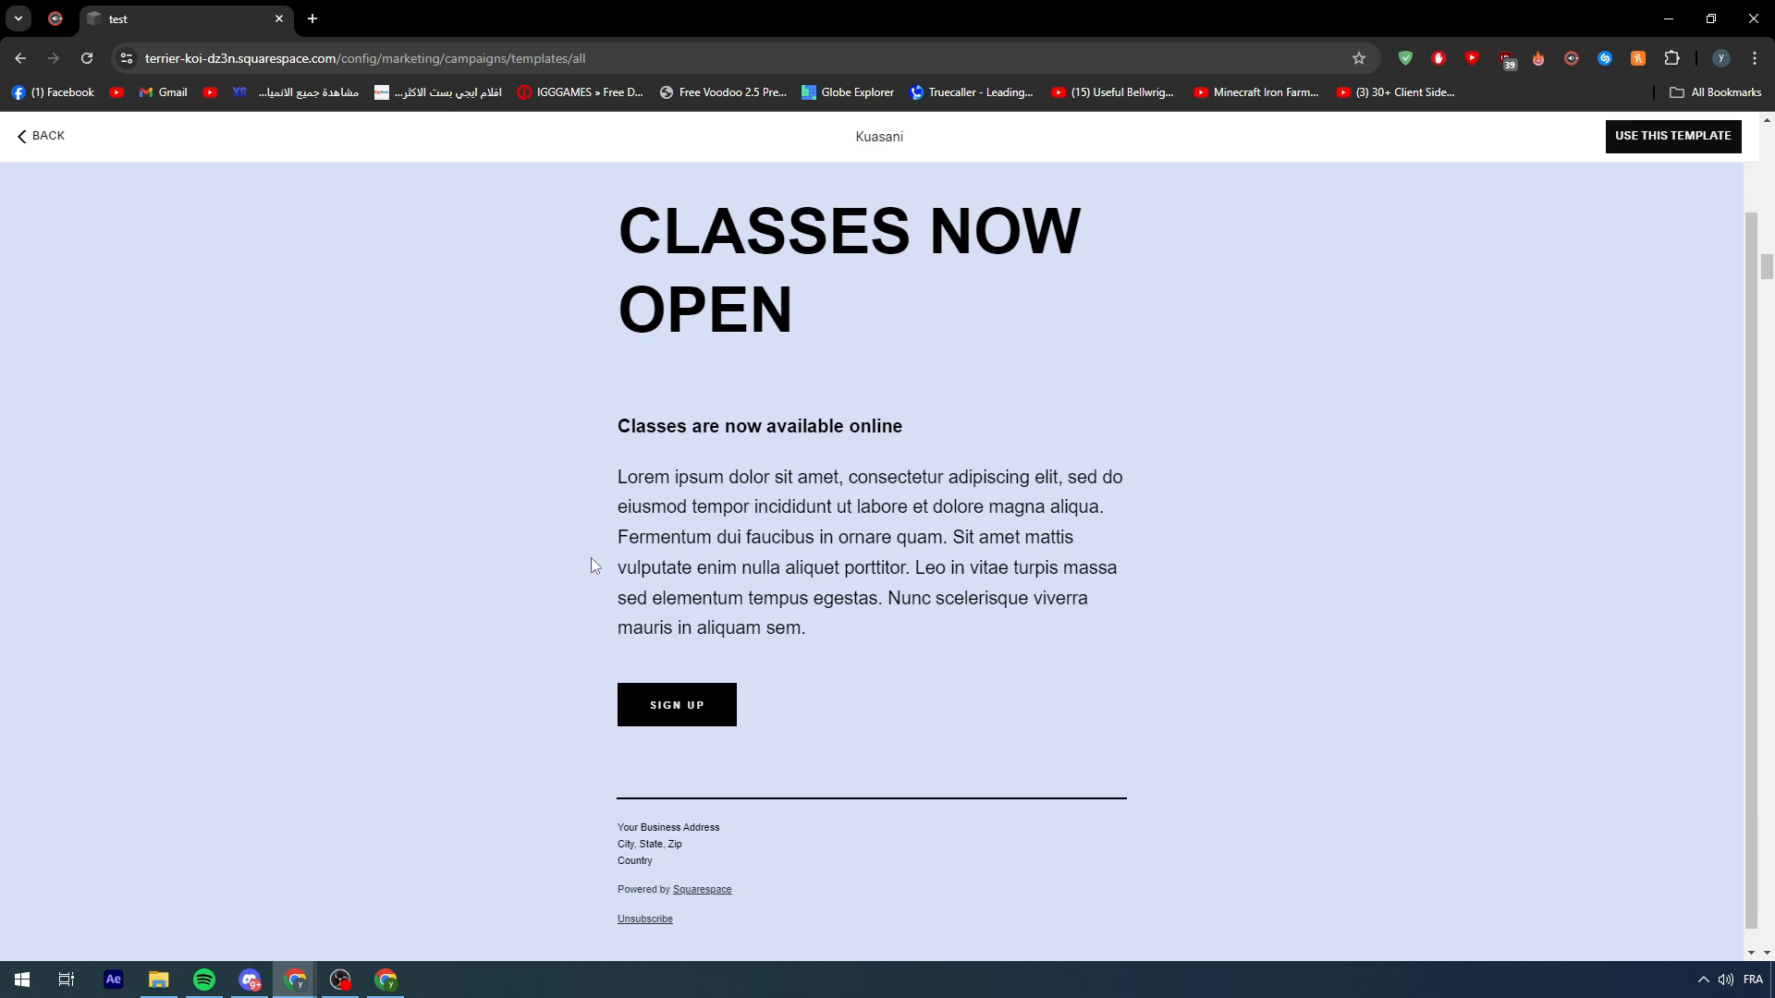
{"action": "scroll", "coordinate": [707, 631], "scroll_direction": "up", "scroll_amount": 1}
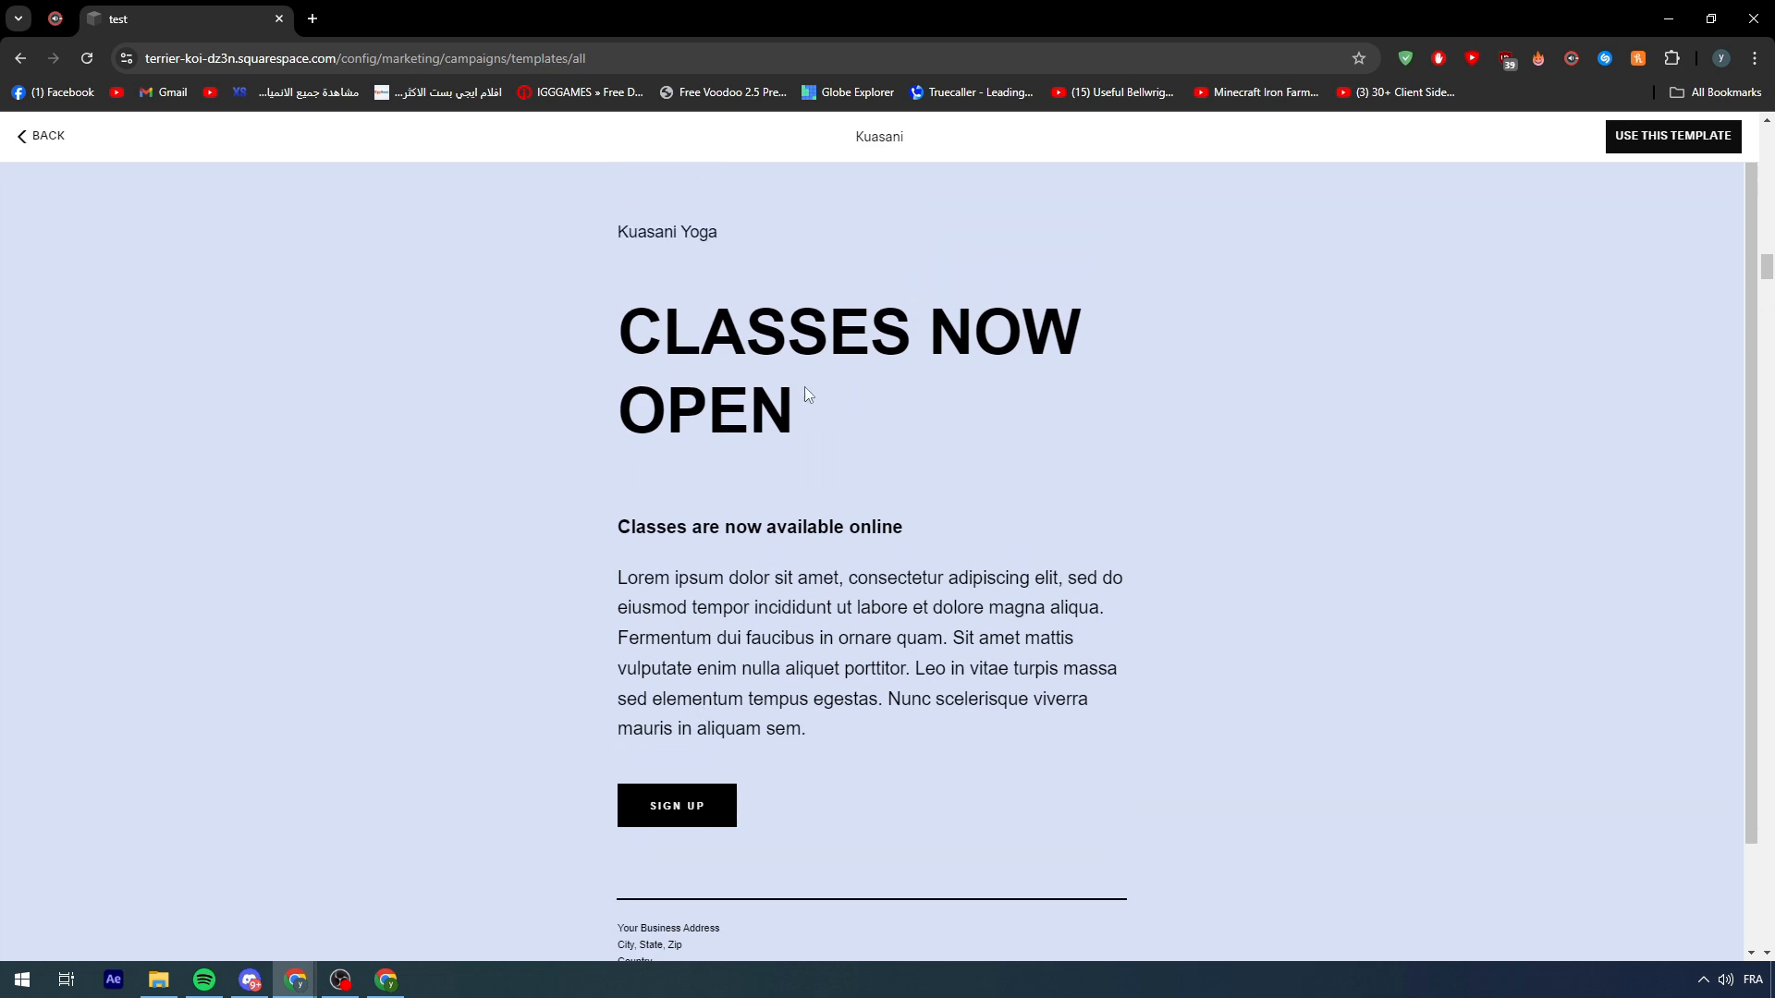
{"action": "scroll", "coordinate": [799, 369], "scroll_direction": "down", "scroll_amount": 1}
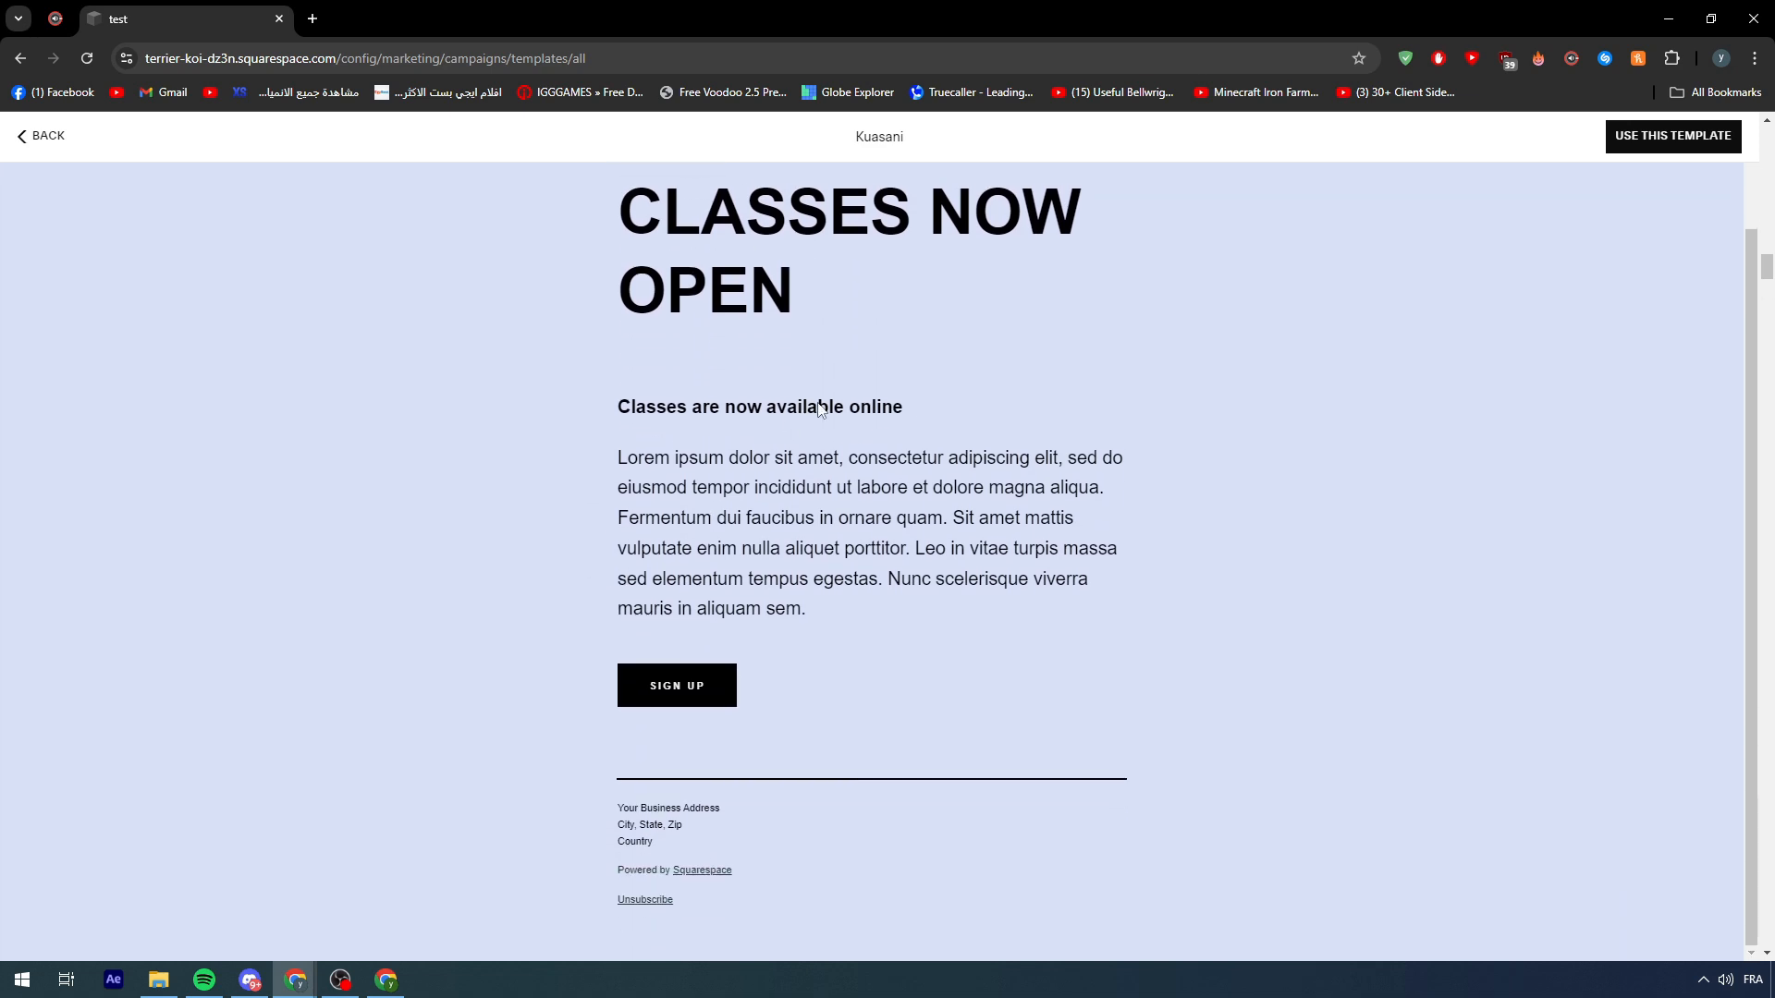
{"action": "scroll", "coordinate": [1609, 223], "scroll_direction": "up", "scroll_amount": 1}
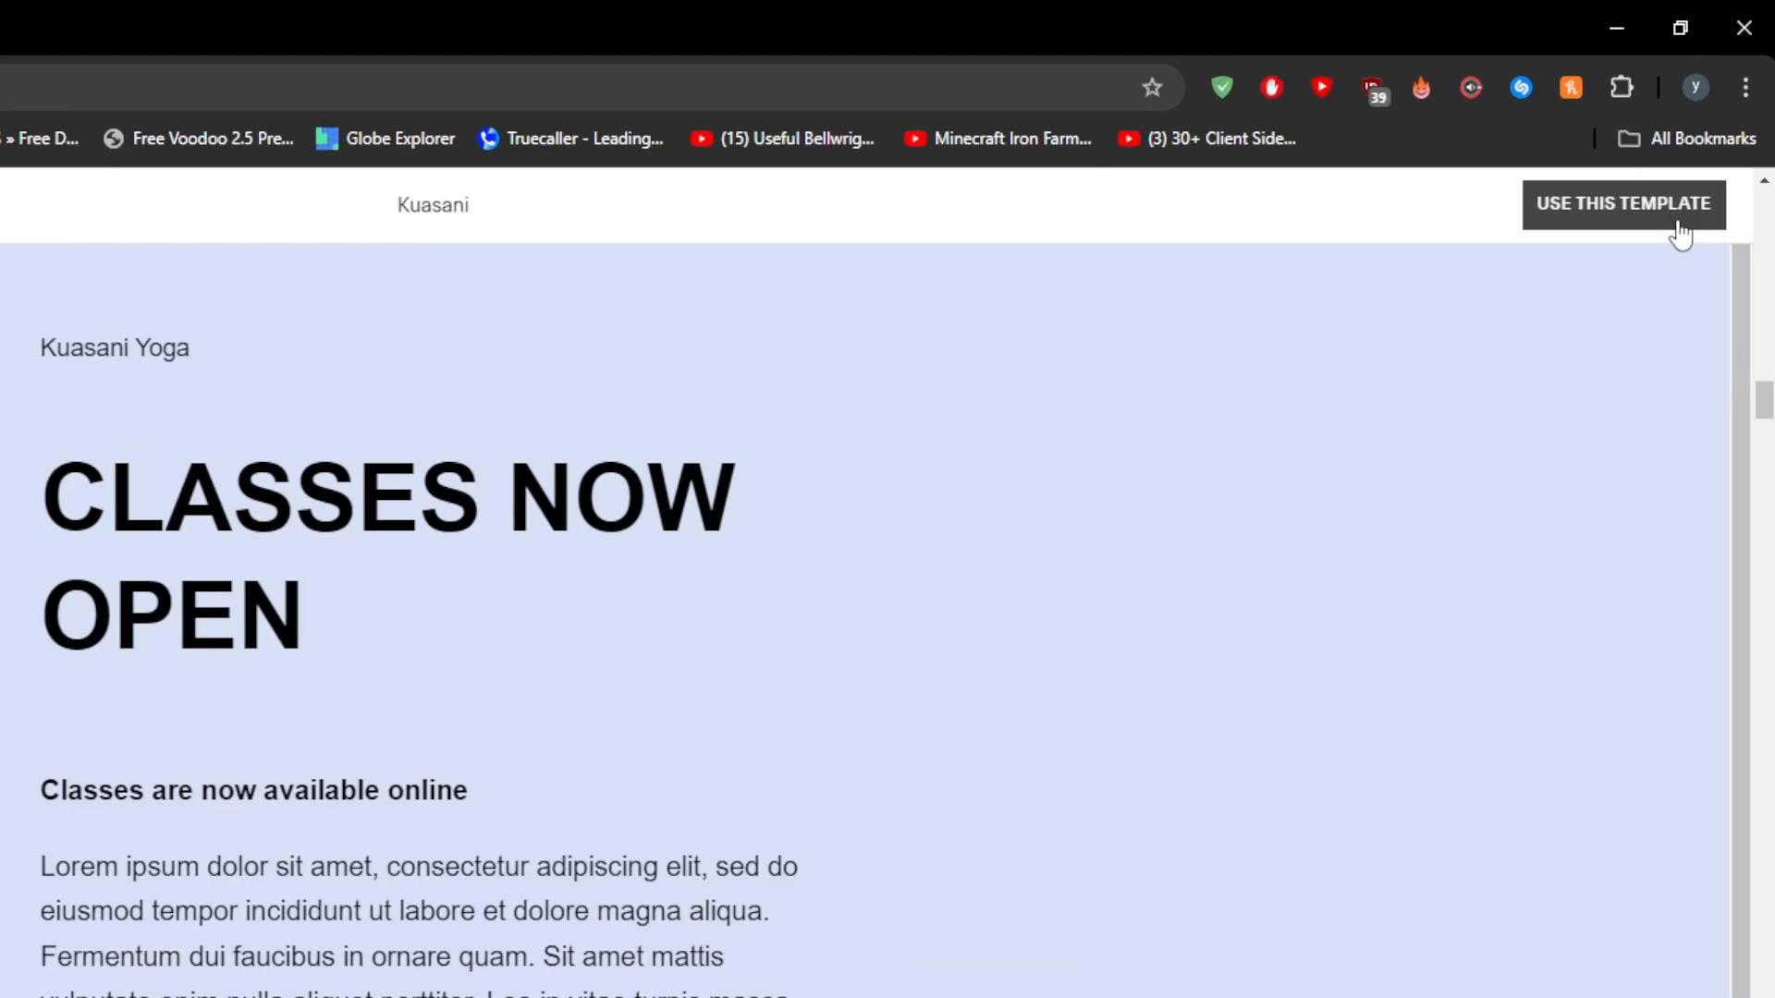
{"action": "left_click", "coordinate": [1709, 144]}
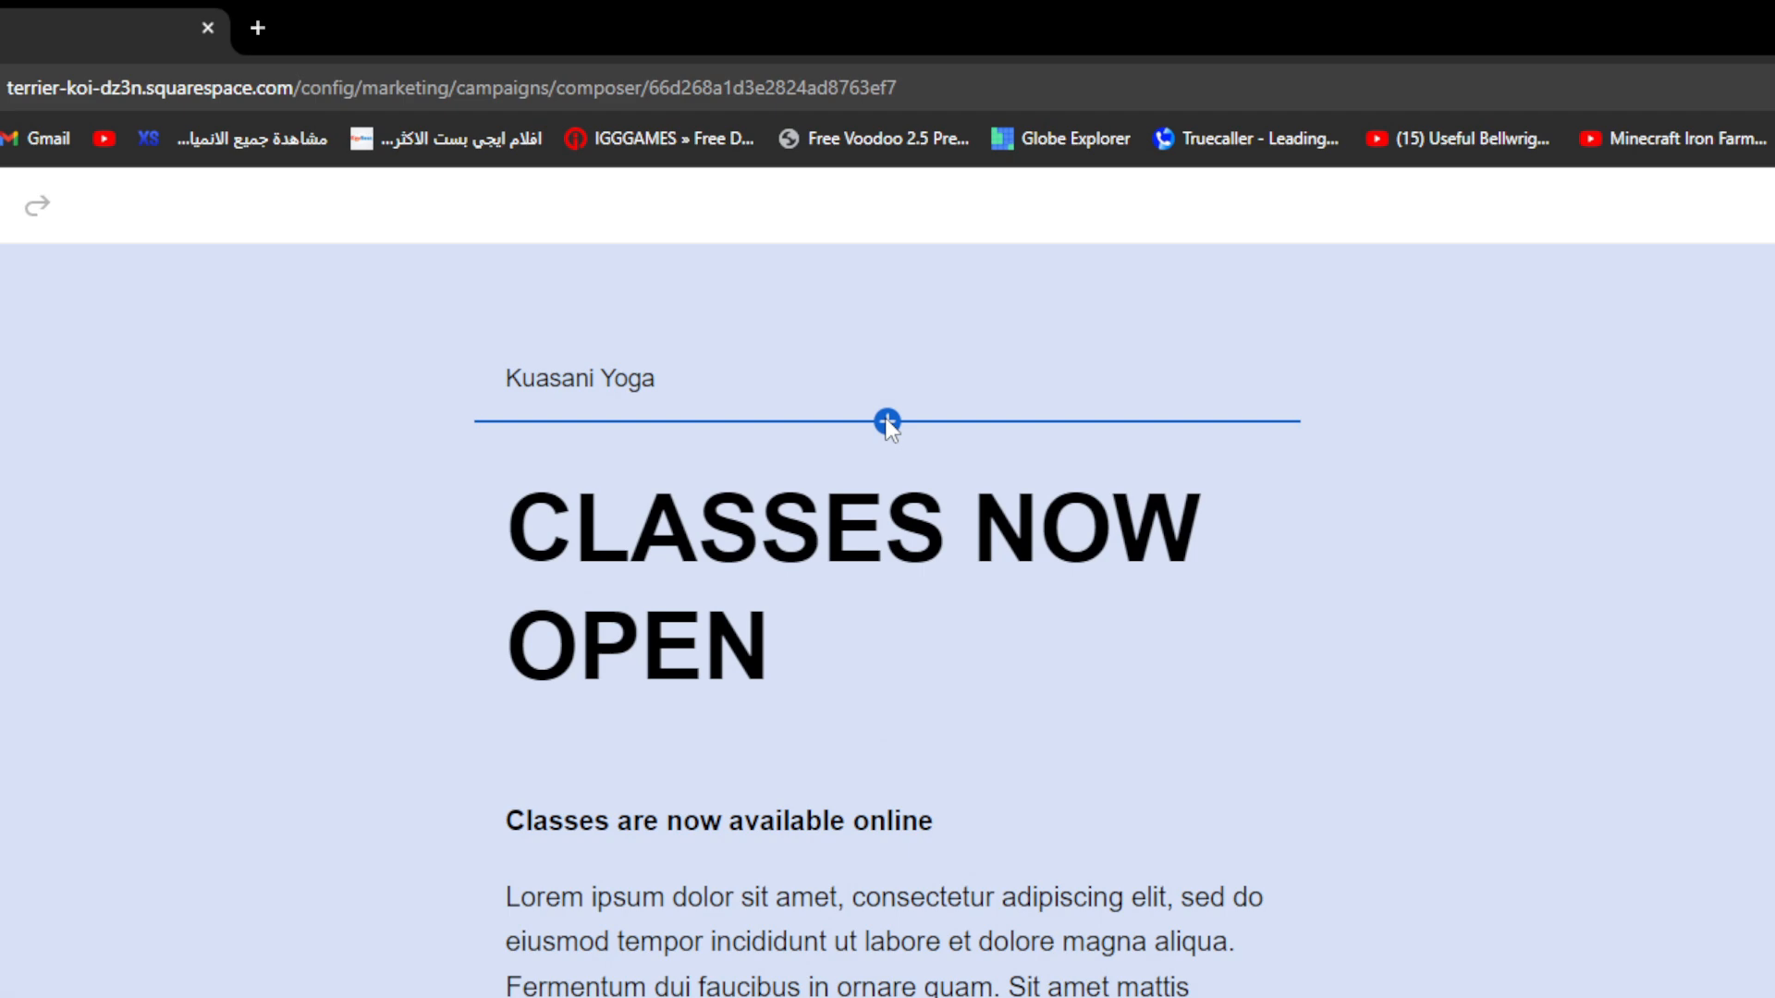
{"action": "left_click", "coordinate": [887, 422]}
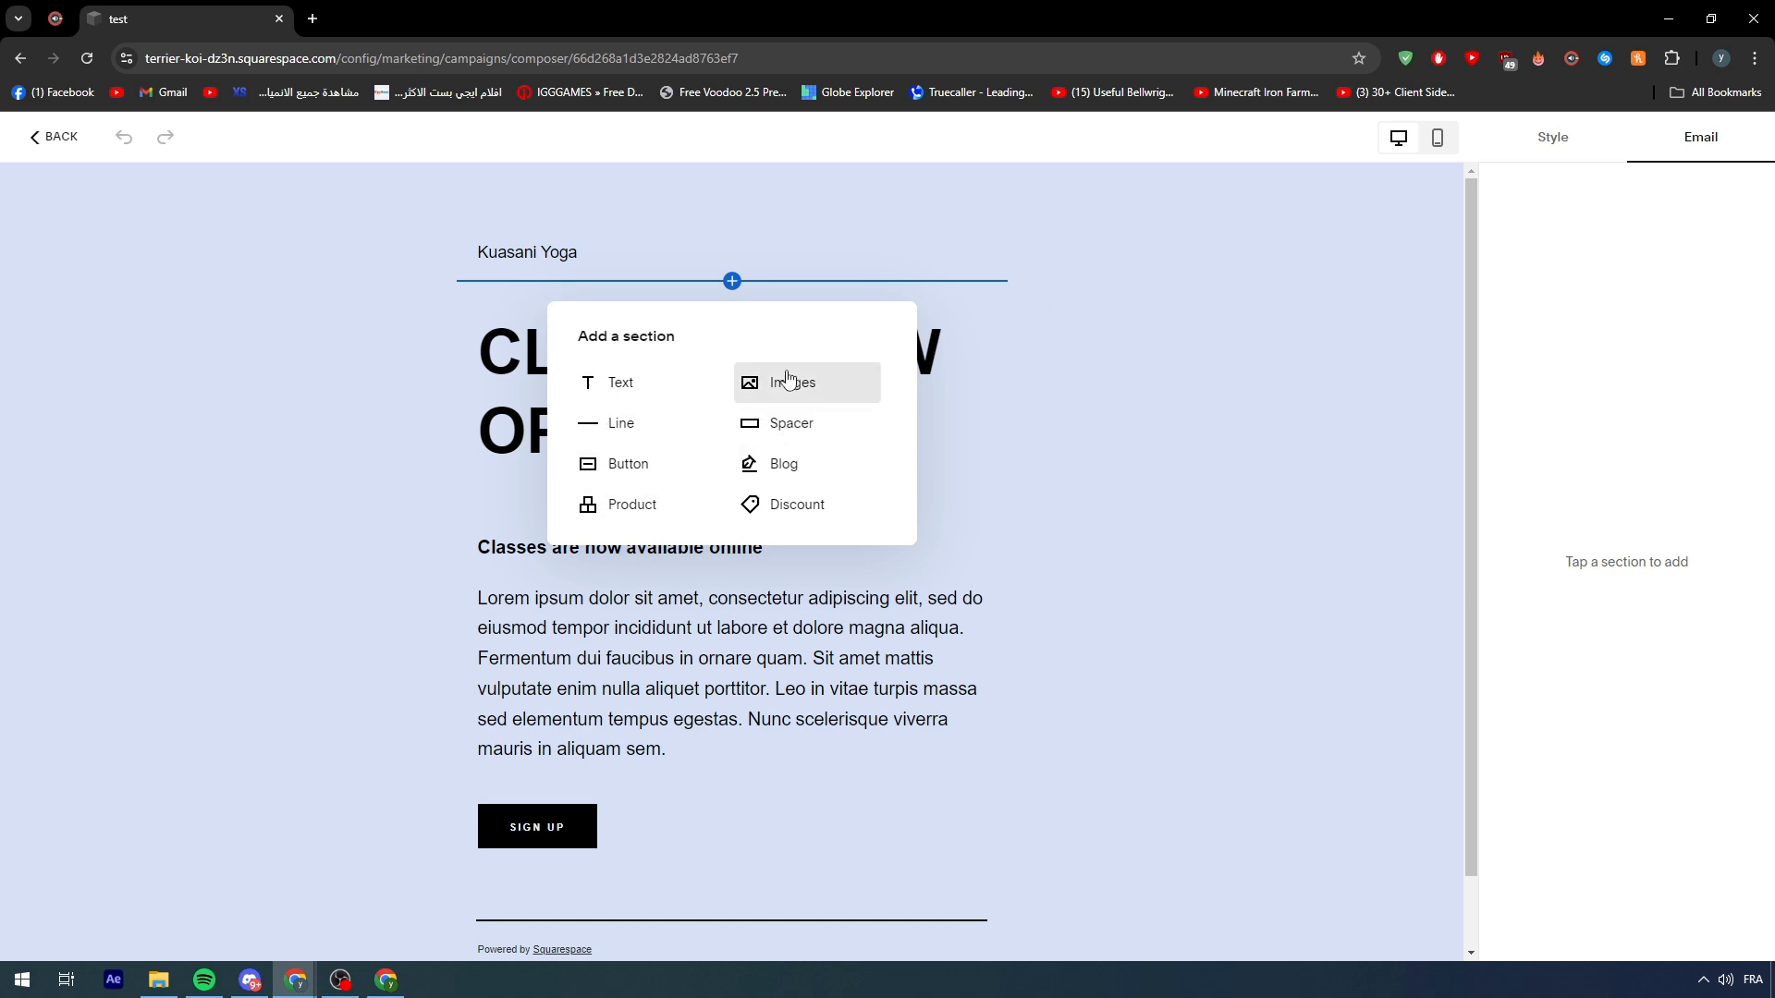
{"action": "left_click", "coordinate": [1054, 528]}
{"action": "left_click", "coordinate": [732, 574]}
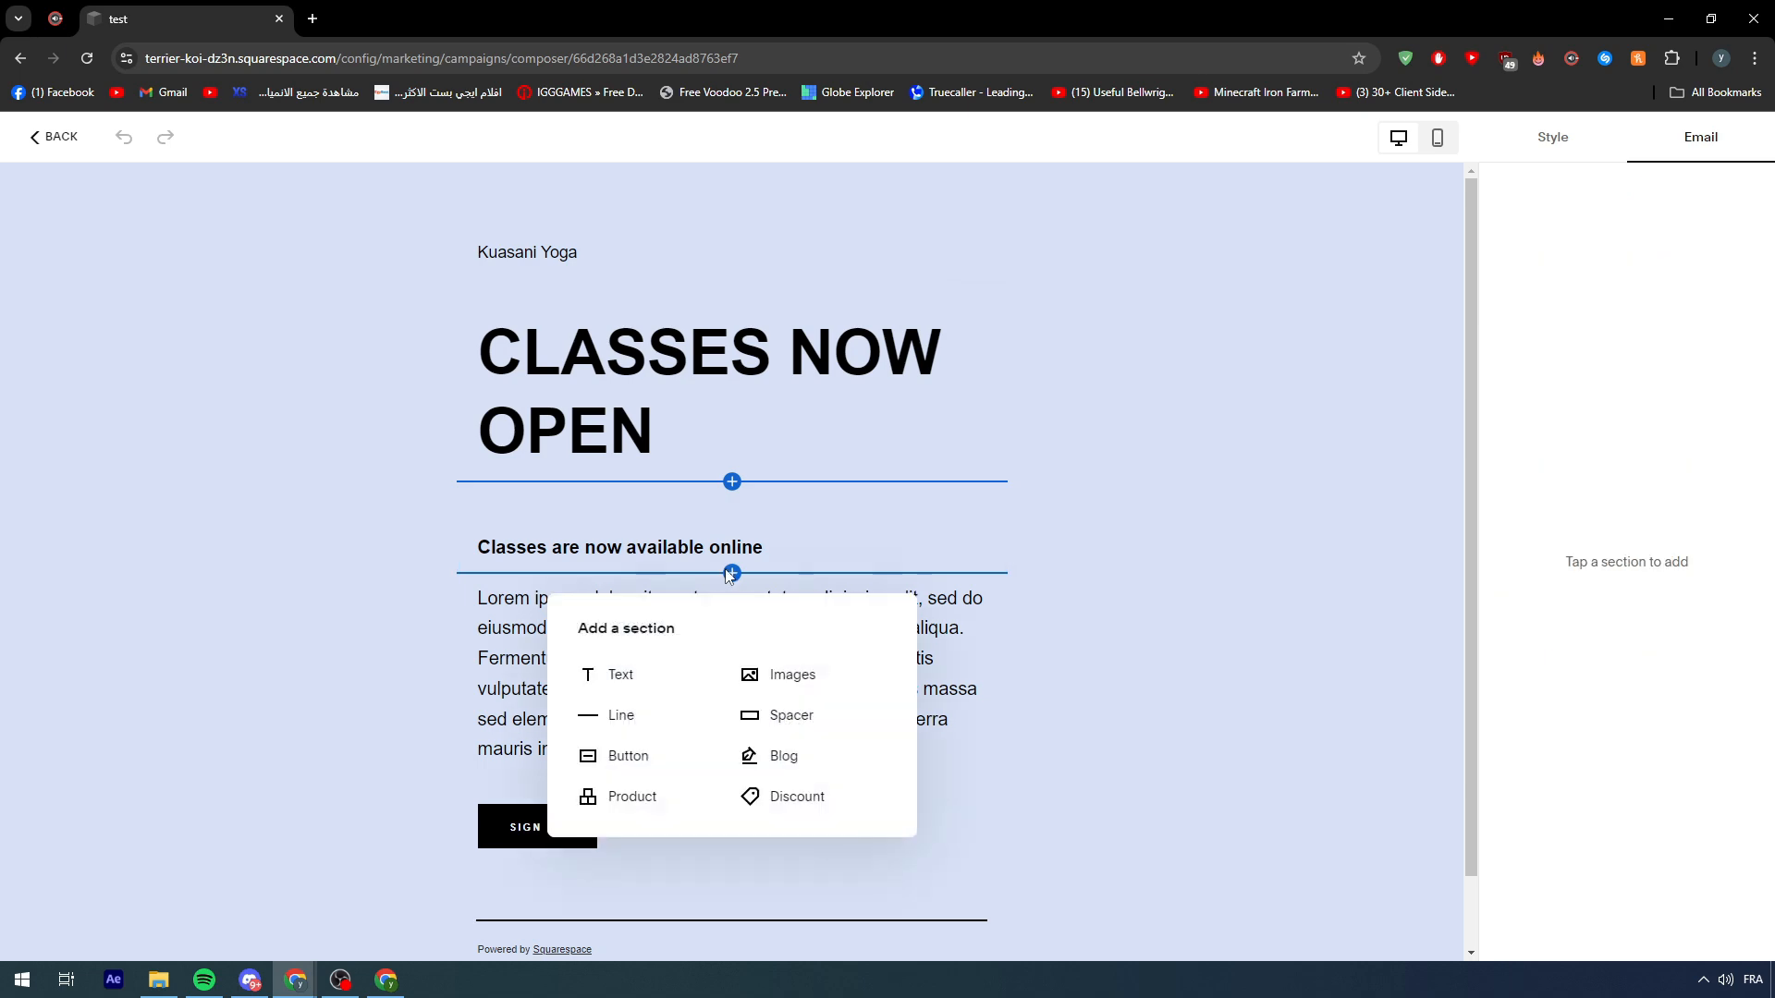
{"action": "scroll", "coordinate": [929, 579], "scroll_direction": "down", "scroll_amount": 1}
{"action": "left_click", "coordinate": [732, 715]}
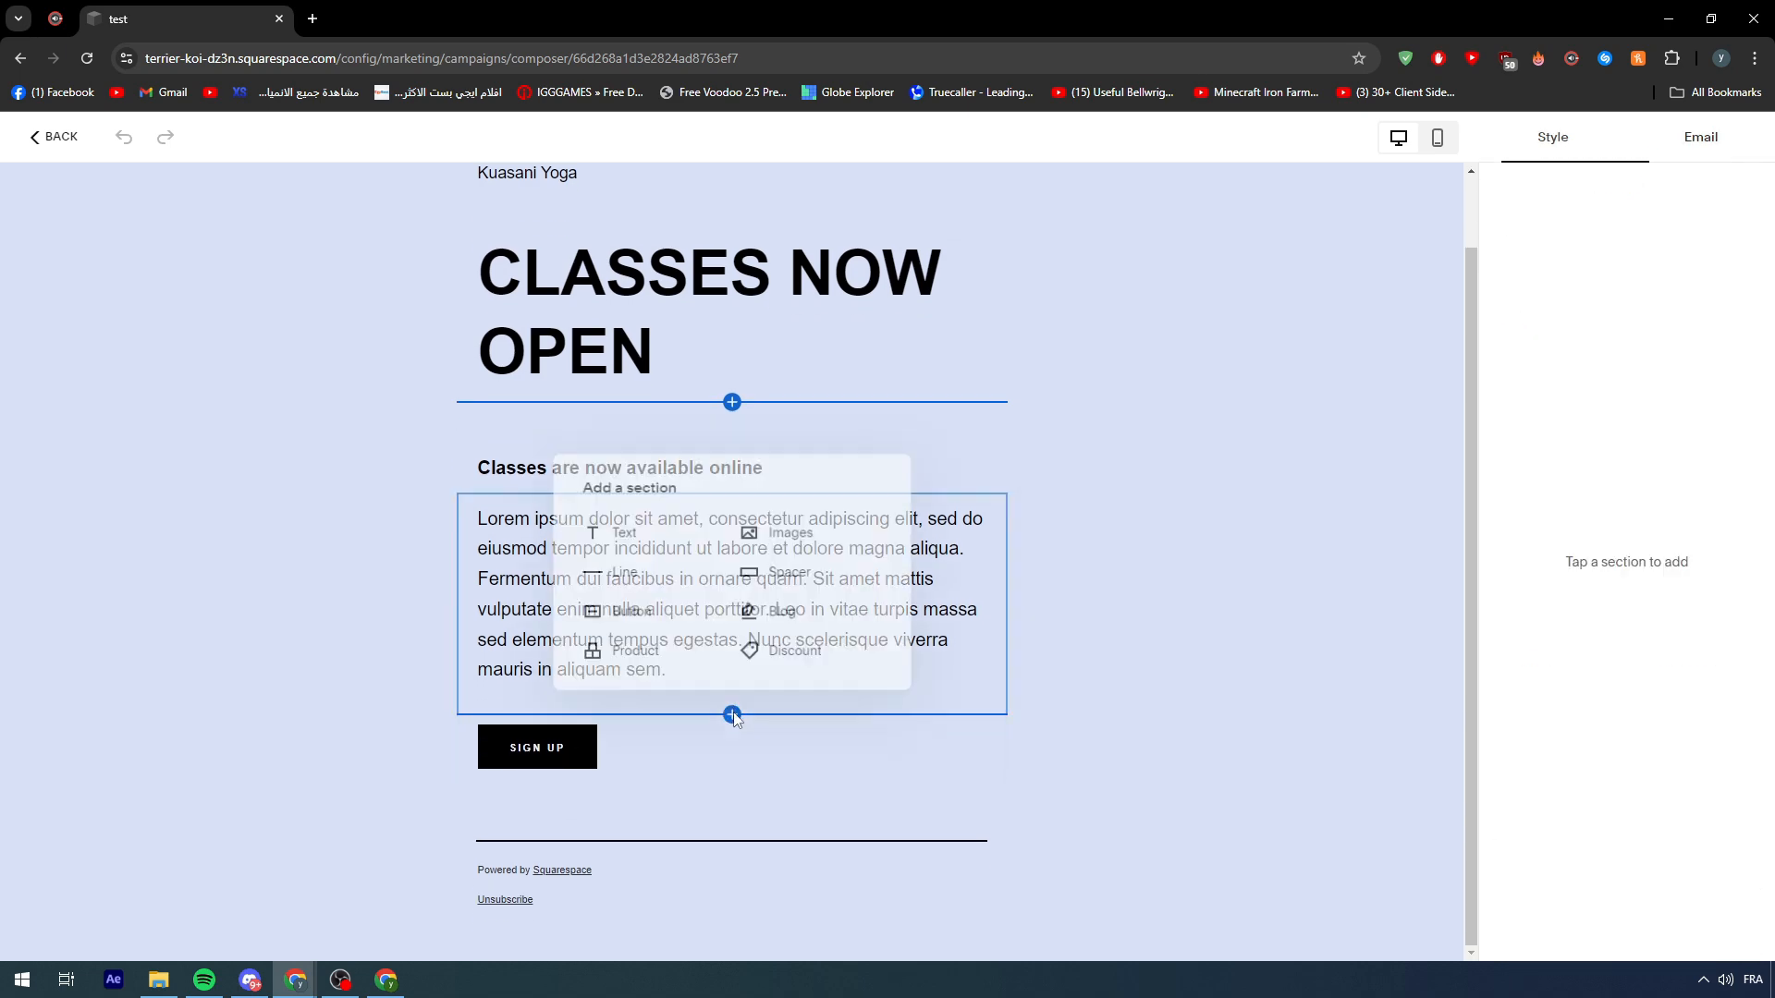
{"action": "left_click", "coordinate": [996, 743]}
{"action": "left_click", "coordinate": [737, 781]}
{"action": "left_click", "coordinate": [1067, 796]}
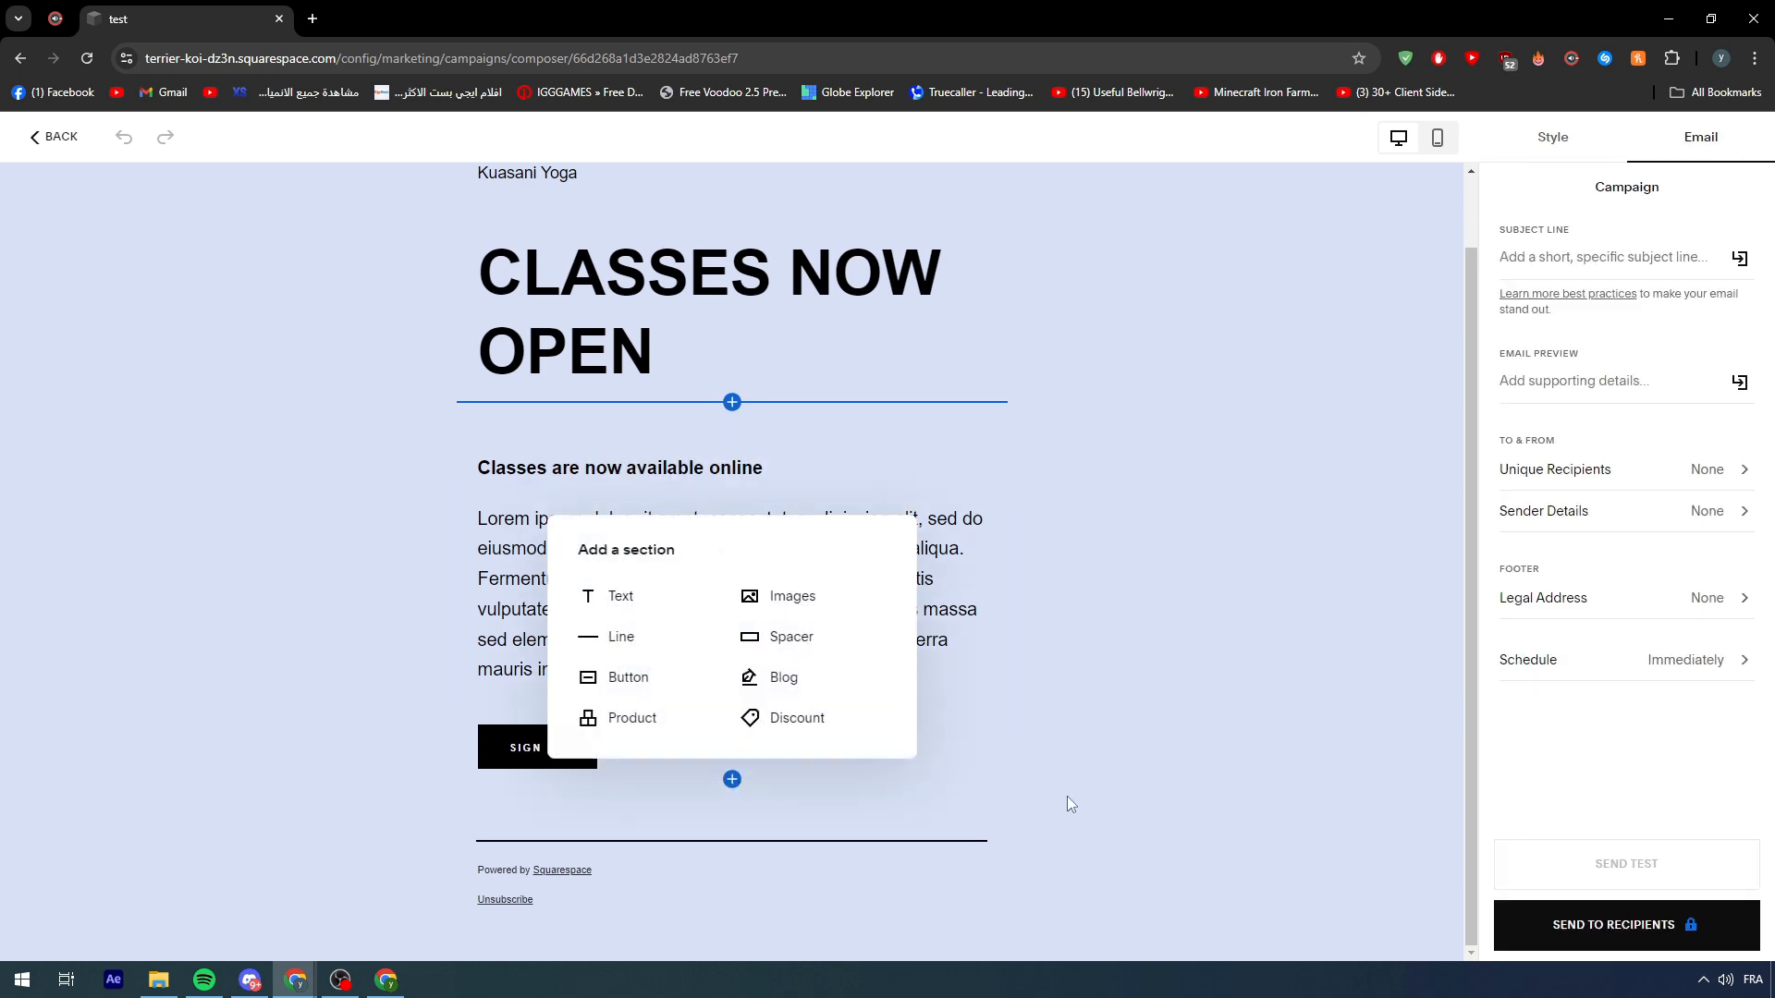
{"action": "left_click", "coordinate": [732, 821]}
{"action": "left_click", "coordinate": [1124, 742]}
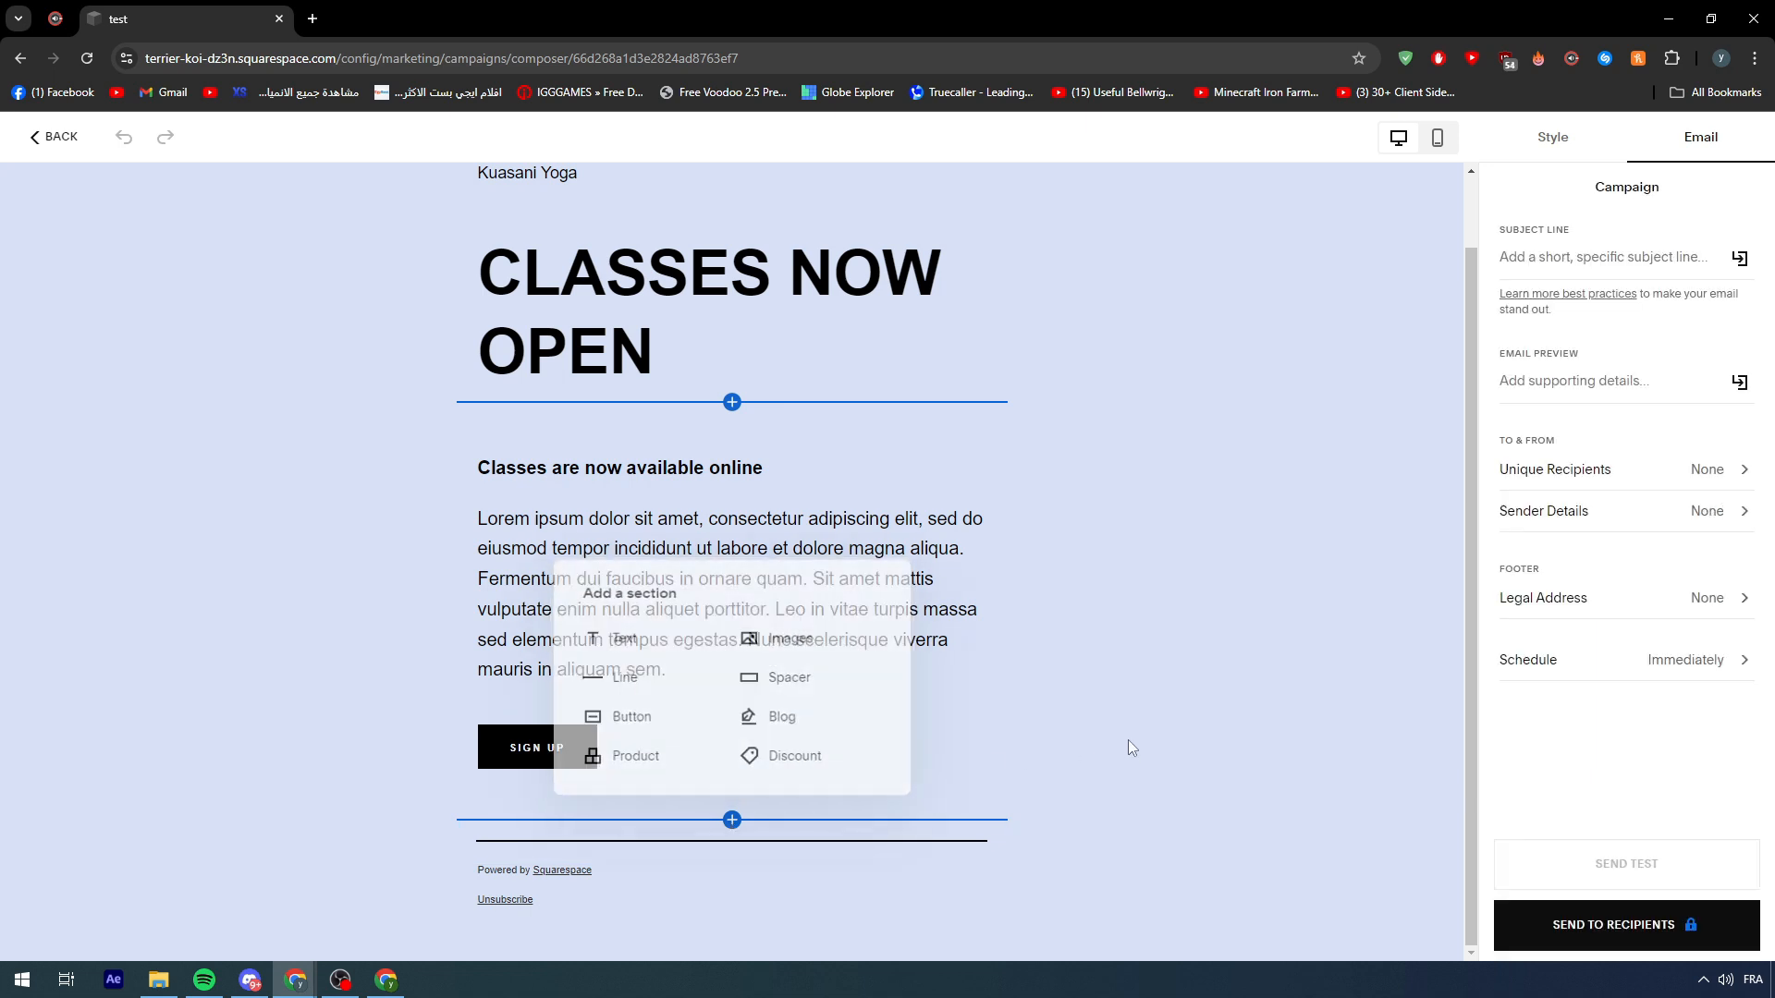
{"action": "scroll", "coordinate": [1096, 726], "scroll_direction": "up", "scroll_amount": 1}
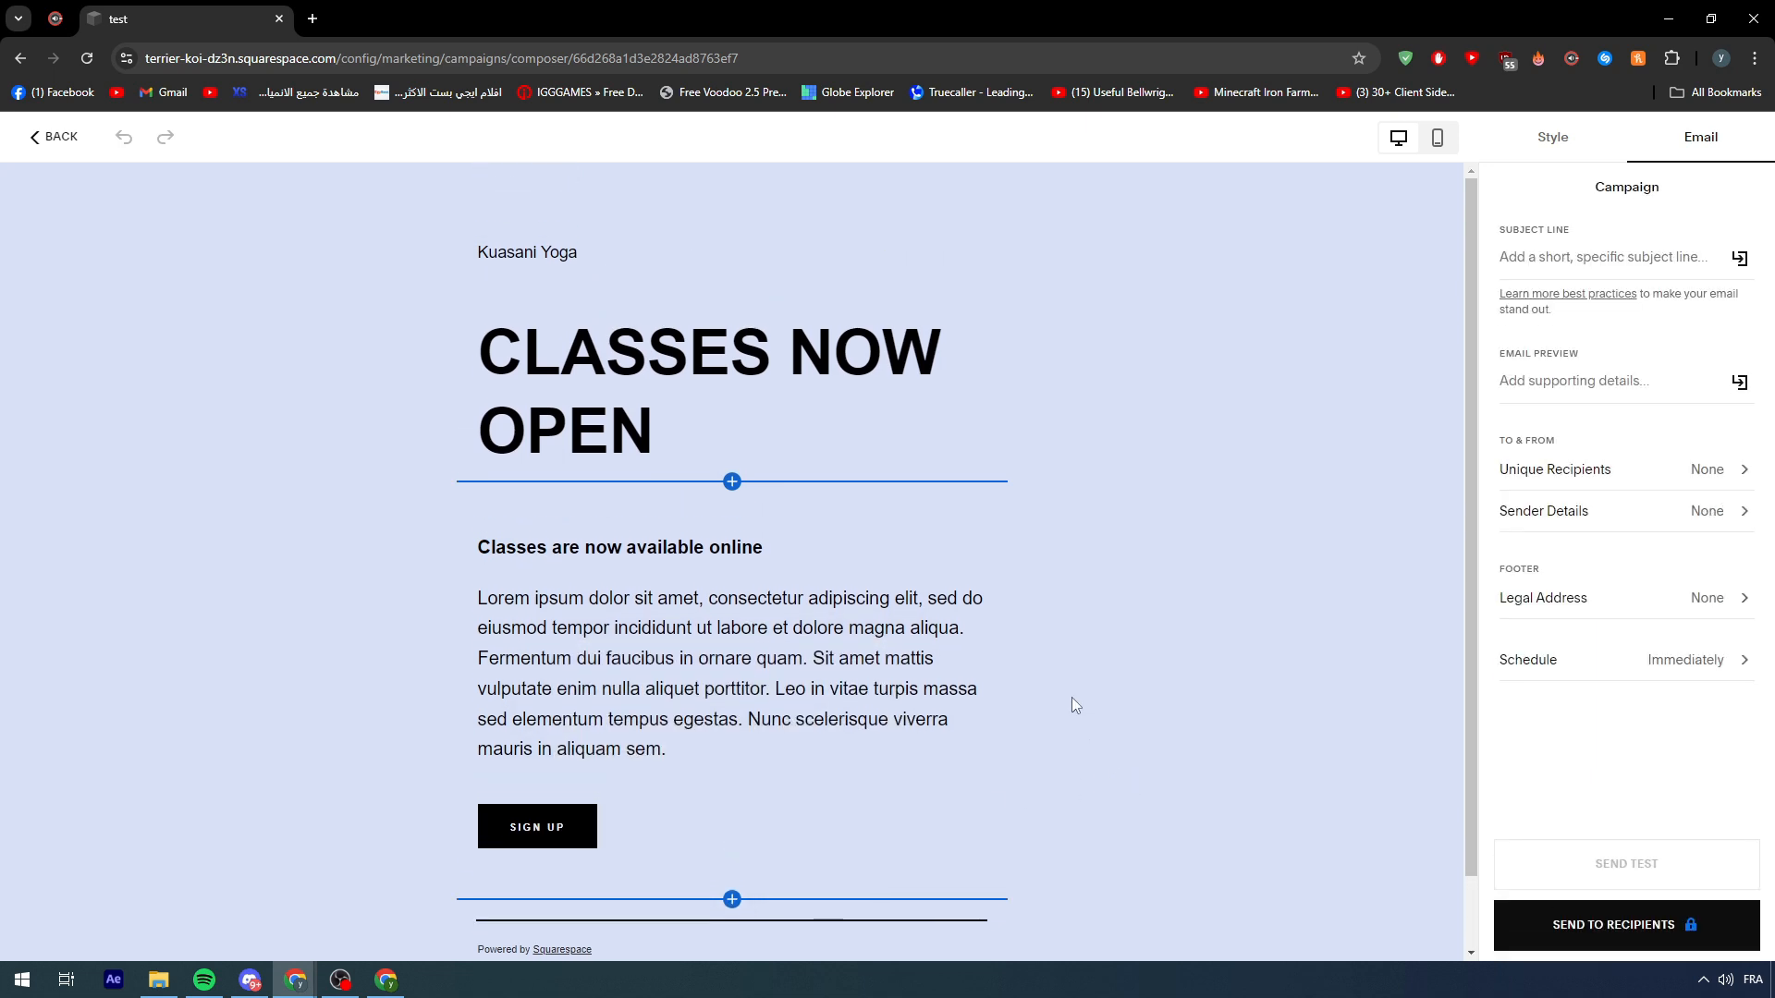
{"action": "left_click", "coordinate": [574, 250]}
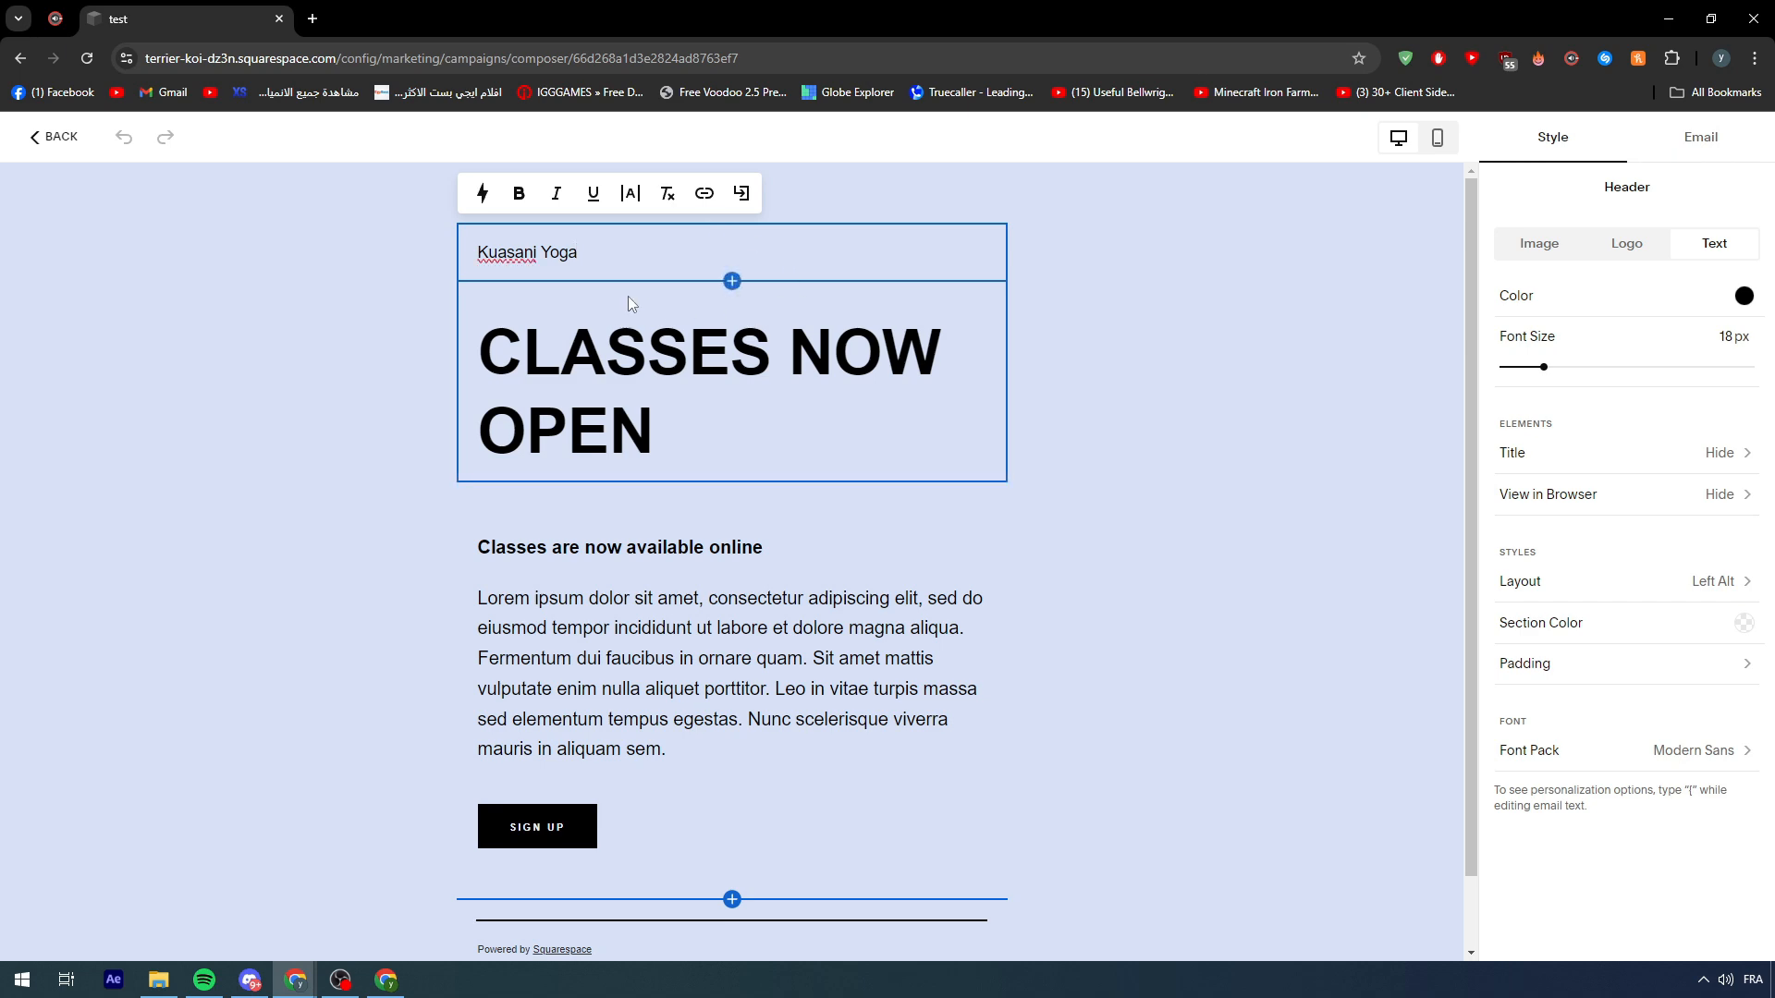
{"action": "left_click", "coordinate": [1099, 255]}
{"action": "left_click", "coordinate": [736, 232]}
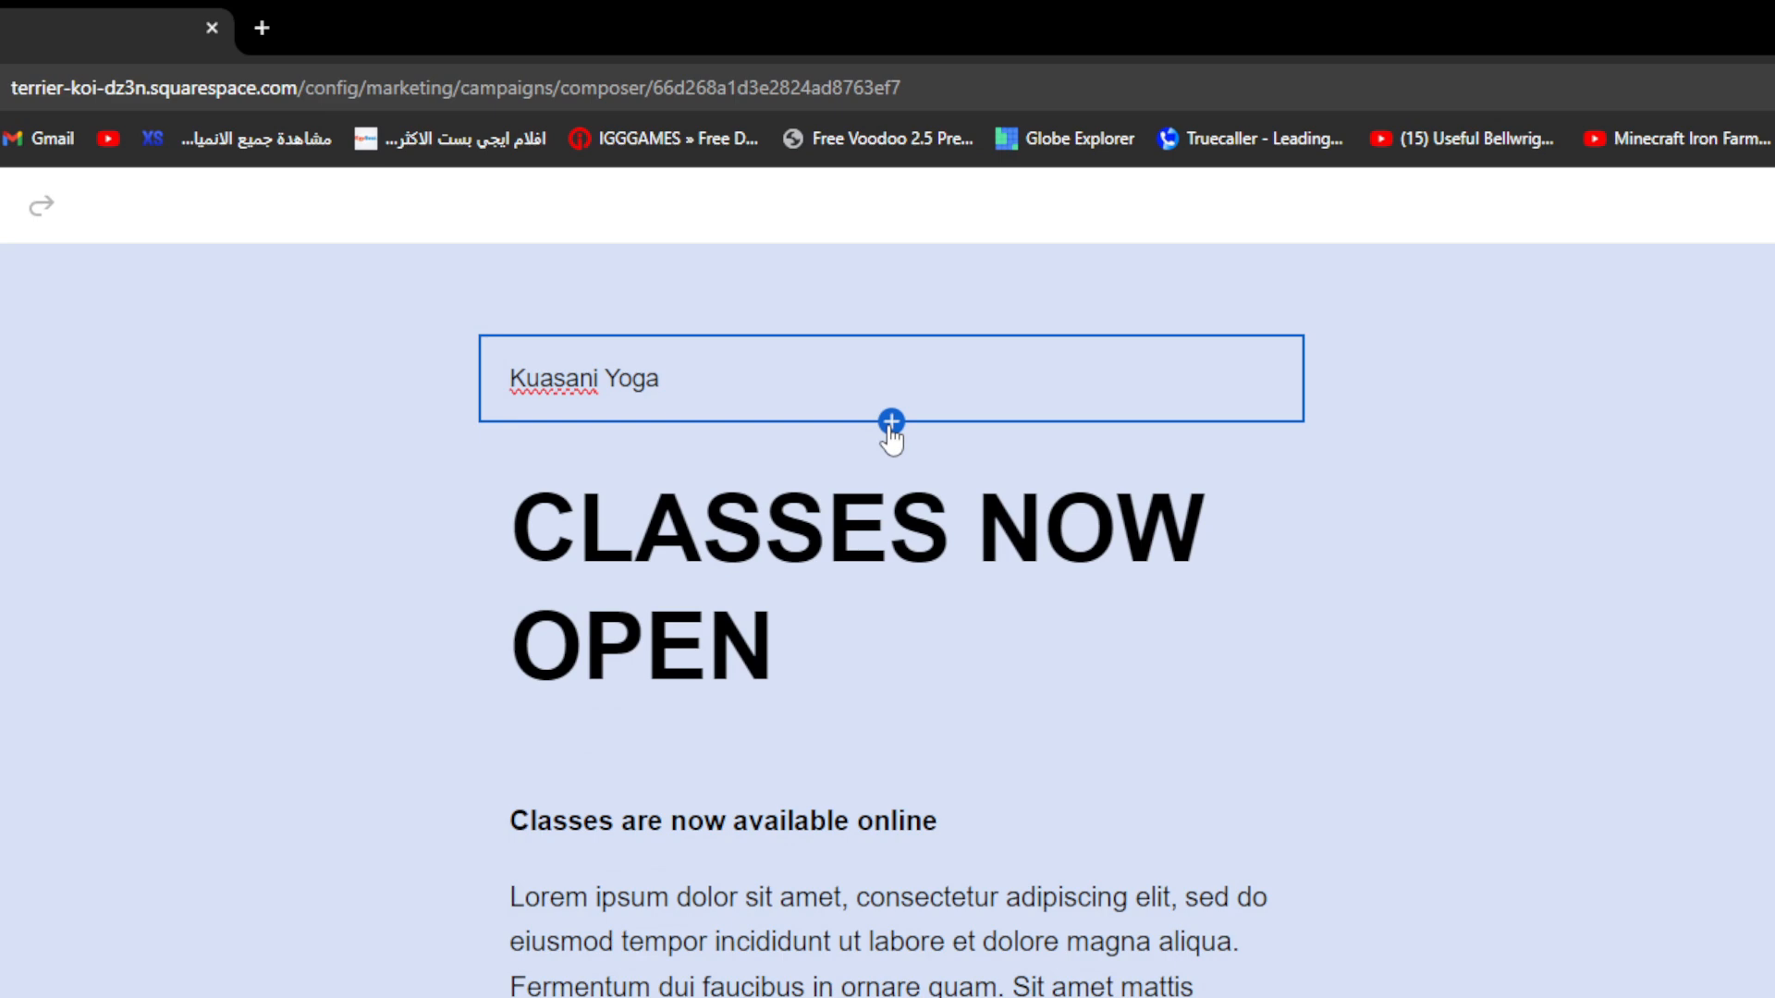
- Insert an images section directly below the Kuasani Yoga header, choosing upload from computer
{"action": "left_click", "coordinate": [731, 281]}
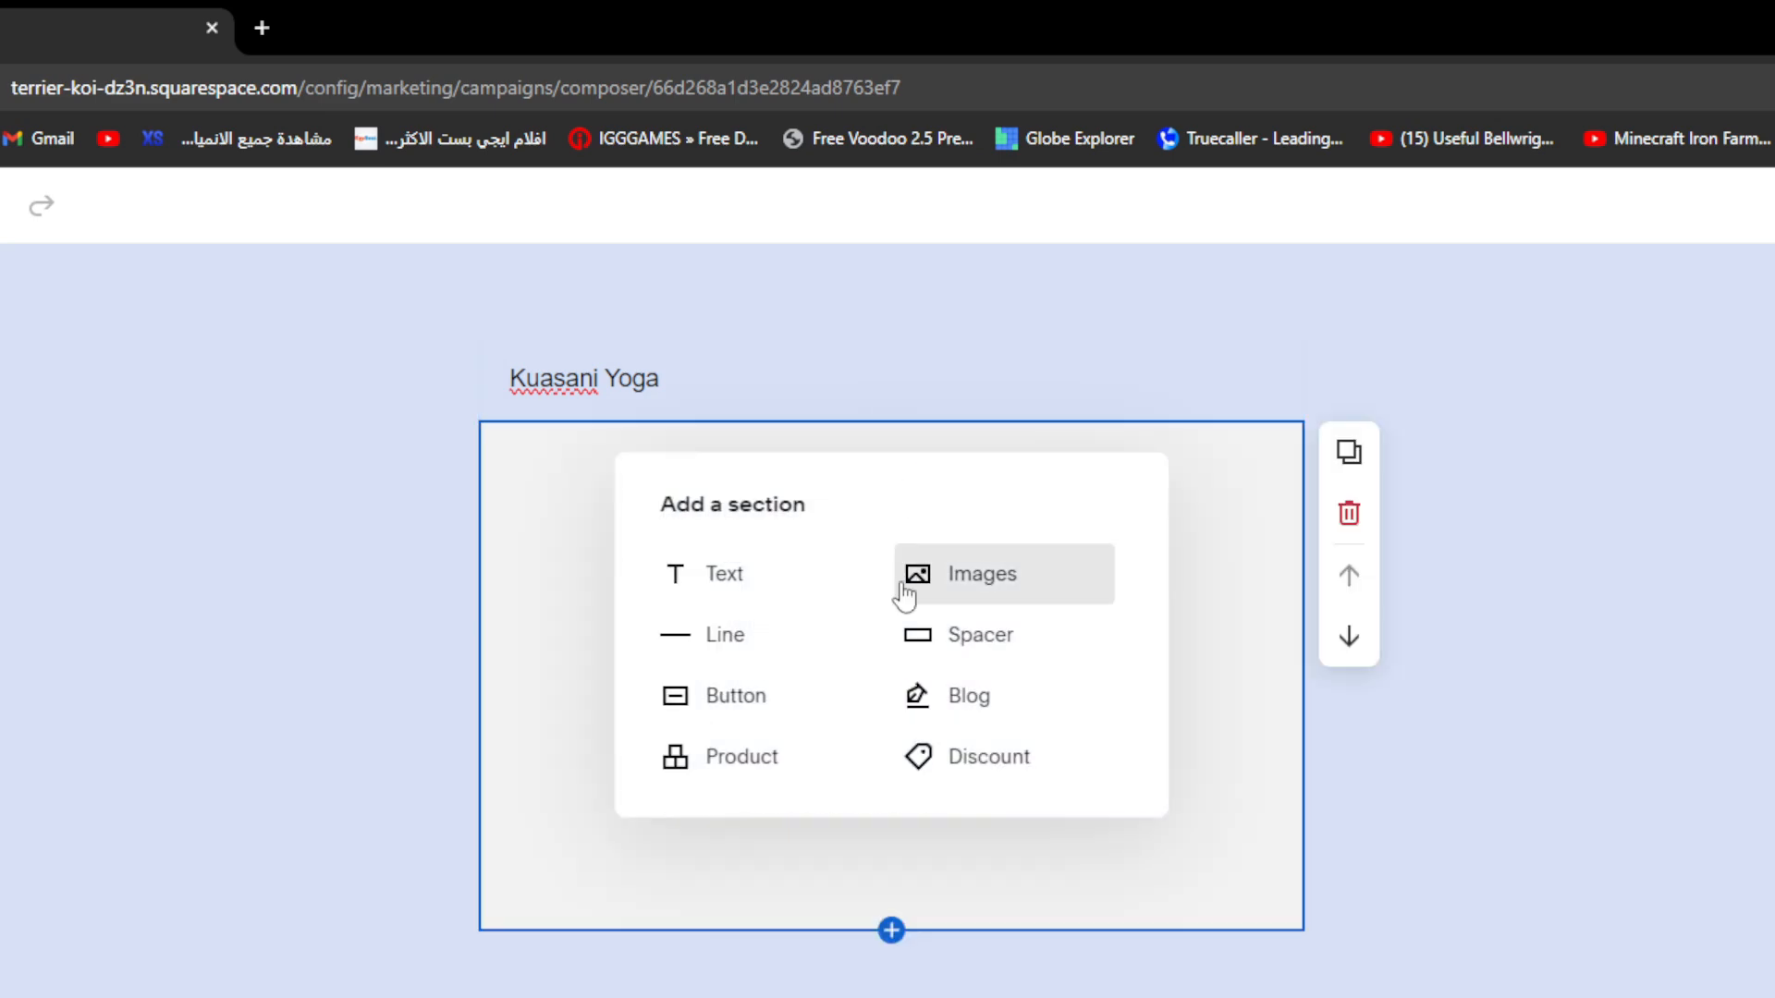
{"action": "left_click", "coordinate": [904, 591]}
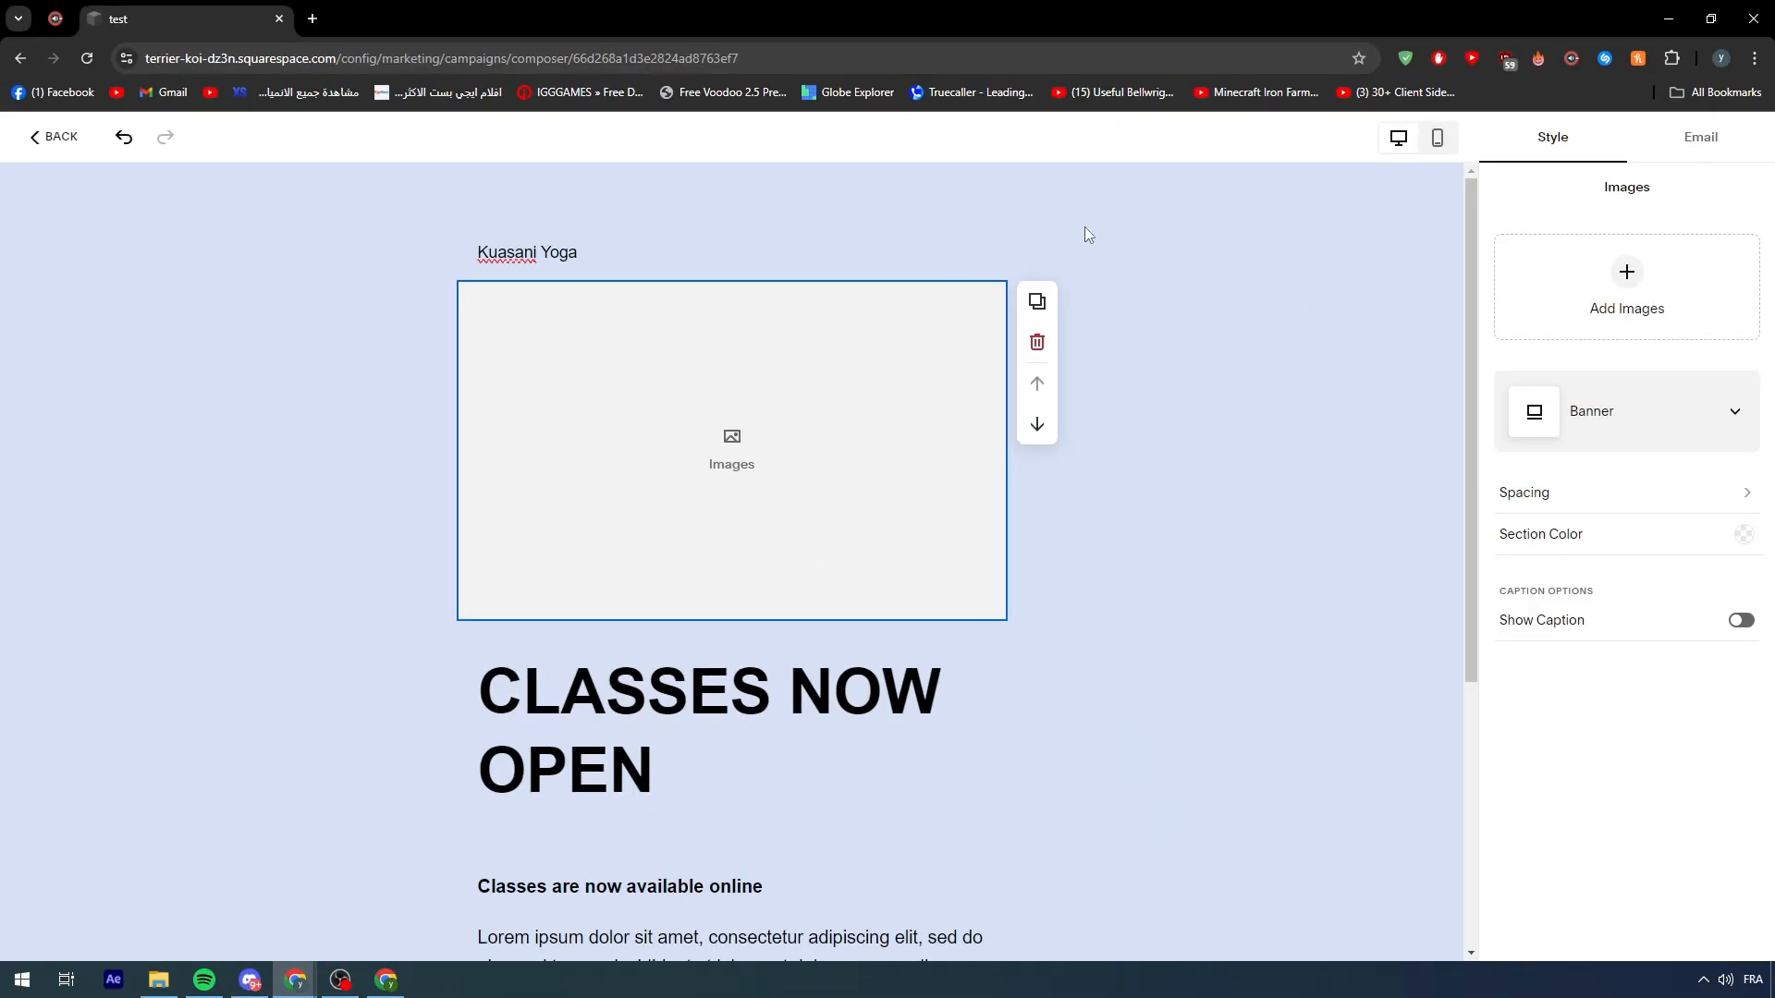
{"action": "left_click", "coordinate": [1597, 295]}
{"action": "left_click", "coordinate": [1601, 327]}
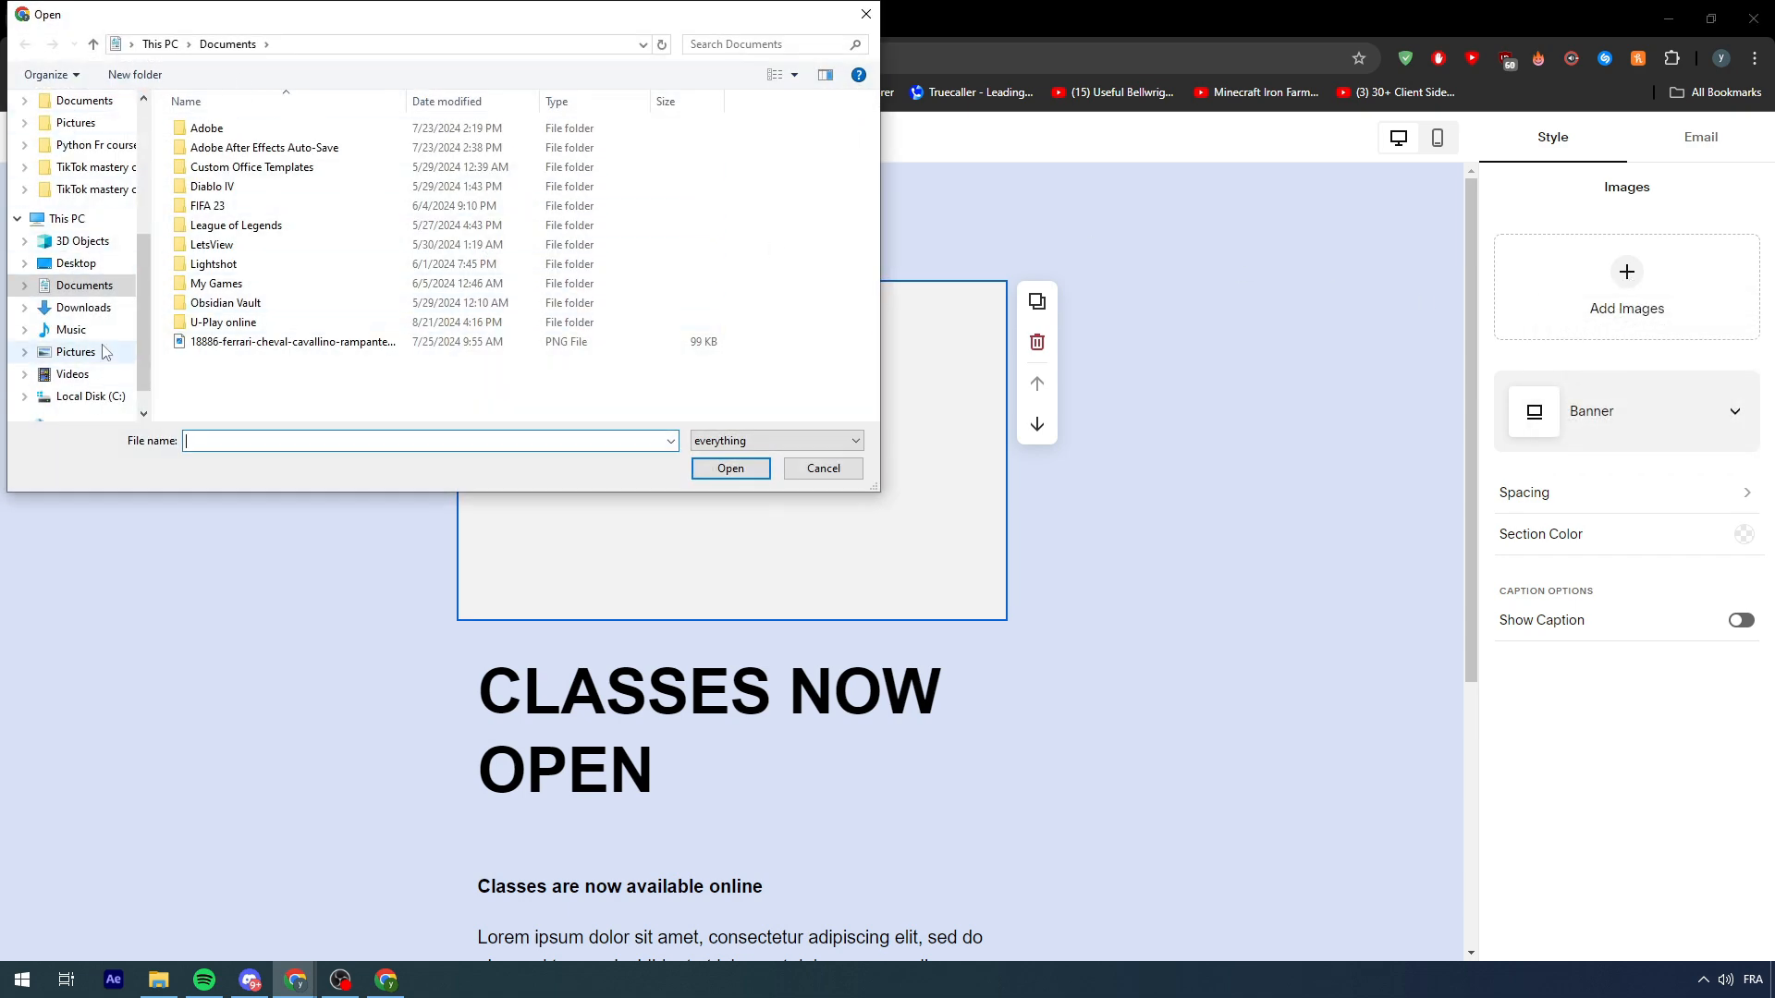
- Upload Pinterest.png from Desktop > Work > video folder > Logos into the image block
{"action": "scroll", "coordinate": [101, 351], "scroll_direction": "up", "scroll_amount": 3}
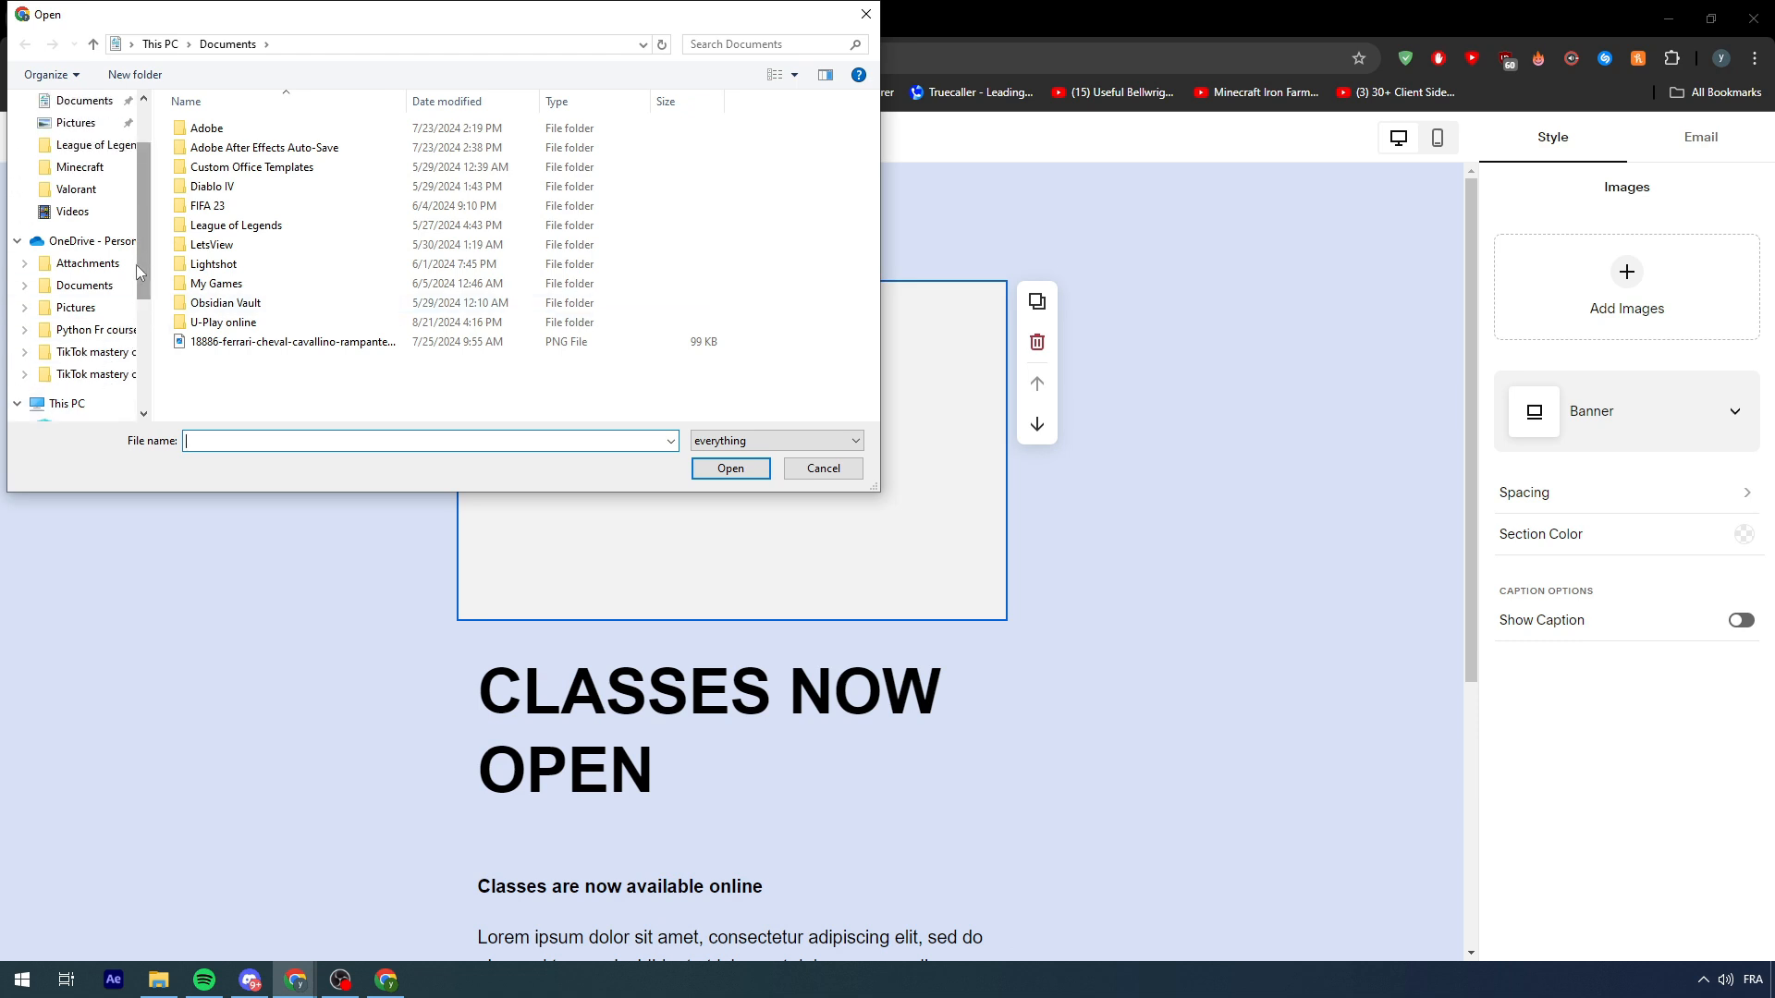
{"action": "scroll", "coordinate": [133, 259], "scroll_direction": "up", "scroll_amount": 2}
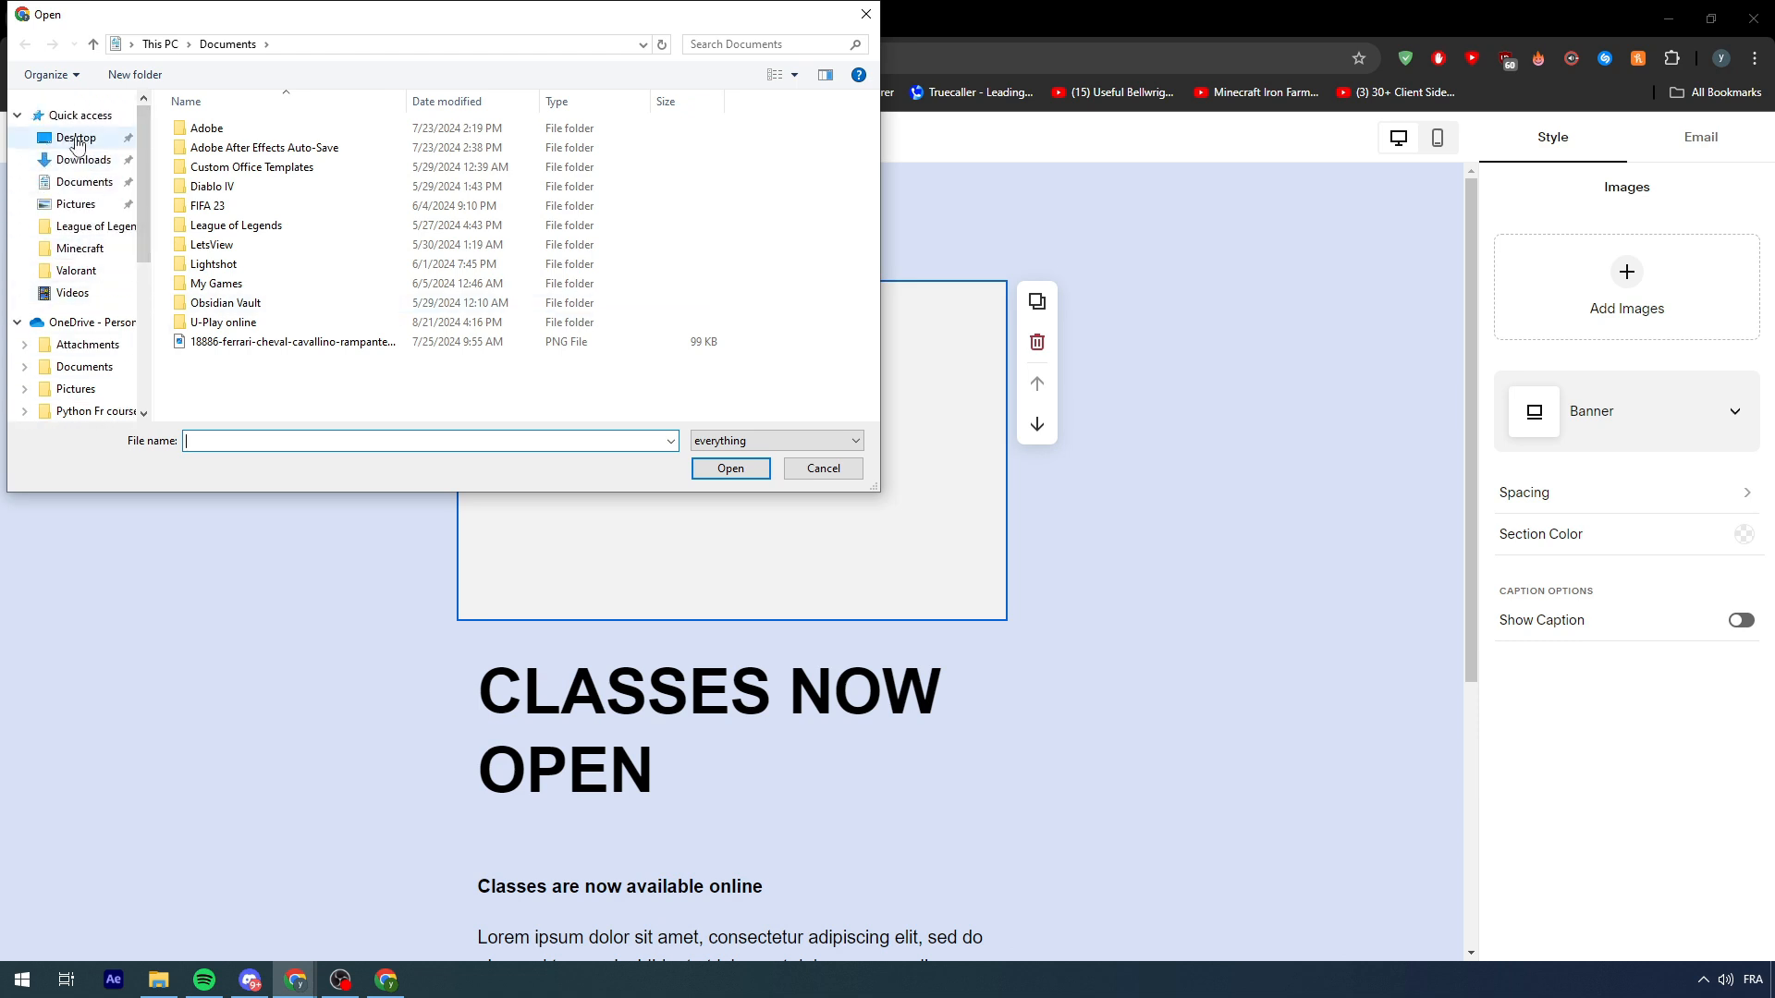
{"action": "left_click", "coordinate": [76, 141]}
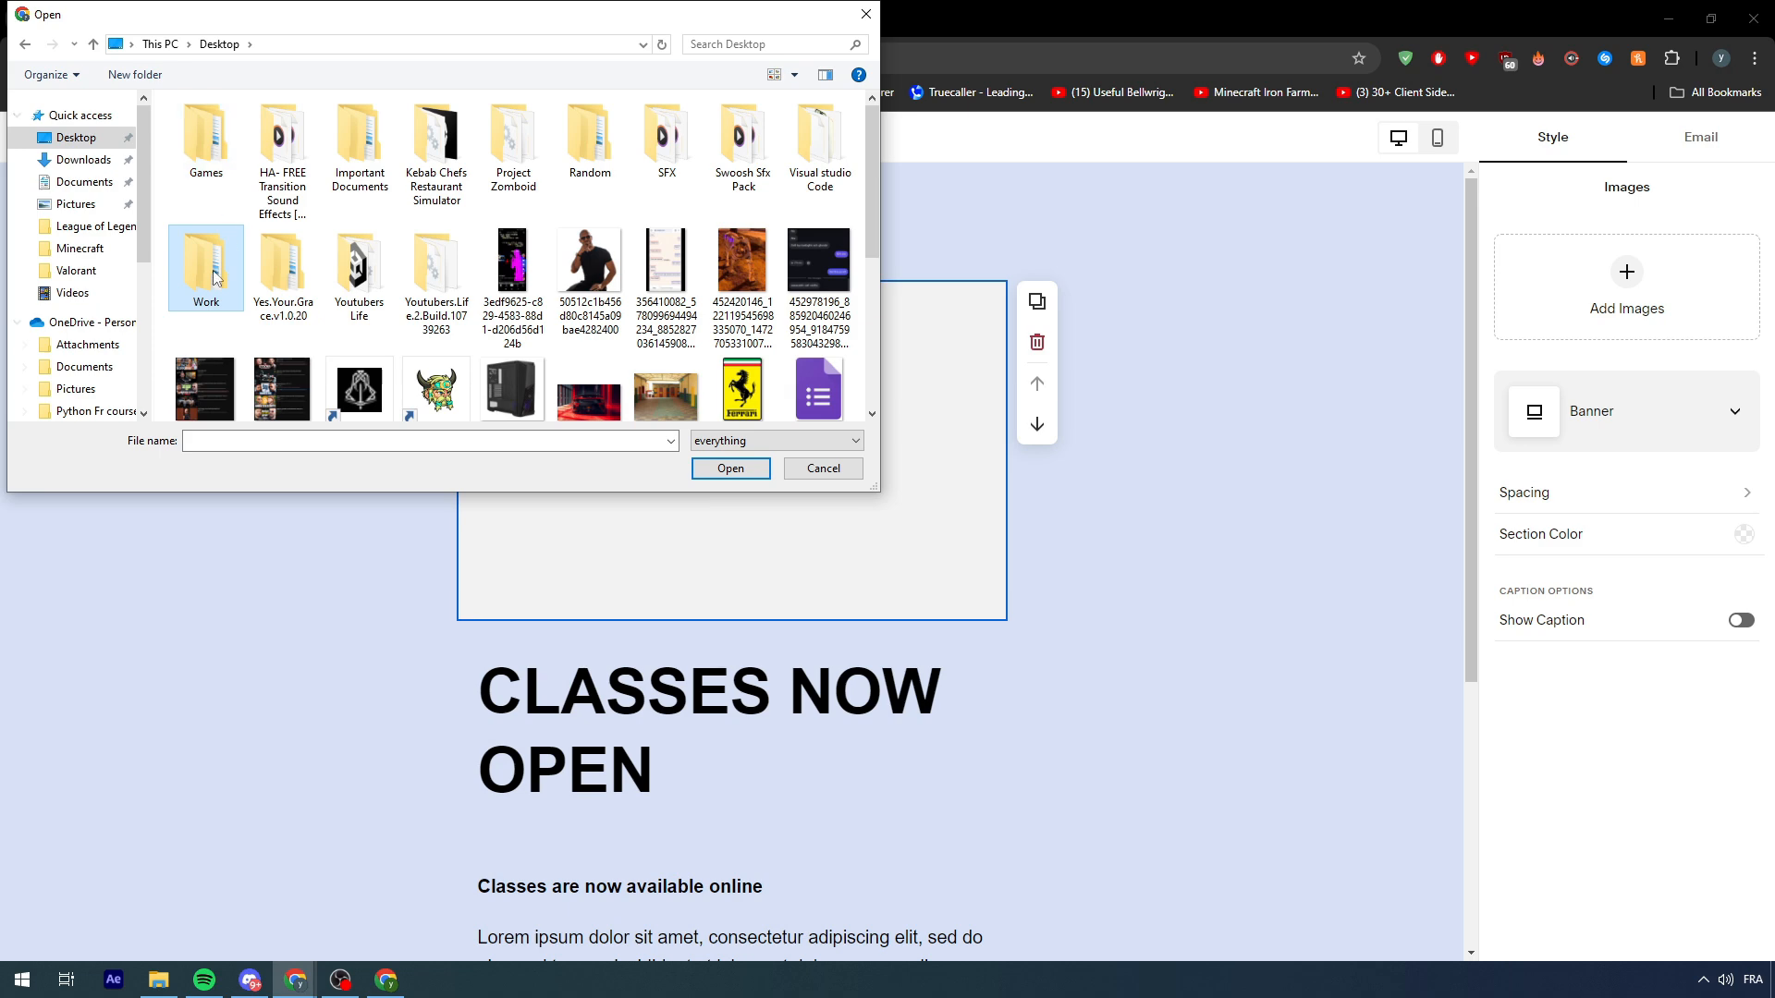
{"action": "double_click", "coordinate": [213, 275]}
{"action": "double_click", "coordinate": [226, 130]}
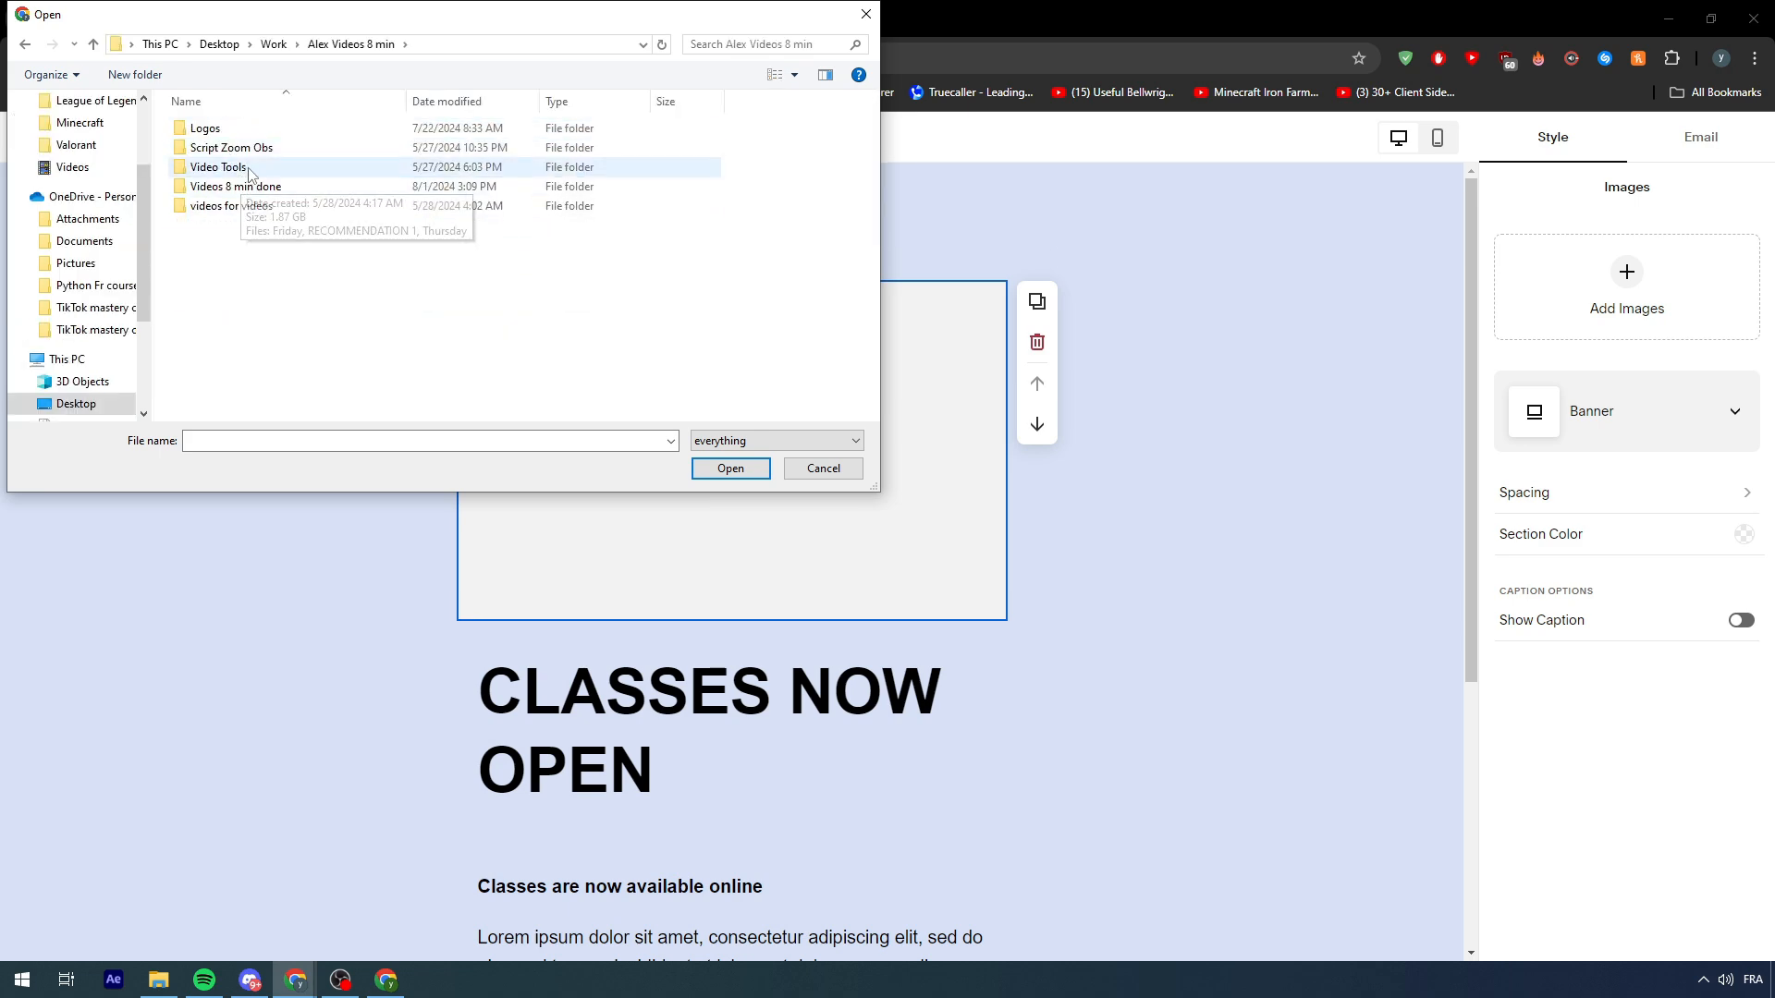
{"action": "double_click", "coordinate": [222, 129]}
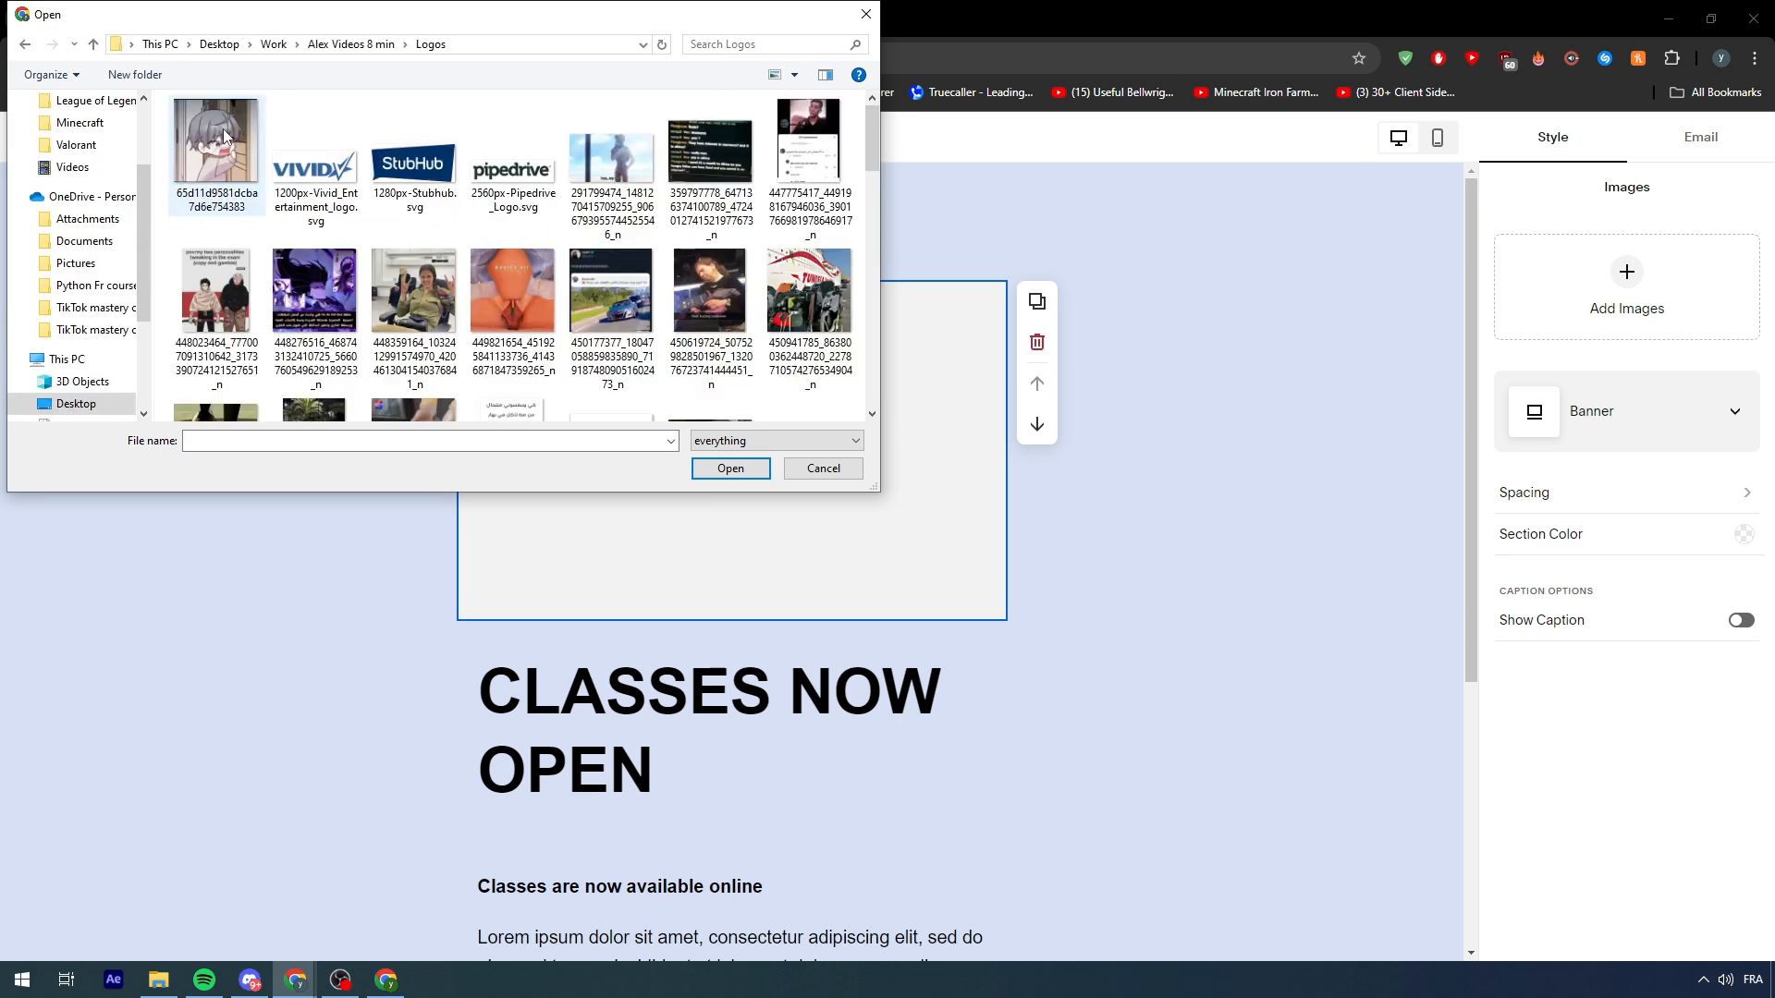
{"action": "scroll", "coordinate": [609, 315], "scroll_direction": "down", "scroll_amount": 6}
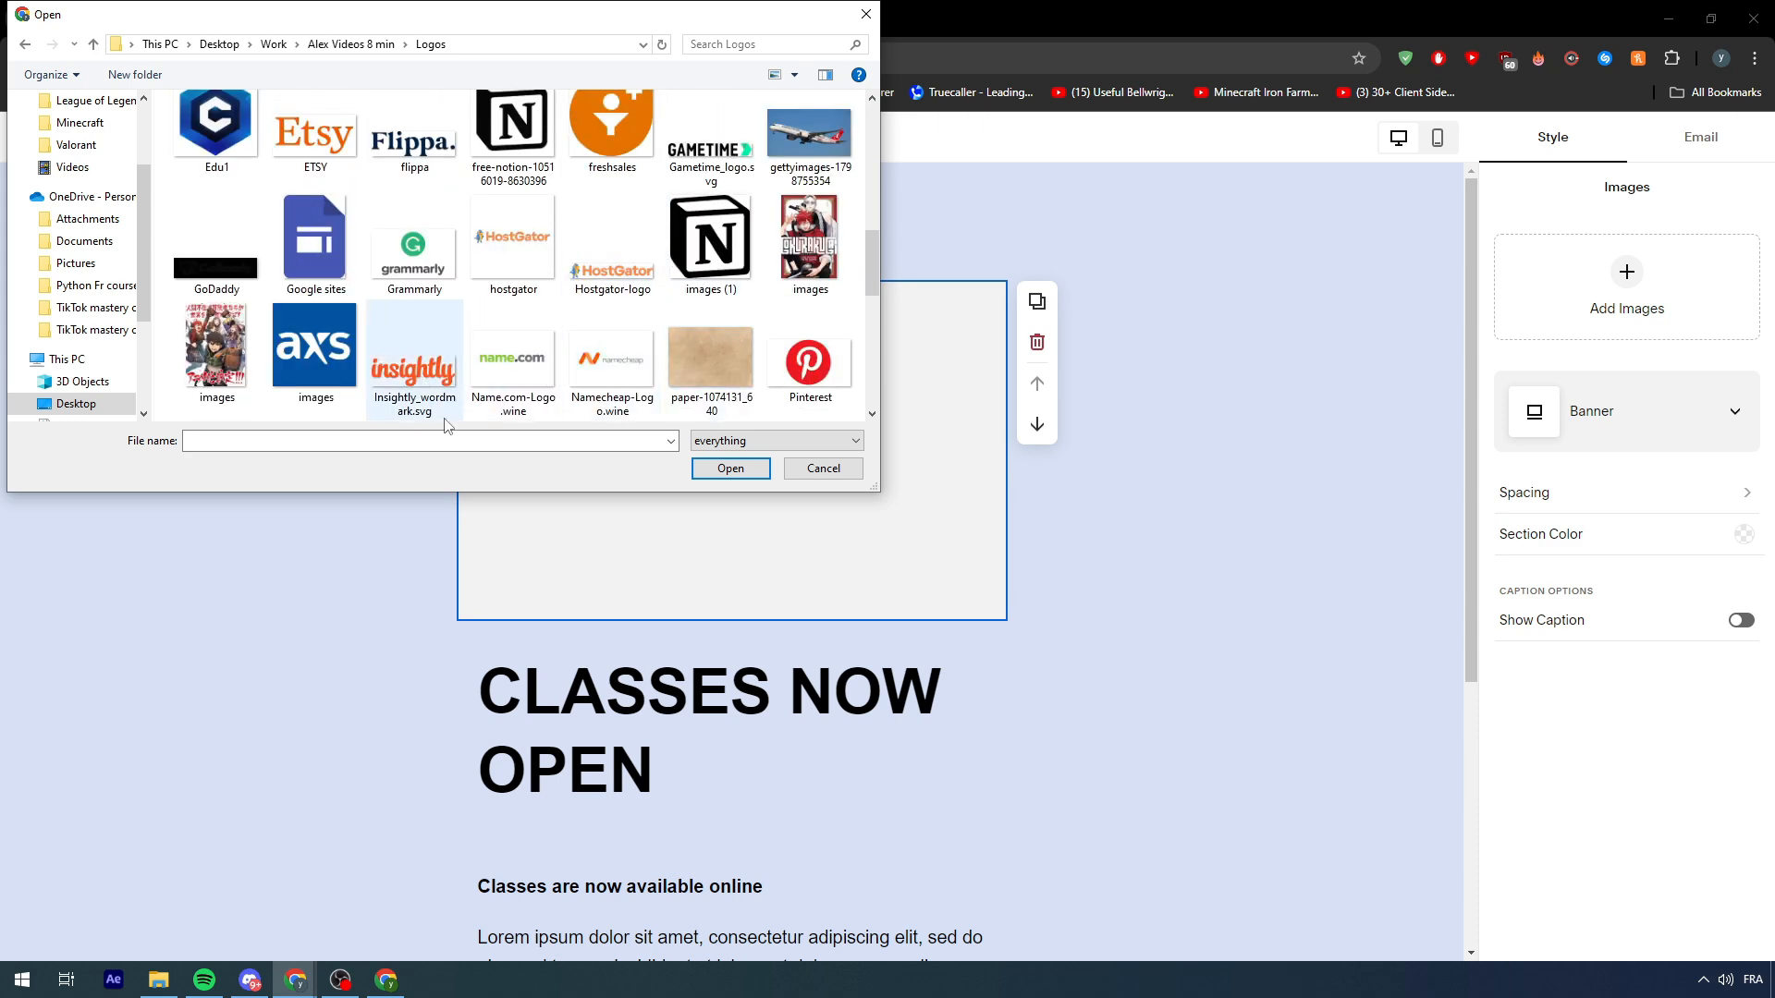
{"action": "double_click", "coordinate": [806, 375]}
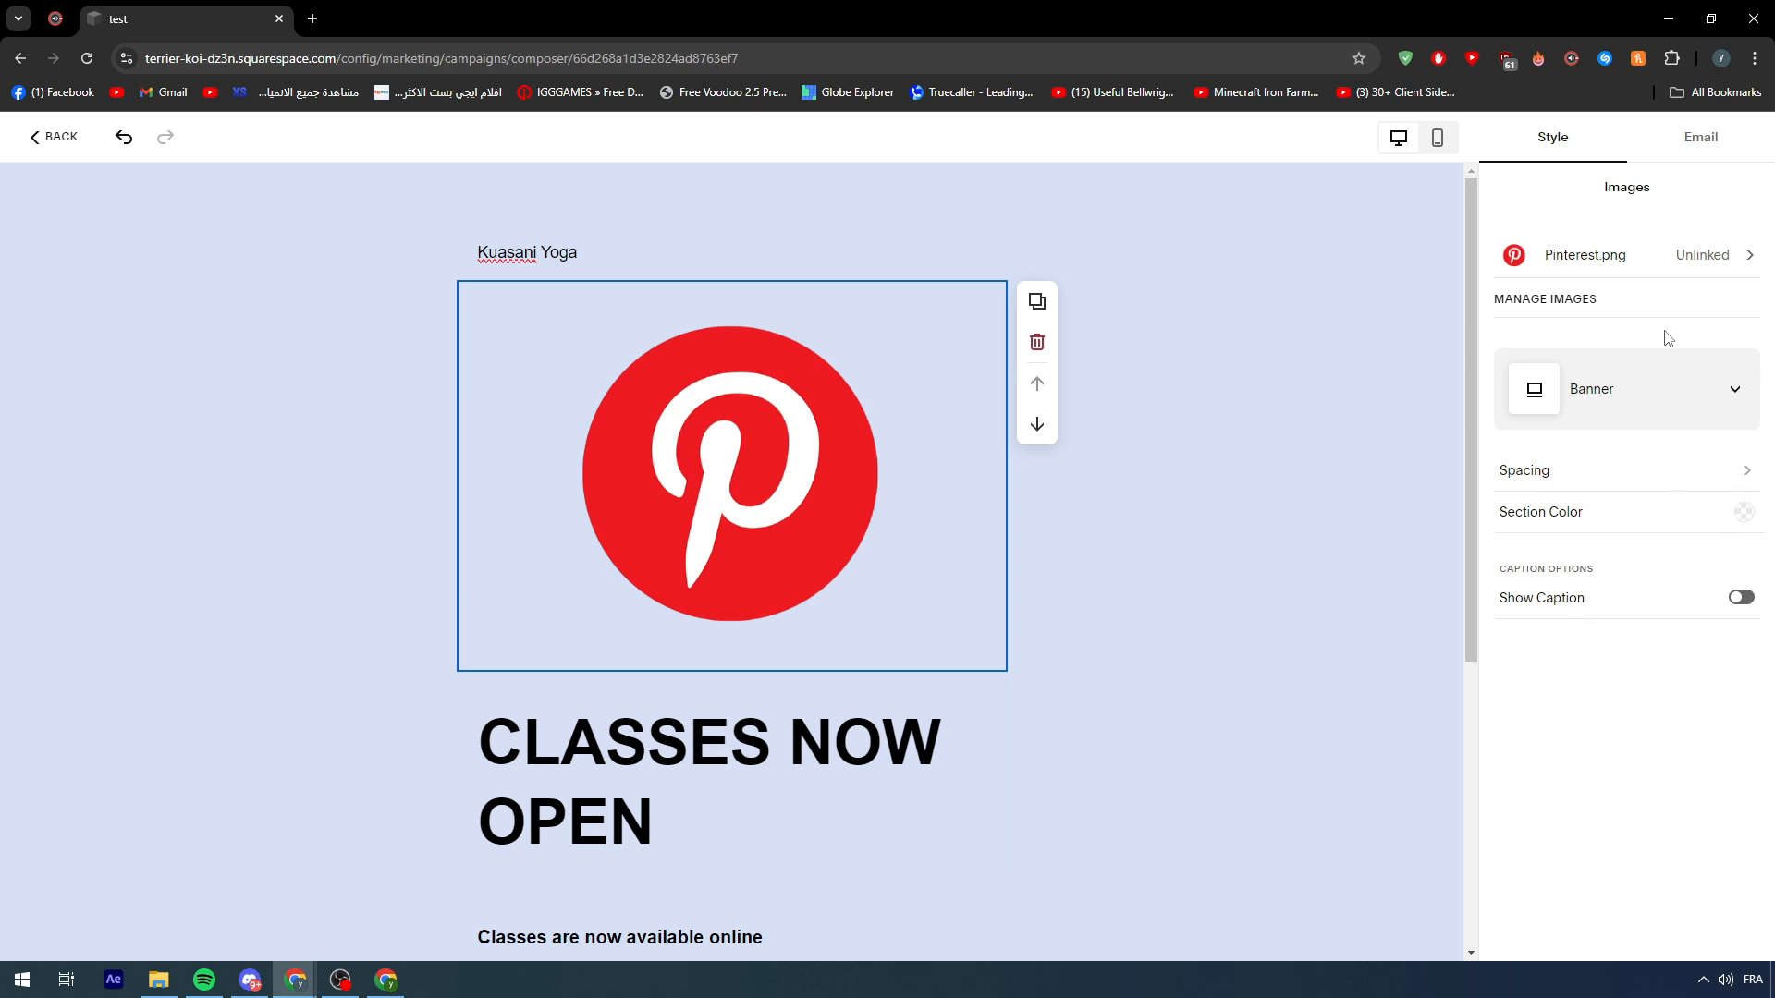
- Give the image section S padding between sections and custom side padding of 0 px
{"action": "left_click", "coordinate": [1577, 302]}
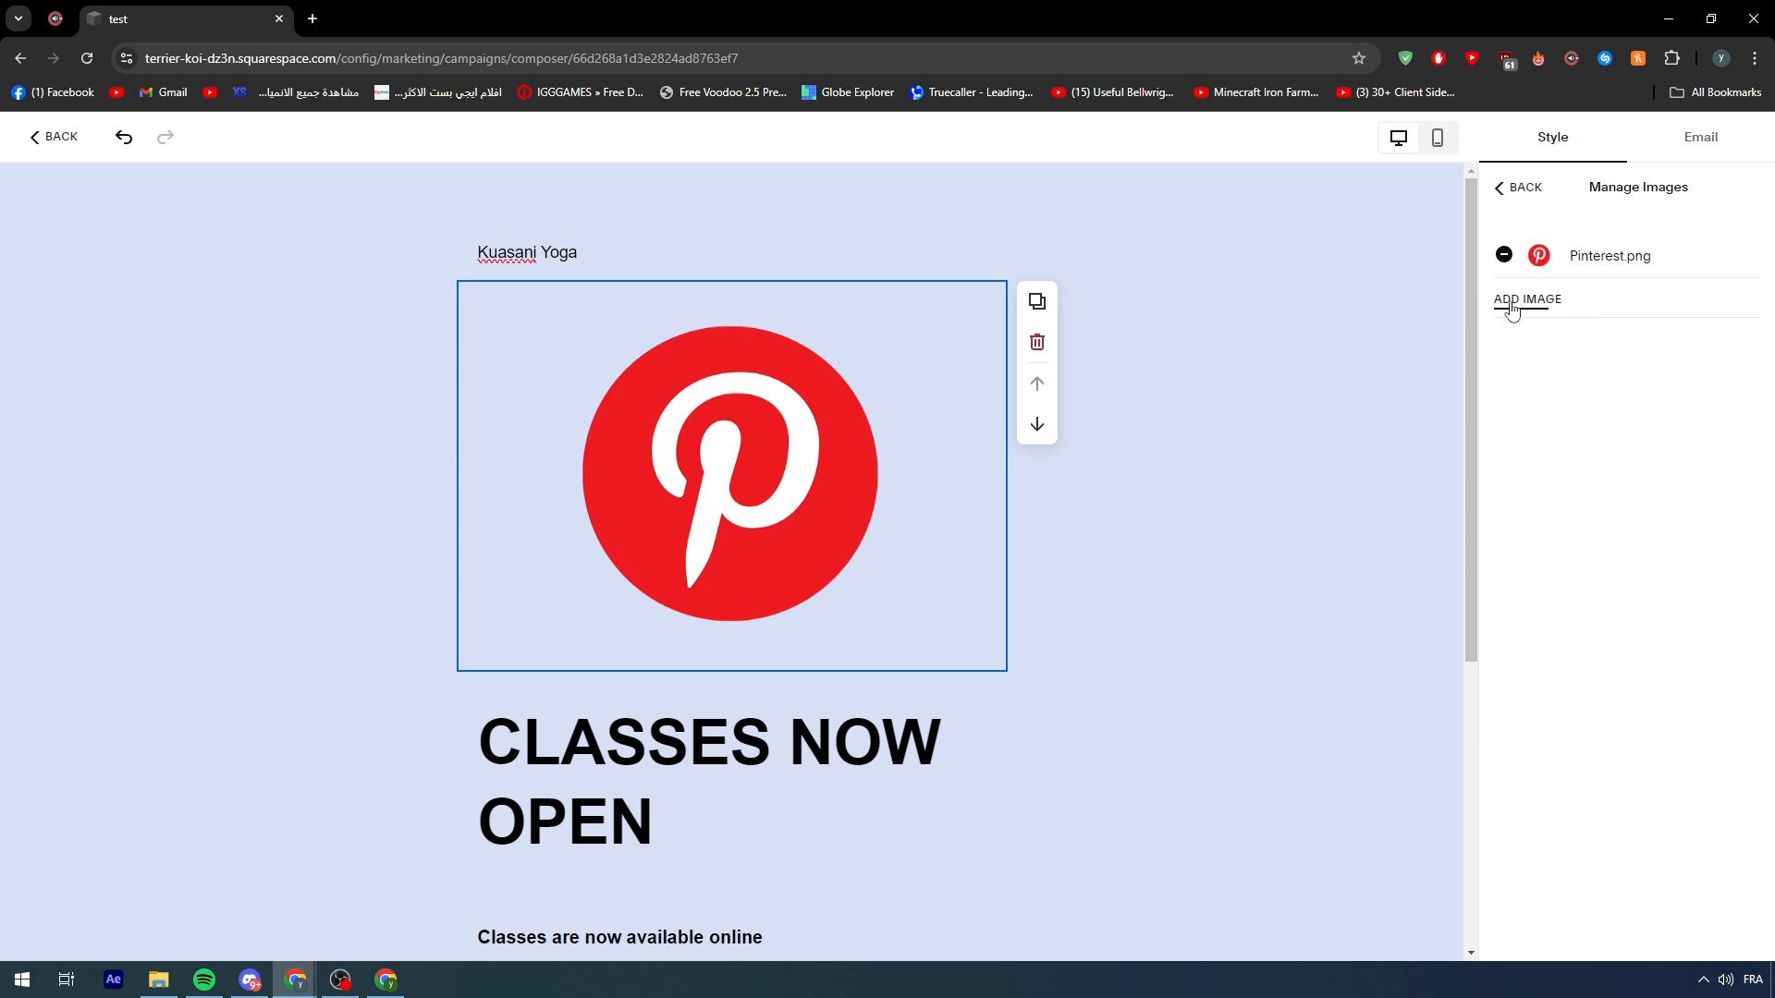
{"action": "left_click", "coordinate": [1499, 191]}
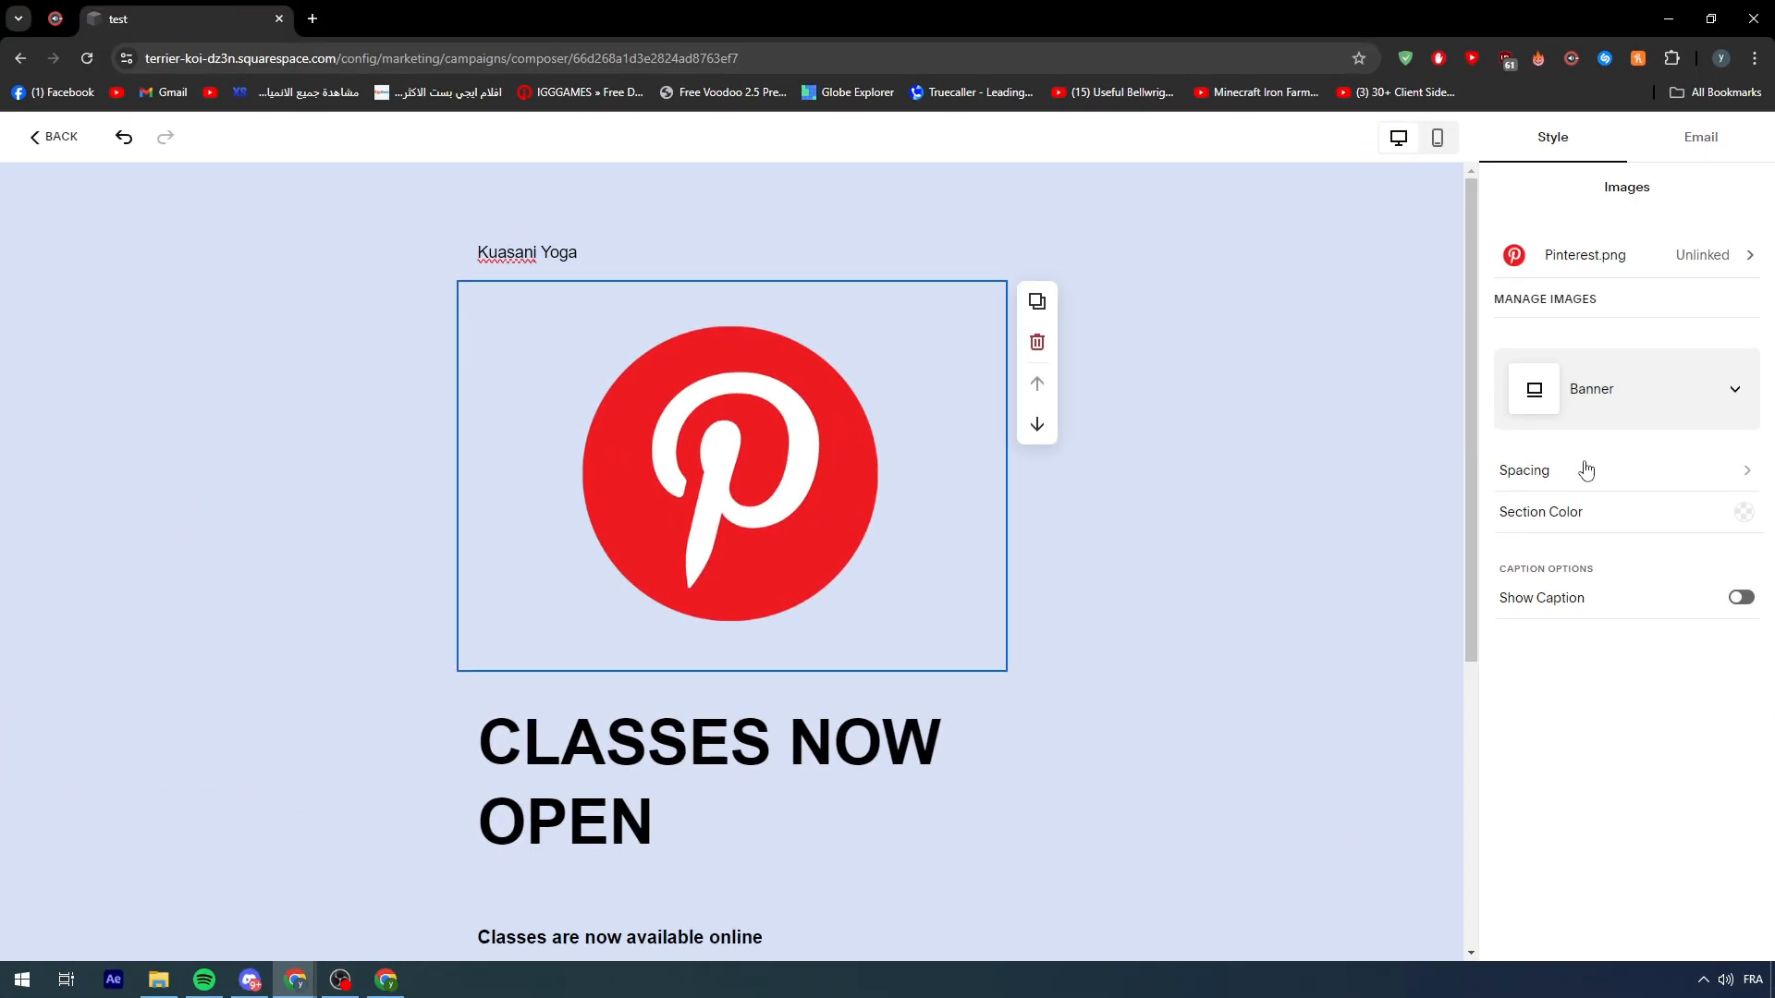
{"action": "left_click", "coordinate": [1518, 351]}
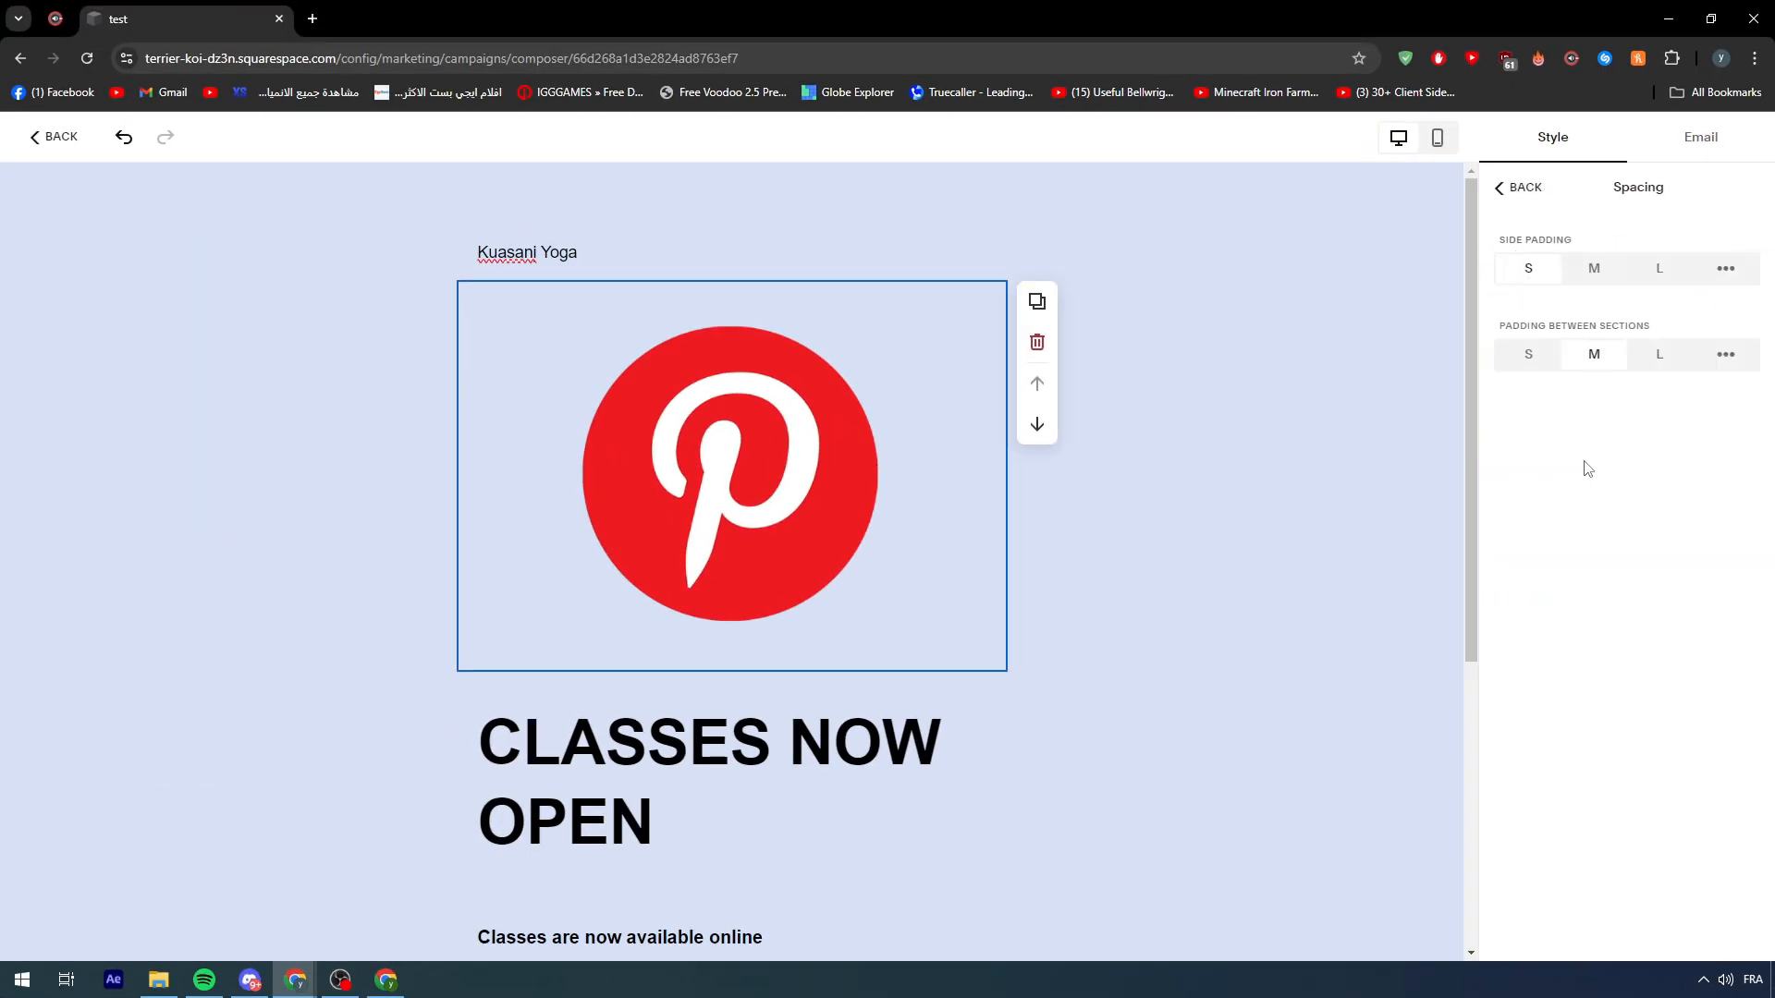
{"action": "left_click", "coordinate": [1534, 359]}
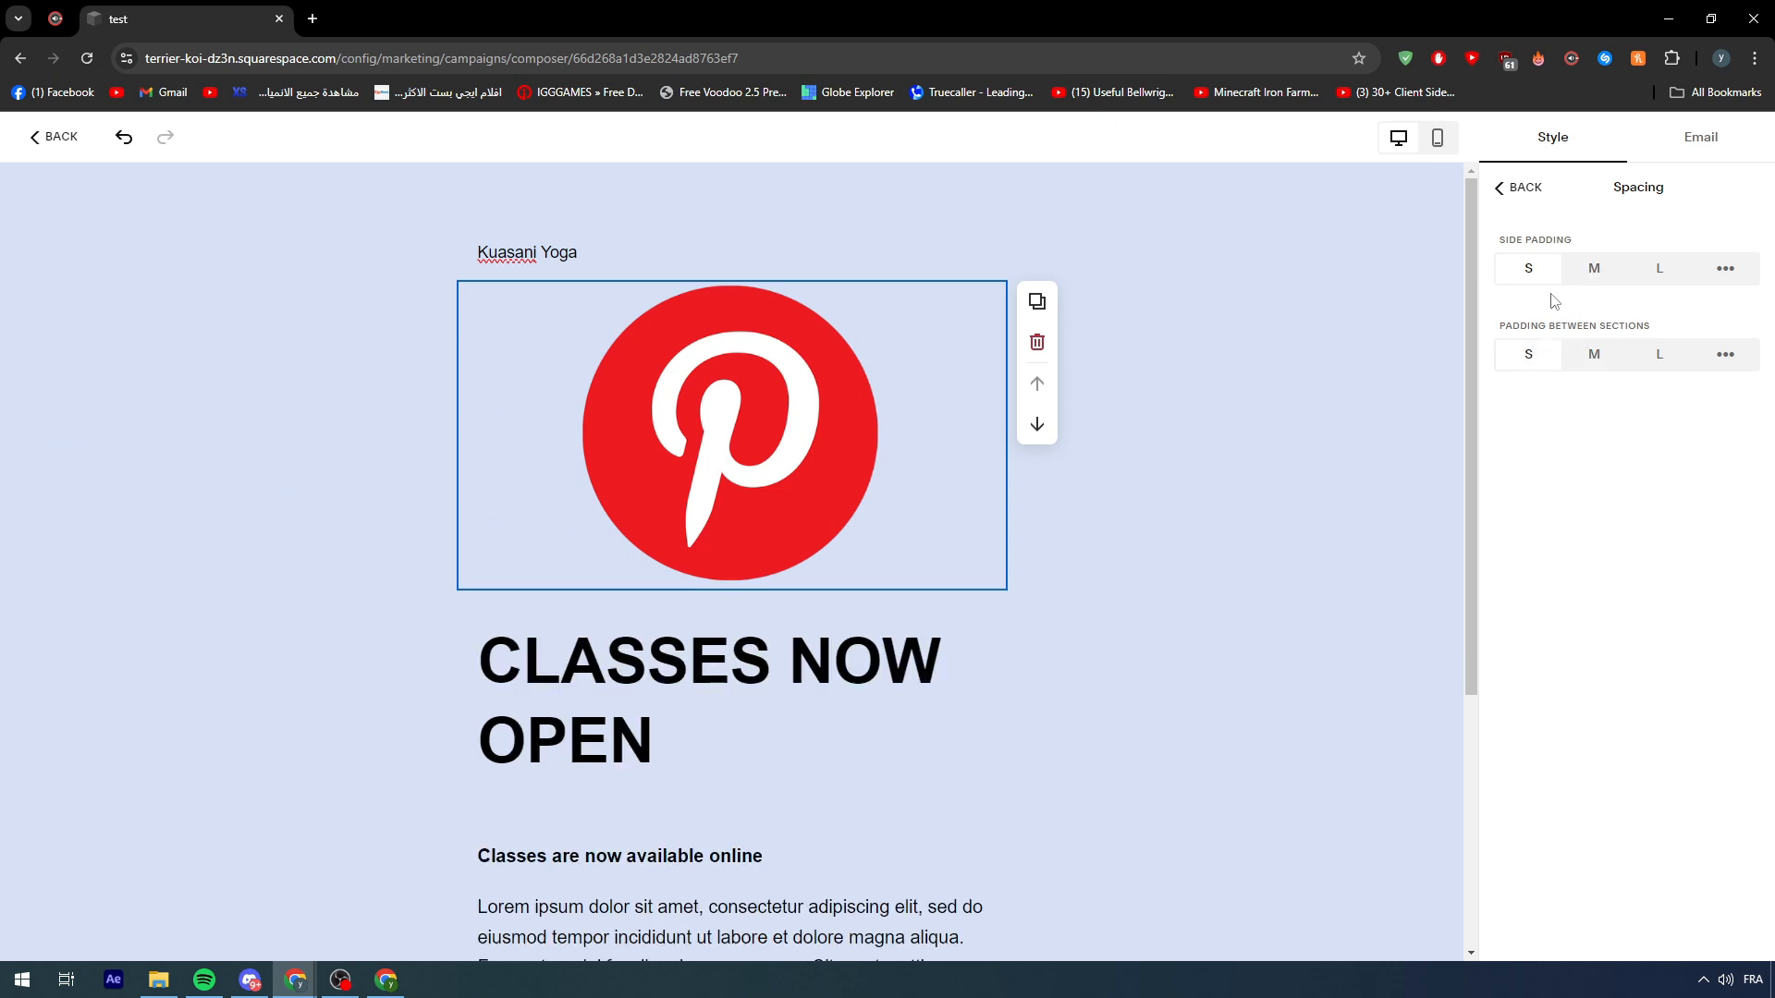
{"action": "left_click", "coordinate": [1730, 275]}
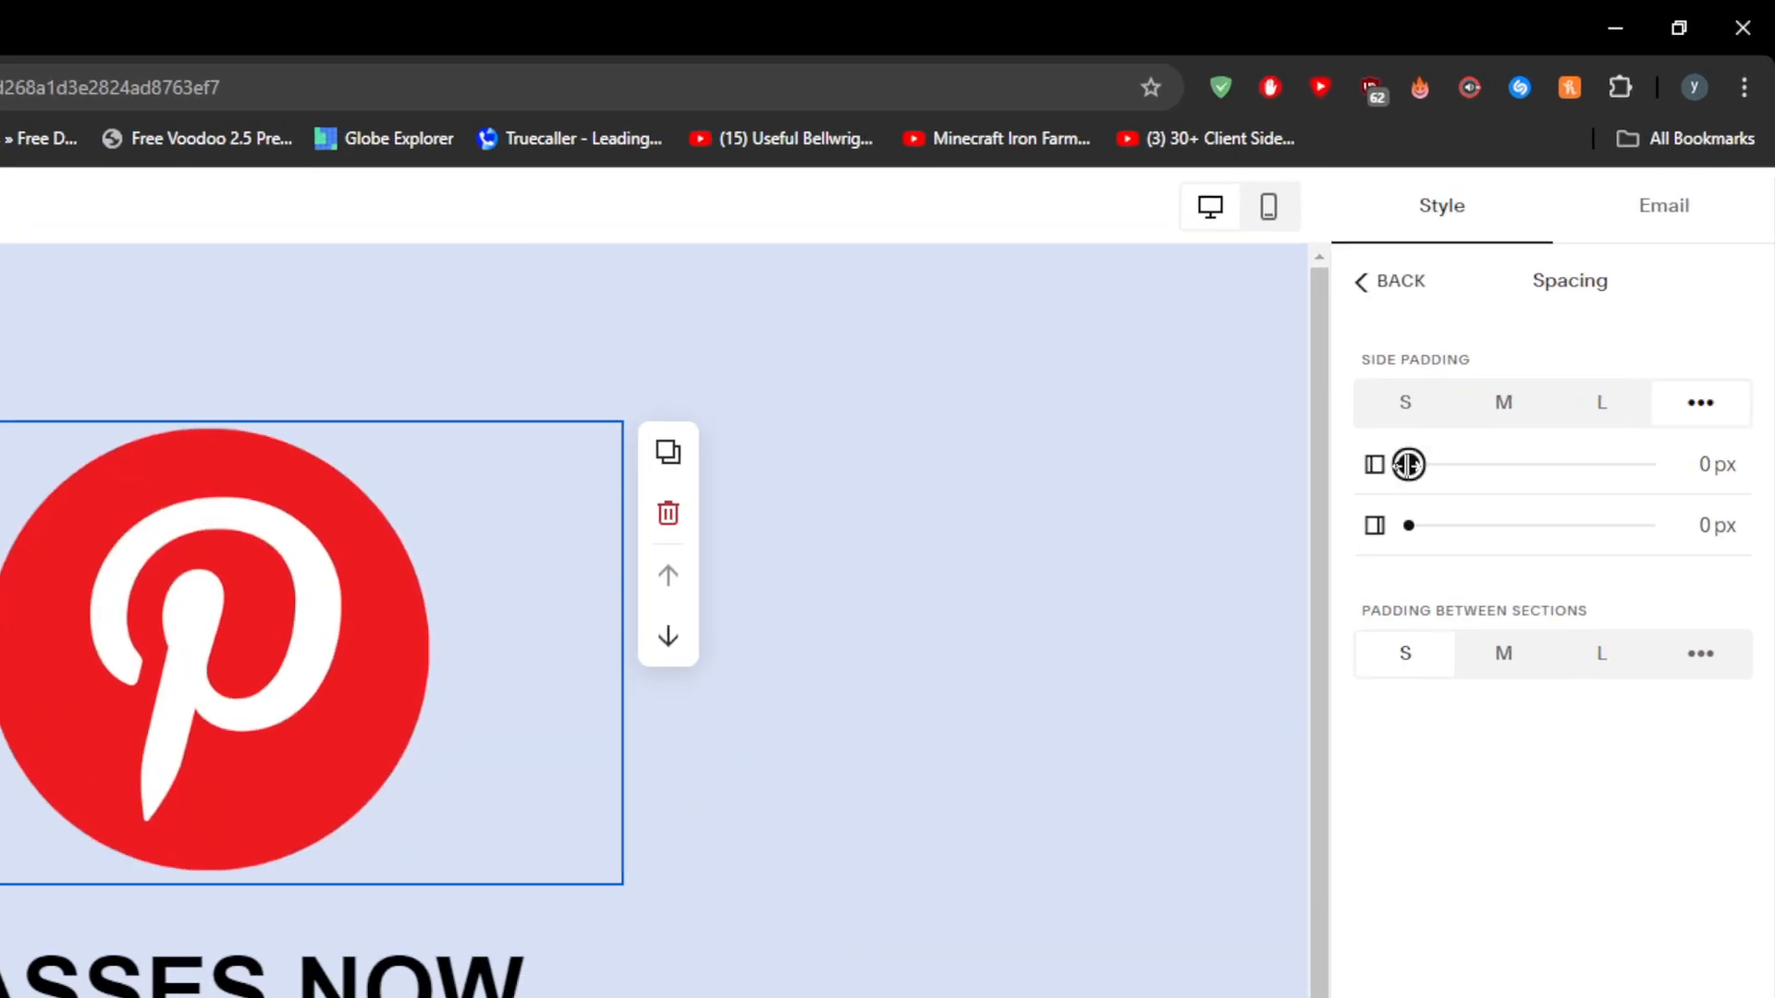
{"action": "left_click_drag", "start_coordinate": [1531, 310], "coordinate": [1768, 351]}
{"action": "left_click_drag", "start_coordinate": [1766, 517], "coordinate": [1129, 518]}
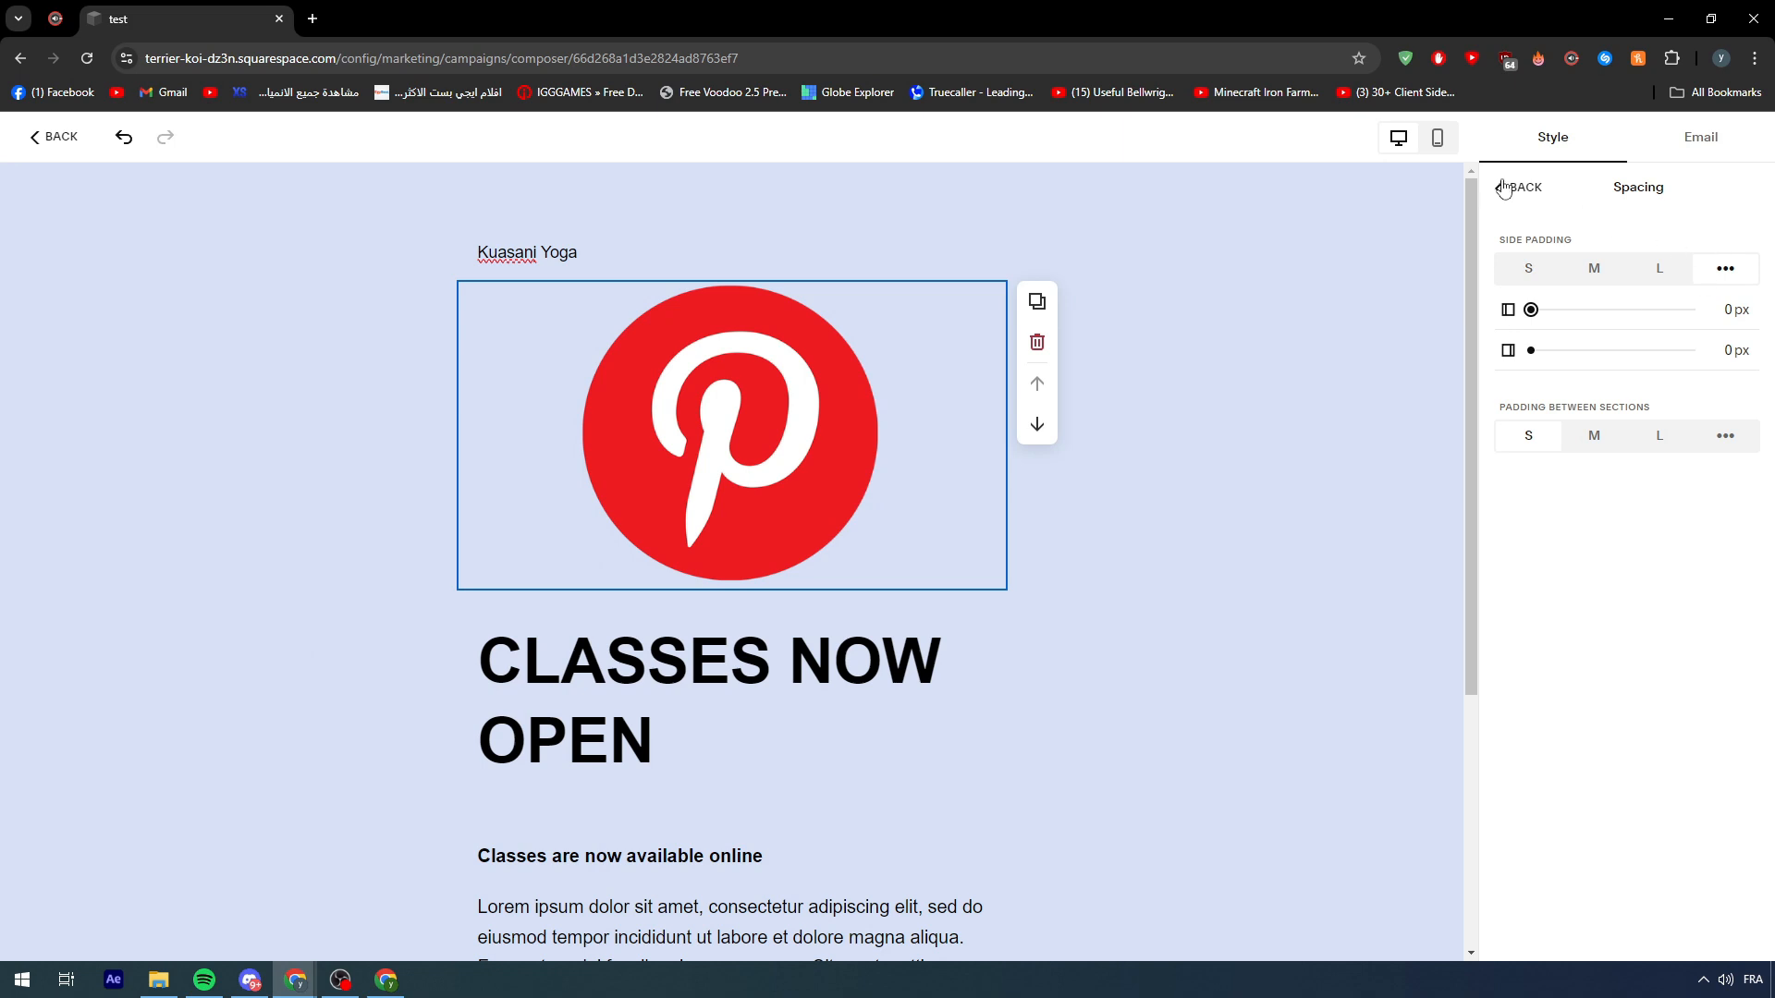
{"action": "left_click", "coordinate": [1504, 189]}
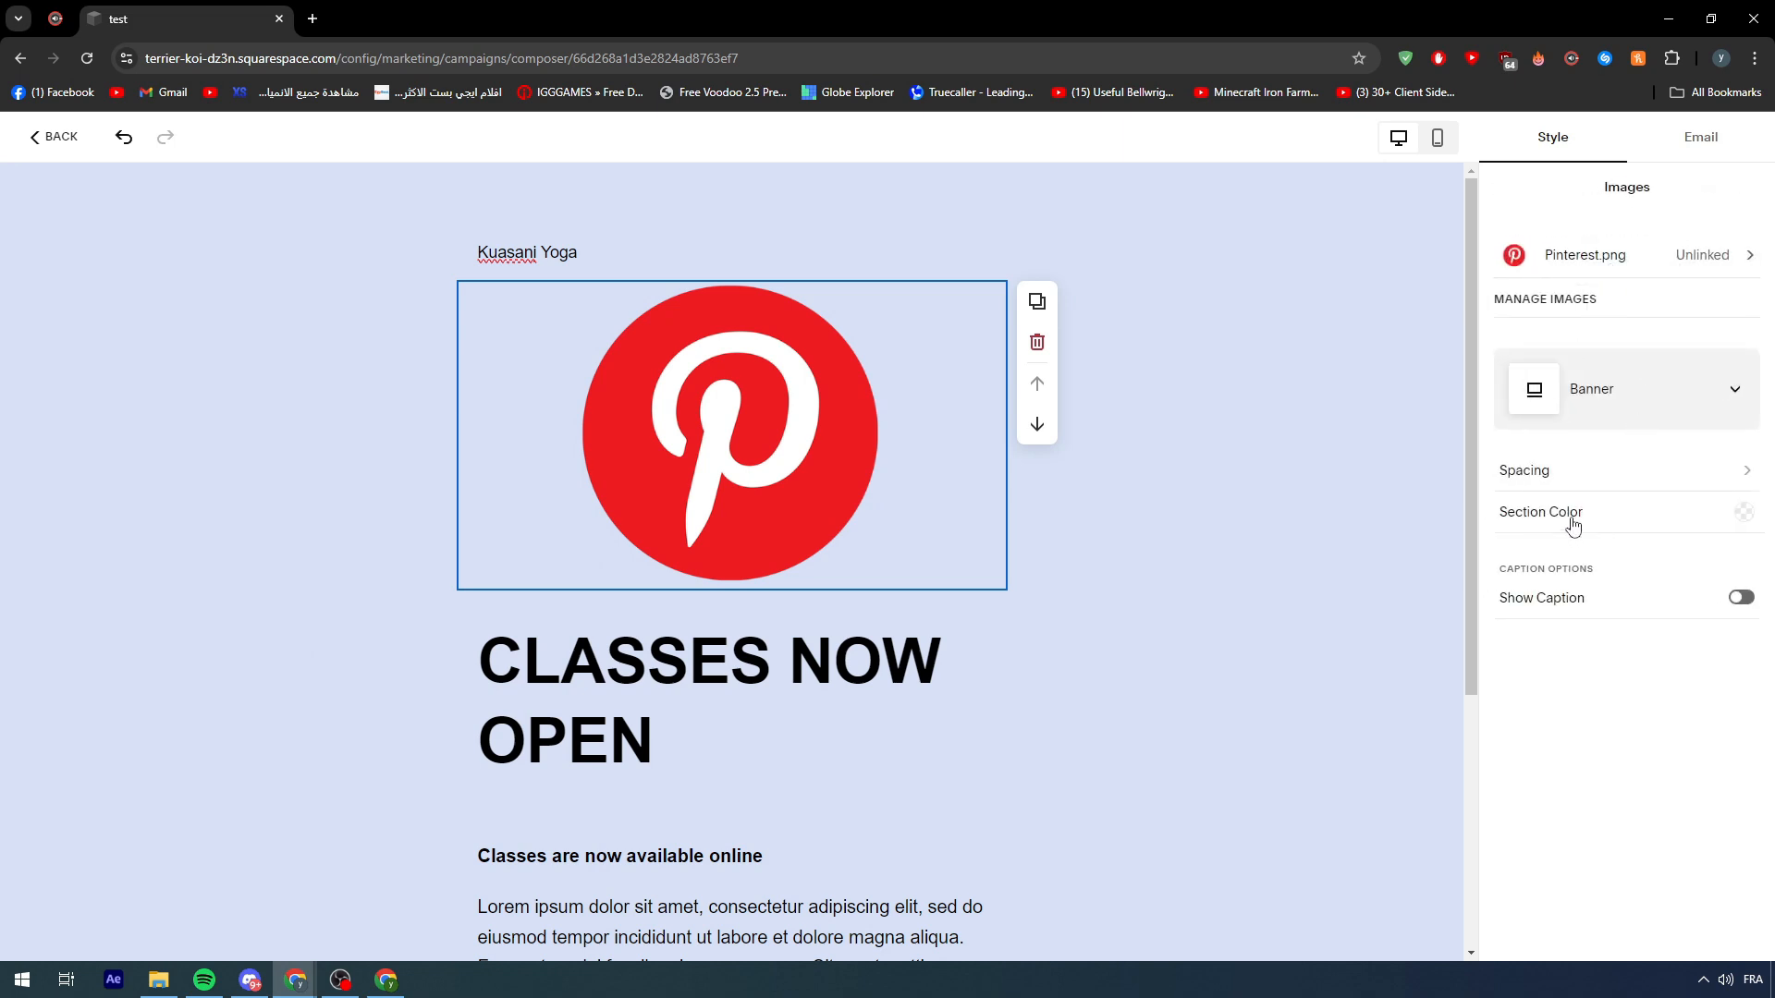
{"action": "mouse_move", "coordinate": [929, 464]}
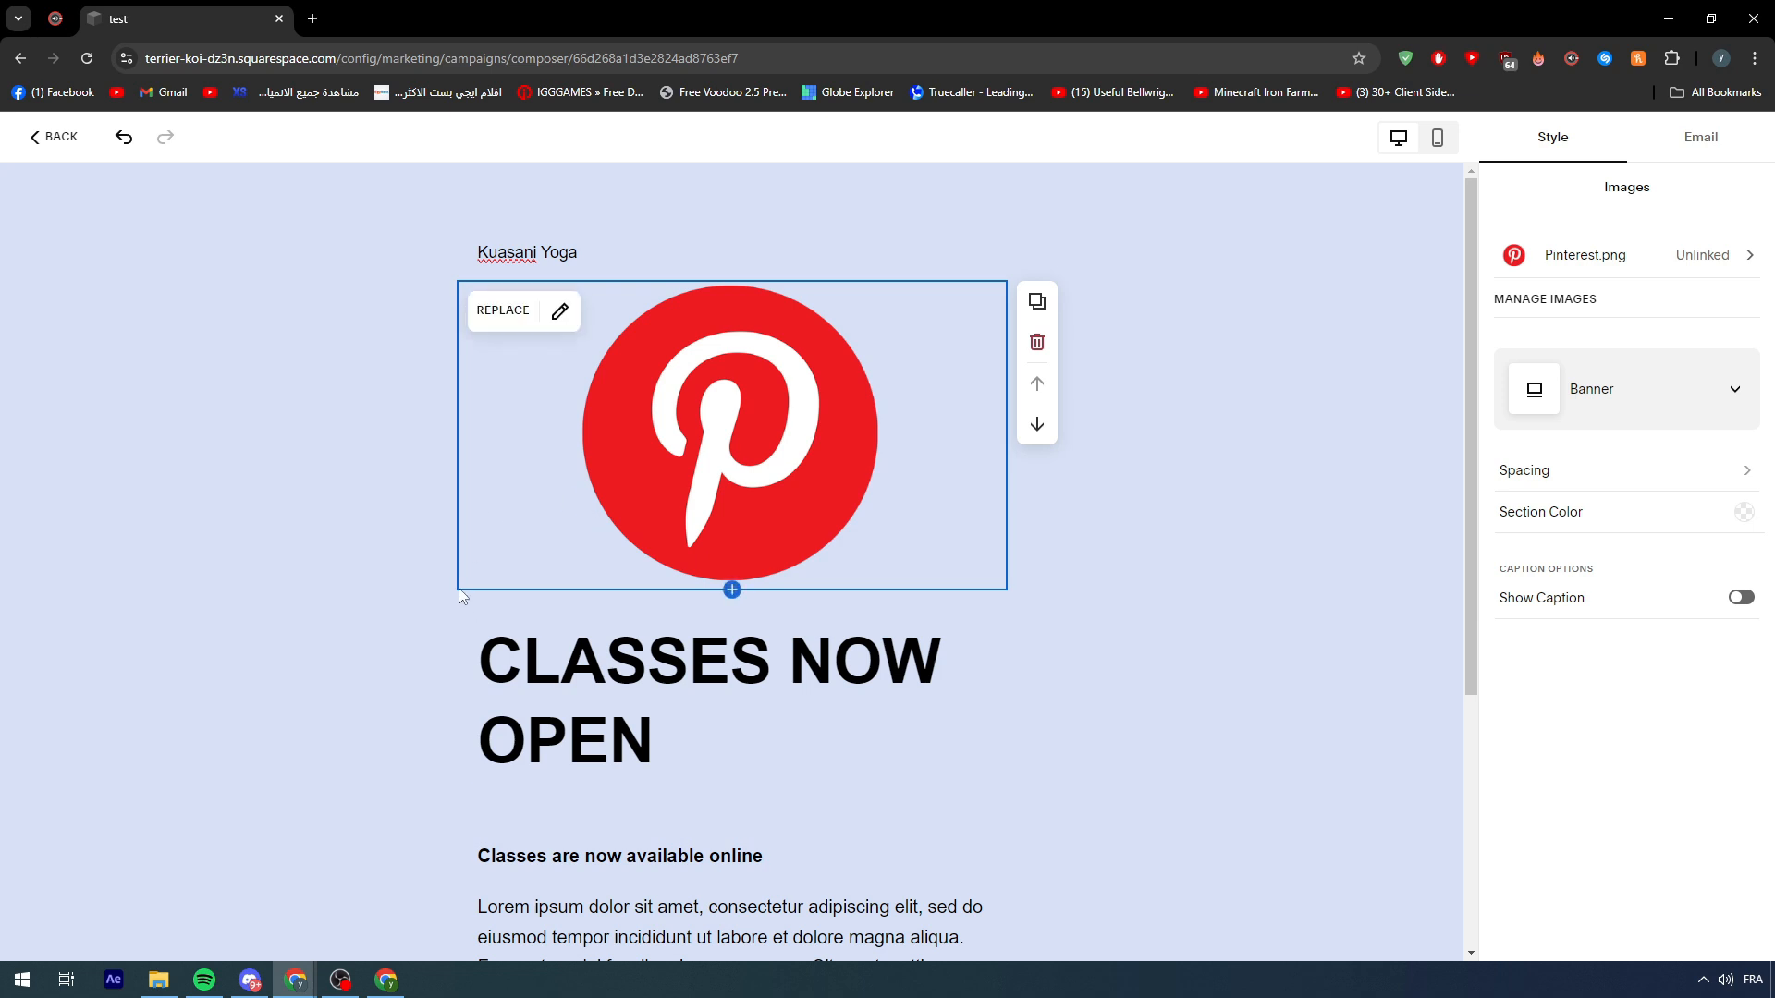
- Switch the Kuasani Yoga header to Image mode so its header text disappears
{"action": "left_click", "coordinate": [707, 231]}
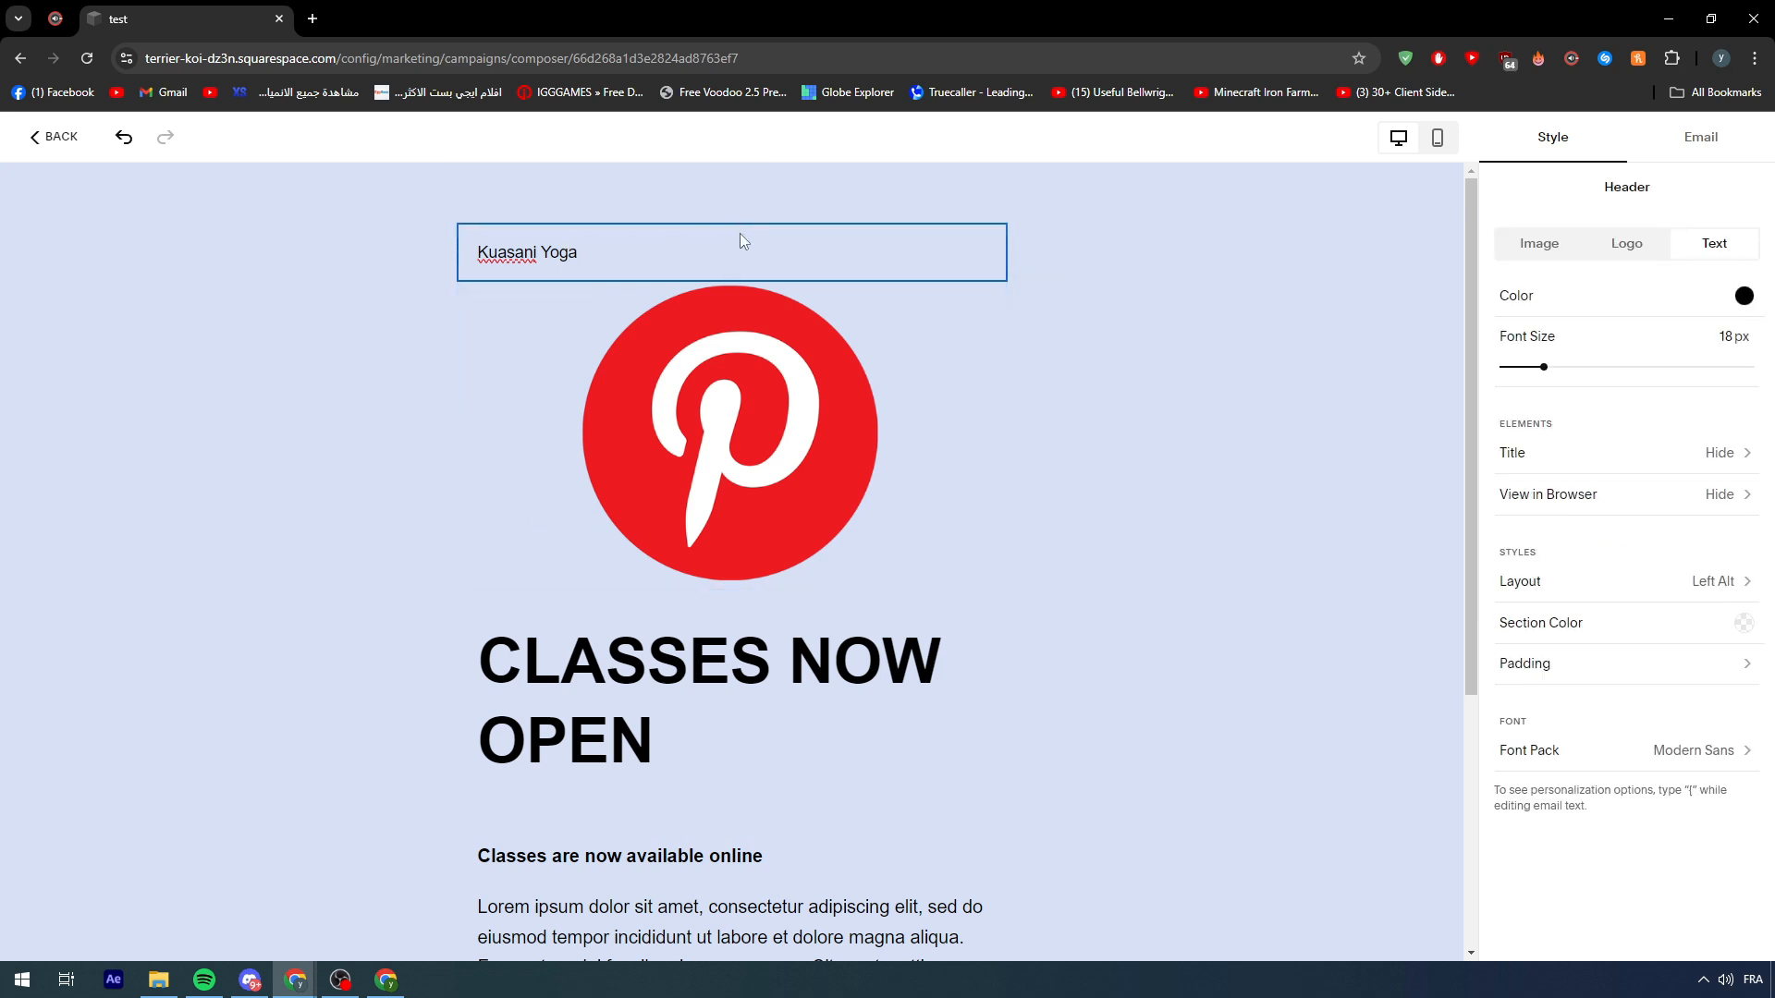
{"action": "left_click", "coordinate": [1539, 243]}
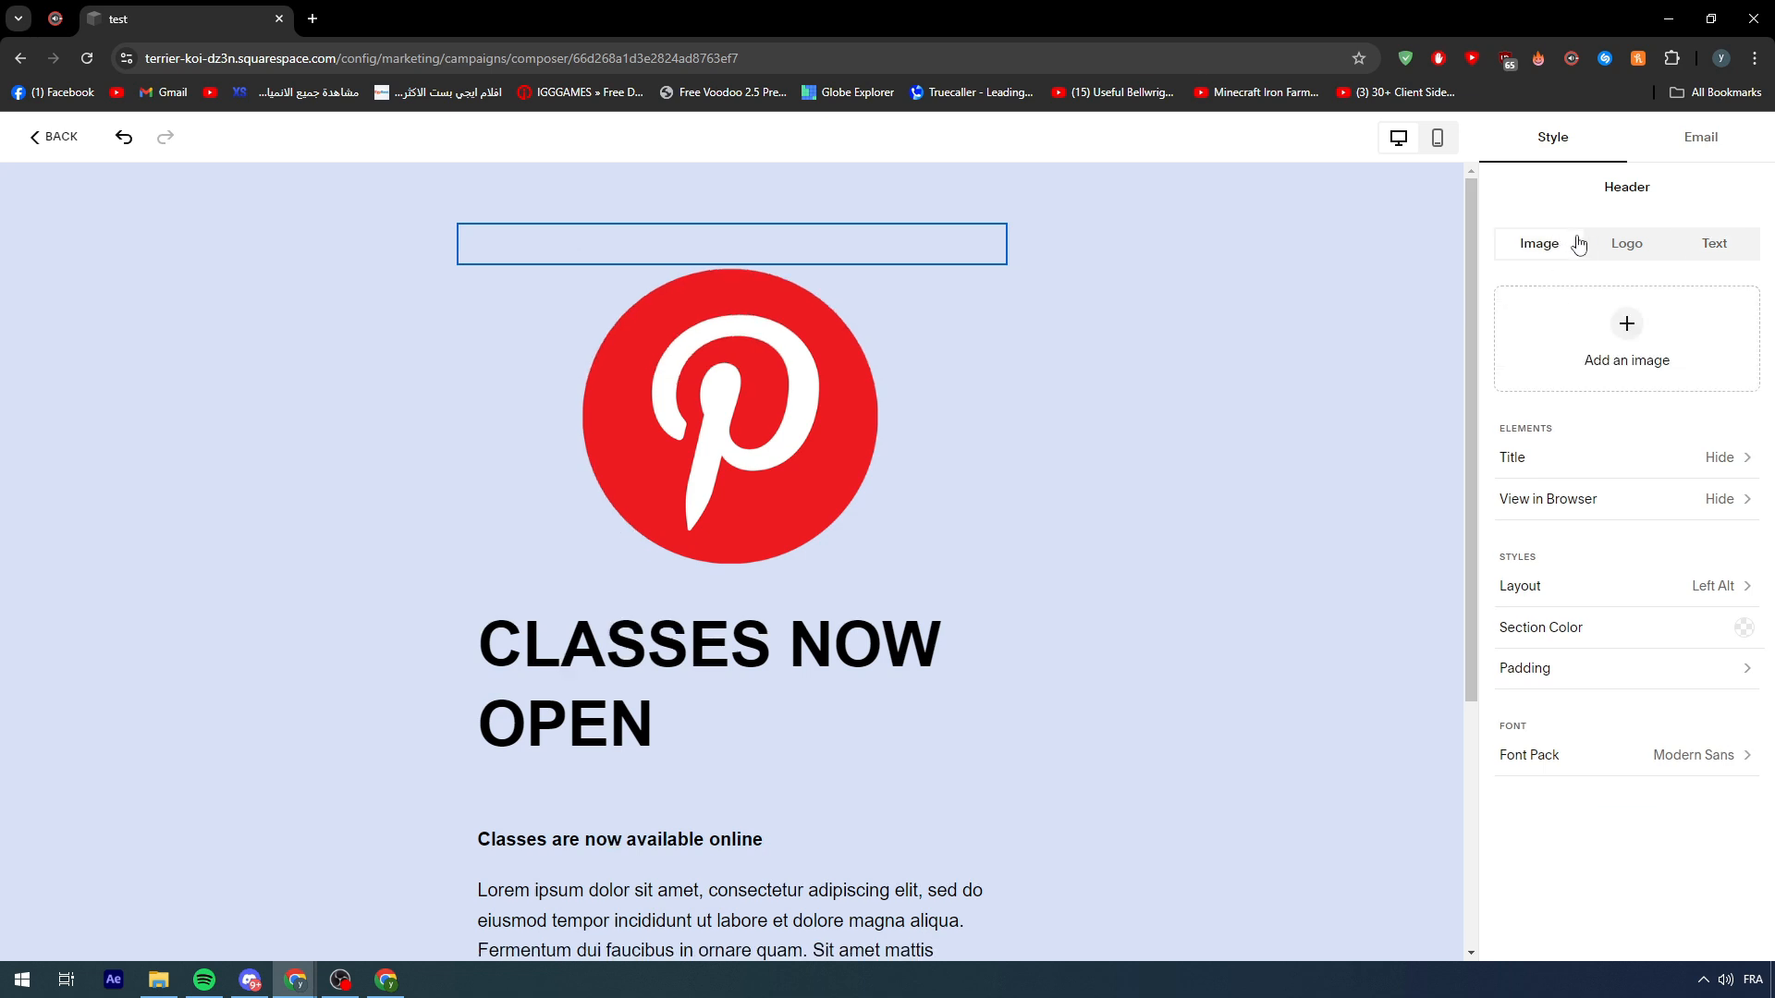
{"action": "left_click", "coordinate": [1063, 418]}
{"action": "left_click", "coordinate": [941, 259]}
{"action": "mouse_move", "coordinate": [787, 300]}
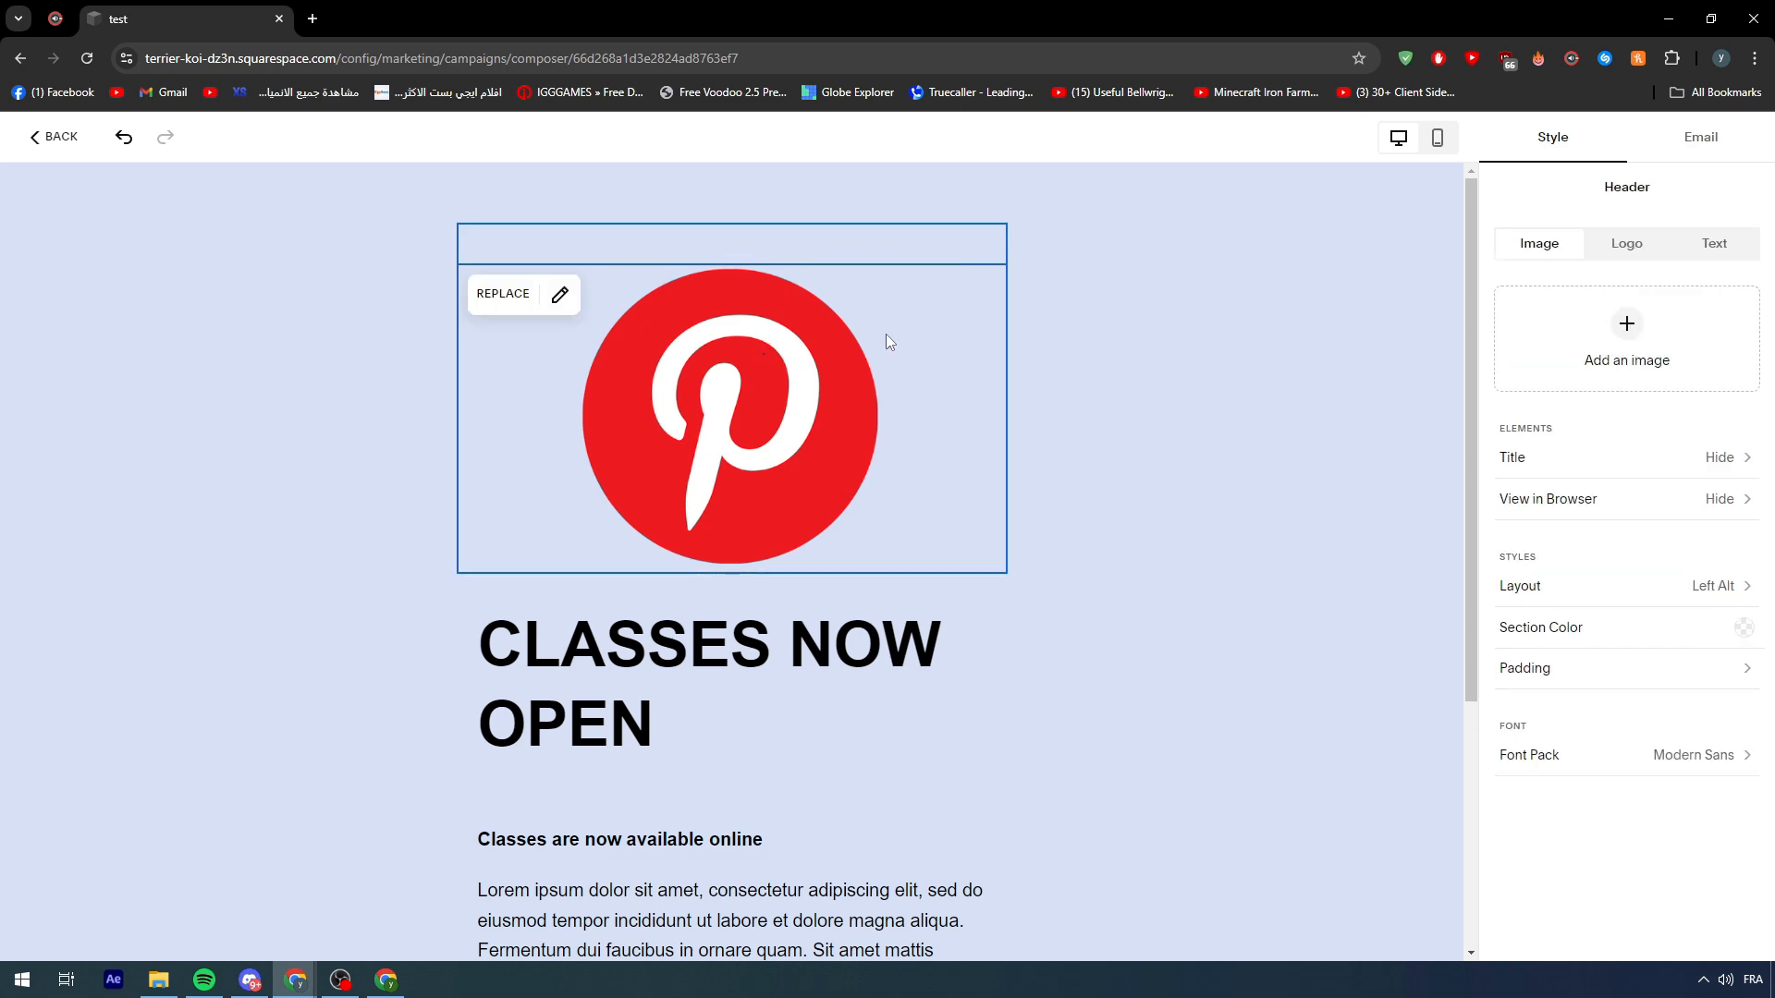
{"action": "scroll", "coordinate": [1059, 364], "scroll_direction": "down", "scroll_amount": 4}
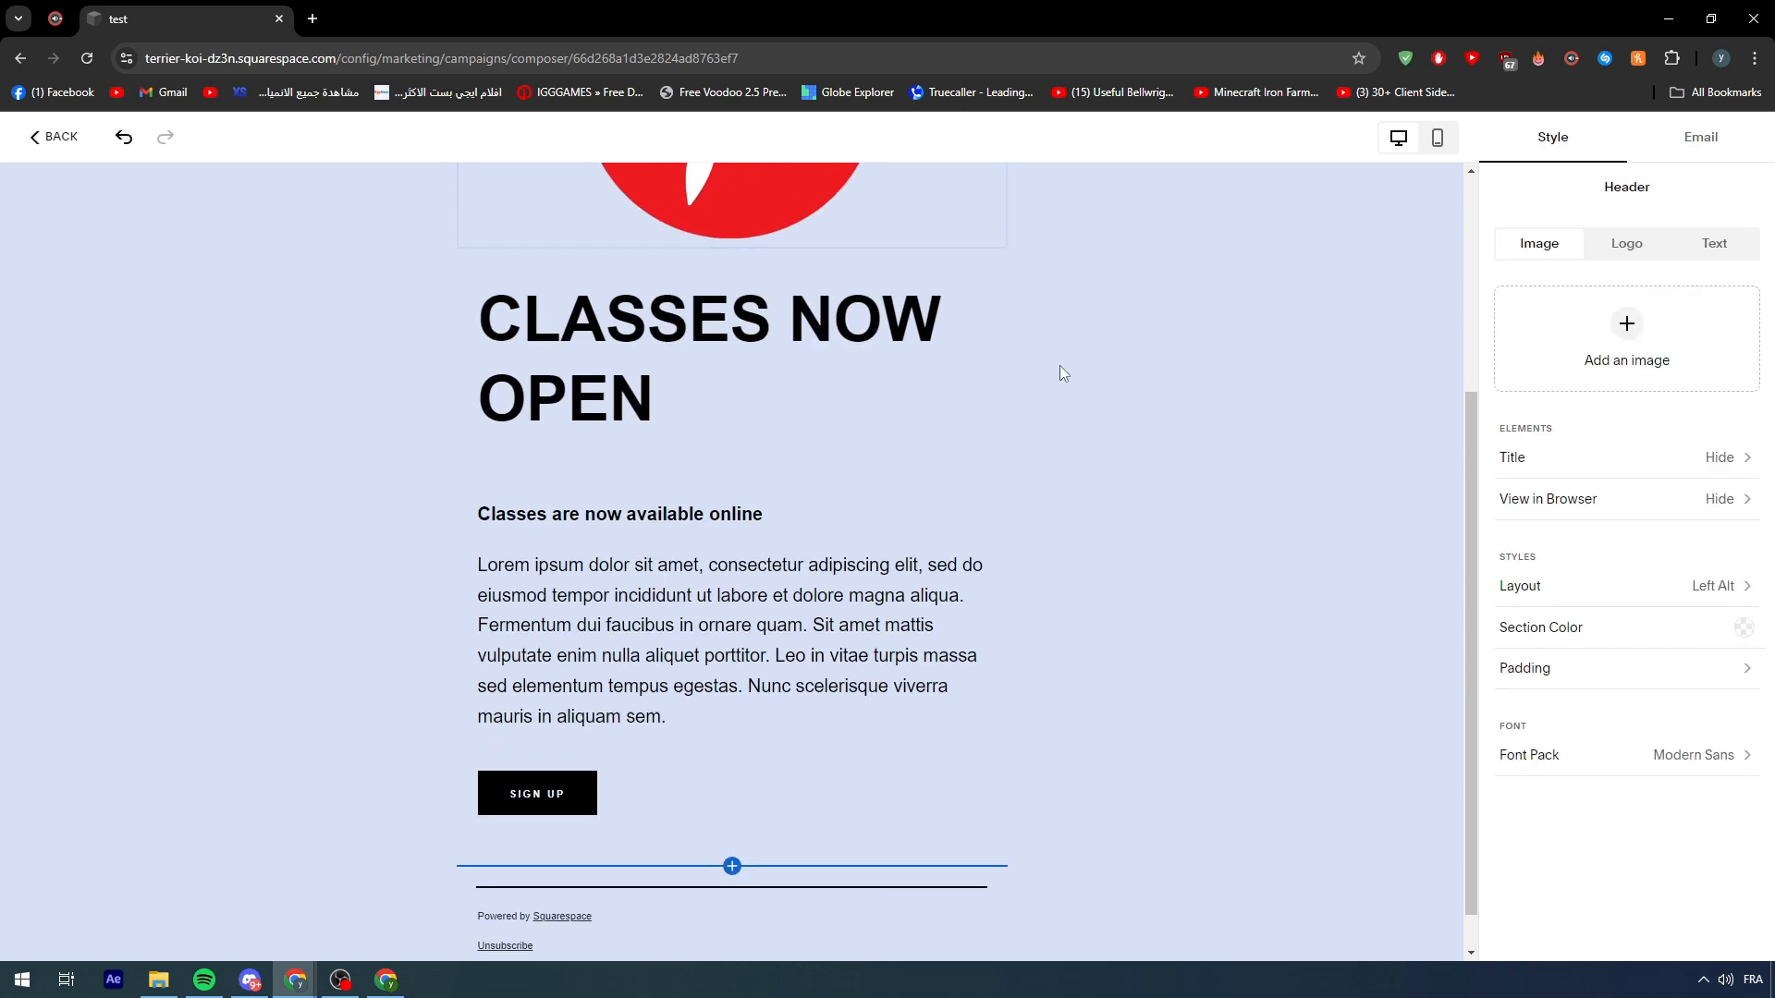
{"action": "scroll", "coordinate": [1059, 363], "scroll_direction": "up", "scroll_amount": 4}
{"action": "left_click", "coordinate": [720, 383]}
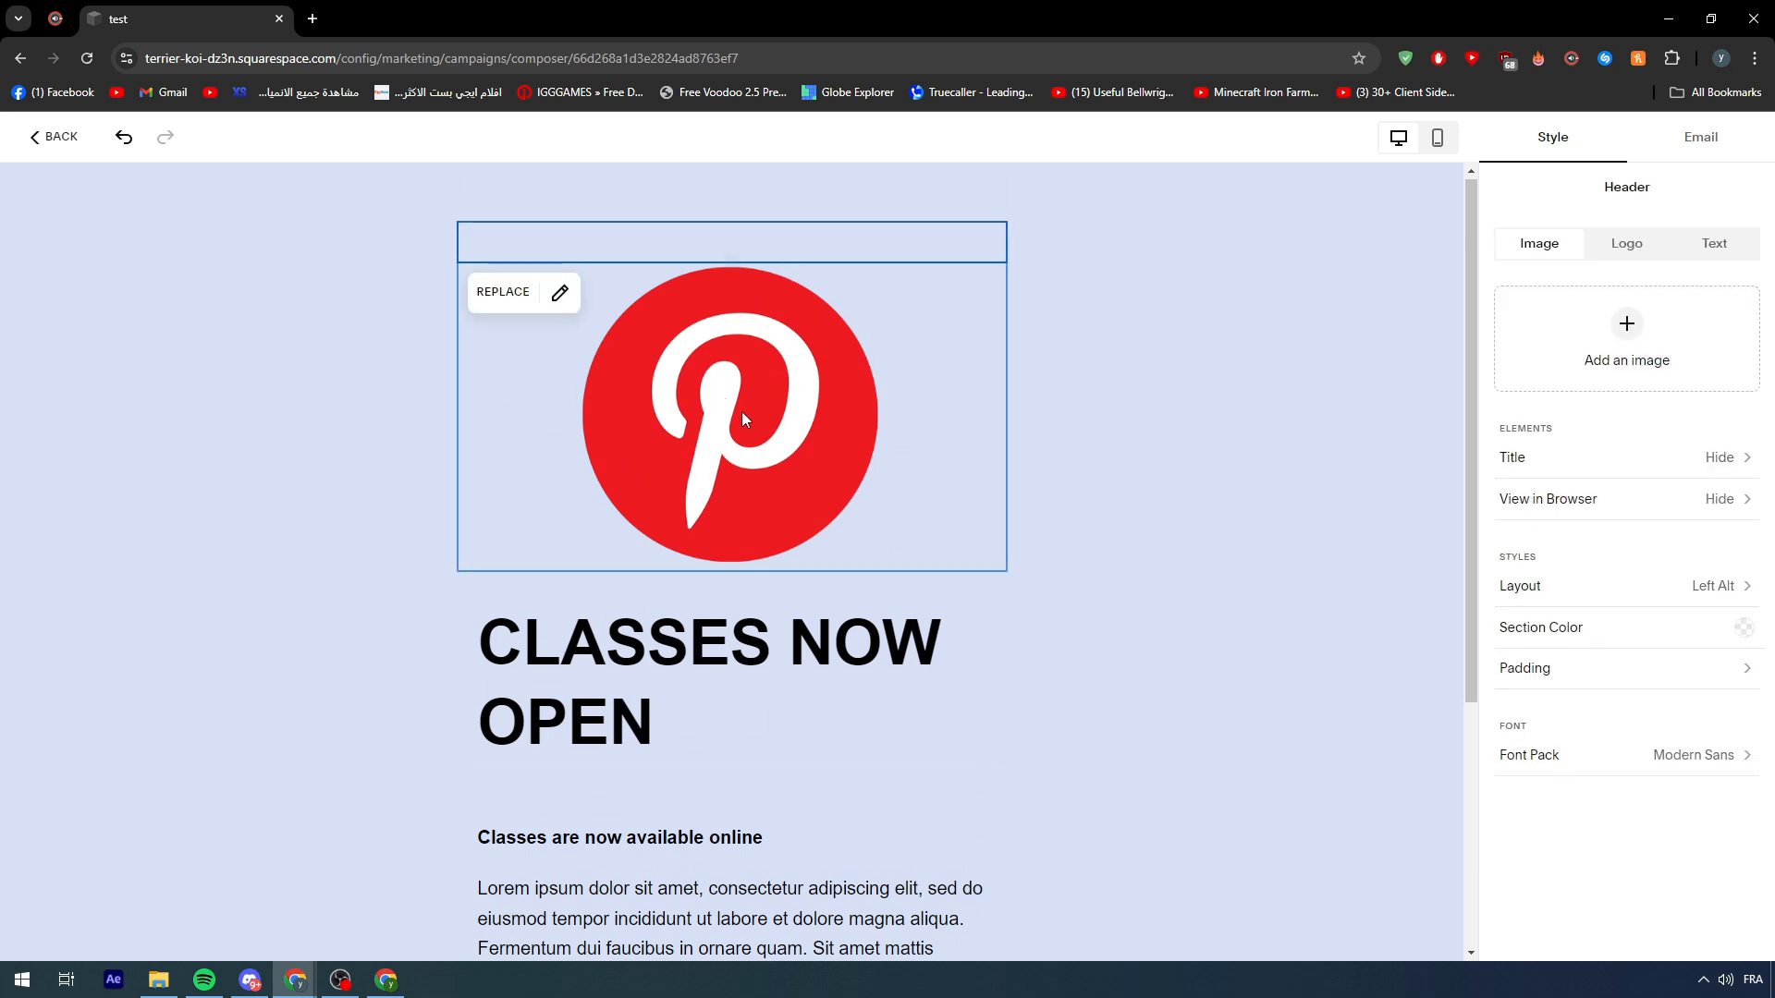
{"action": "scroll", "coordinate": [645, 413], "scroll_direction": "down", "scroll_amount": 3}
- Replace the CLASSES NOW OPEN heading with 'Pinterest AD CAMPAIGN', fixing the Pintrest typo
{"action": "left_click", "coordinate": [645, 413]}
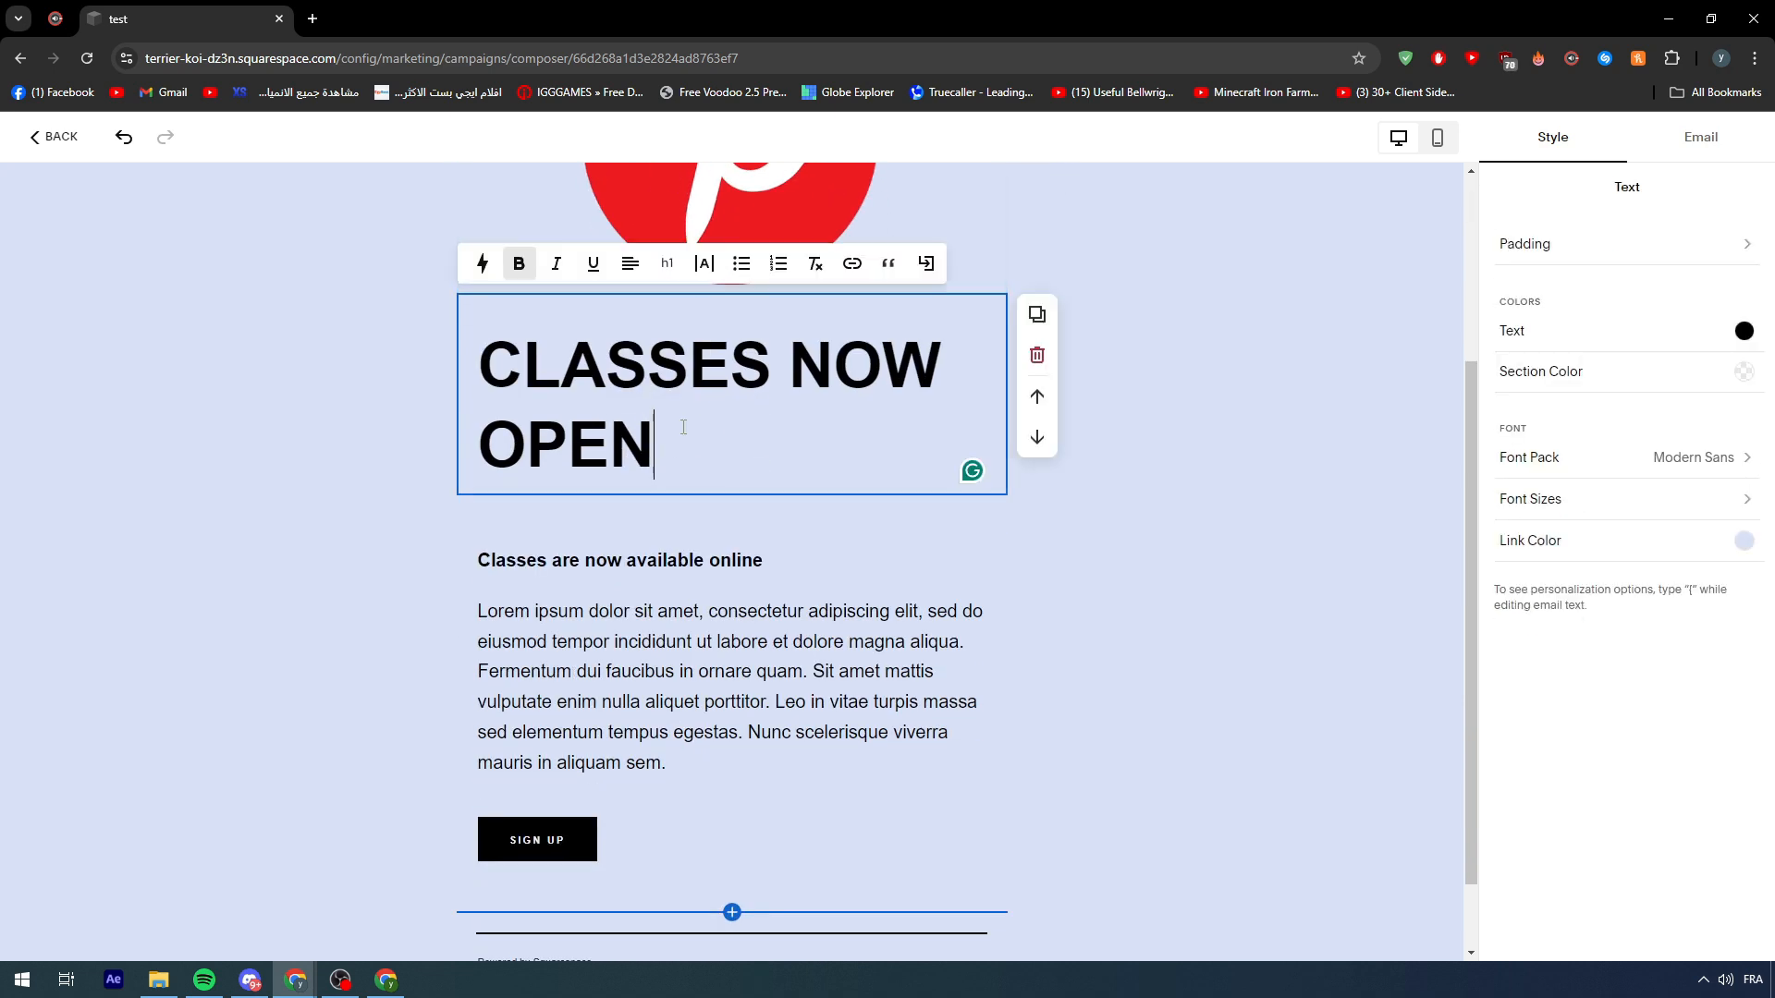
{"action": "scroll", "coordinate": [697, 486], "scroll_direction": "up", "scroll_amount": 2}
{"action": "left_click_drag", "start_coordinate": [695, 631], "coordinate": [423, 542]}
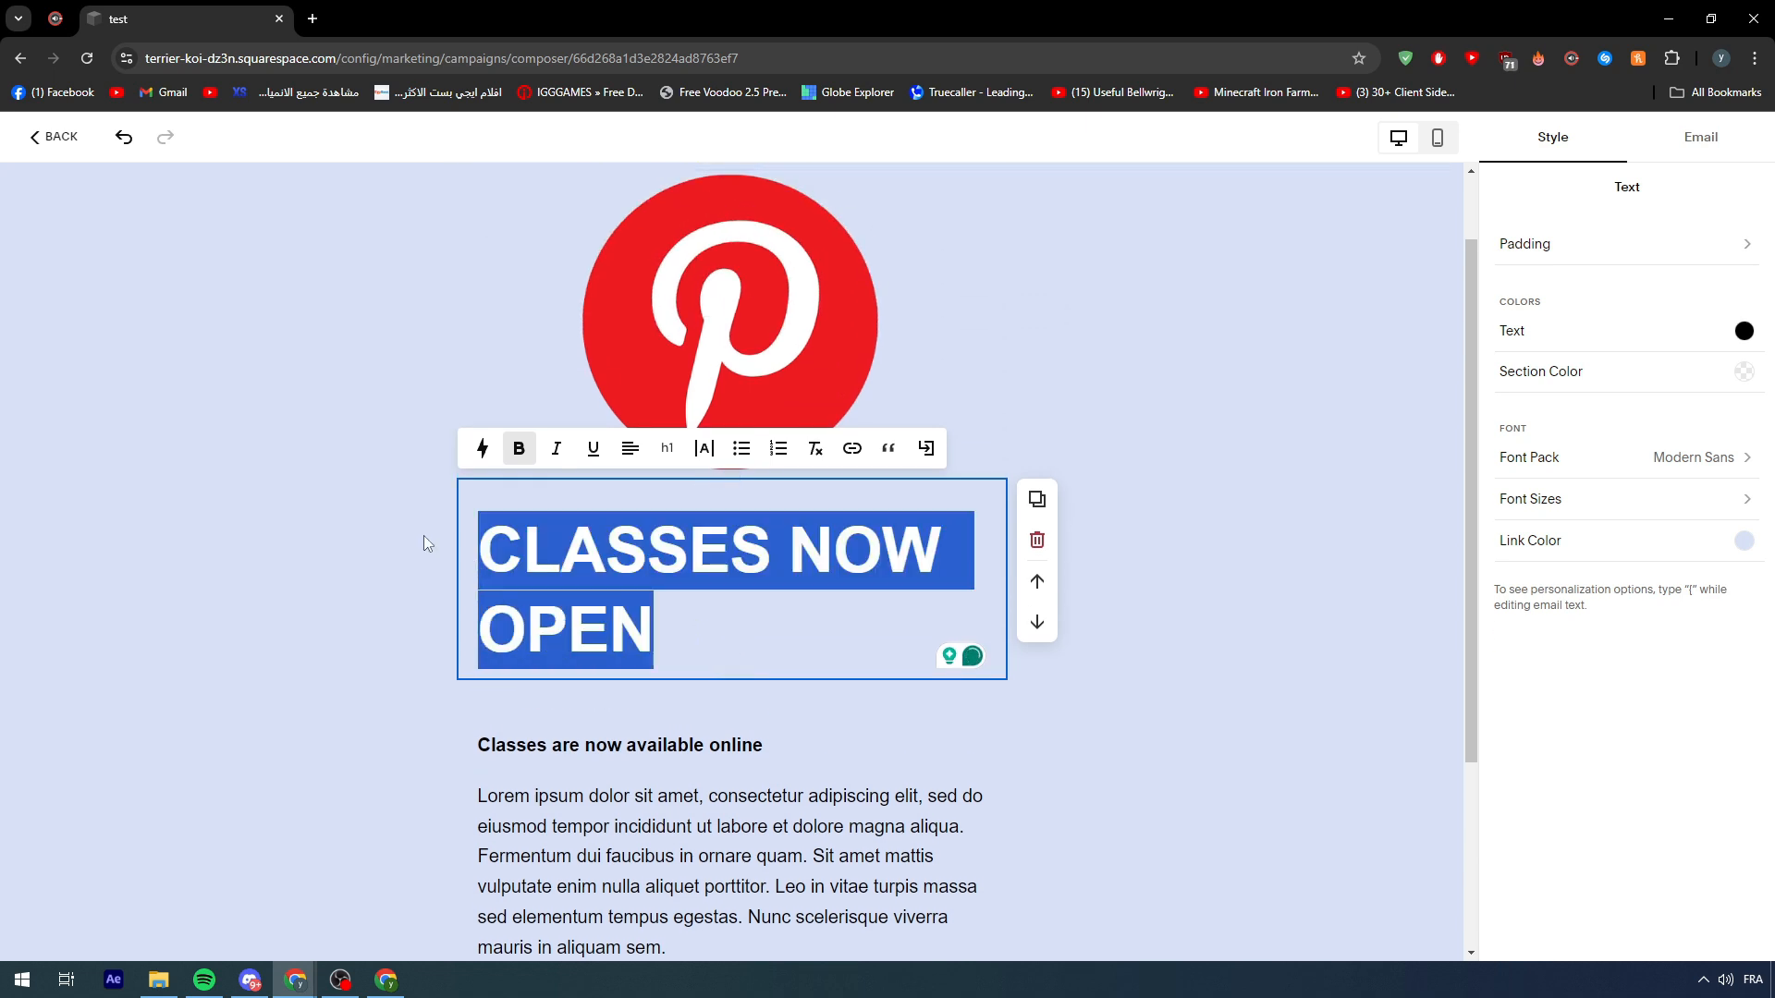
{"action": "type", "text": "Pi"}
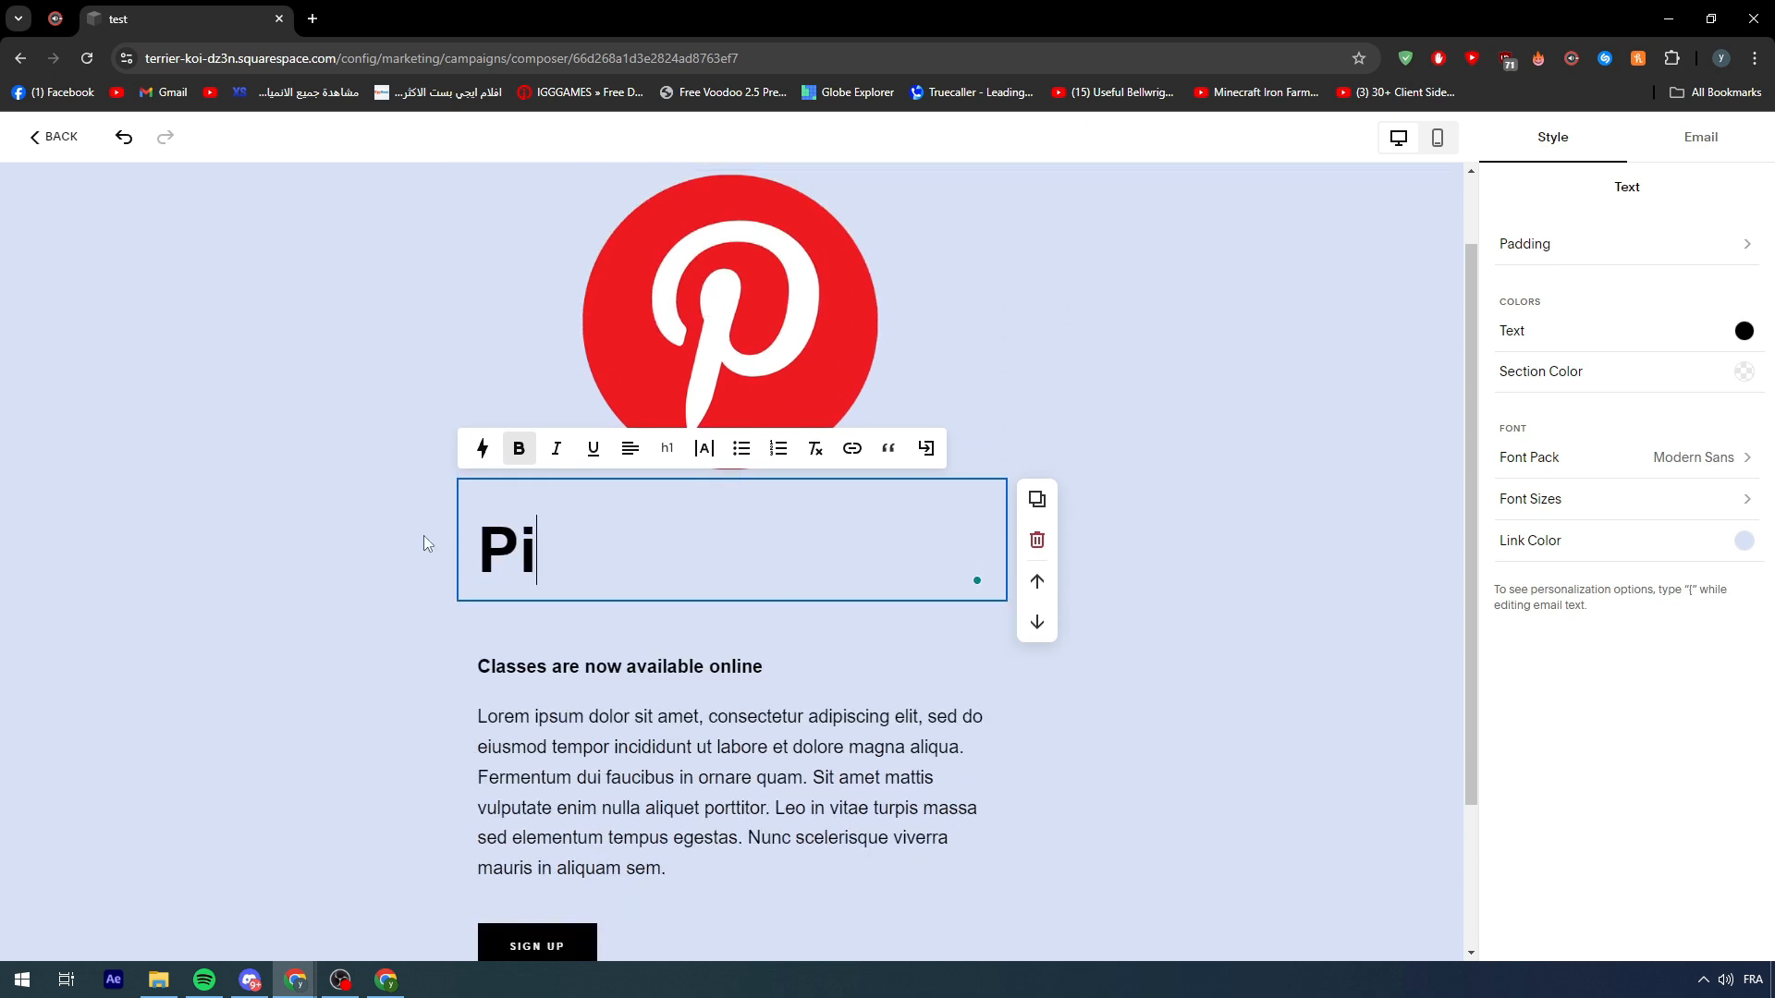
{"action": "type", "text": "ntrest "}
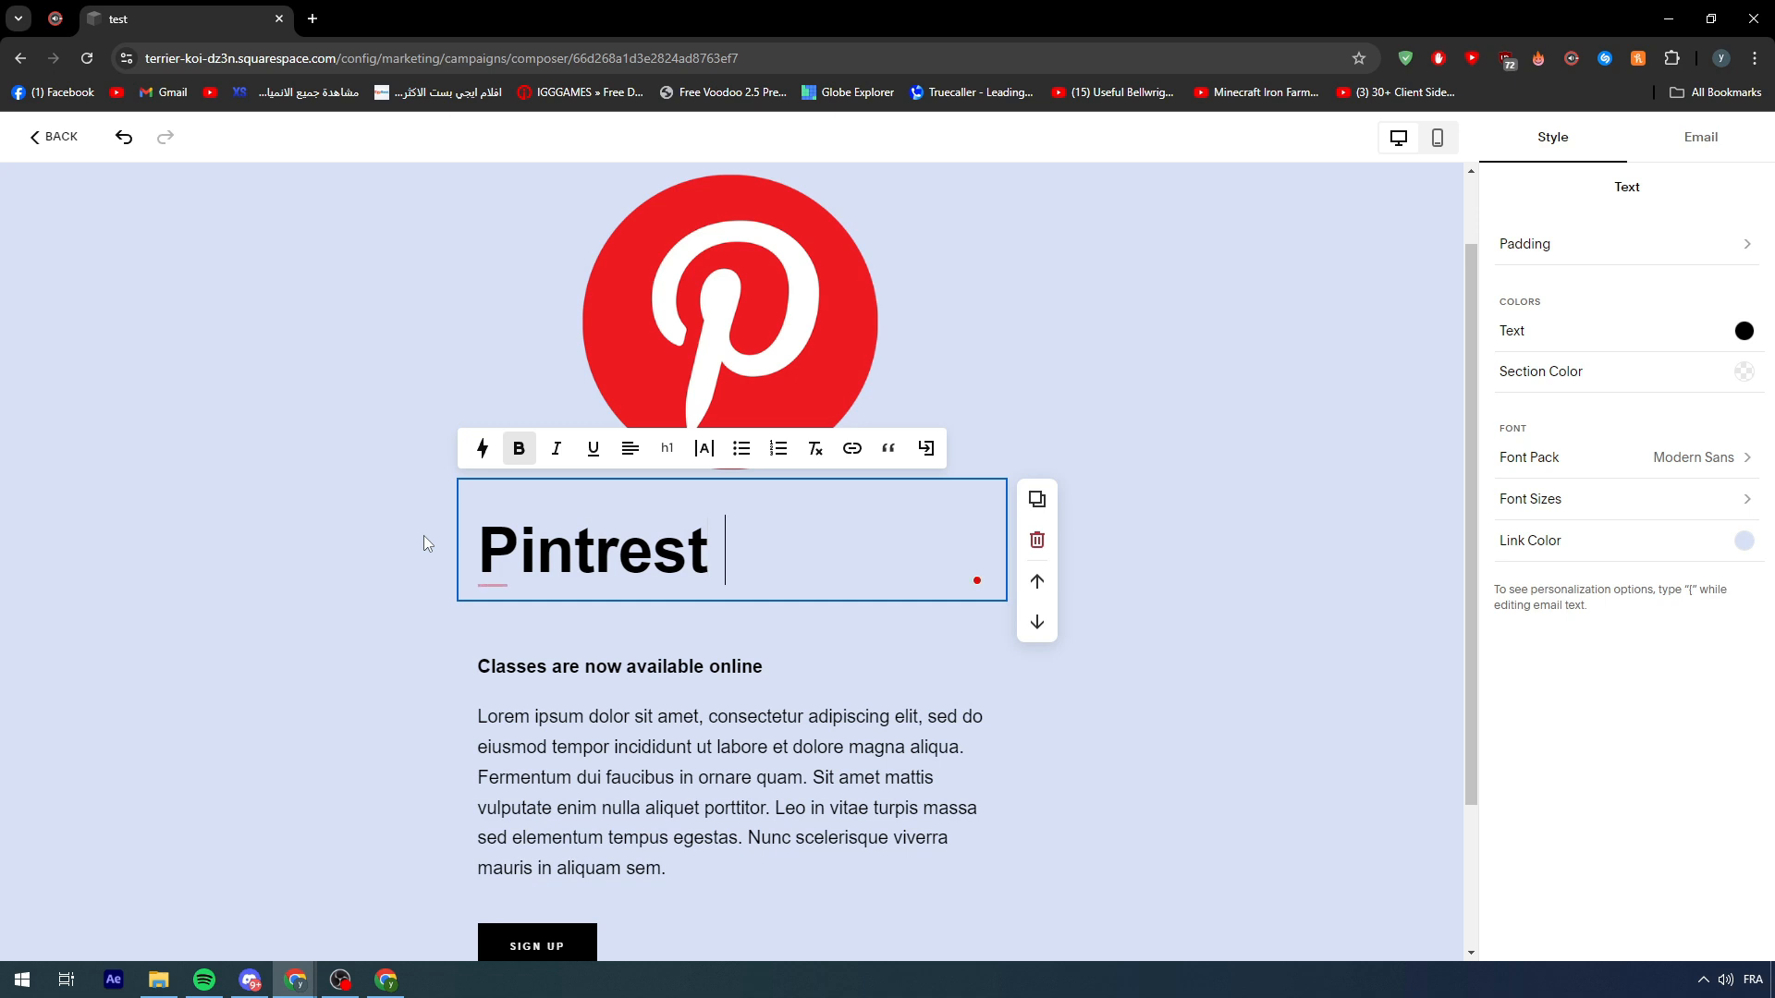
{"action": "type", "text": "AD CAMPAIGN"}
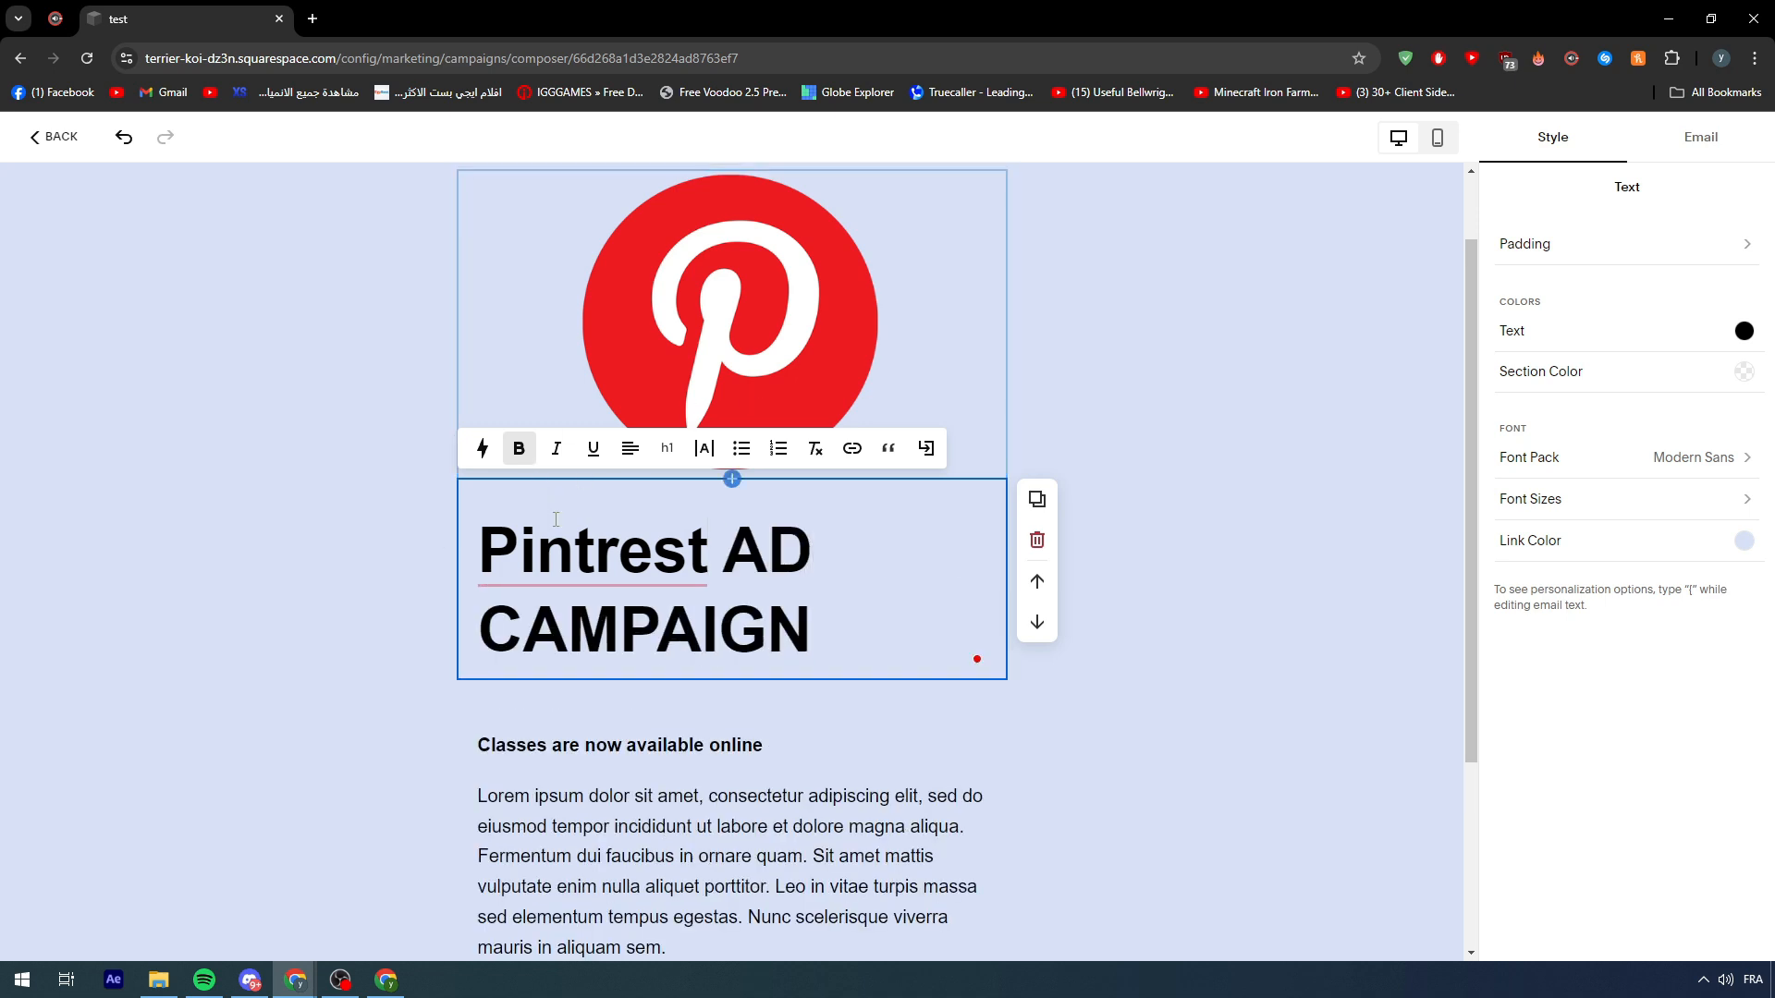
{"action": "right_click", "coordinate": [560, 568]}
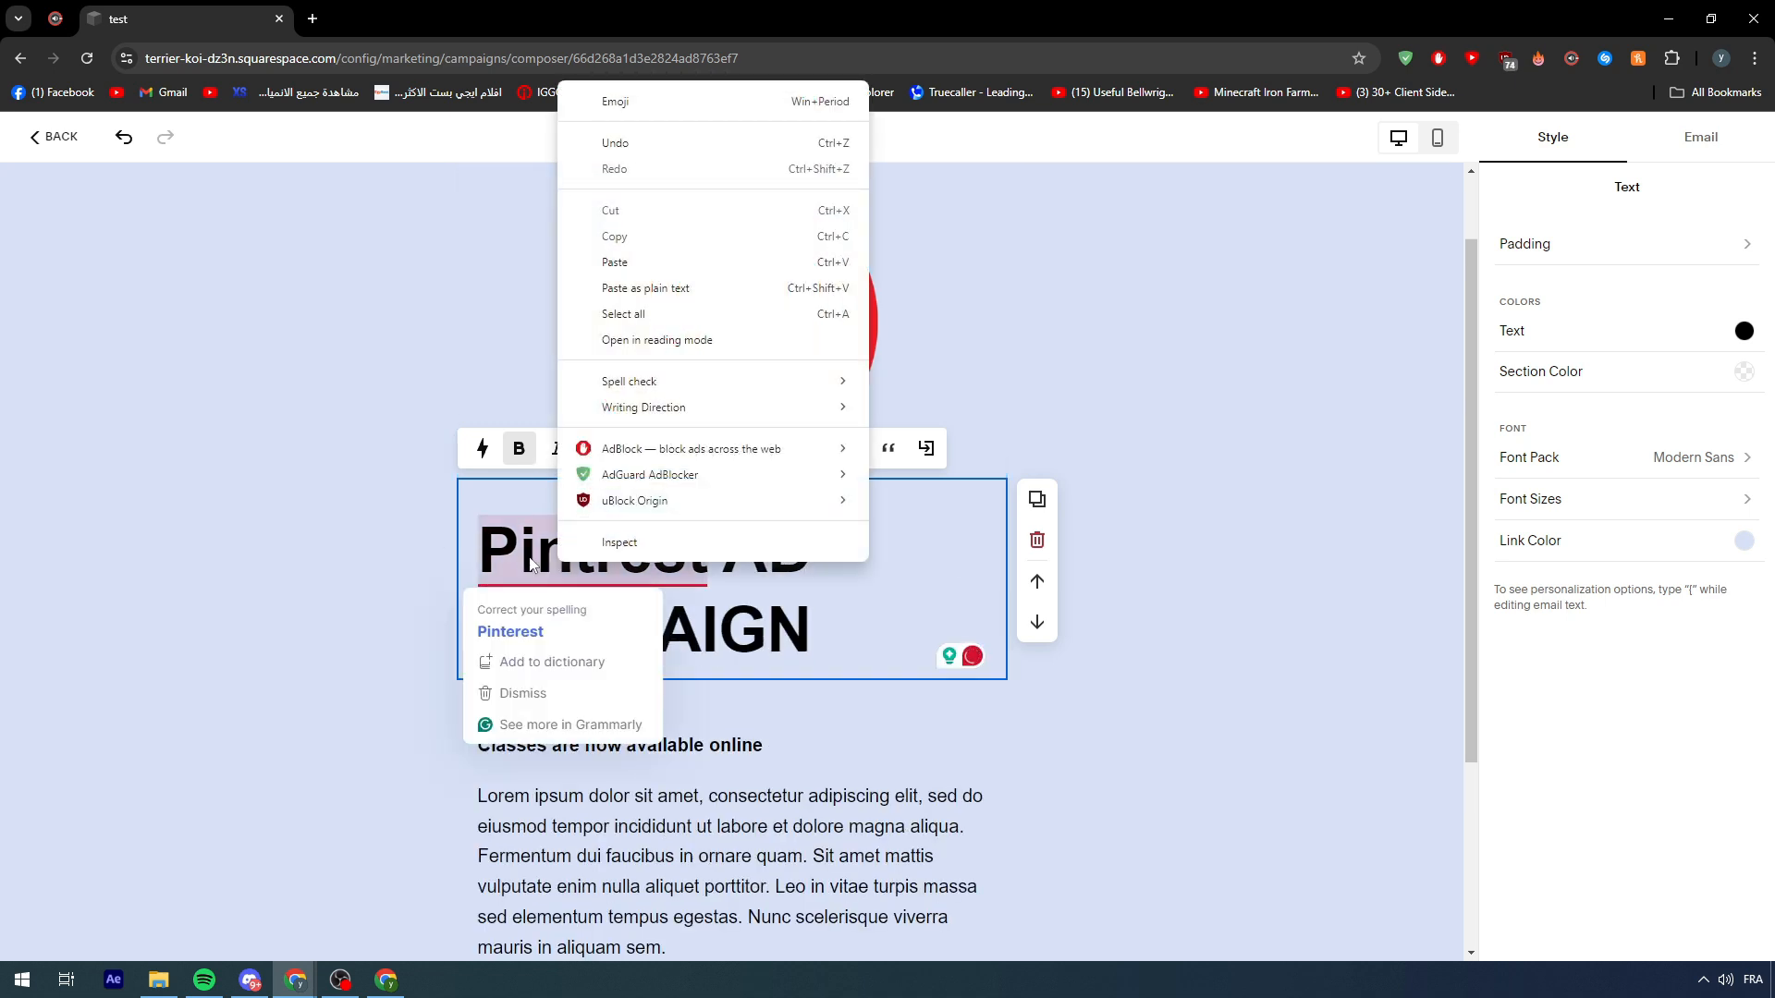
{"action": "left_click", "coordinate": [510, 632]}
{"action": "left_click", "coordinate": [514, 632]}
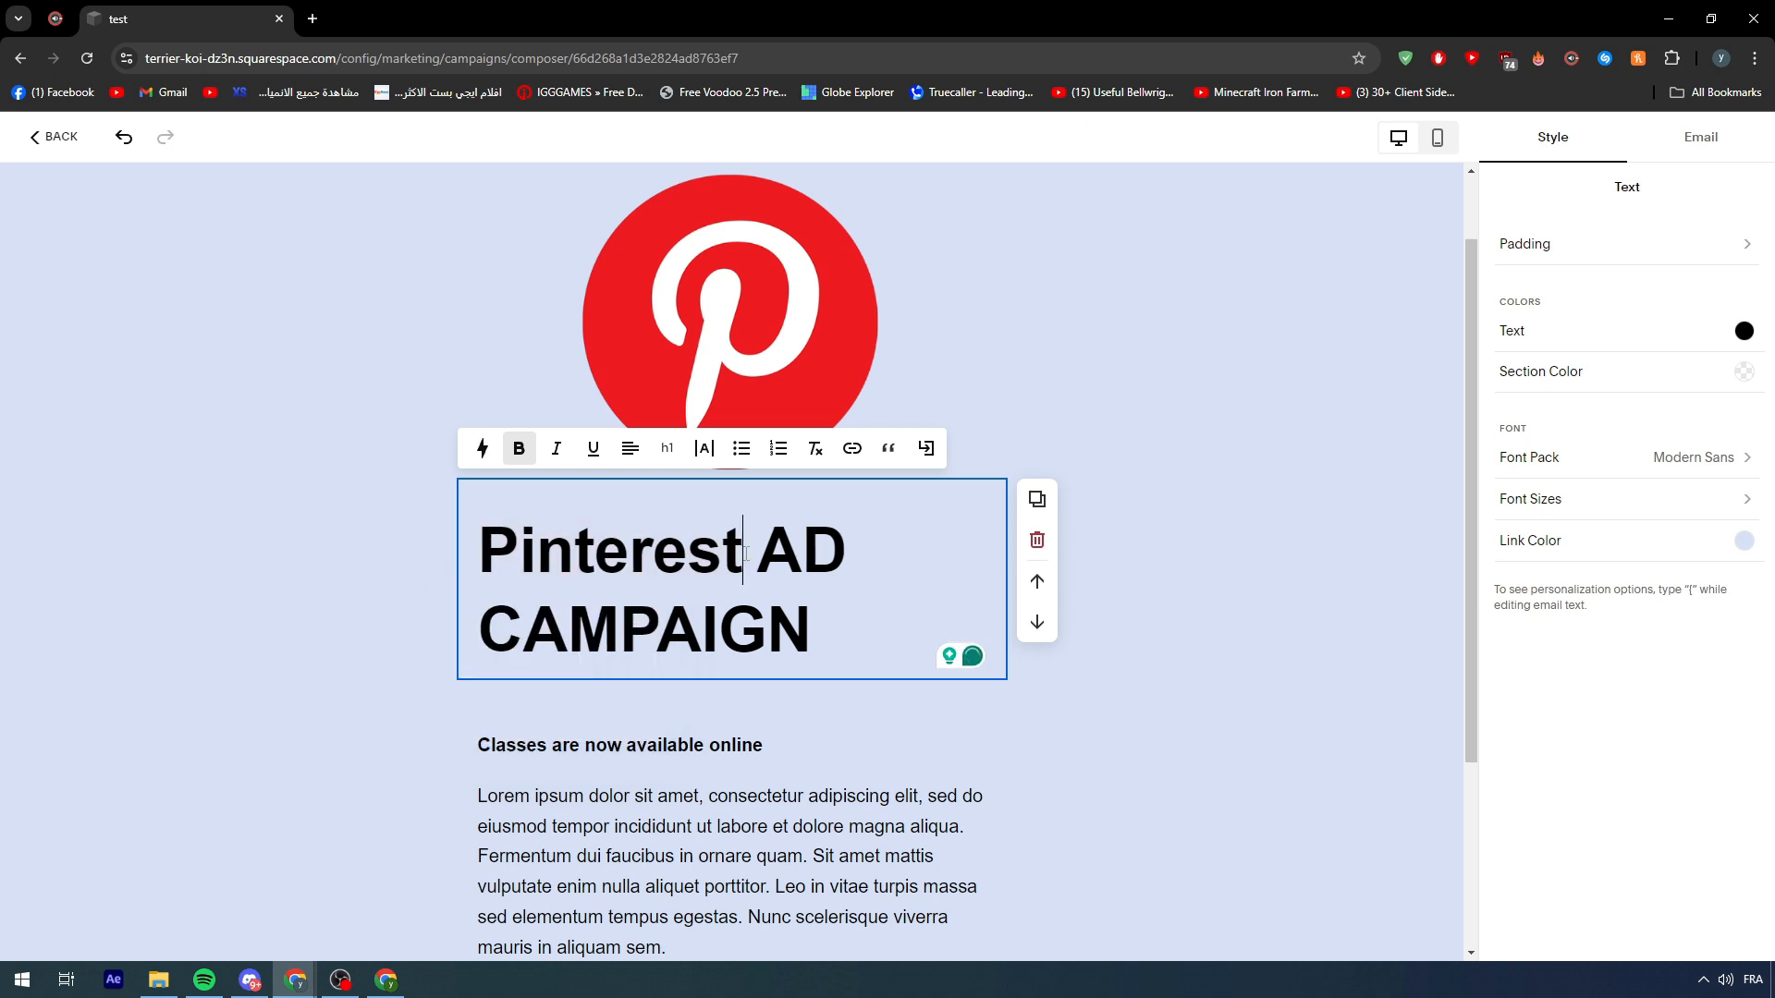
{"action": "left_click", "coordinate": [815, 612]}
{"action": "left_click_drag", "start_coordinate": [790, 636], "coordinate": [411, 542]}
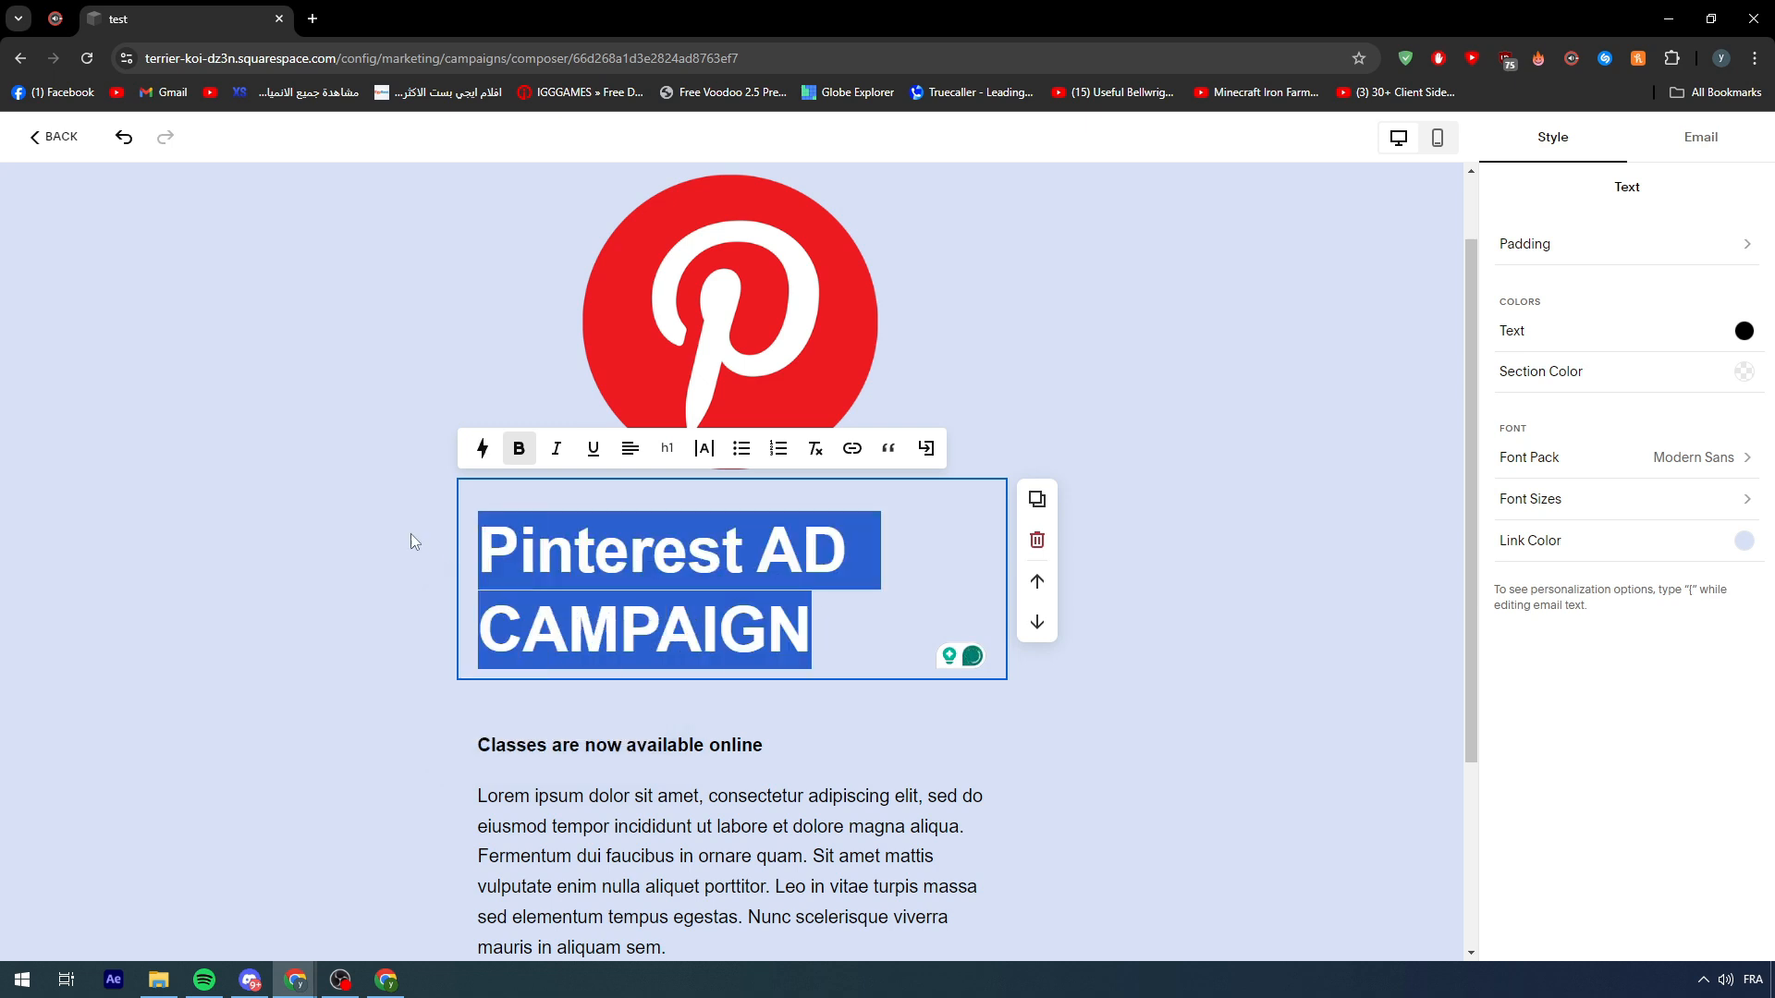
{"action": "left_click", "coordinate": [682, 458]}
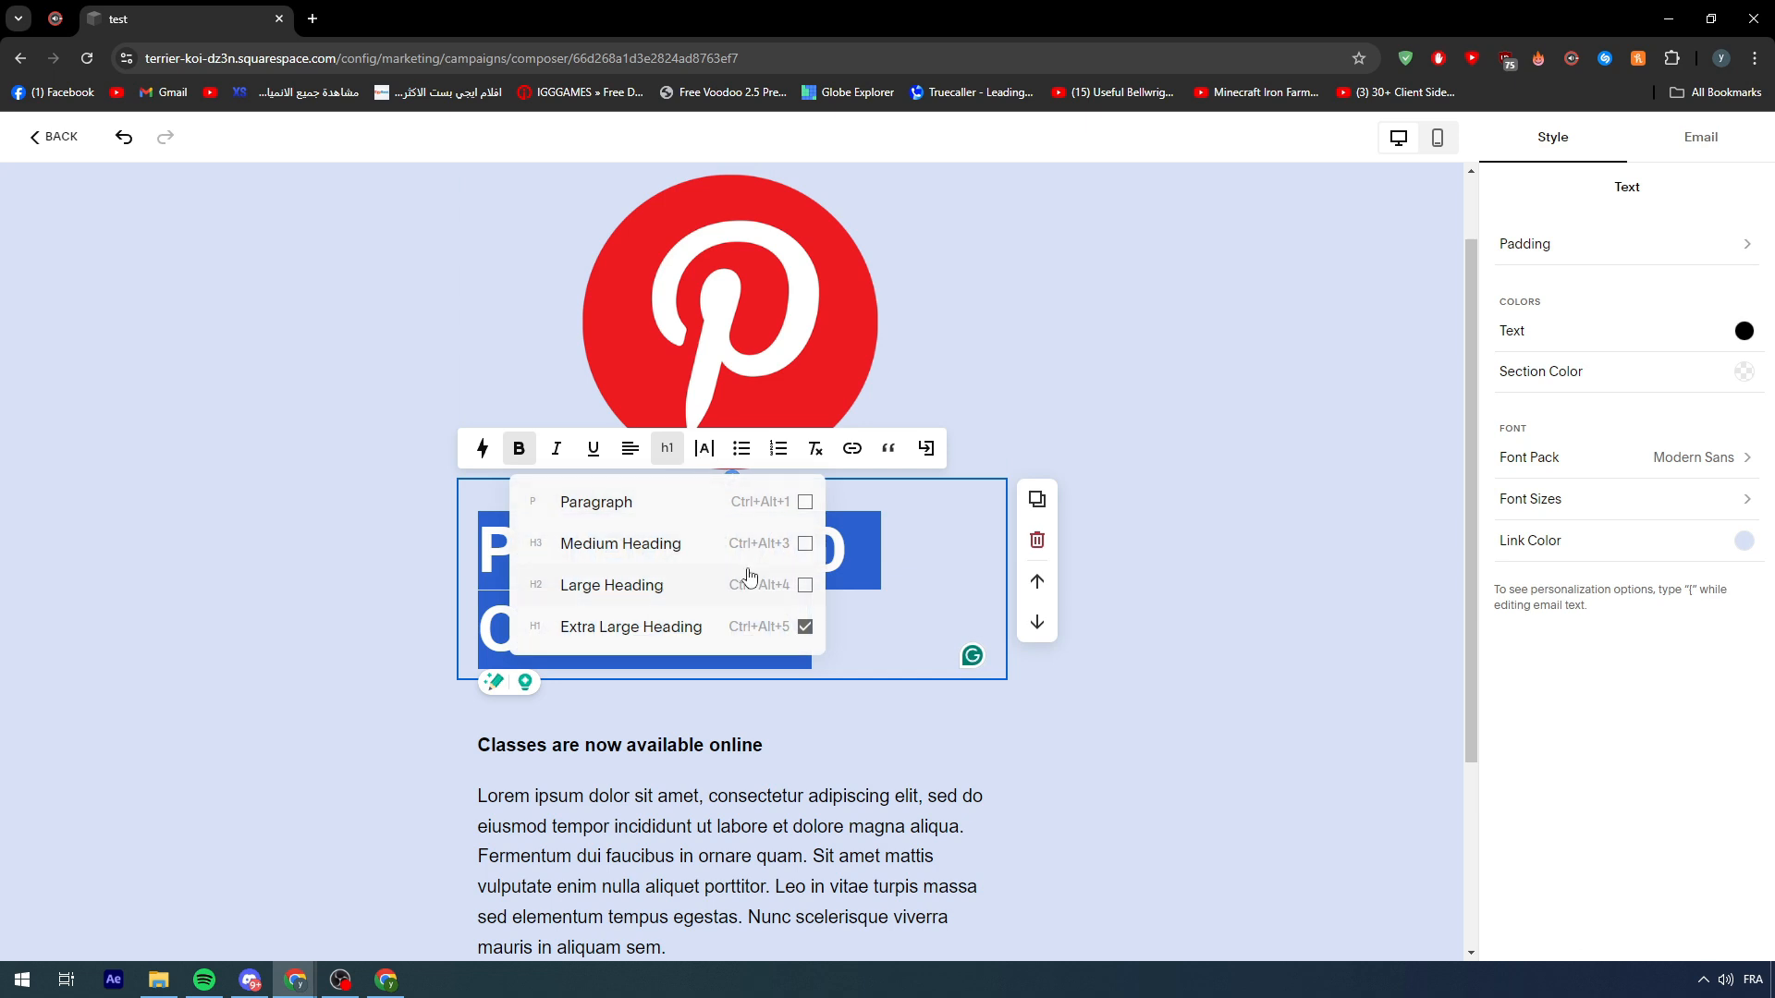
- Make the title a Large Heading and select its words AD CAMPAIGN
{"action": "left_click", "coordinate": [805, 547]}
{"action": "left_click", "coordinate": [805, 586]}
{"action": "left_click", "coordinate": [1155, 681]}
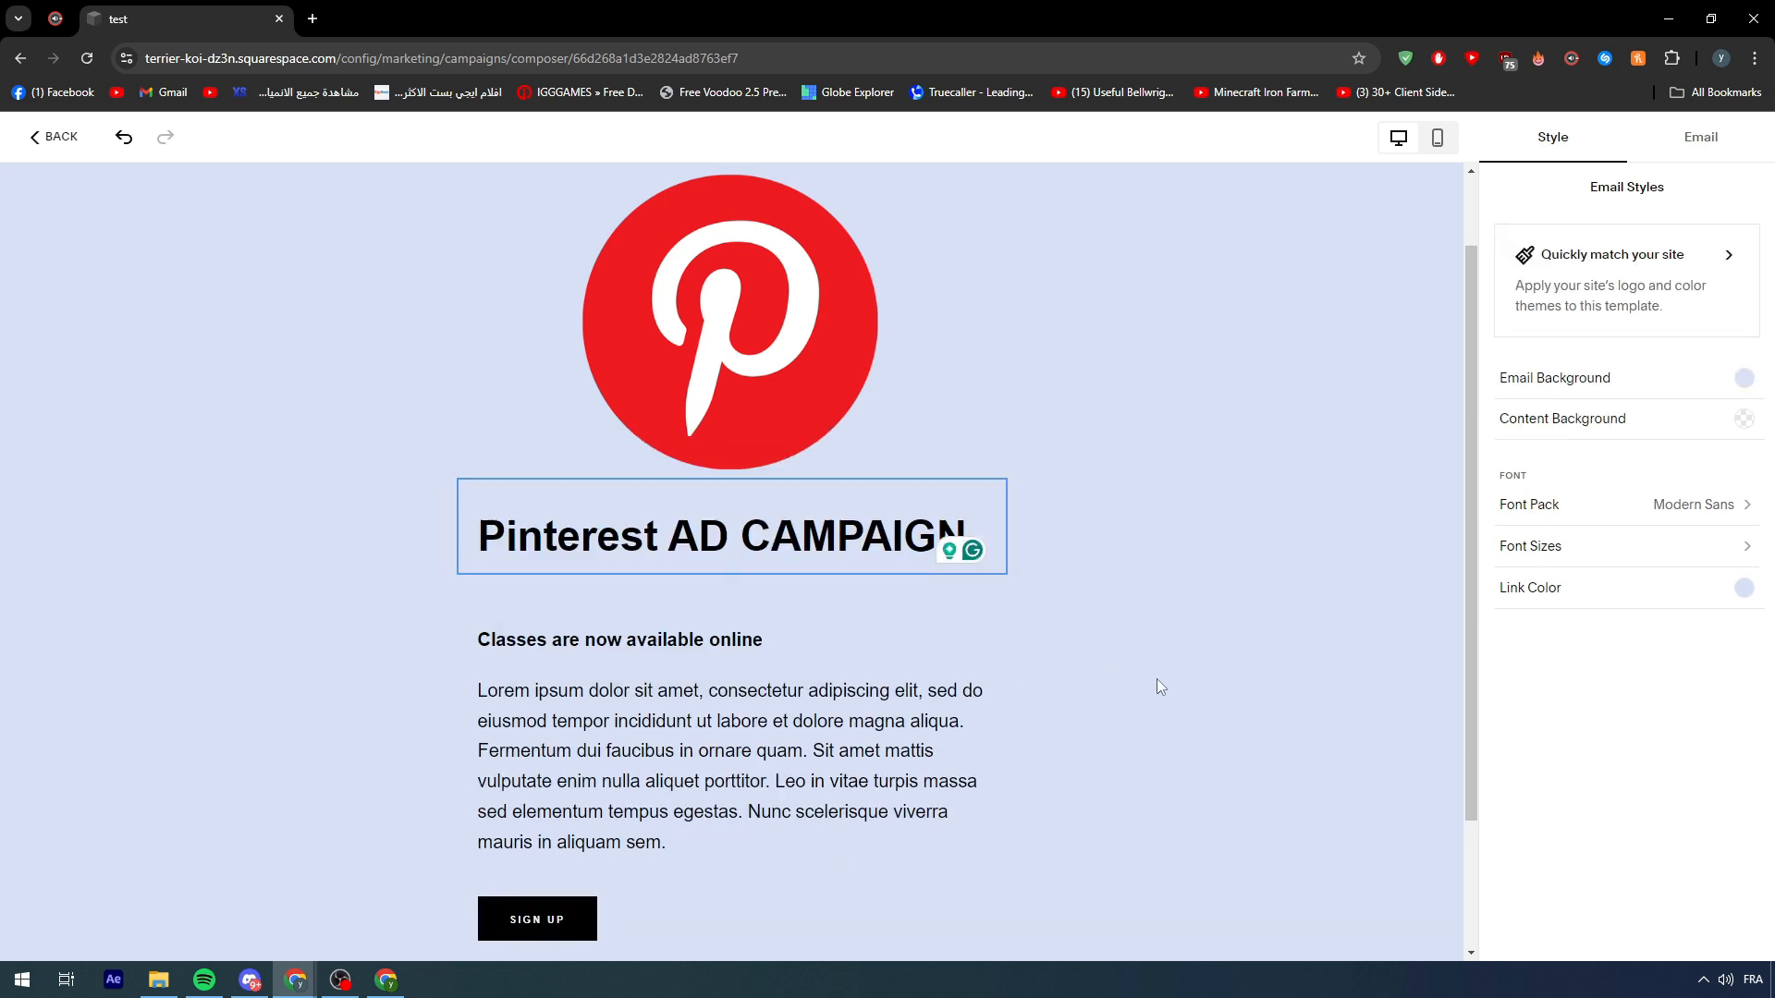
{"action": "left_click_drag", "start_coordinate": [667, 536], "coordinate": [955, 541]}
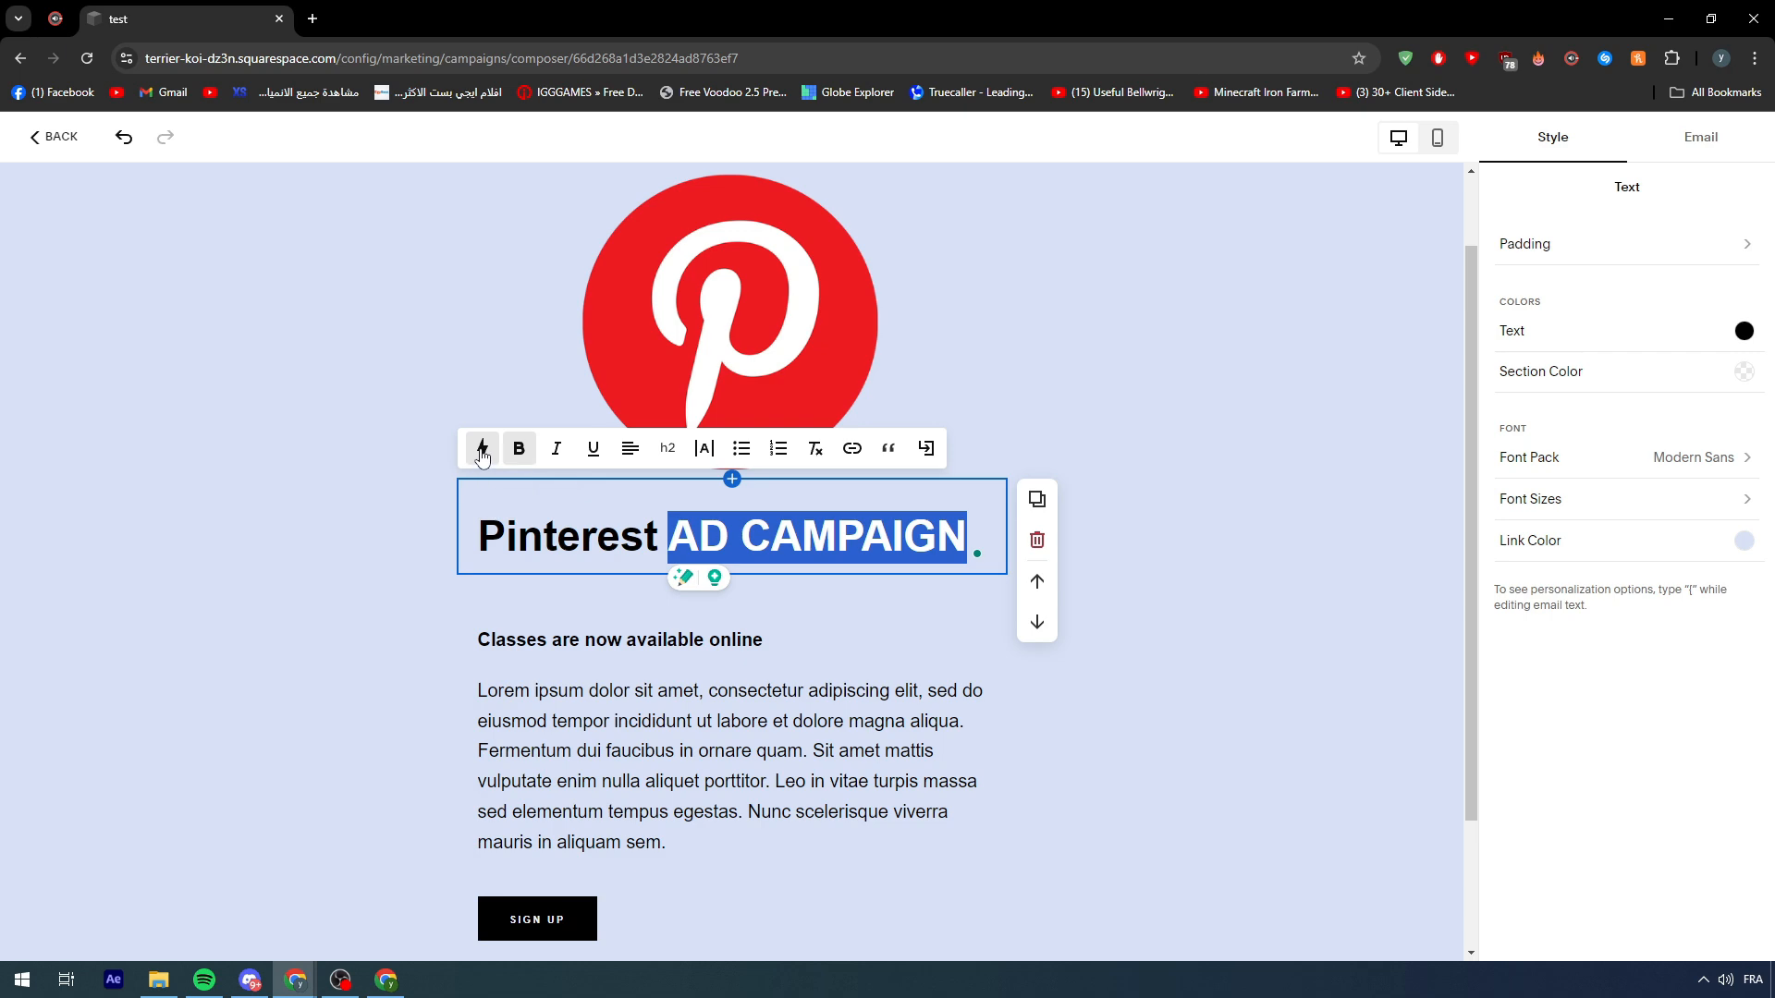
{"action": "left_click", "coordinate": [481, 453]}
{"action": "left_click", "coordinate": [957, 729]}
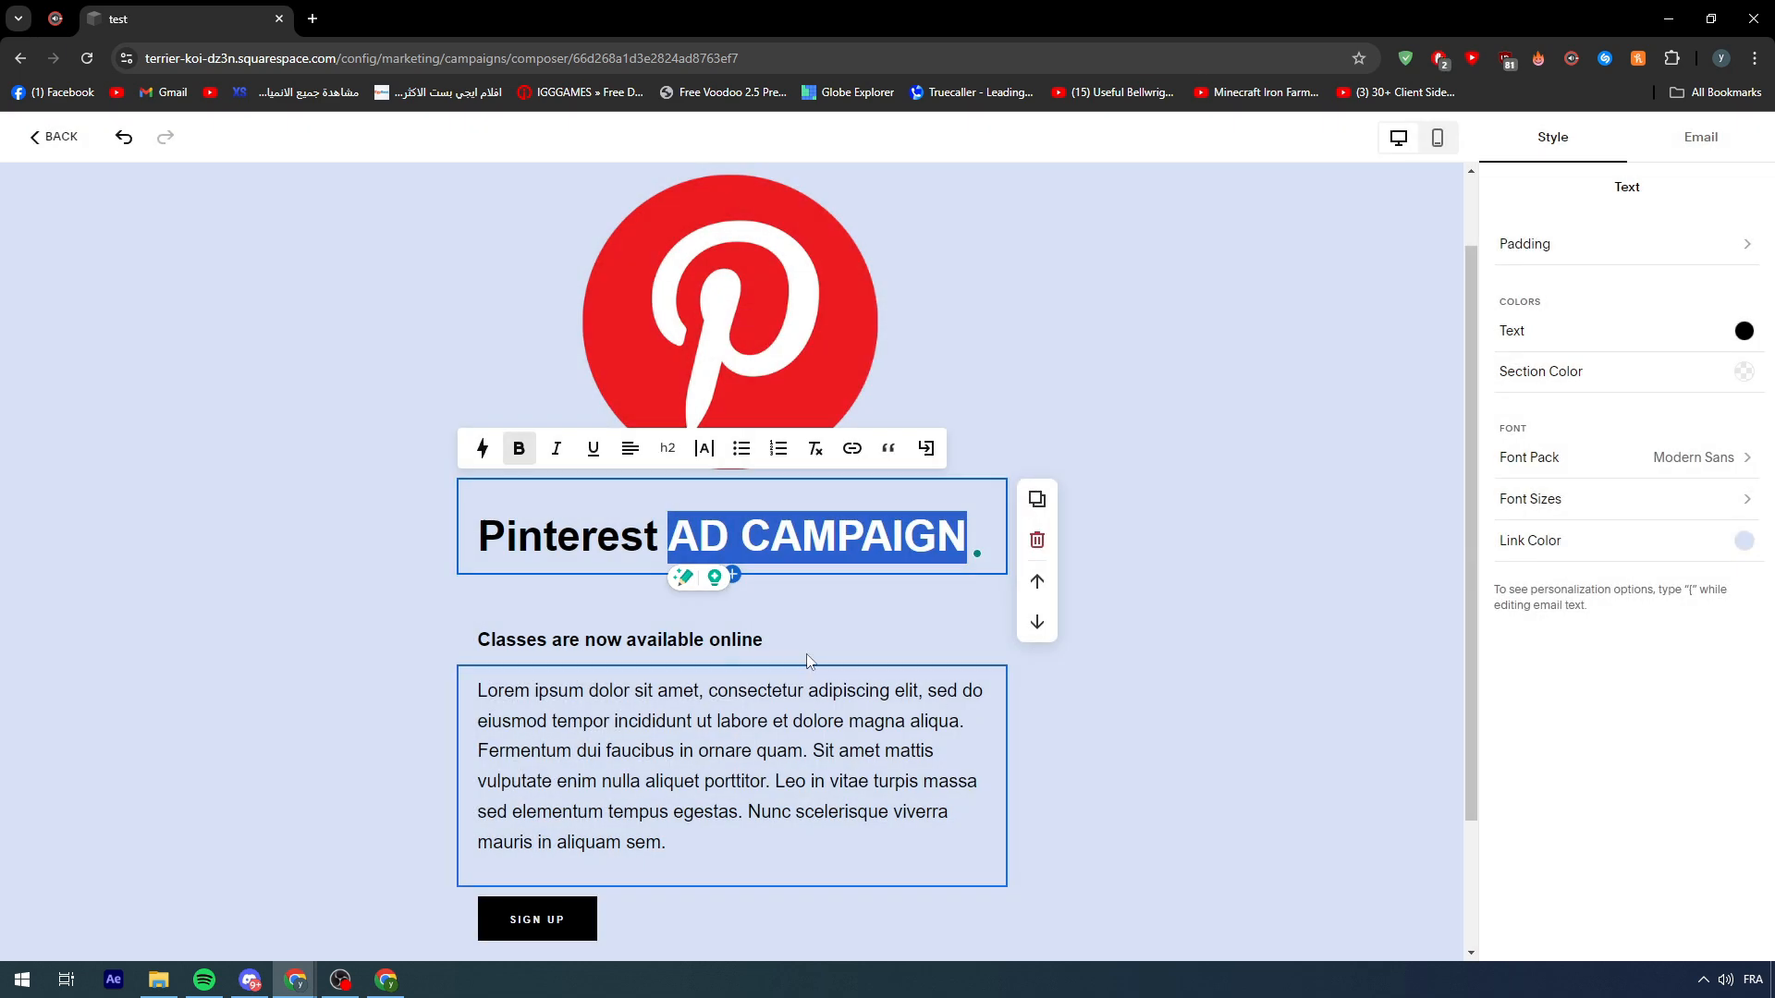
- Adjust the letter spacing of AD CAMPAIGN, settling back at 1x
{"action": "left_click", "coordinate": [708, 453]}
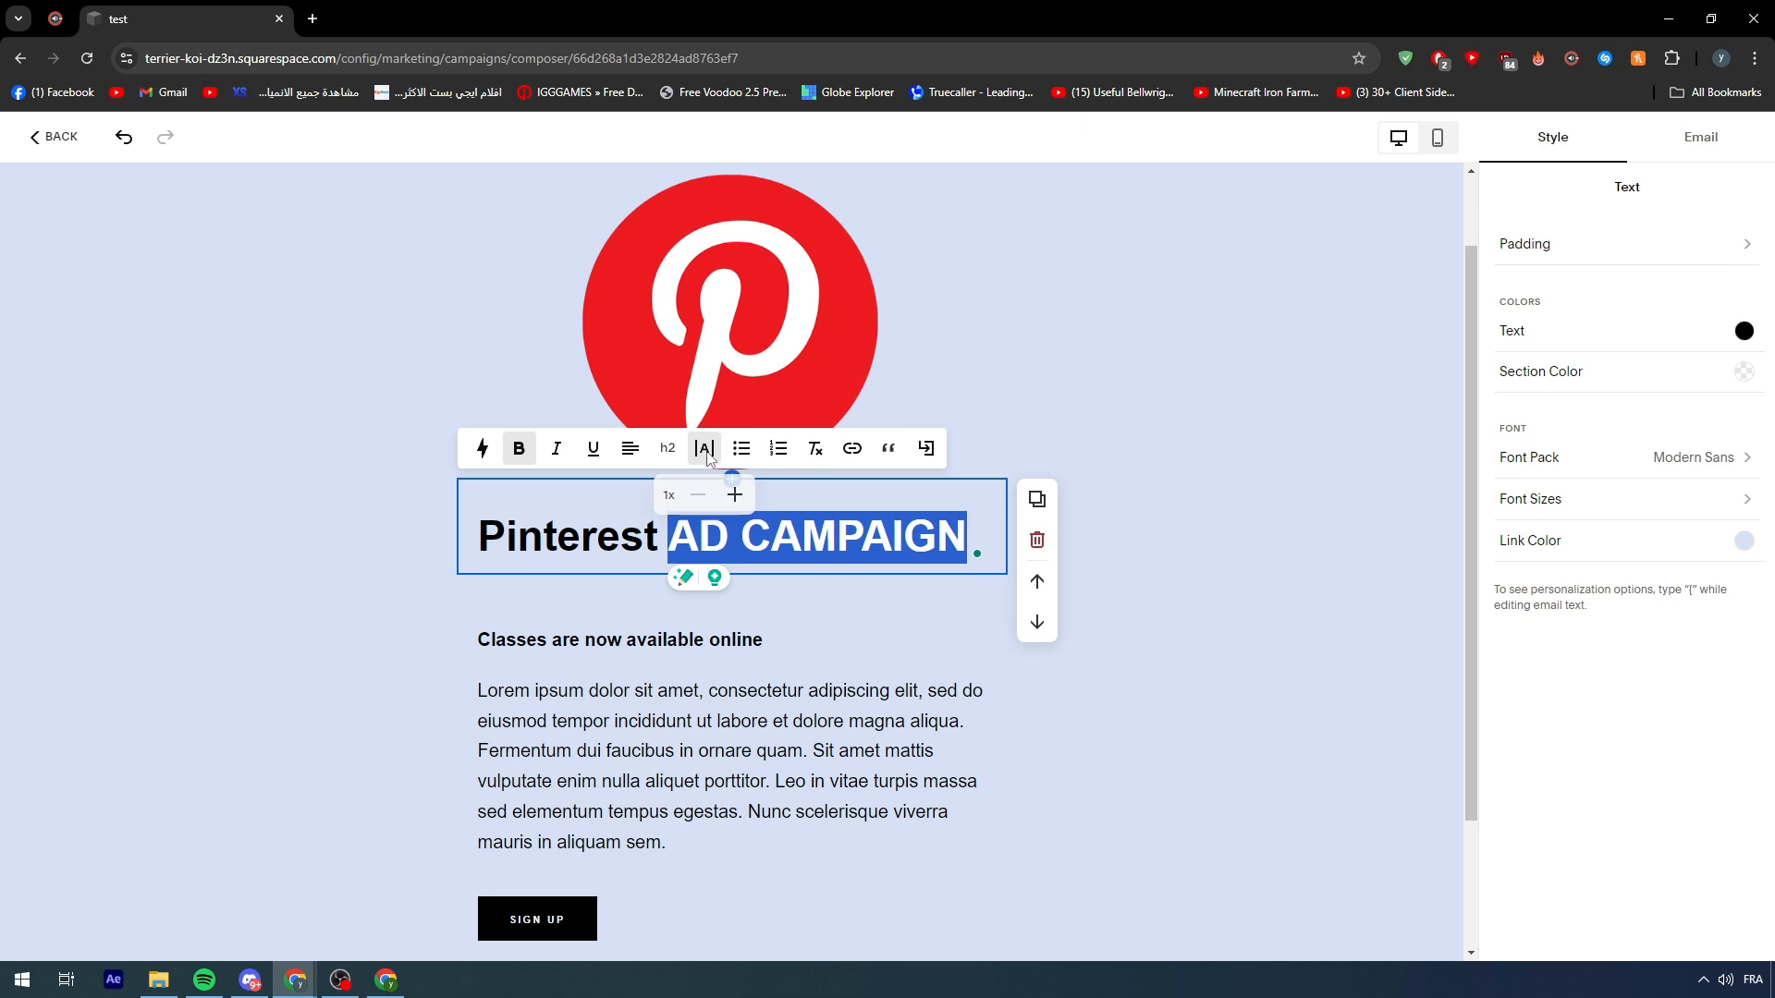
{"action": "left_click", "coordinate": [736, 496]}
{"action": "left_click", "coordinate": [736, 497]}
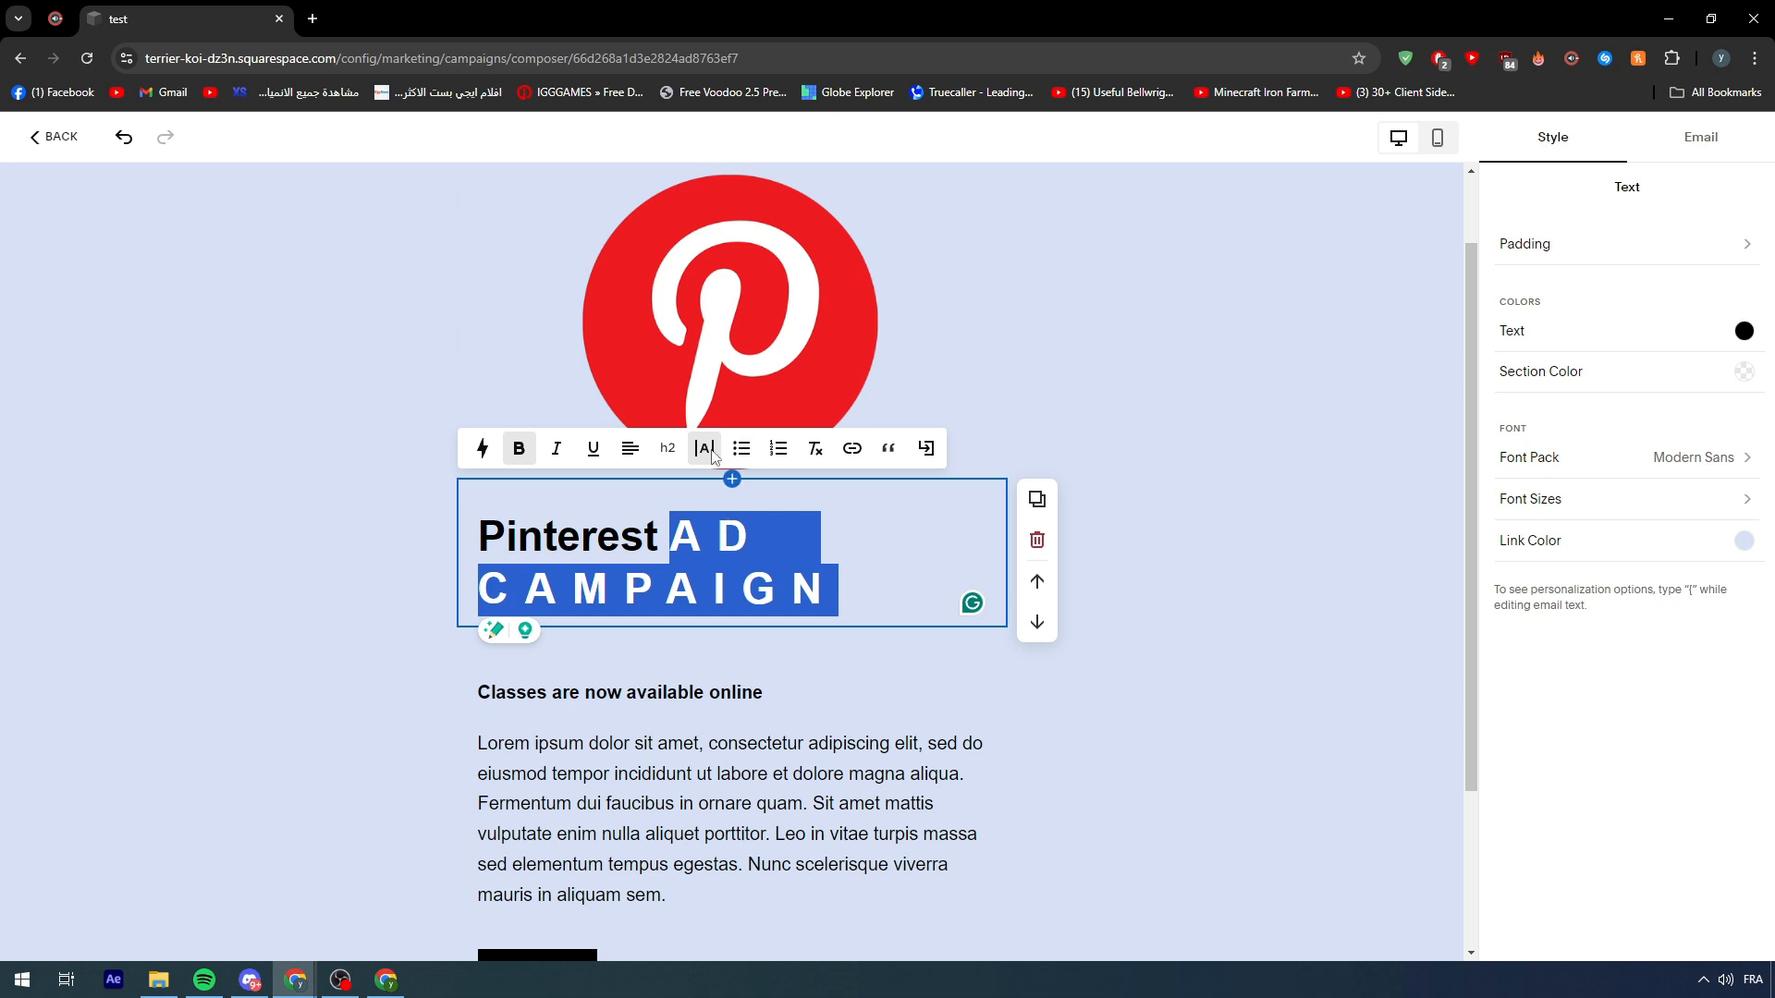
{"action": "left_click", "coordinate": [705, 450]}
{"action": "left_click", "coordinate": [698, 496]}
{"action": "left_click", "coordinate": [698, 497]}
{"action": "left_click", "coordinate": [698, 496]}
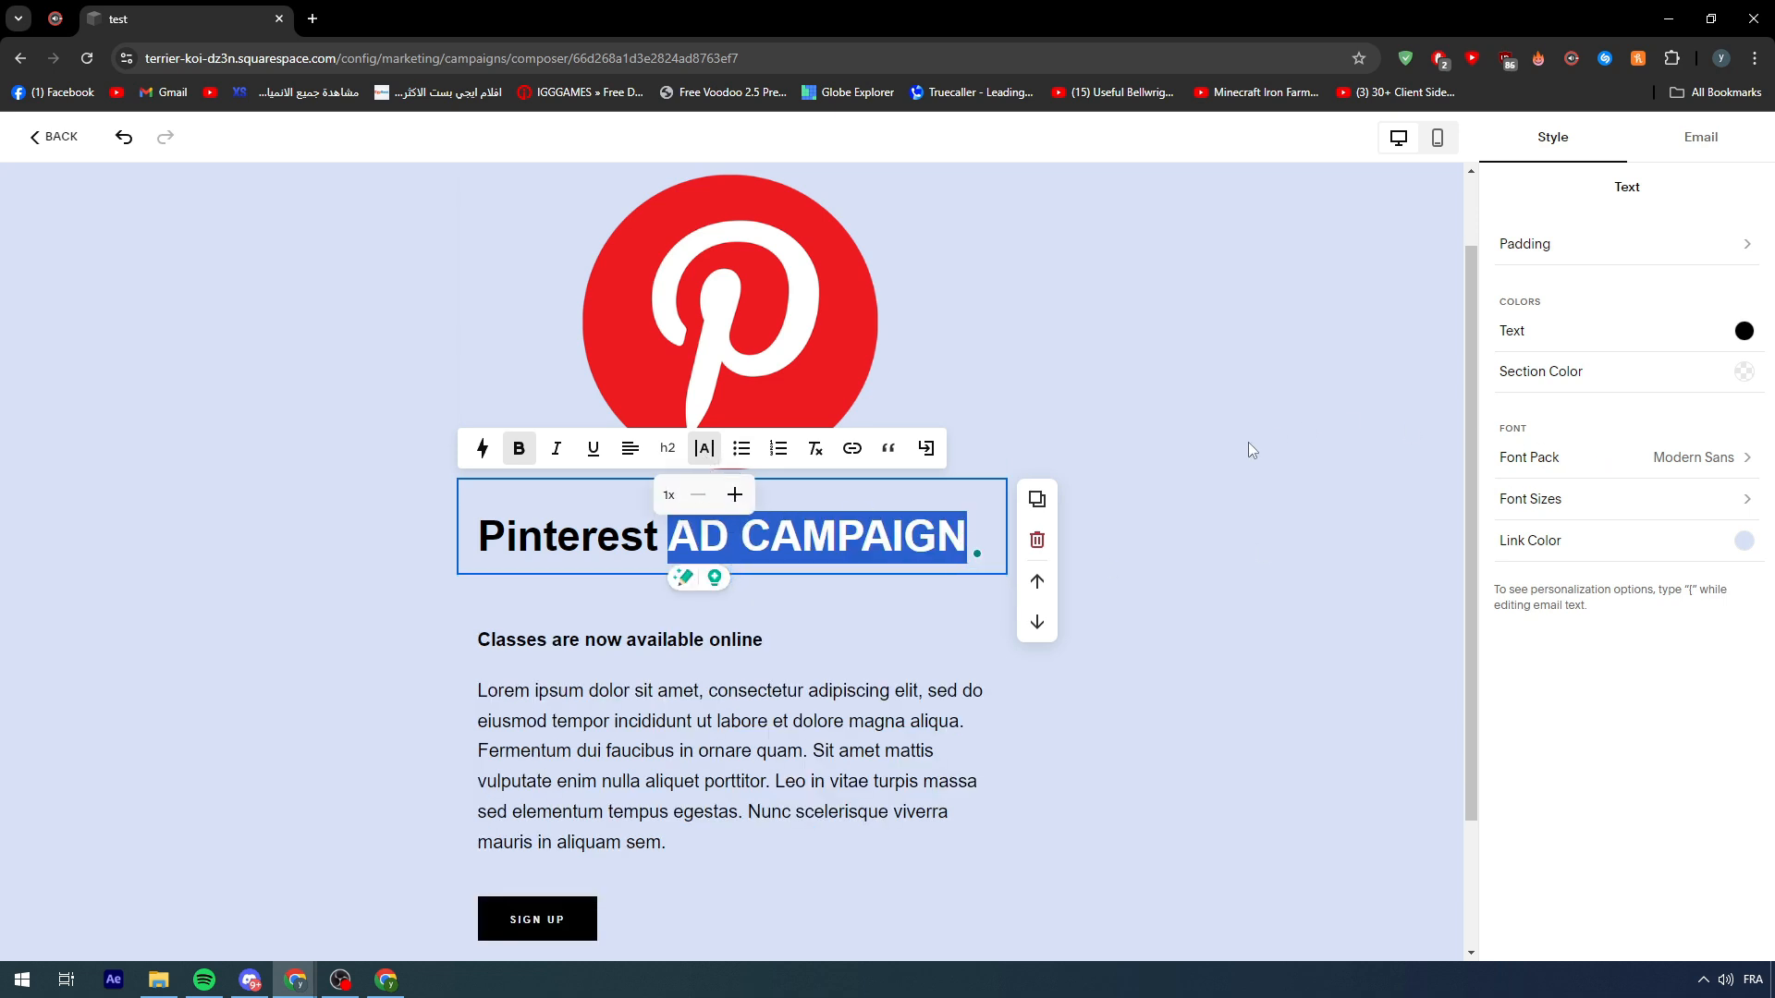
- Retype 'AD CAMPAIGN' after 'Pinterest' in the title, replacing a temporary dash
{"action": "type", "text": "-"}
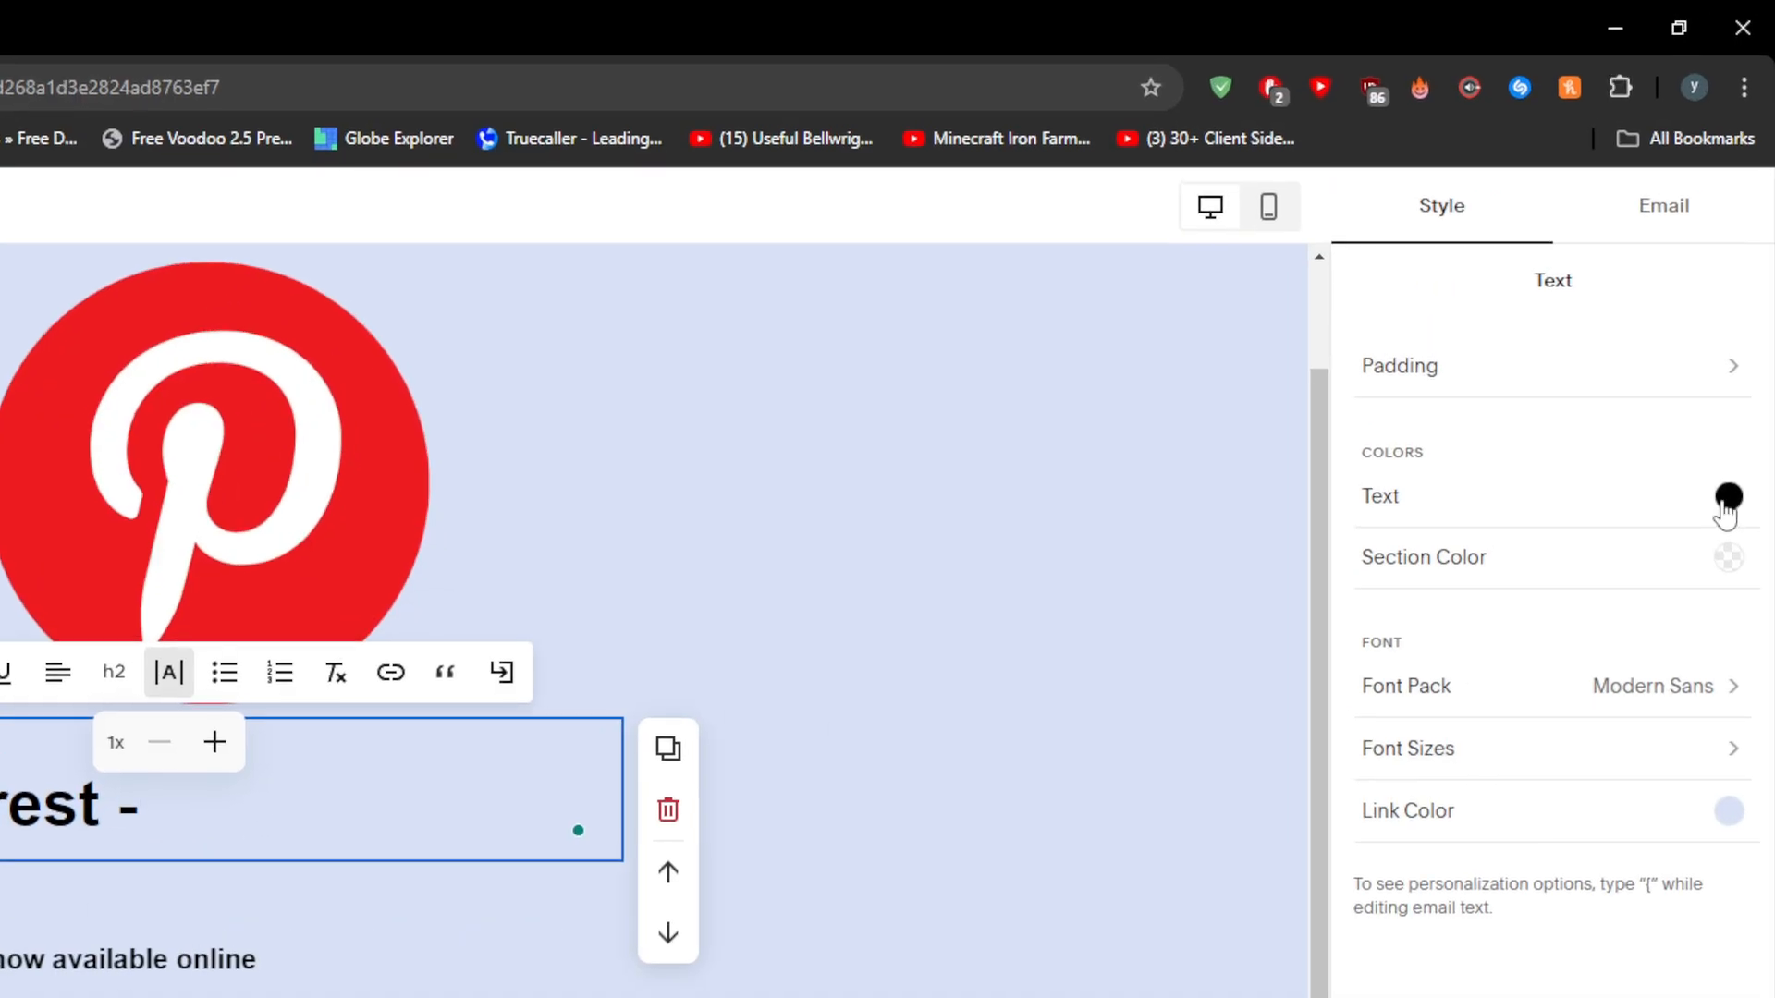
{"action": "left_click", "coordinate": [1239, 635]}
{"action": "left_click", "coordinate": [395, 832]}
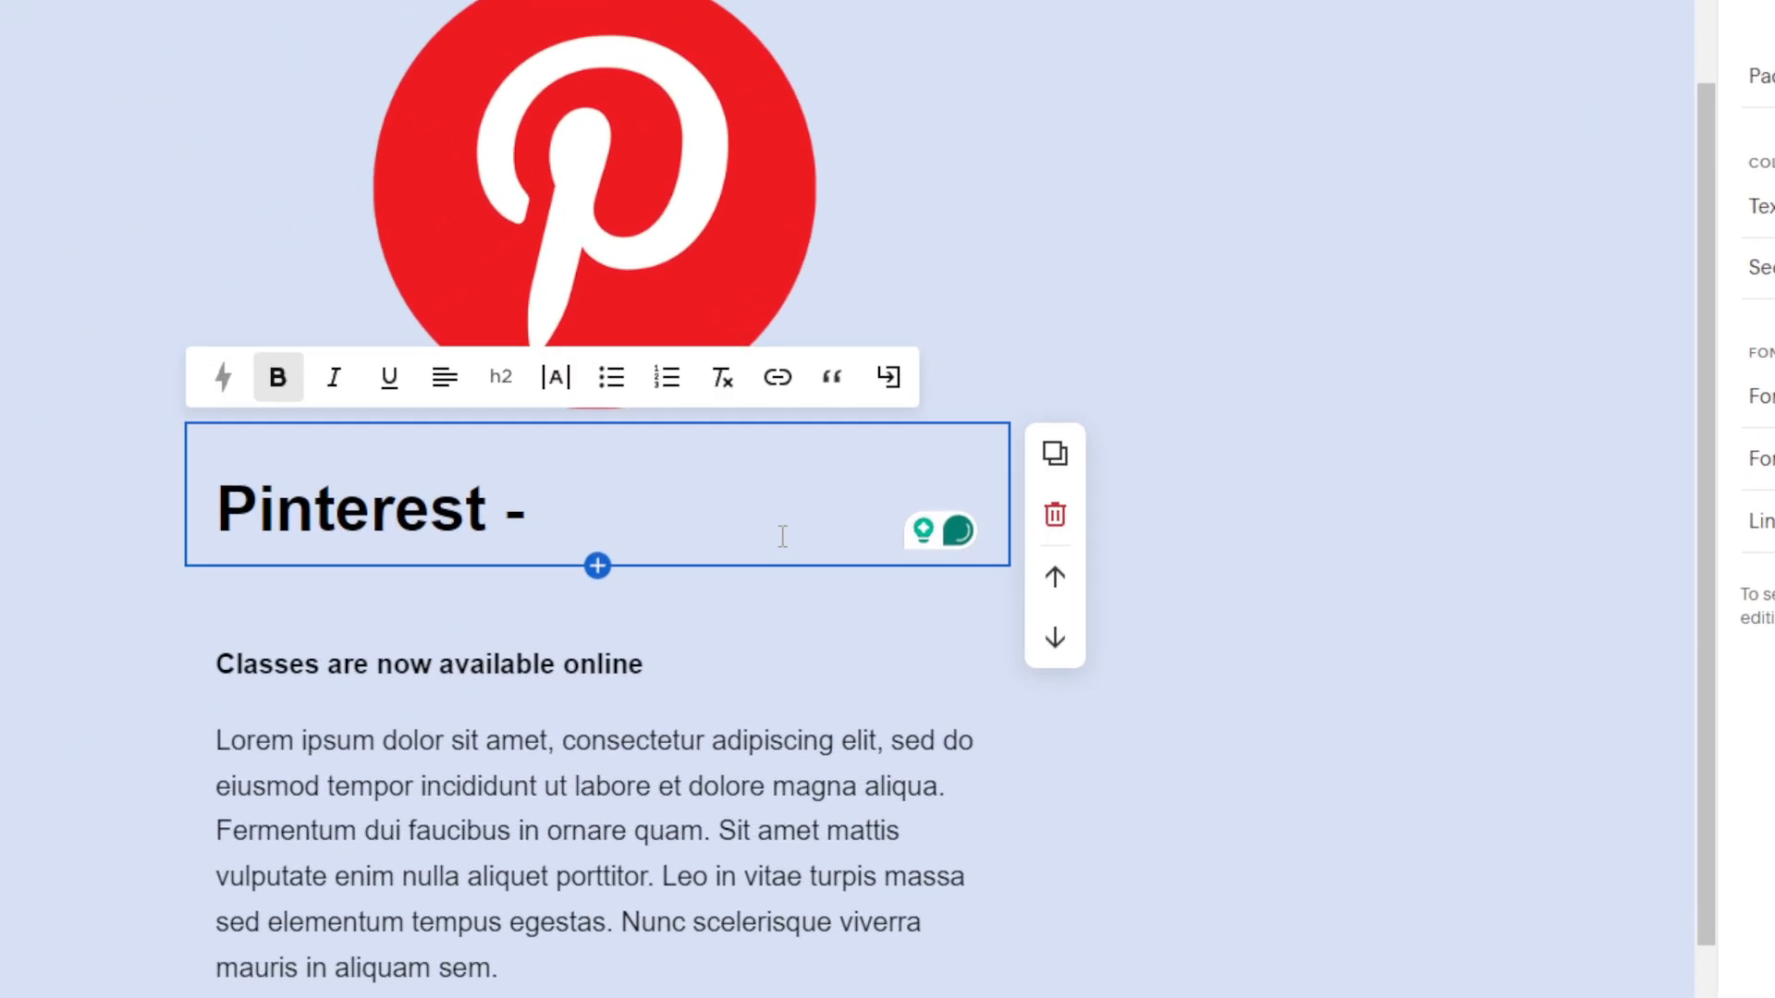
{"action": "triple_click", "coordinate": [731, 514]}
{"action": "left_click", "coordinate": [510, 510]}
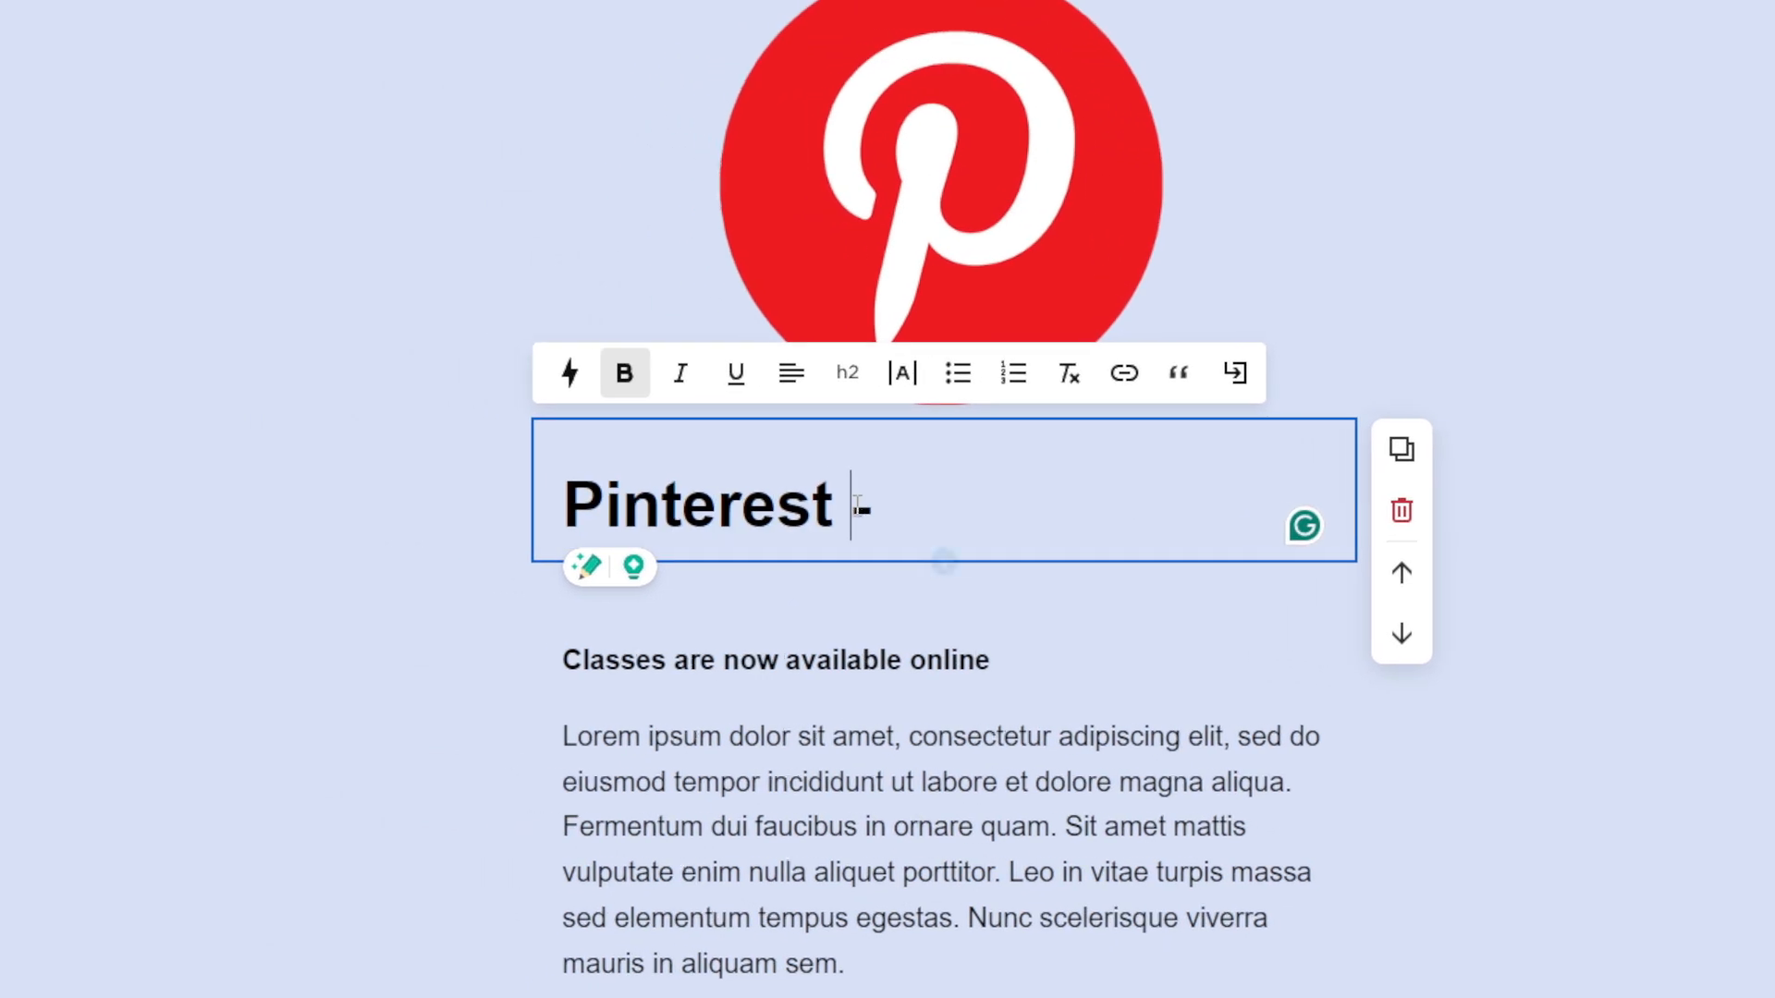
{"action": "triple_click", "coordinate": [862, 508]}
{"action": "left_click", "coordinate": [863, 509]}
{"action": "double_click", "coordinate": [865, 510]}
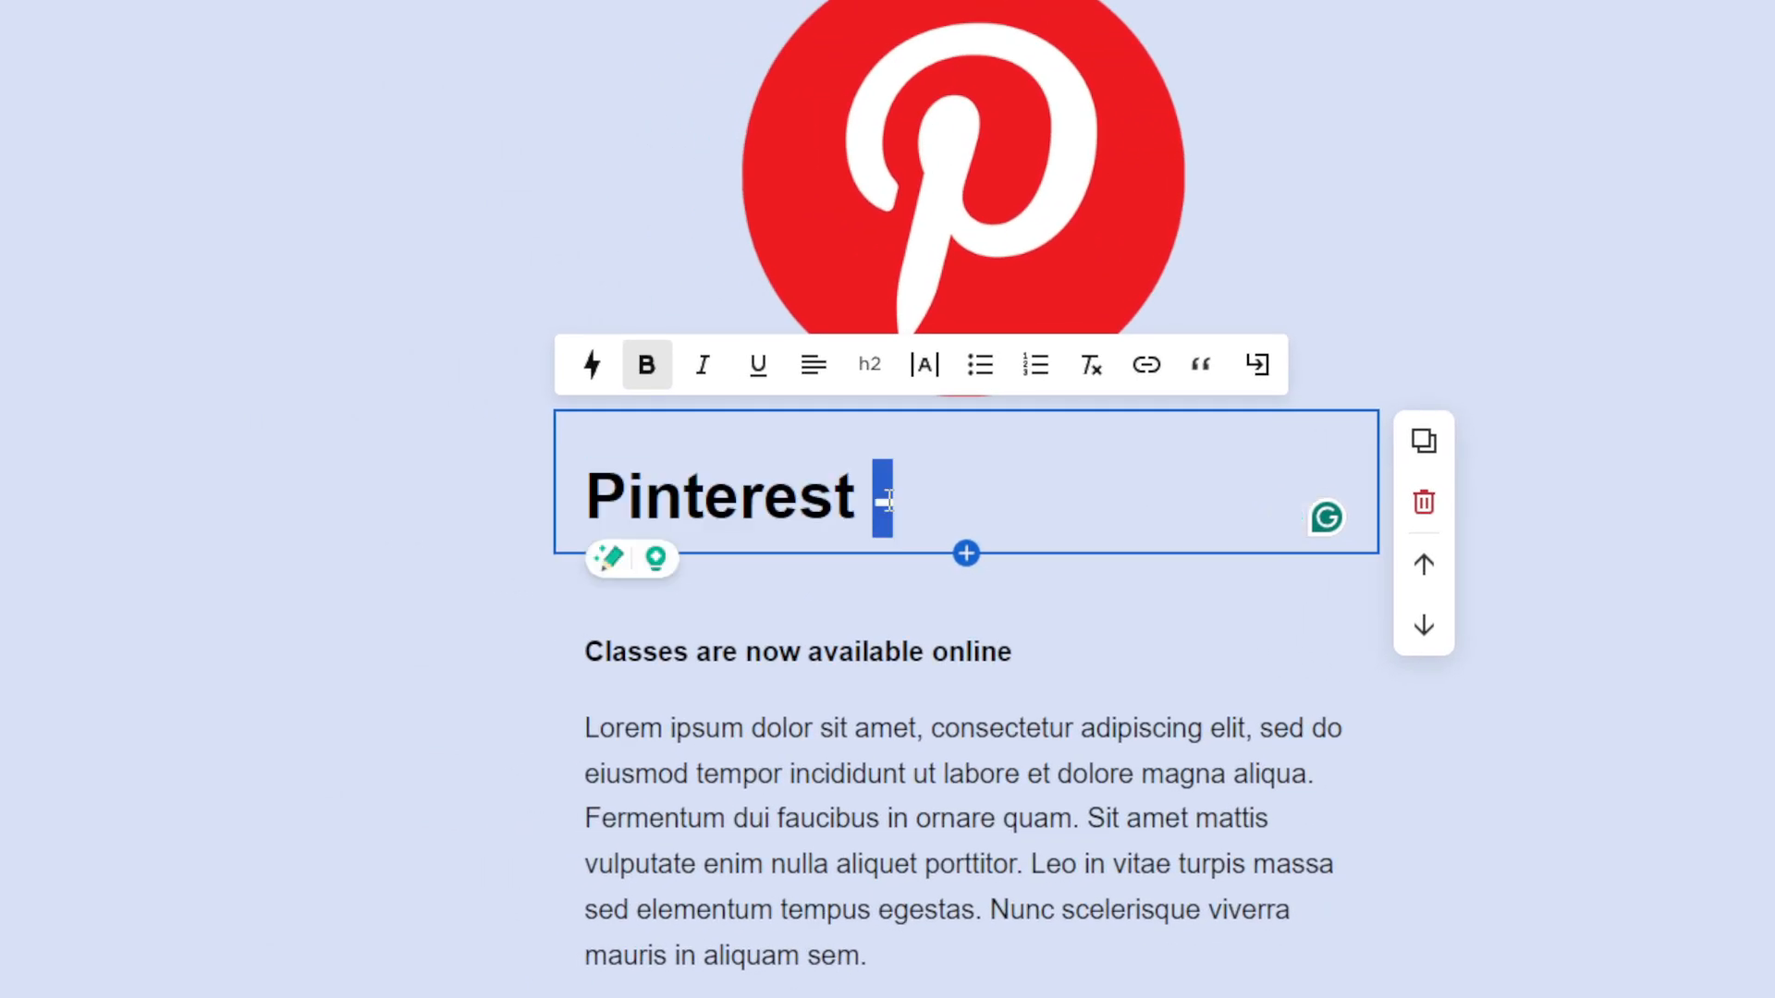
{"action": "type", "text": "AD CAMPA"}
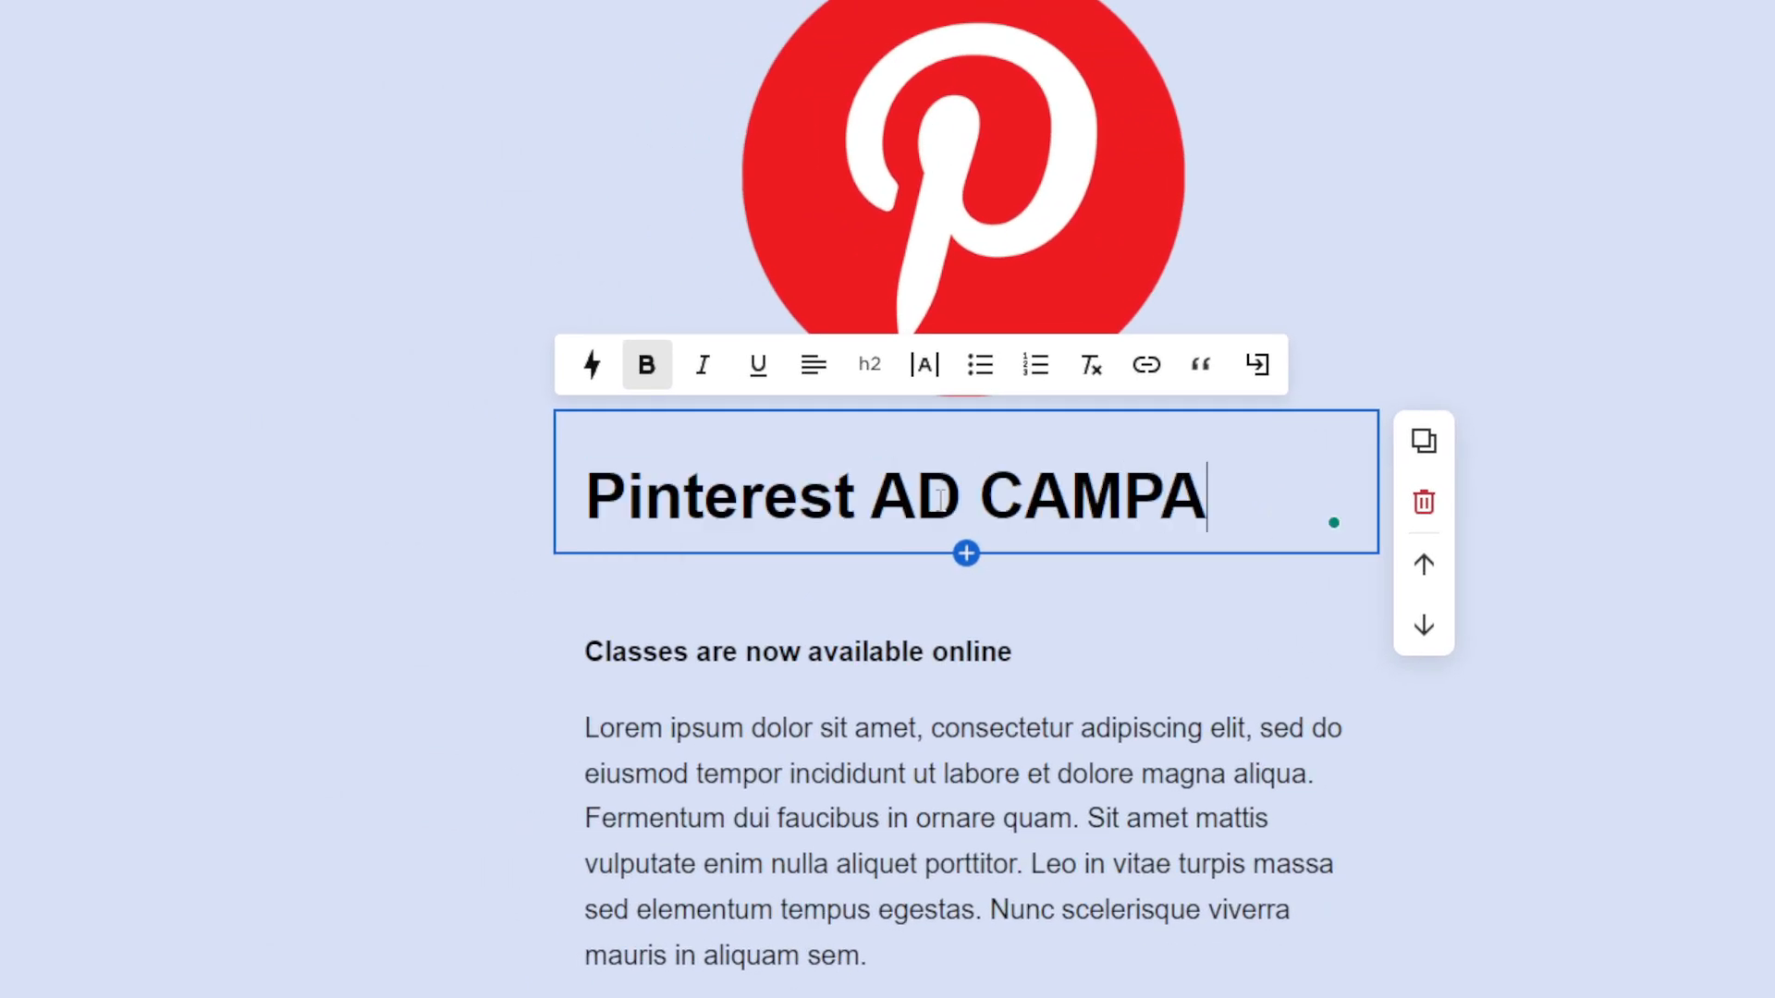
{"action": "type", "text": "IGN"}
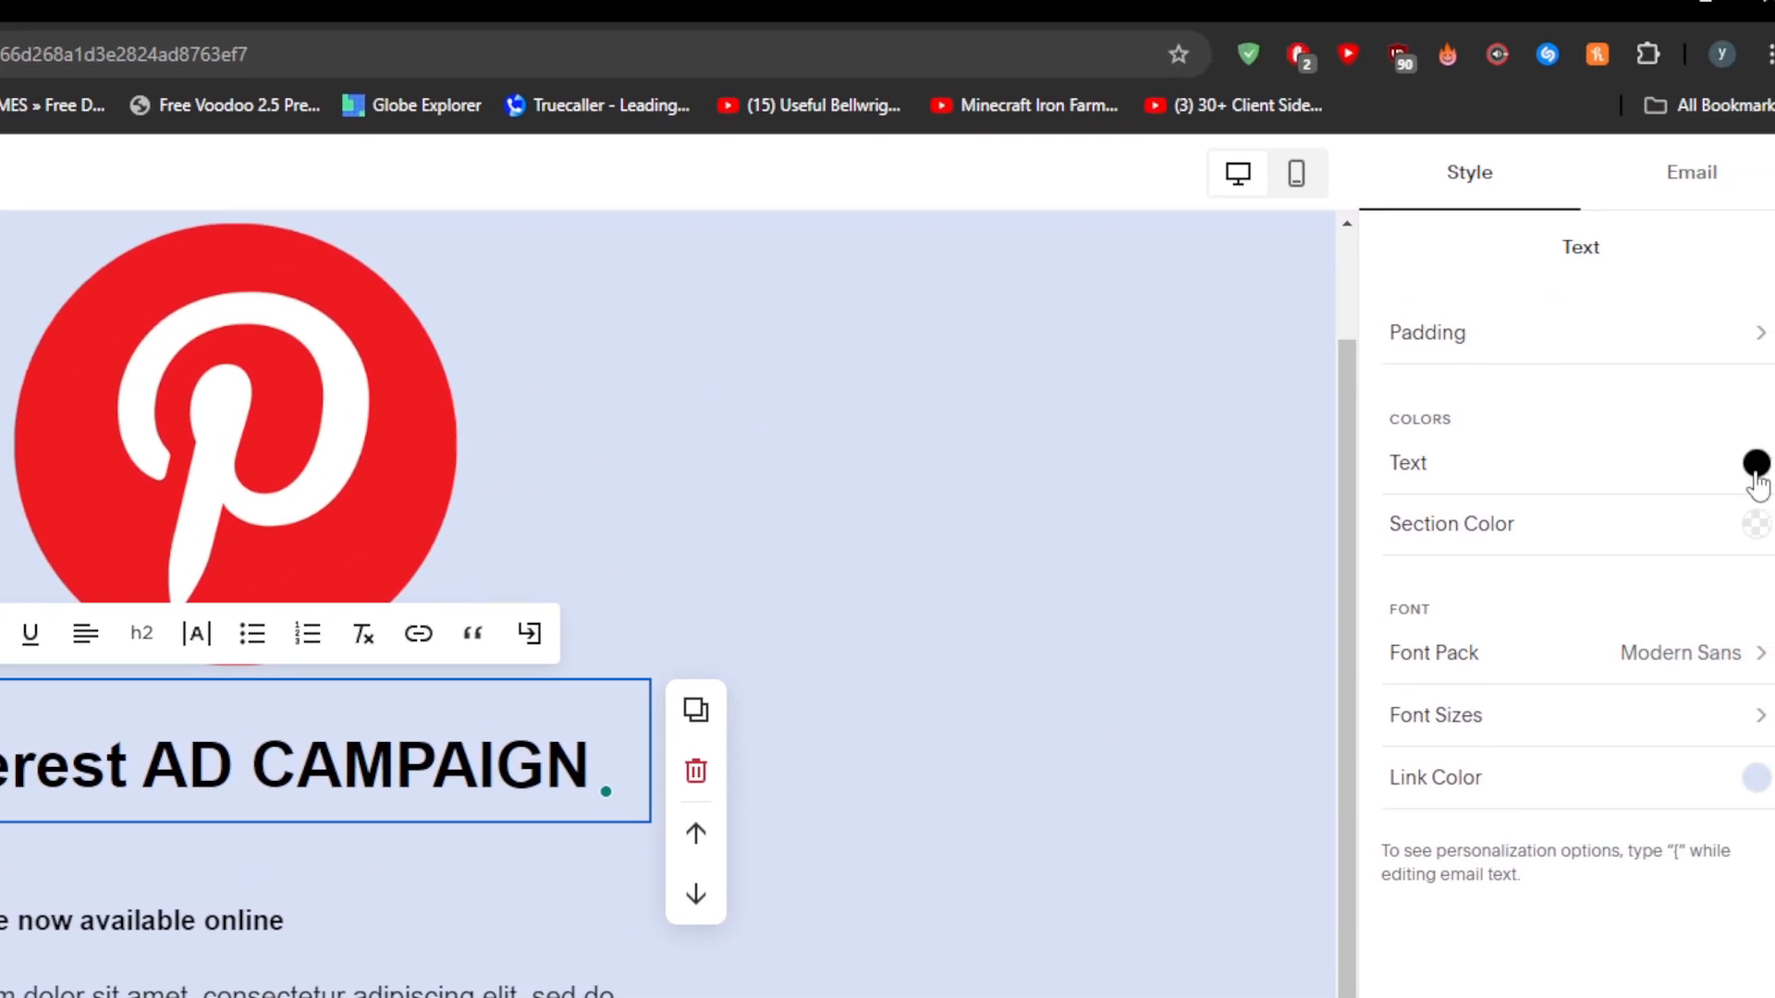
- Set the heading text colour to red (#FF0000)
{"action": "left_click", "coordinate": [1755, 464]}
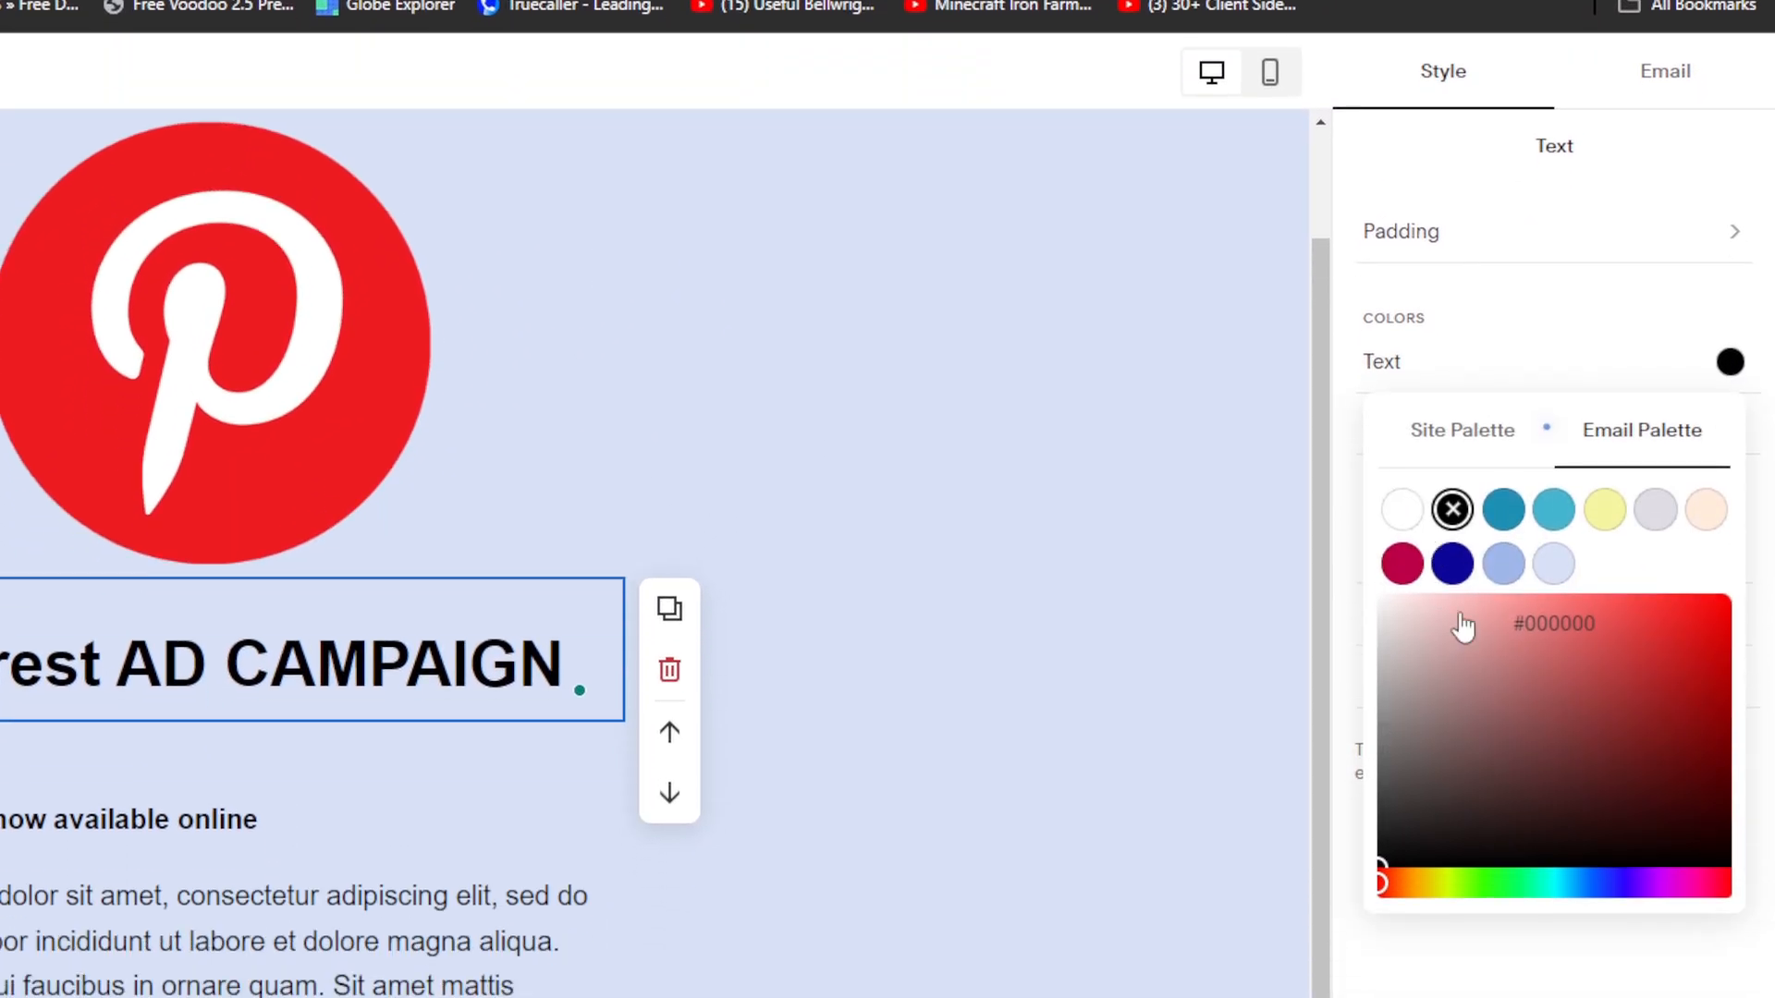
{"action": "left_click_drag", "start_coordinate": [1675, 527], "coordinate": [1766, 491]}
{"action": "left_click", "coordinate": [1526, 899]}
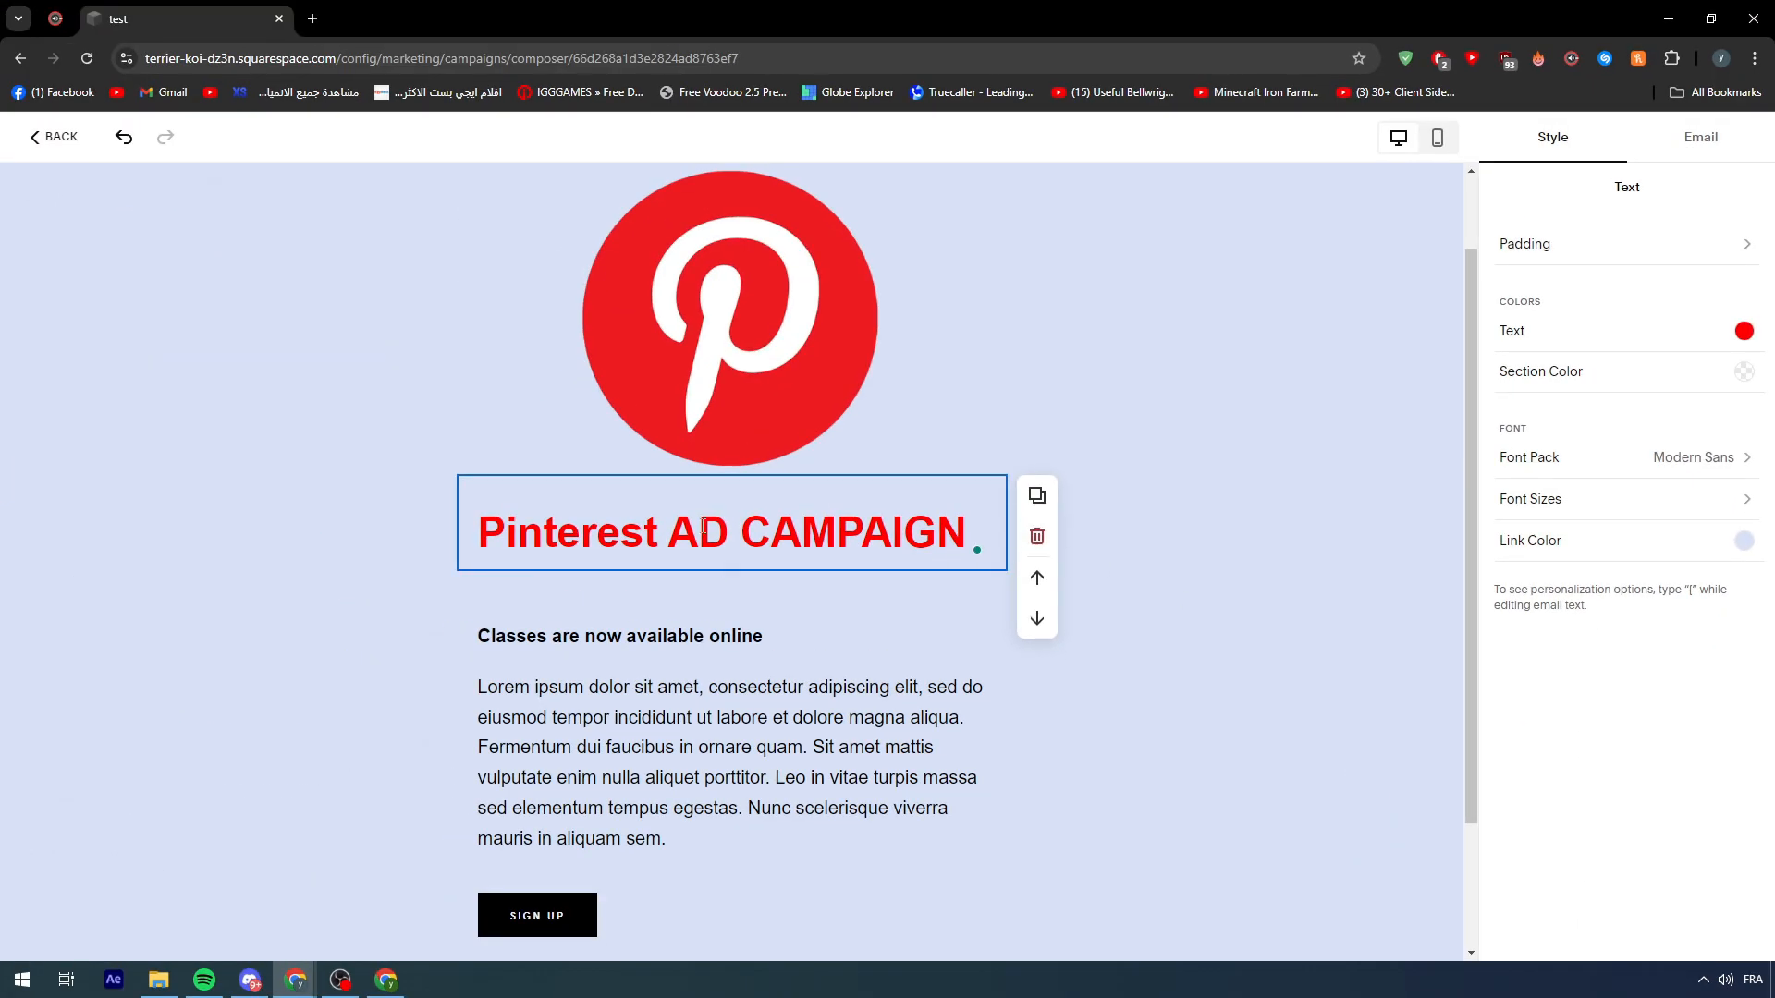
{"action": "left_click", "coordinate": [740, 397]}
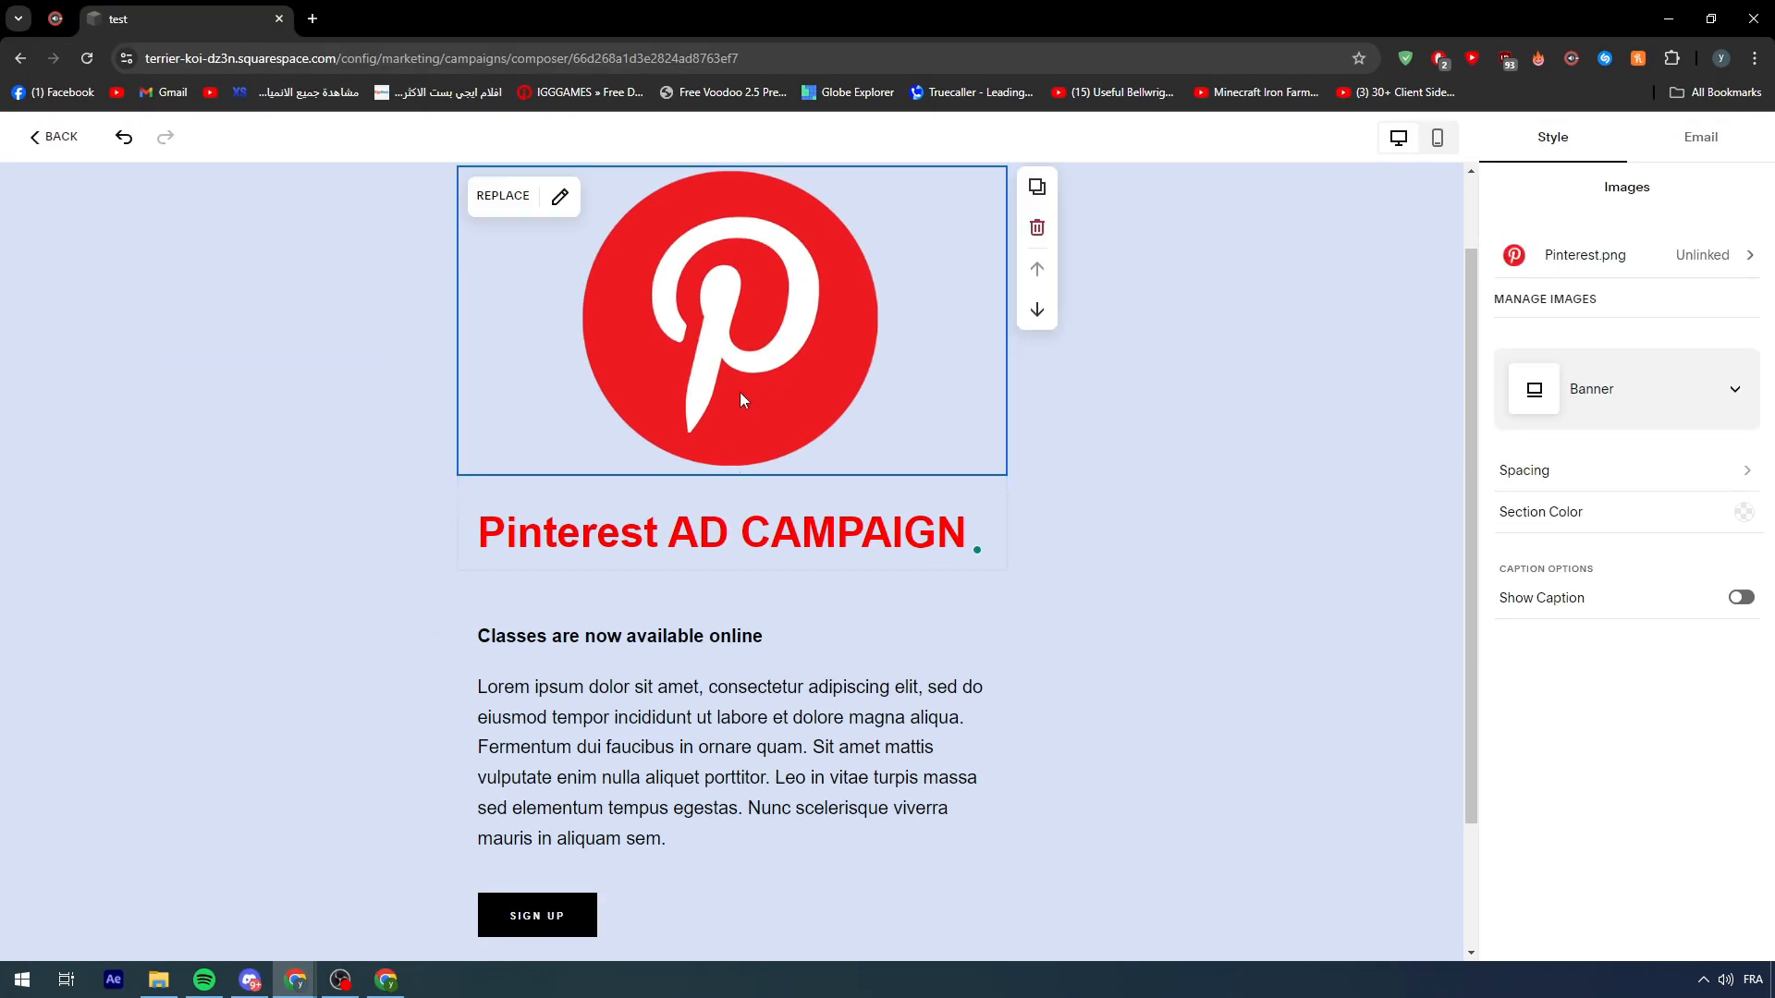
- Centre the Pinterest AD CAMPAIGN heading and make it underlined and italic
{"action": "triple_click", "coordinate": [576, 555]}
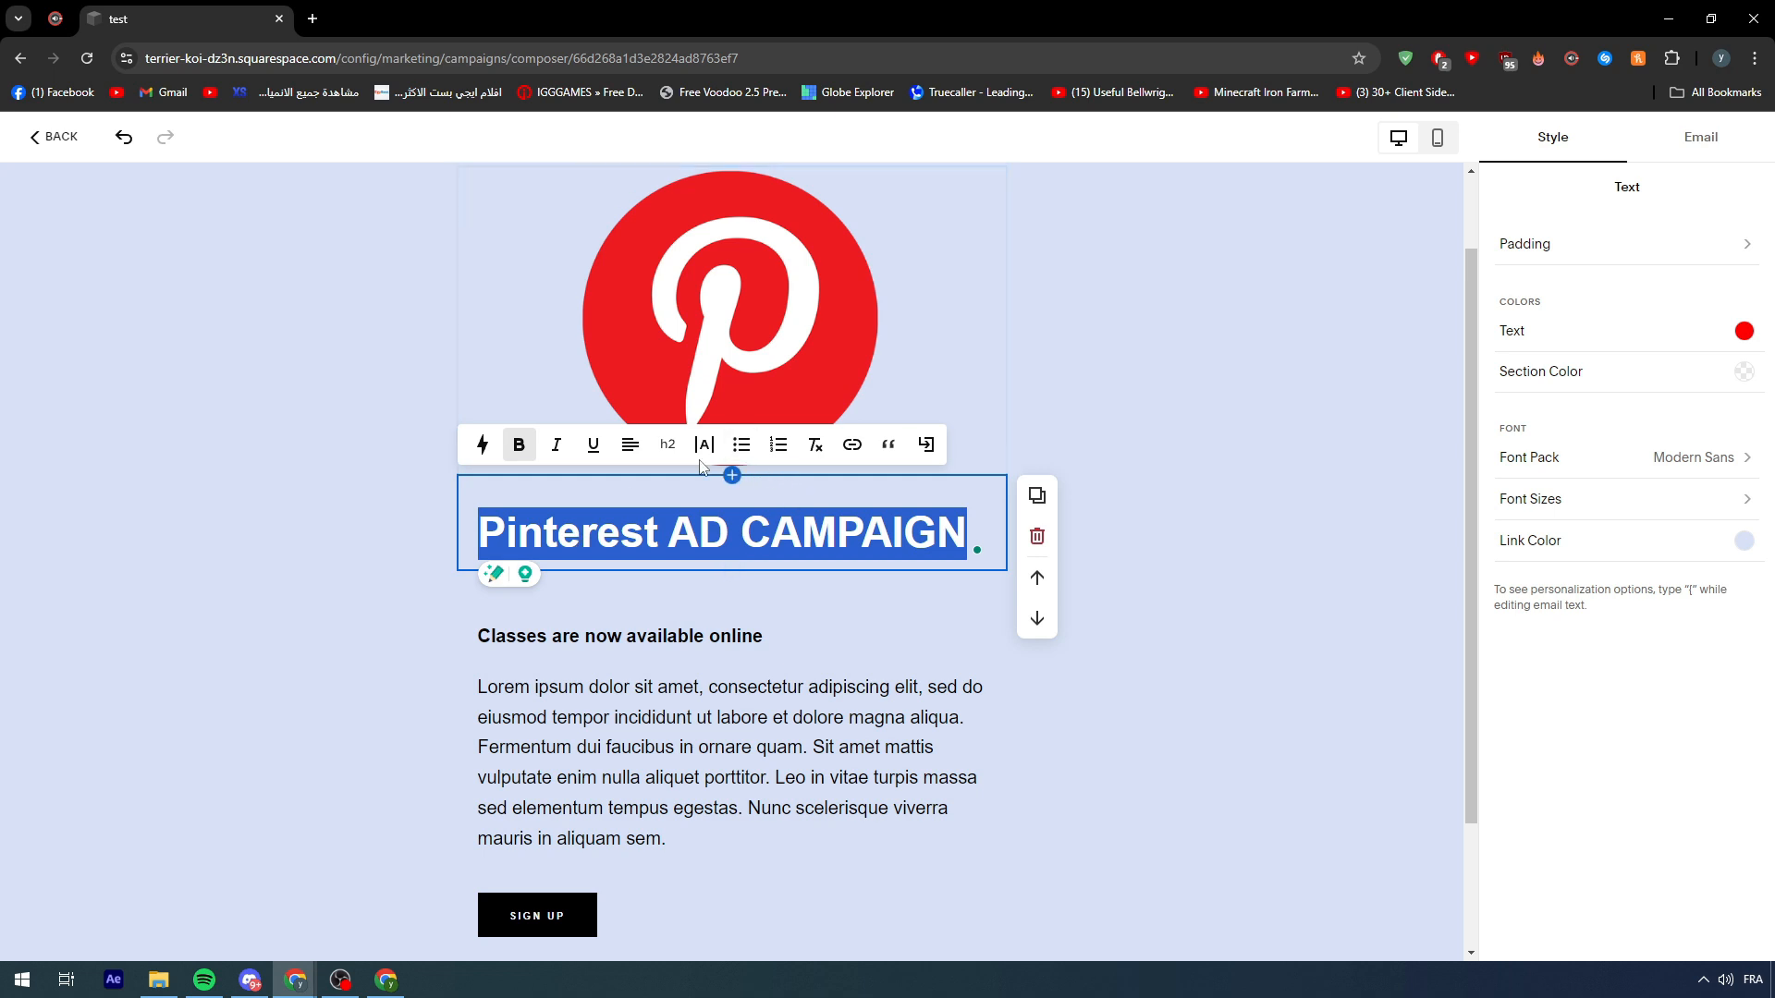
{"action": "left_click", "coordinate": [630, 444]}
{"action": "left_click", "coordinate": [612, 491]}
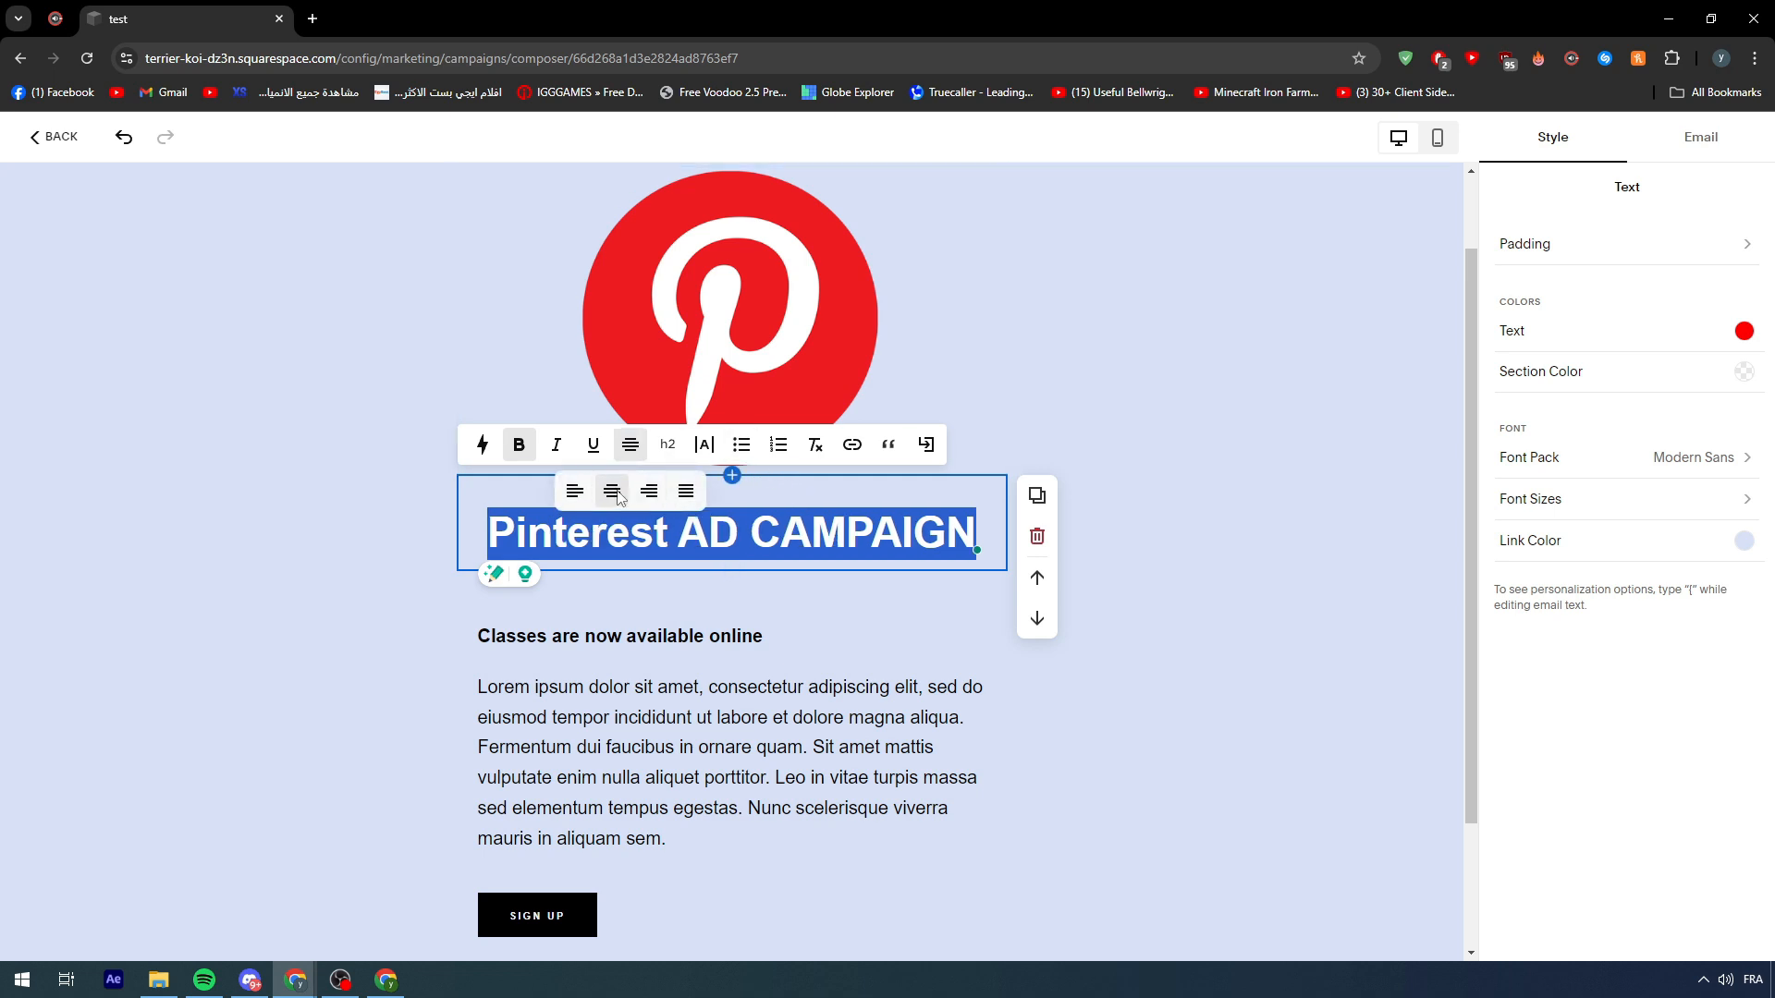
{"action": "left_click", "coordinate": [763, 546]}
{"action": "triple_click", "coordinate": [647, 543]}
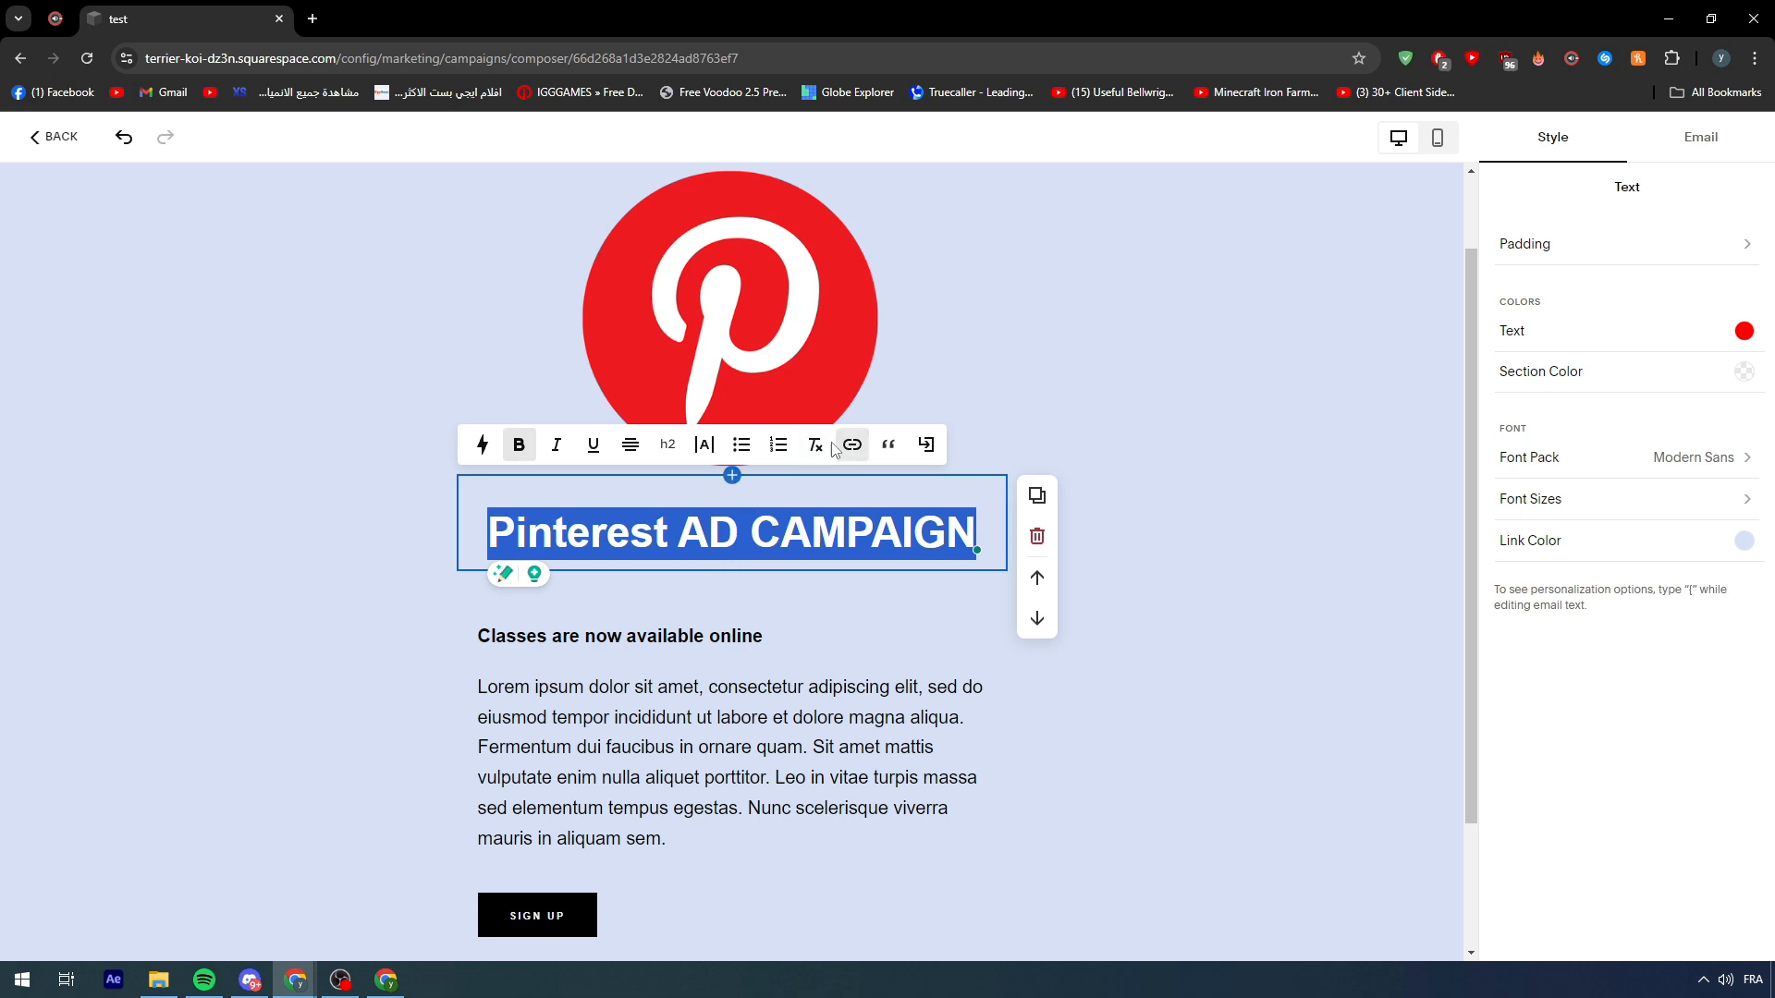
{"action": "left_click", "coordinate": [596, 447]}
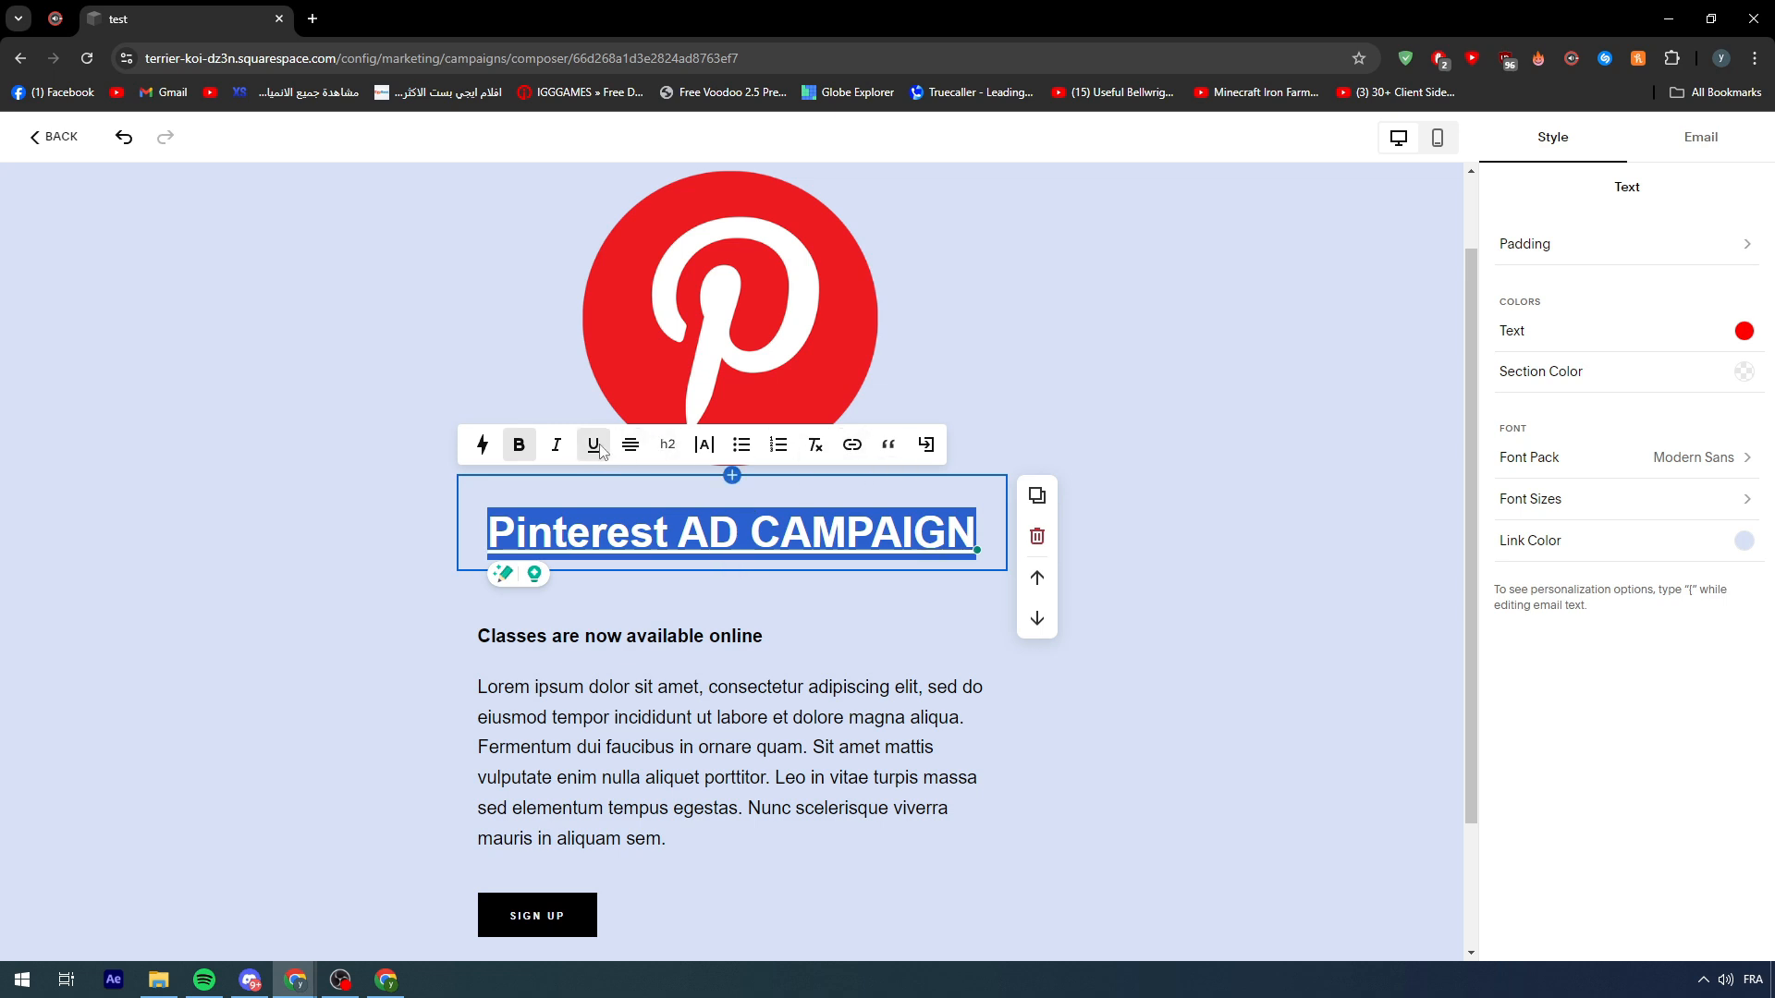
{"action": "left_click", "coordinate": [557, 446]}
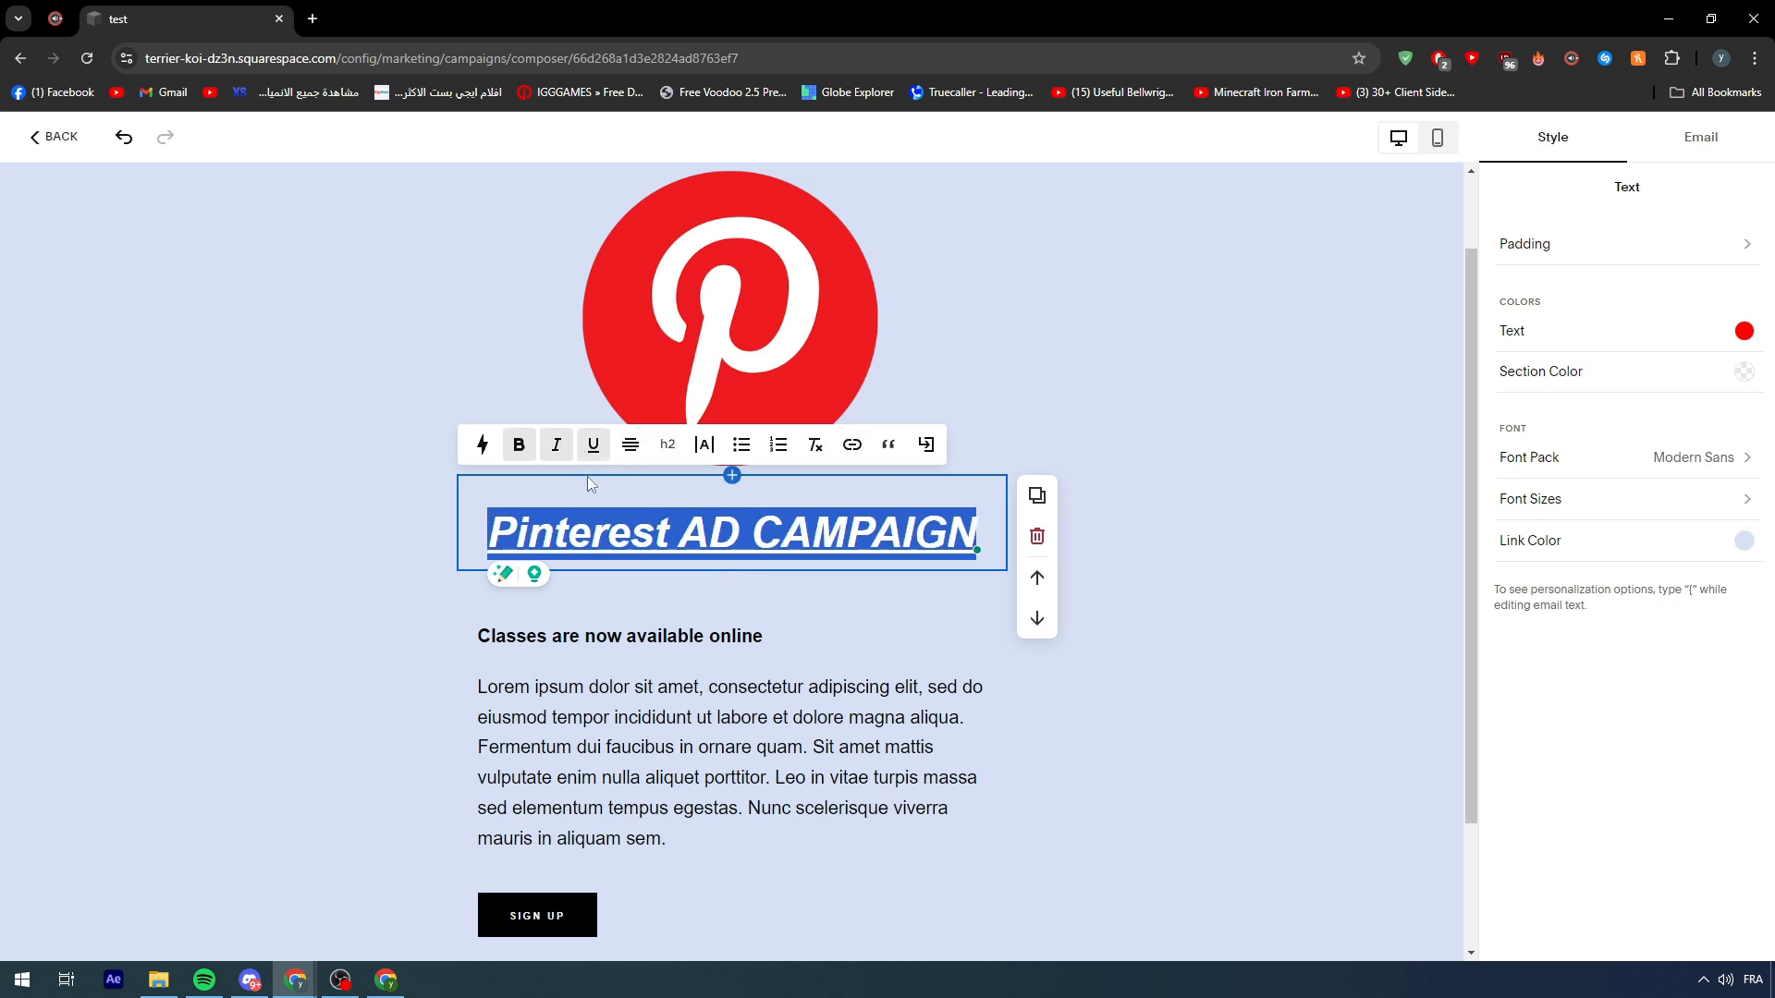
{"action": "left_click", "coordinate": [666, 460]}
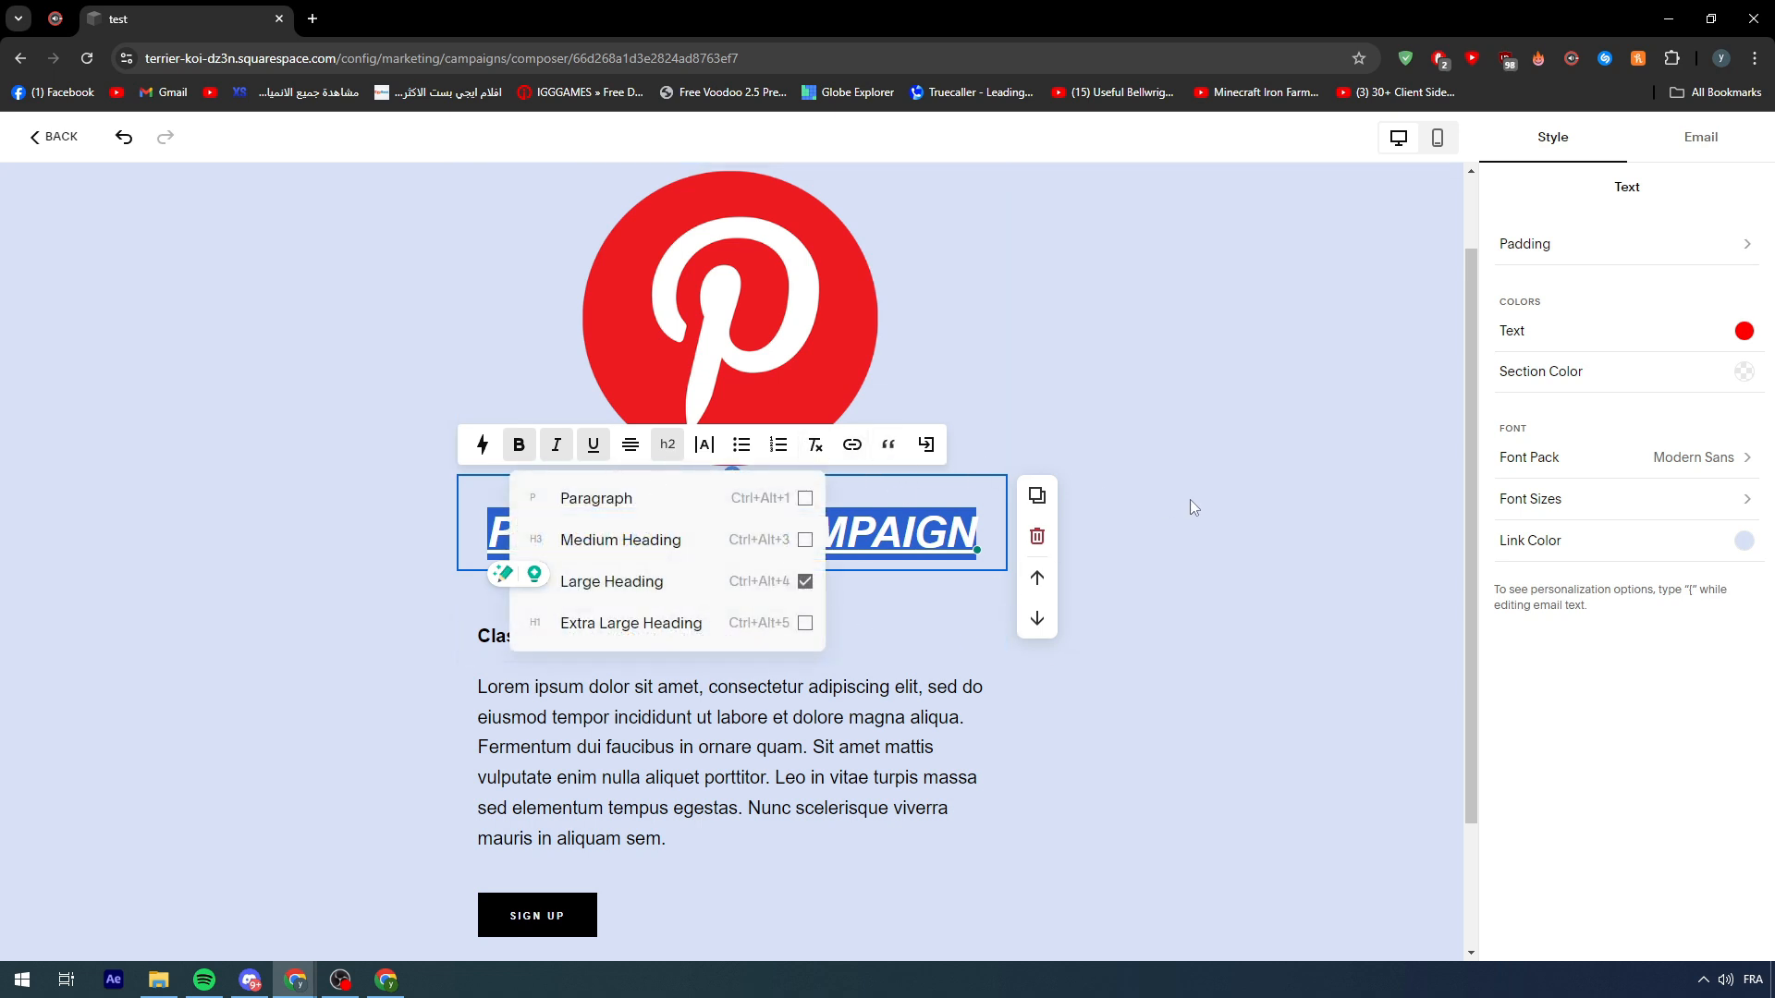
{"action": "left_click", "coordinate": [1164, 517]}
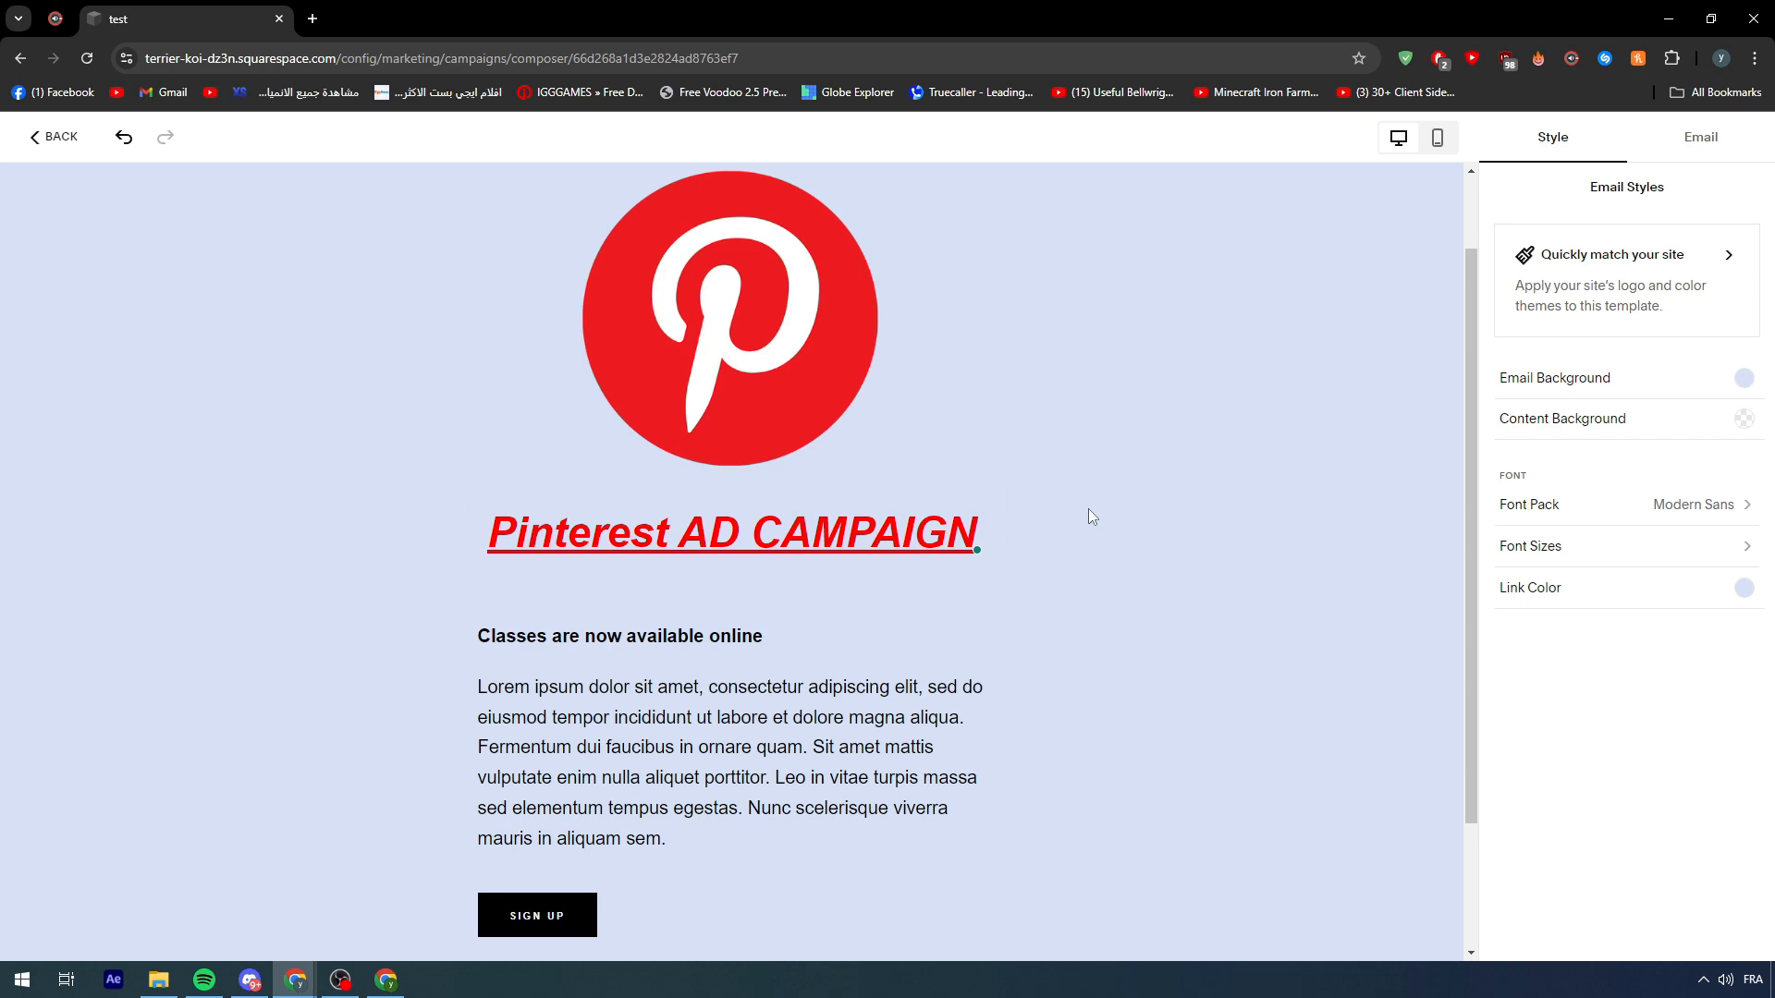
- Review the email, briefly check campaign settings, and select the Sign Up button block
{"action": "scroll", "coordinate": [1045, 536], "scroll_direction": "down", "scroll_amount": 2}
{"action": "scroll", "coordinate": [740, 527], "scroll_direction": "up", "scroll_amount": 3}
{"action": "scroll", "coordinate": [554, 499], "scroll_direction": "down", "scroll_amount": 3}
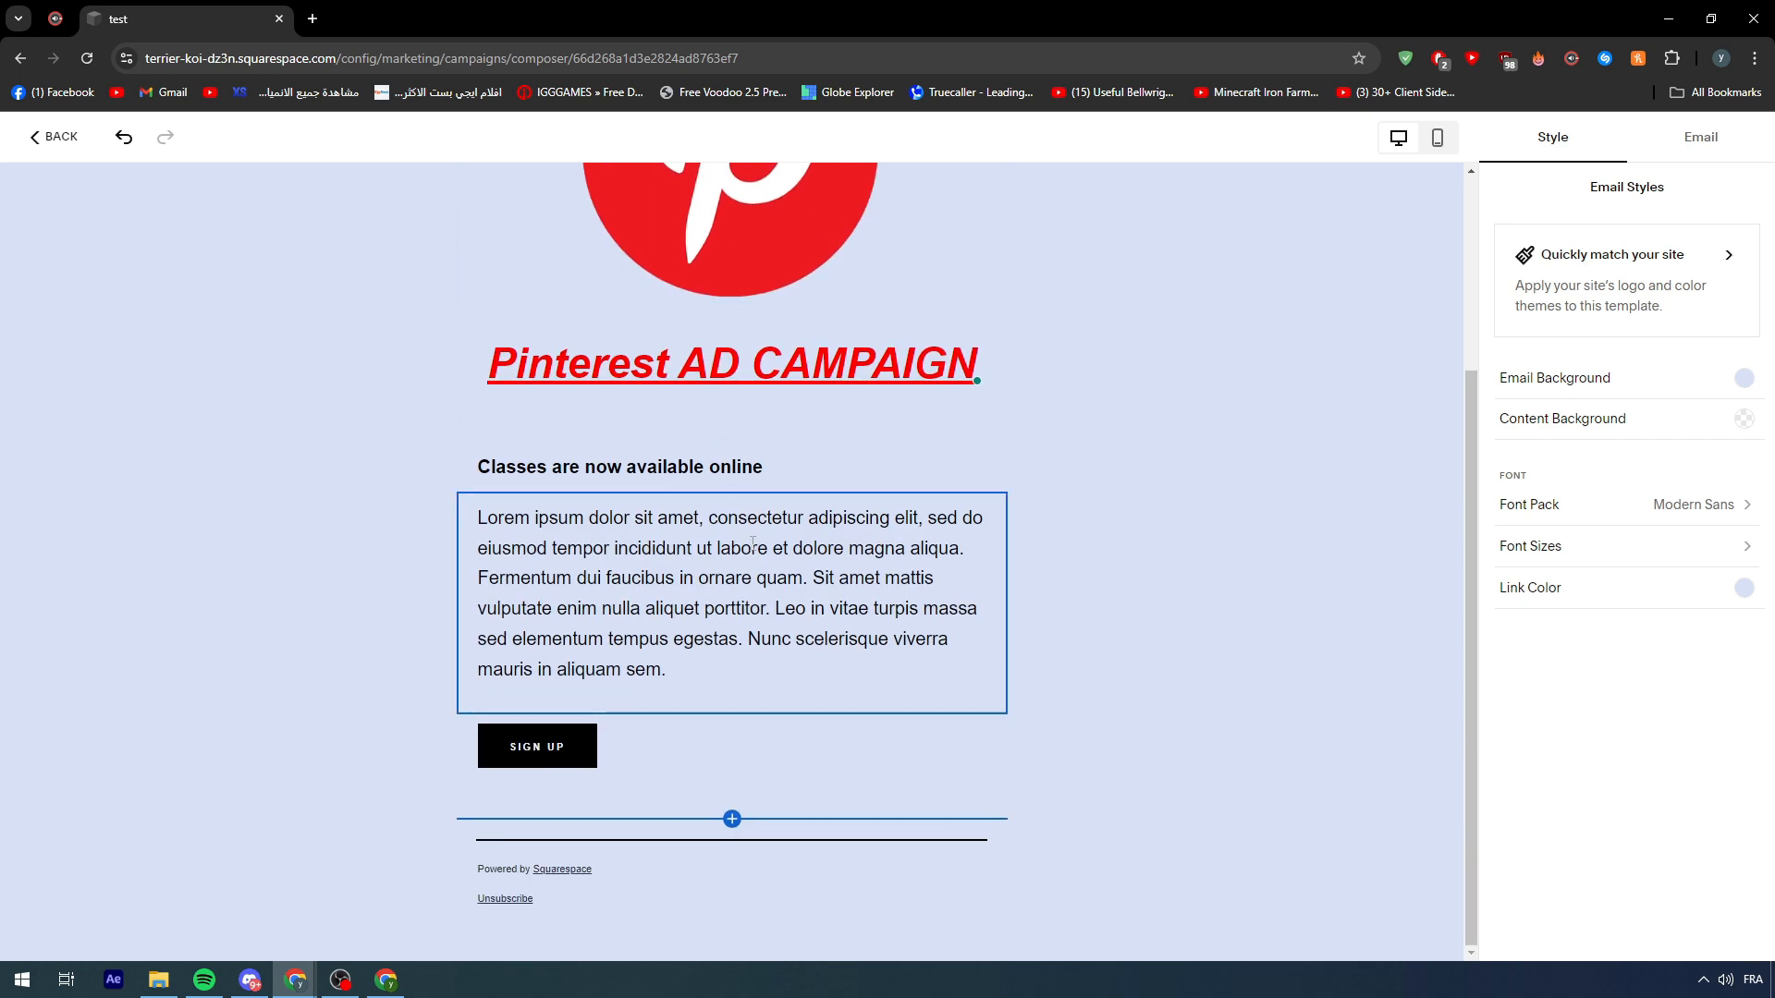
{"action": "scroll", "coordinate": [647, 463], "scroll_direction": "up", "scroll_amount": 3}
{"action": "scroll", "coordinate": [1327, 352], "scroll_direction": "down", "scroll_amount": 3}
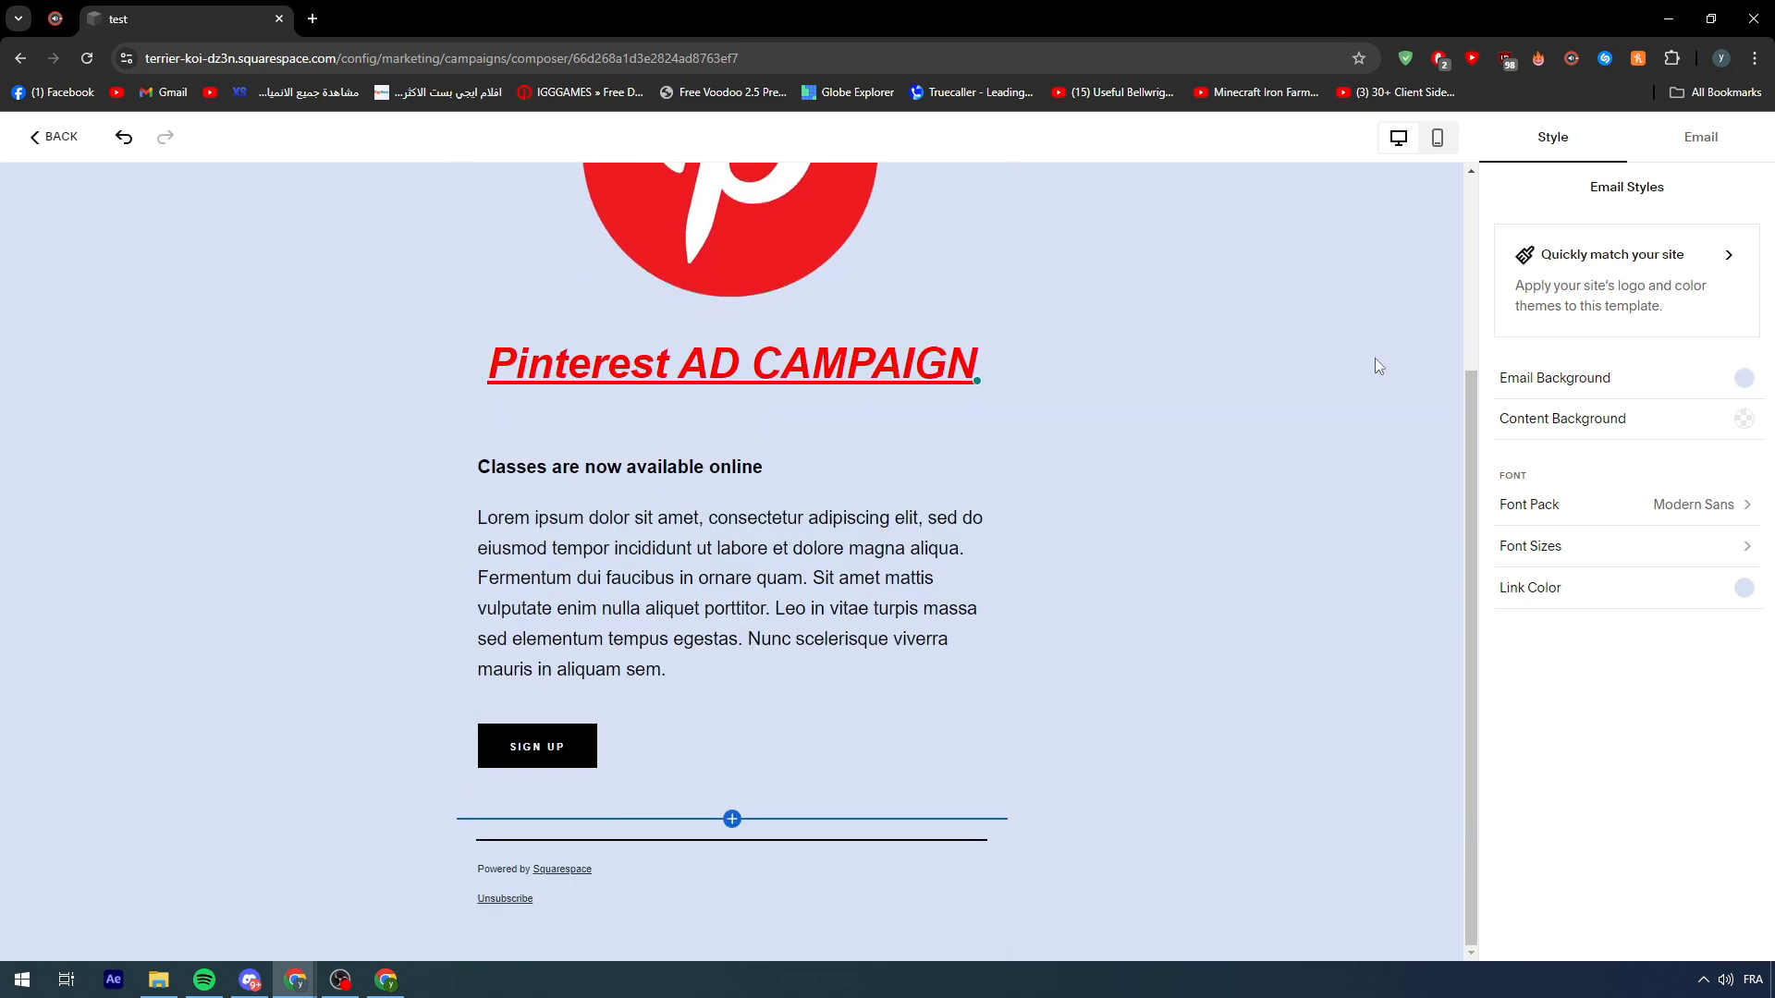
{"action": "scroll", "coordinate": [1393, 298], "scroll_direction": "up", "scroll_amount": 3}
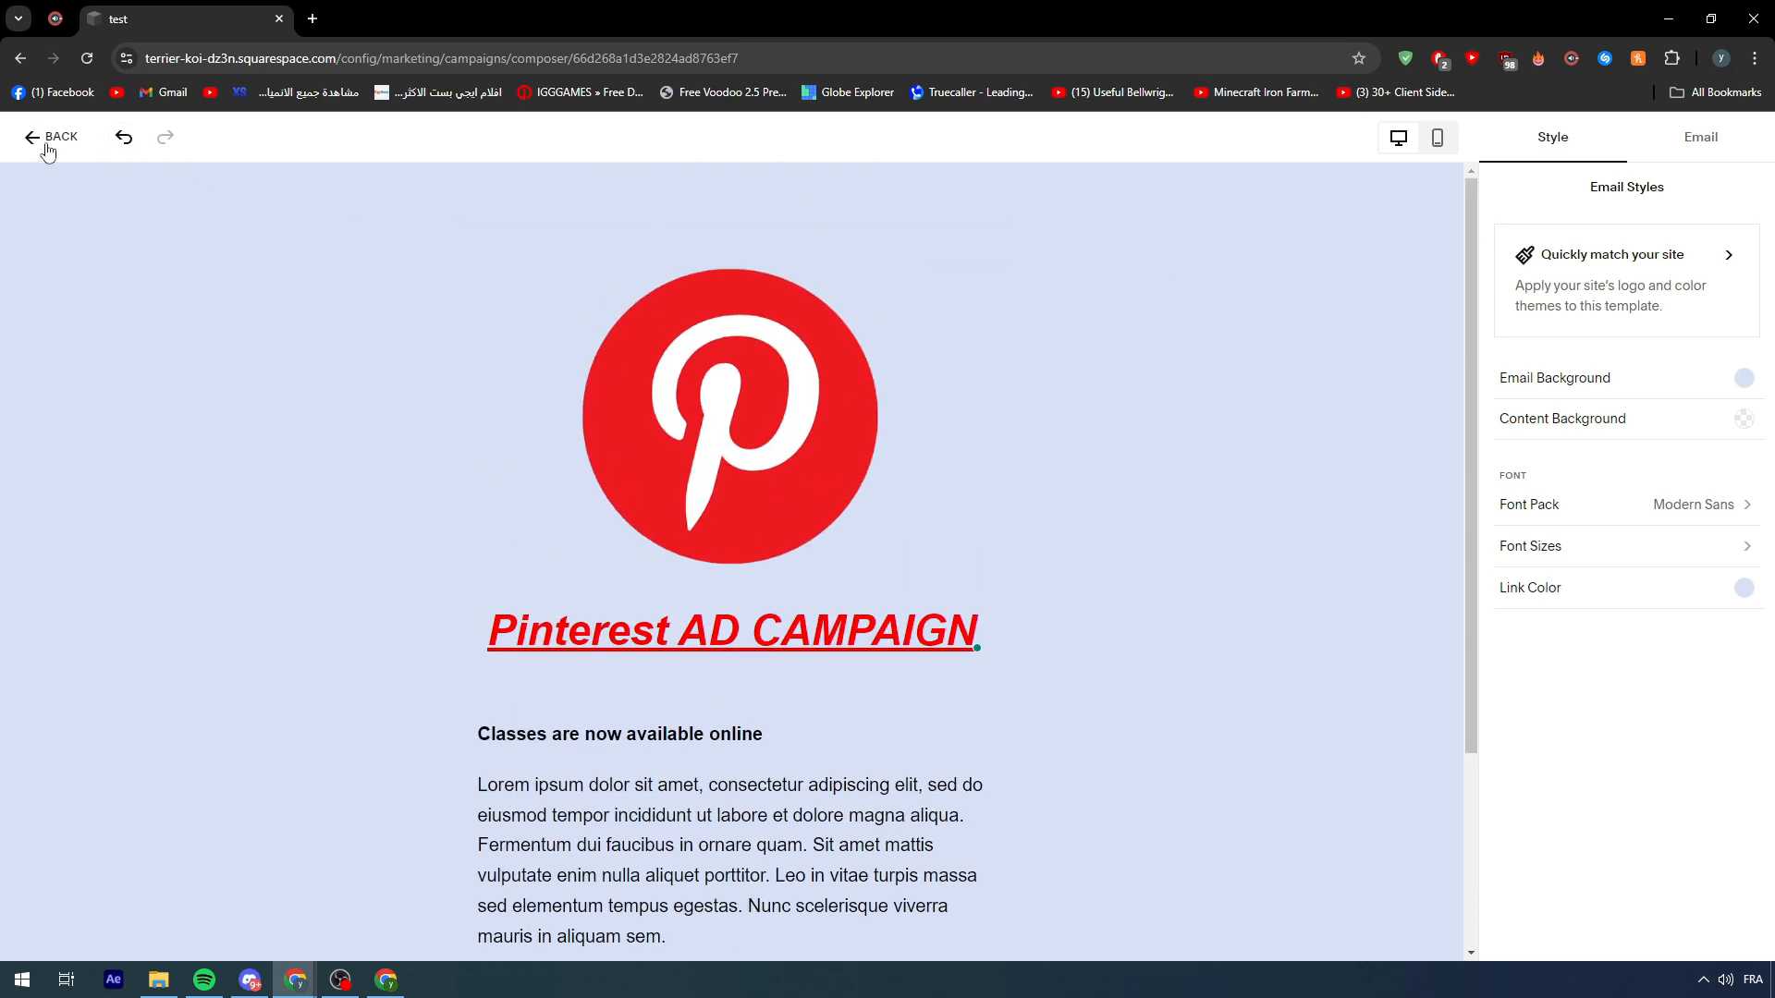
{"action": "left_click", "coordinate": [1696, 141]}
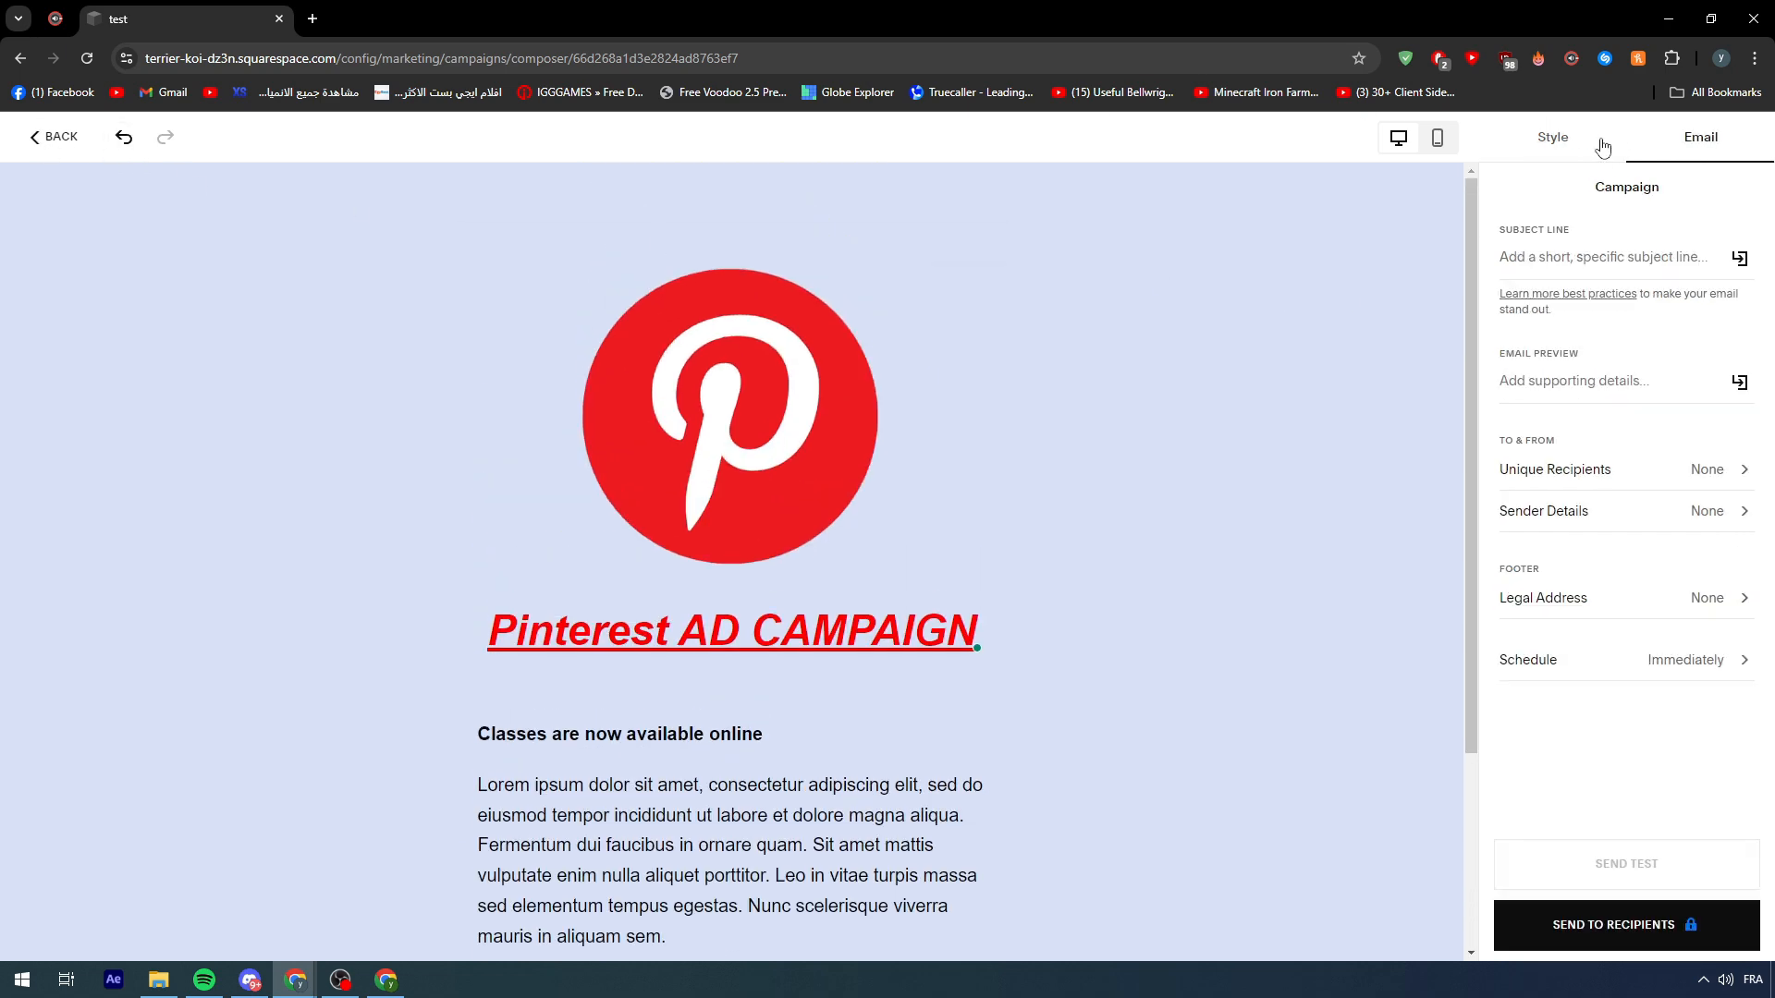
{"action": "left_click", "coordinate": [1572, 146]}
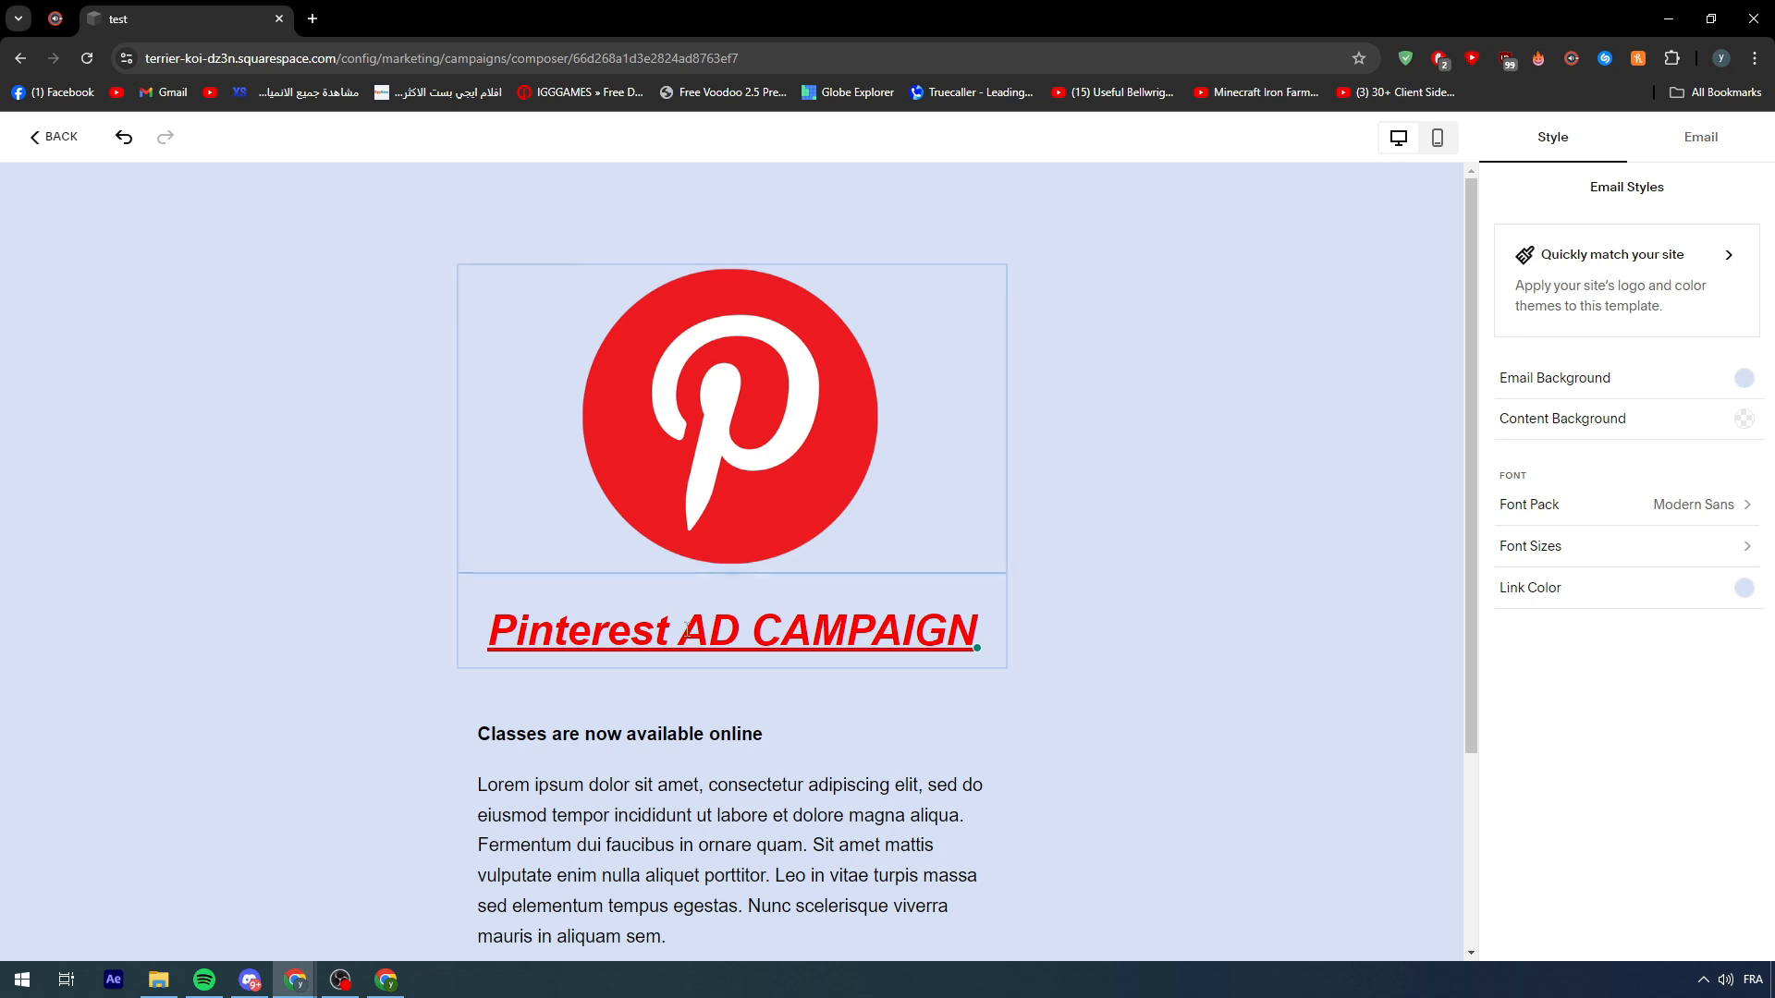
{"action": "scroll", "coordinate": [555, 651], "scroll_direction": "down", "scroll_amount": 3}
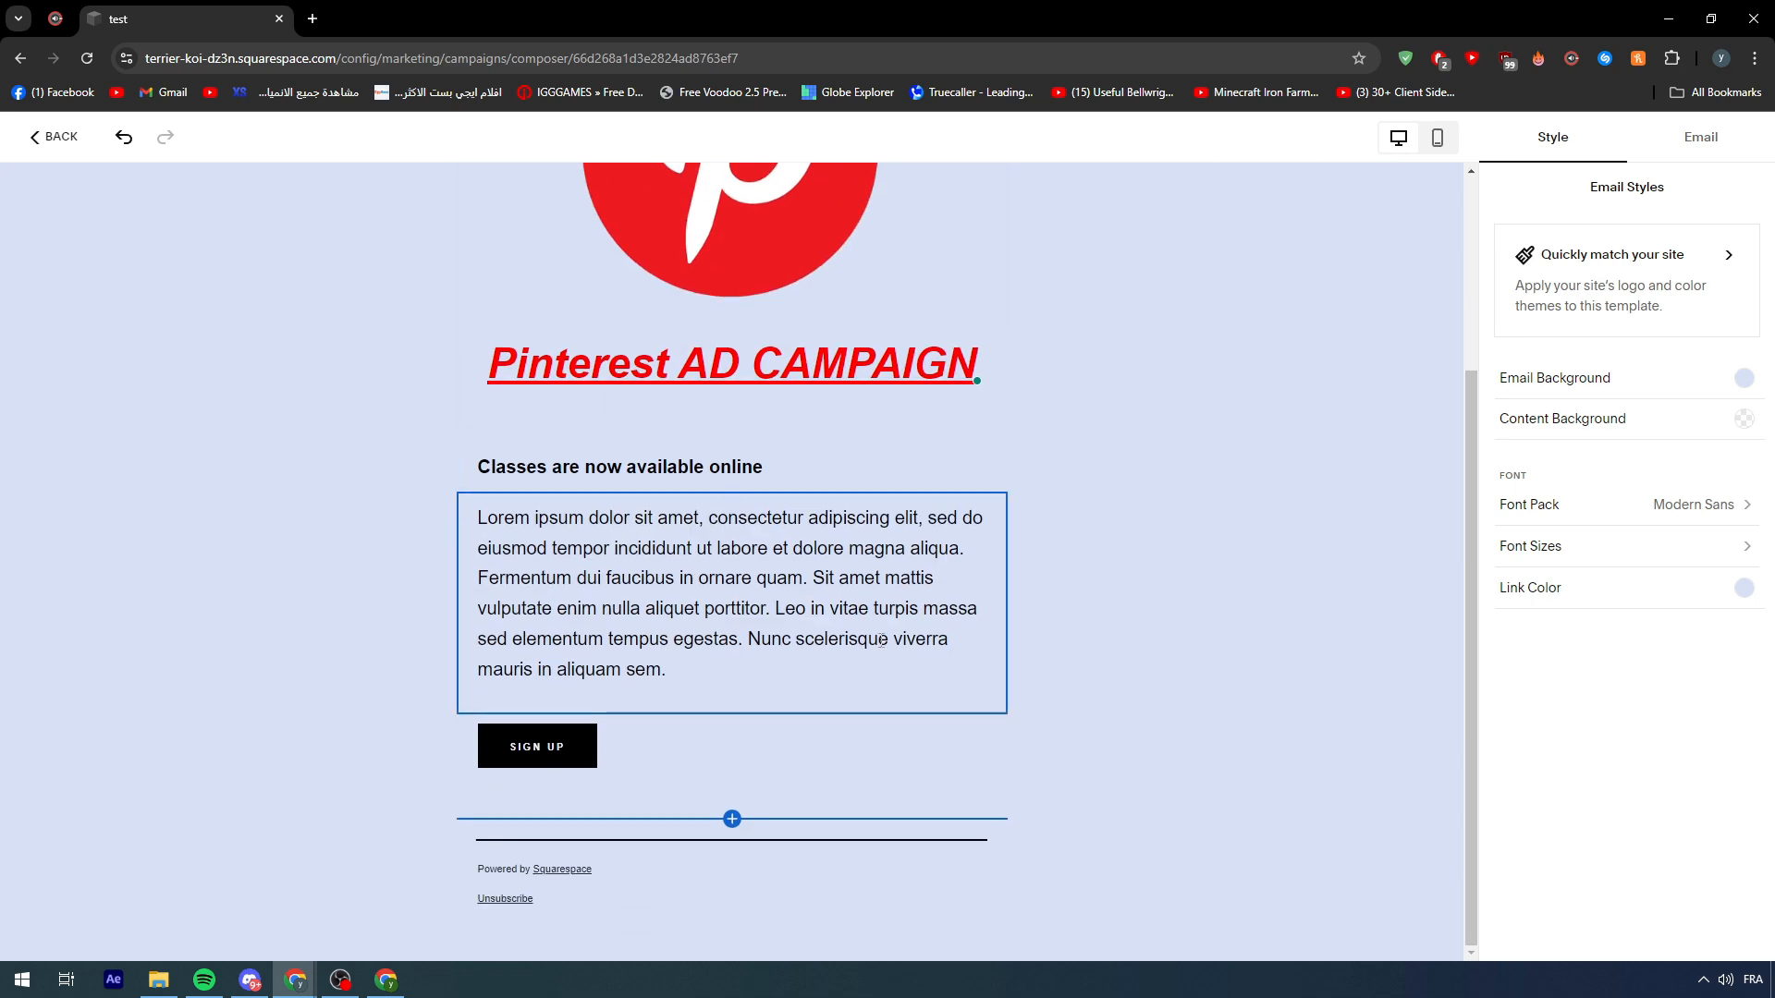
{"action": "left_click", "coordinate": [573, 760]}
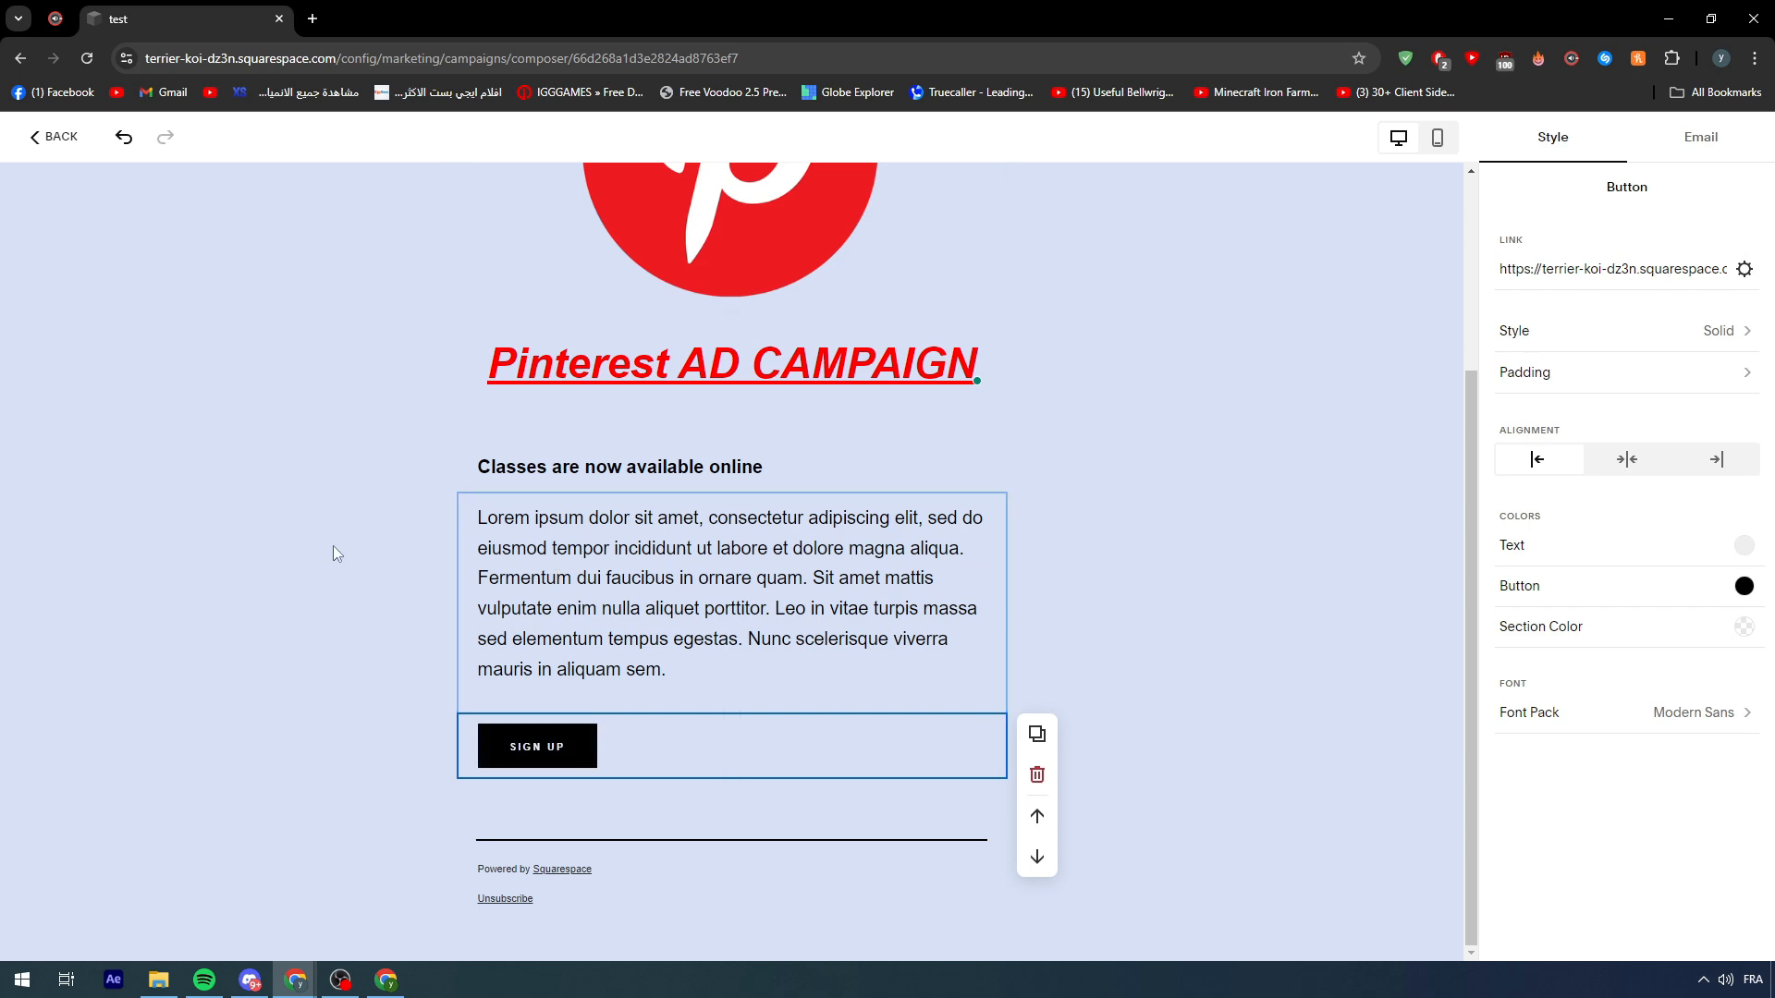
{"action": "scroll", "coordinate": [413, 361], "scroll_direction": "up", "scroll_amount": 3}
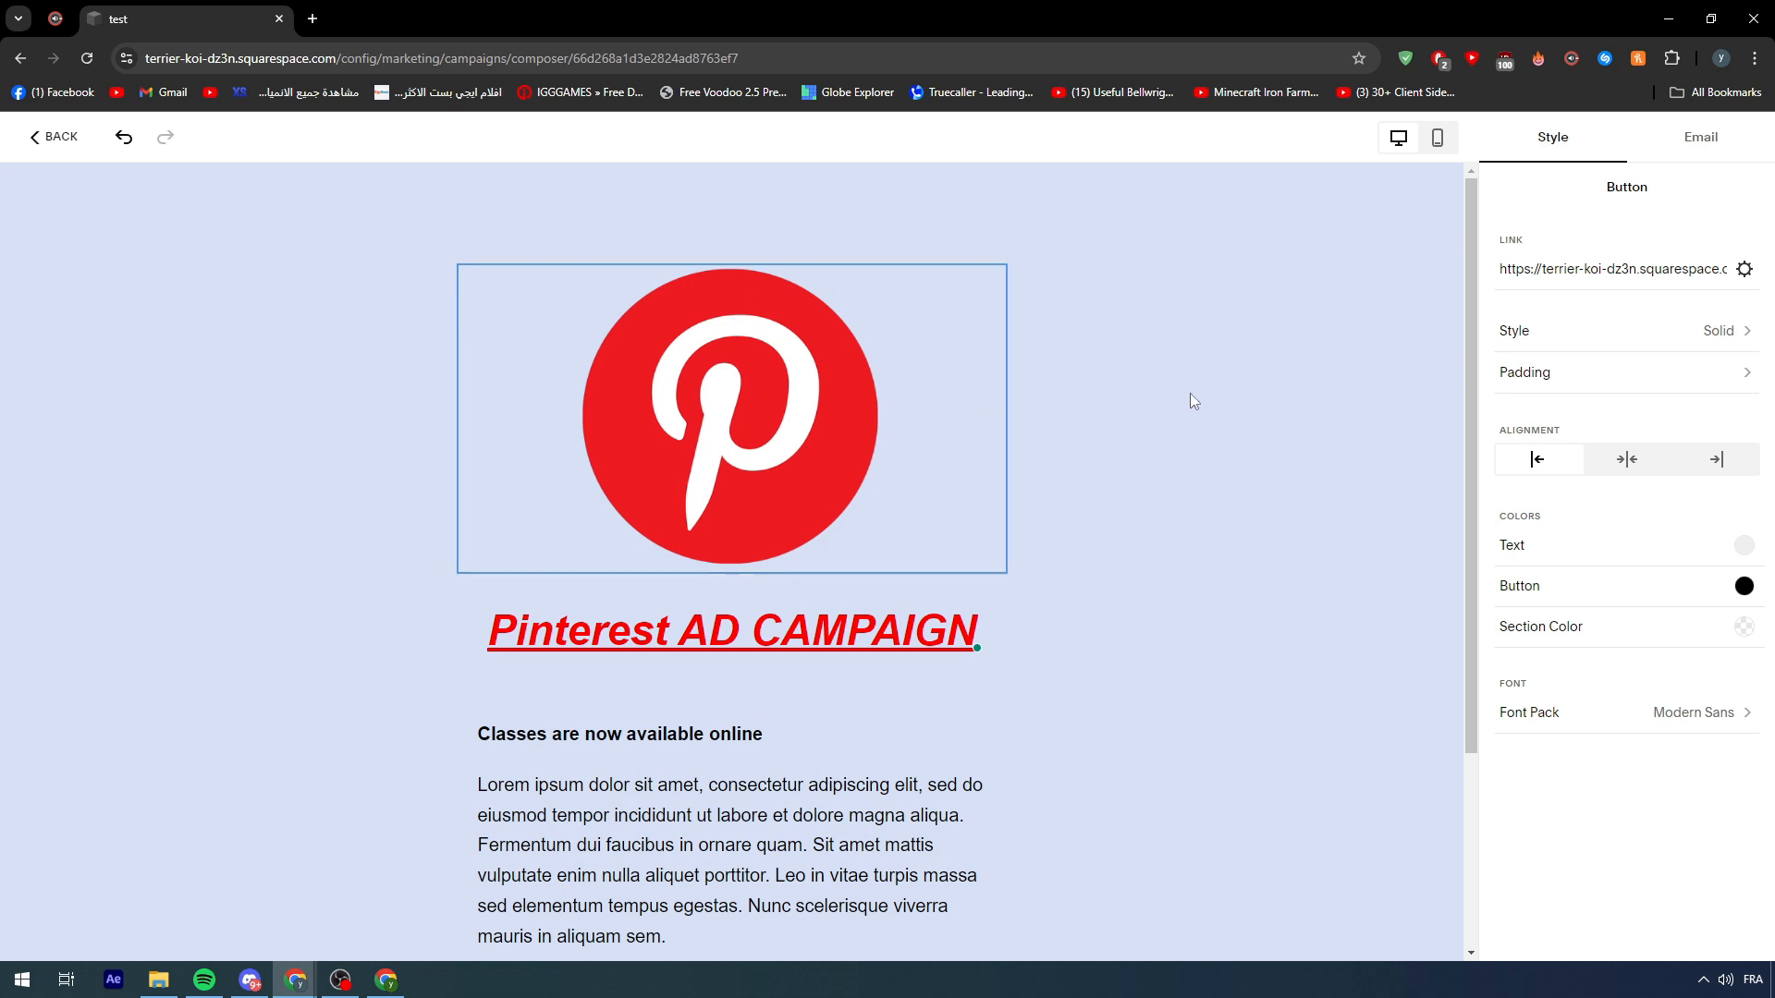
- Set the email background to white and return to the Email Campaigns dashboard, now at 33%
{"action": "left_click", "coordinate": [1168, 362]}
{"action": "left_click", "coordinate": [1745, 377]}
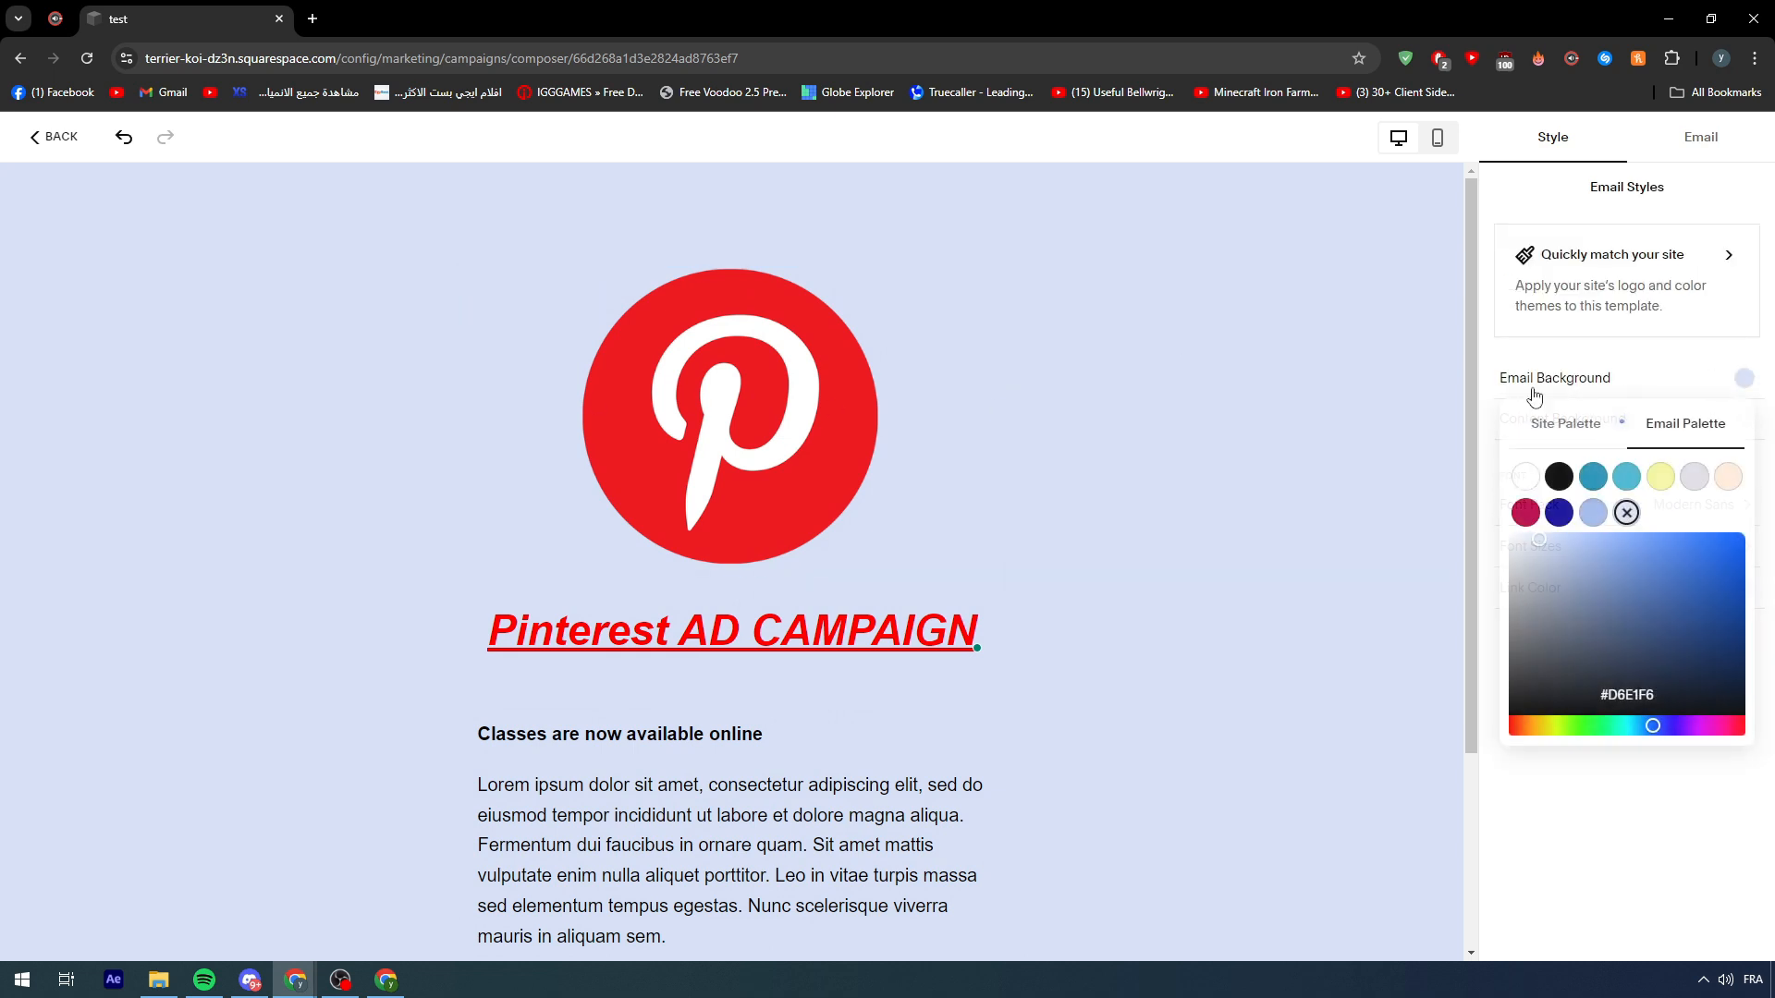
{"action": "left_click", "coordinate": [1557, 478]}
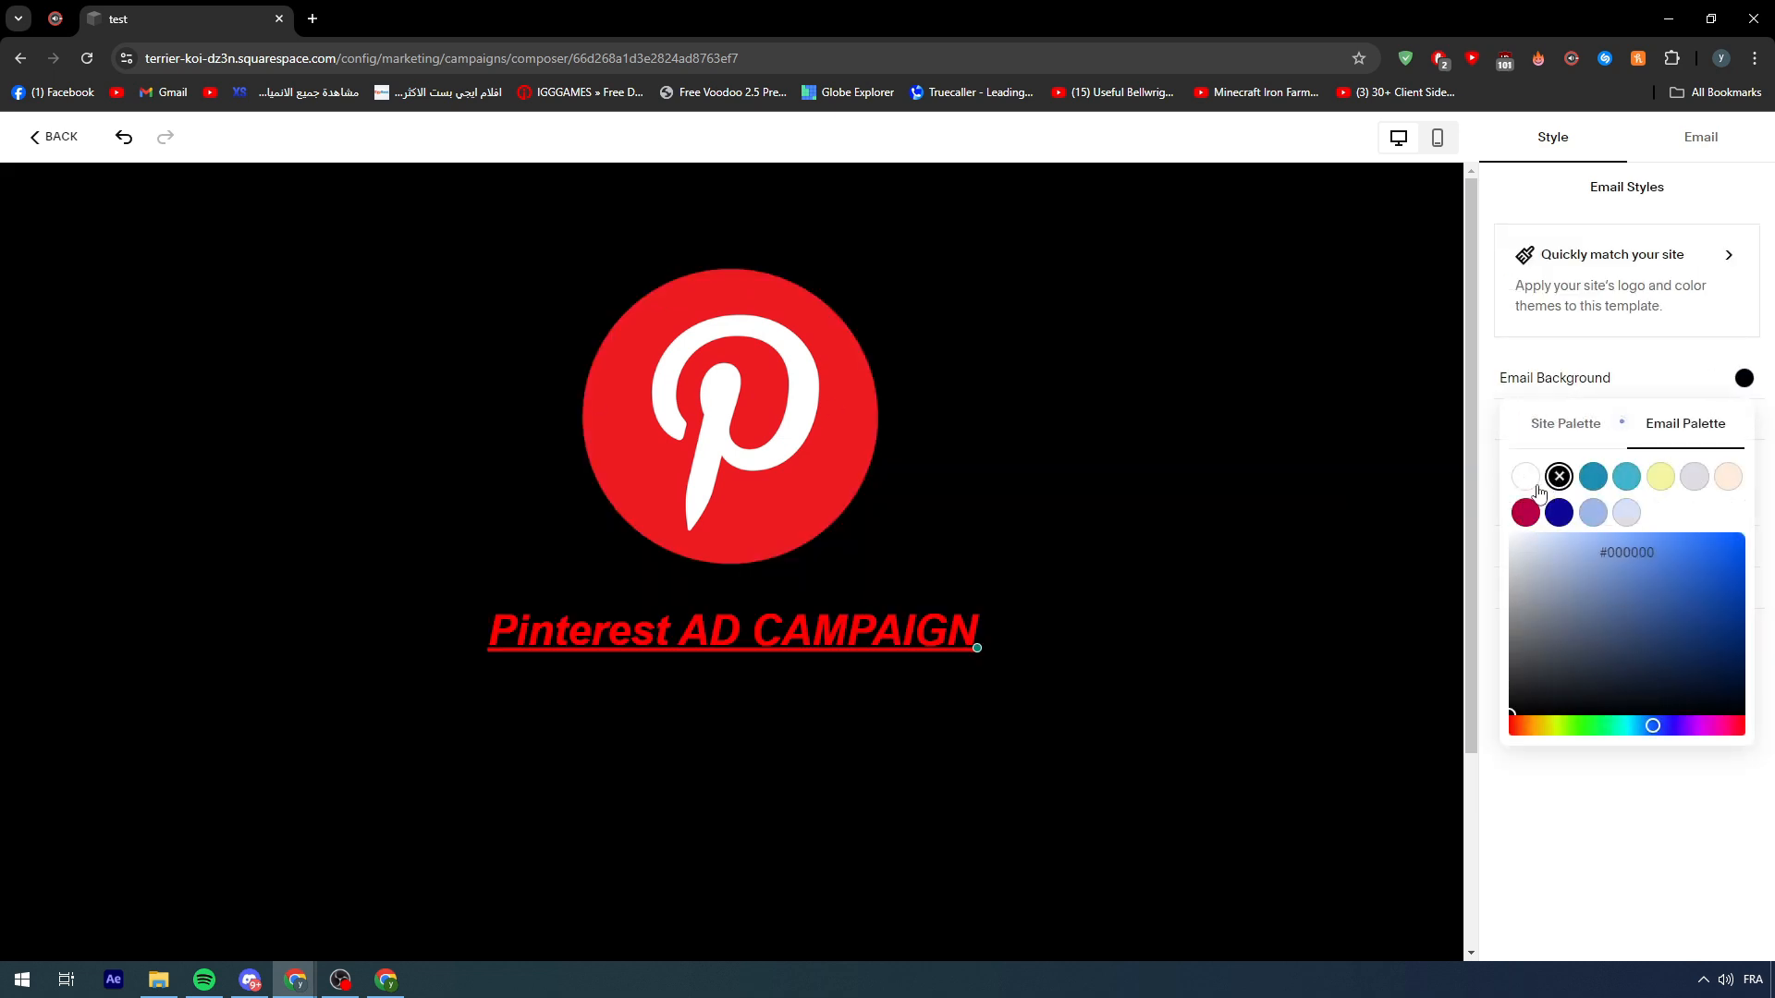
{"action": "left_click", "coordinate": [1527, 479]}
{"action": "left_click", "coordinate": [1235, 490]}
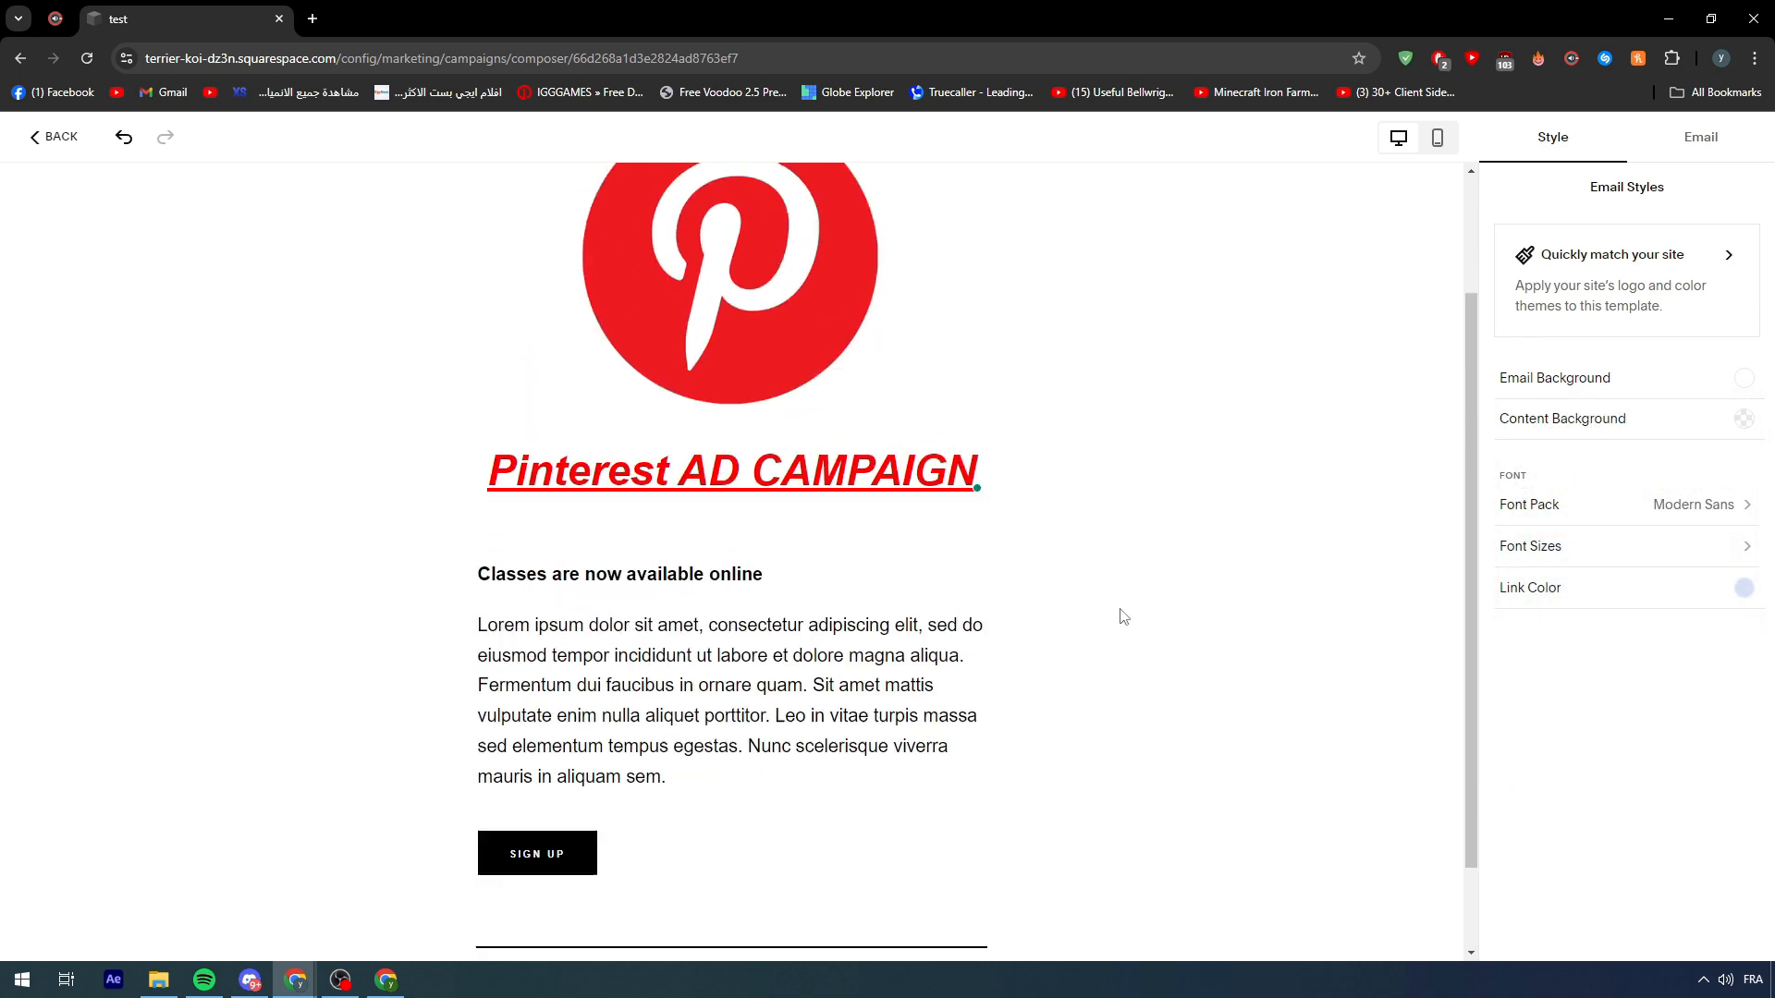
{"action": "left_click", "coordinate": [51, 139]}
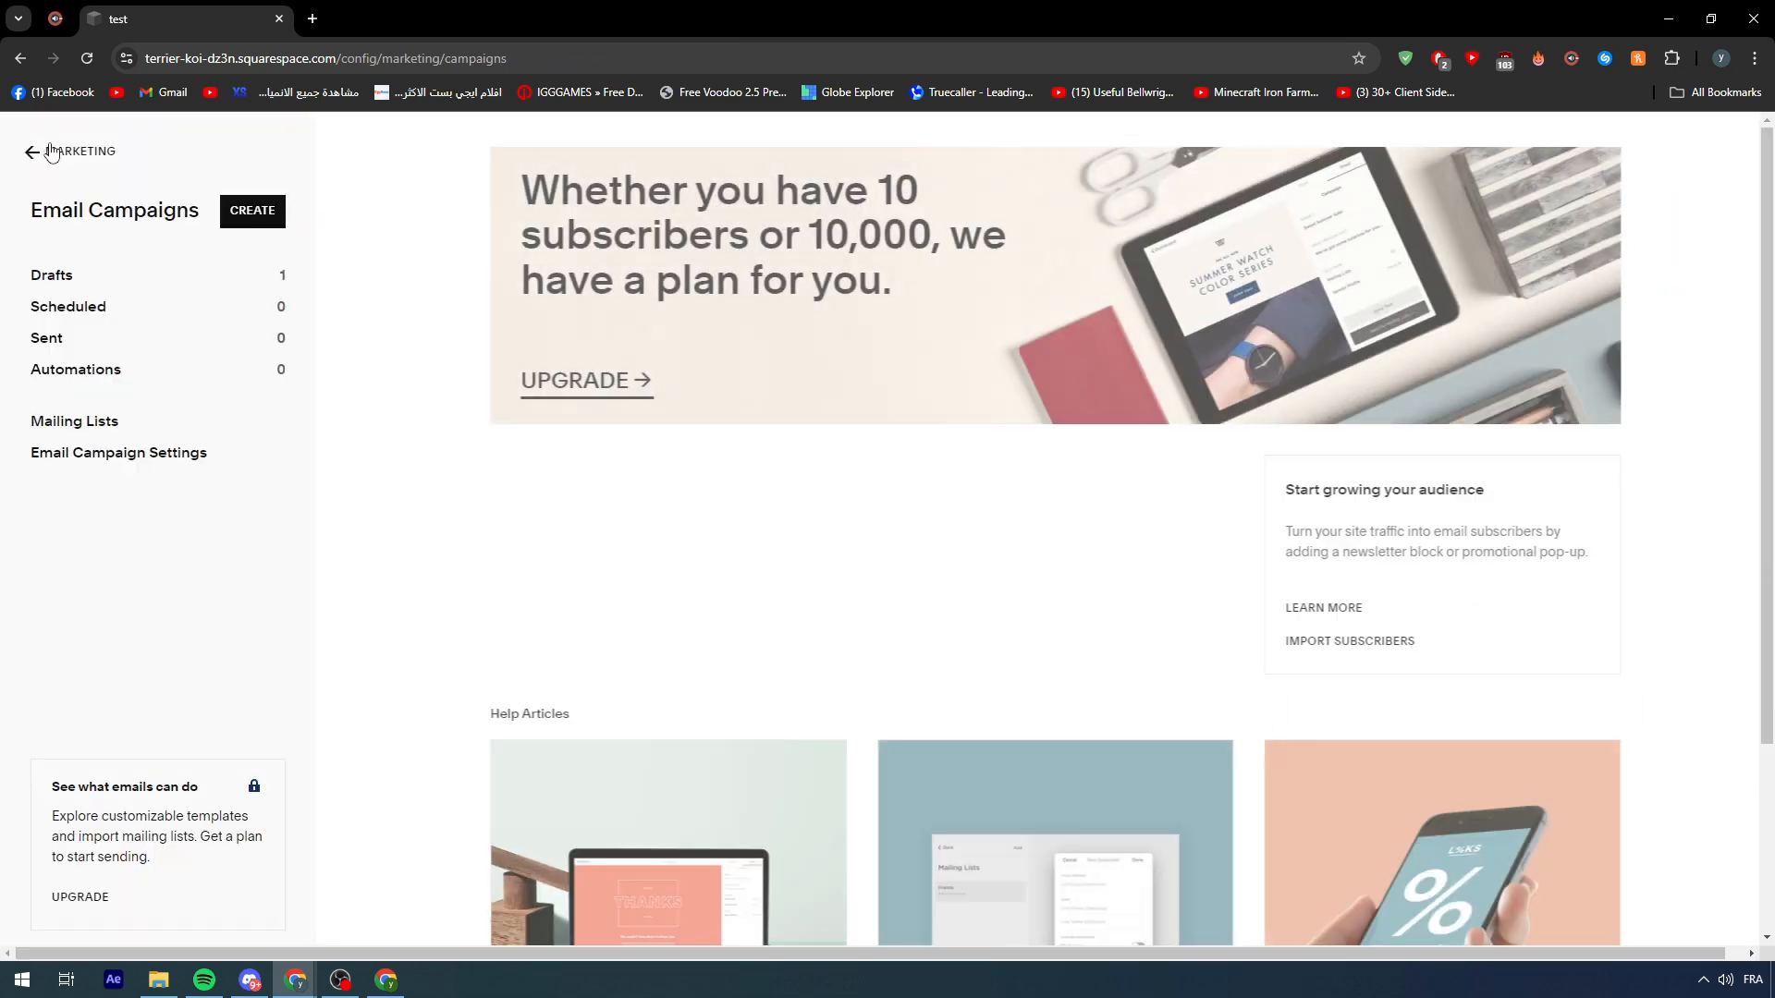
{"action": "scroll", "coordinate": [610, 638], "scroll_direction": "down", "scroll_amount": 2}
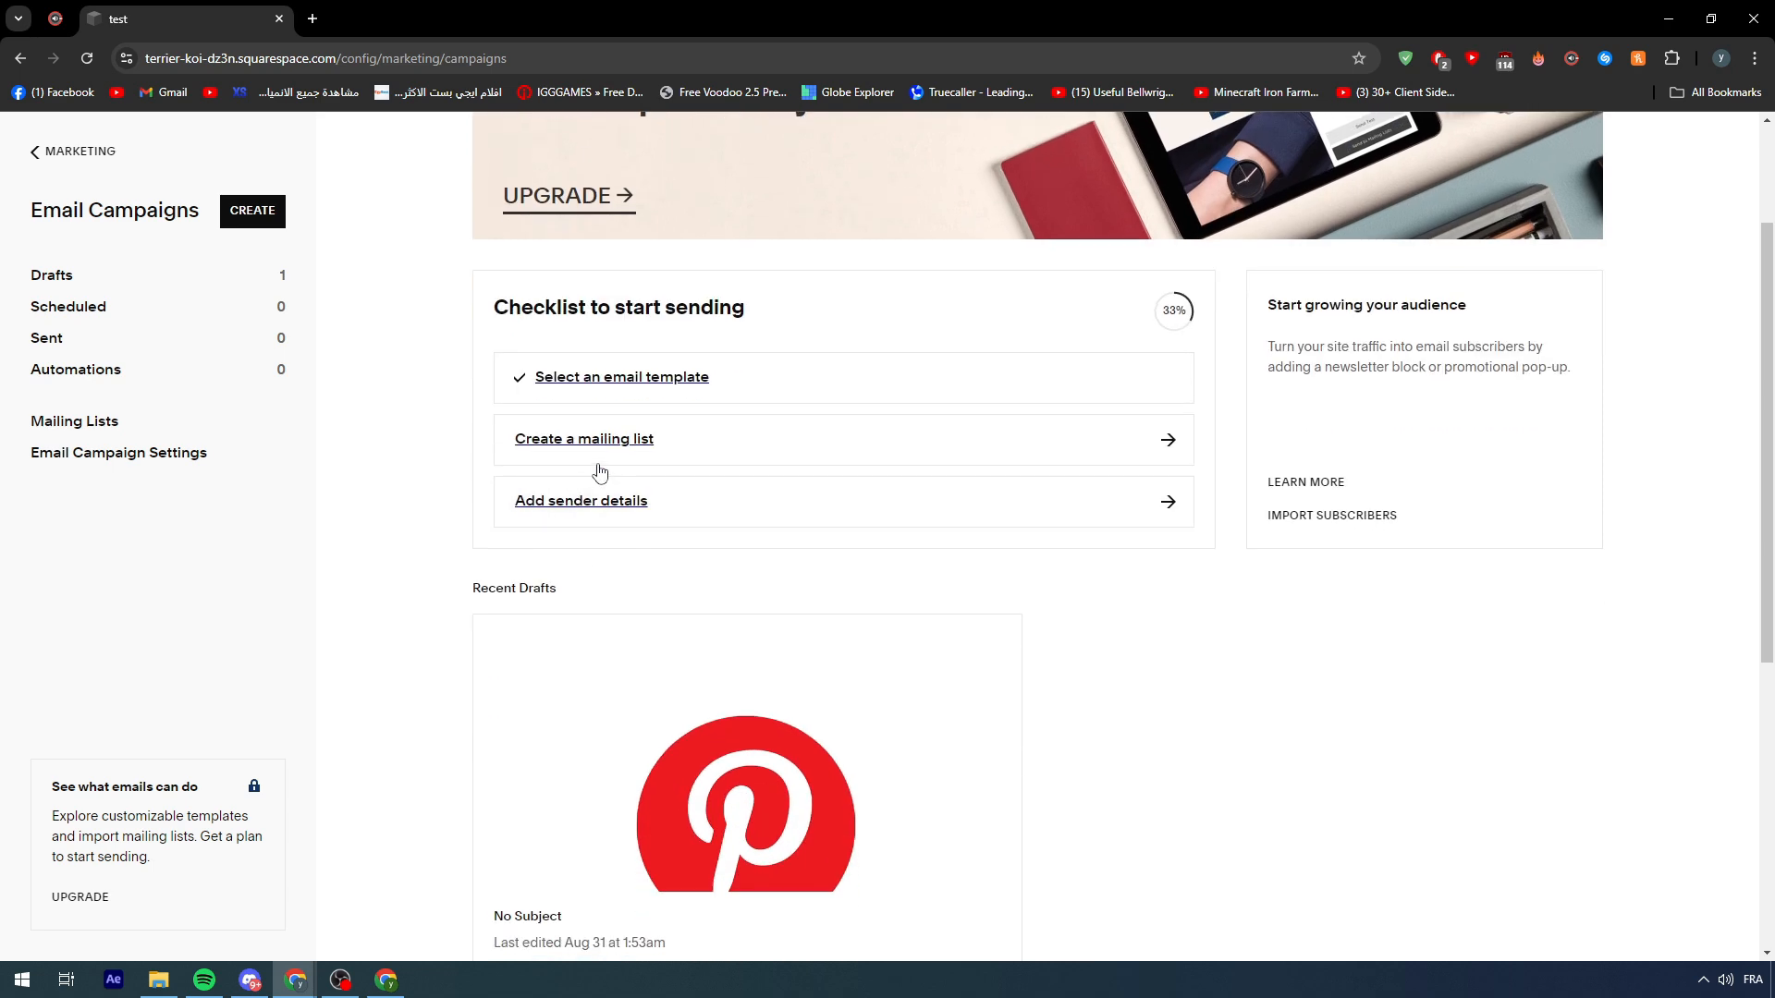
- Create a new mailing list named 'Clients' and start adding subscribers to it
{"action": "left_click", "coordinate": [646, 440]}
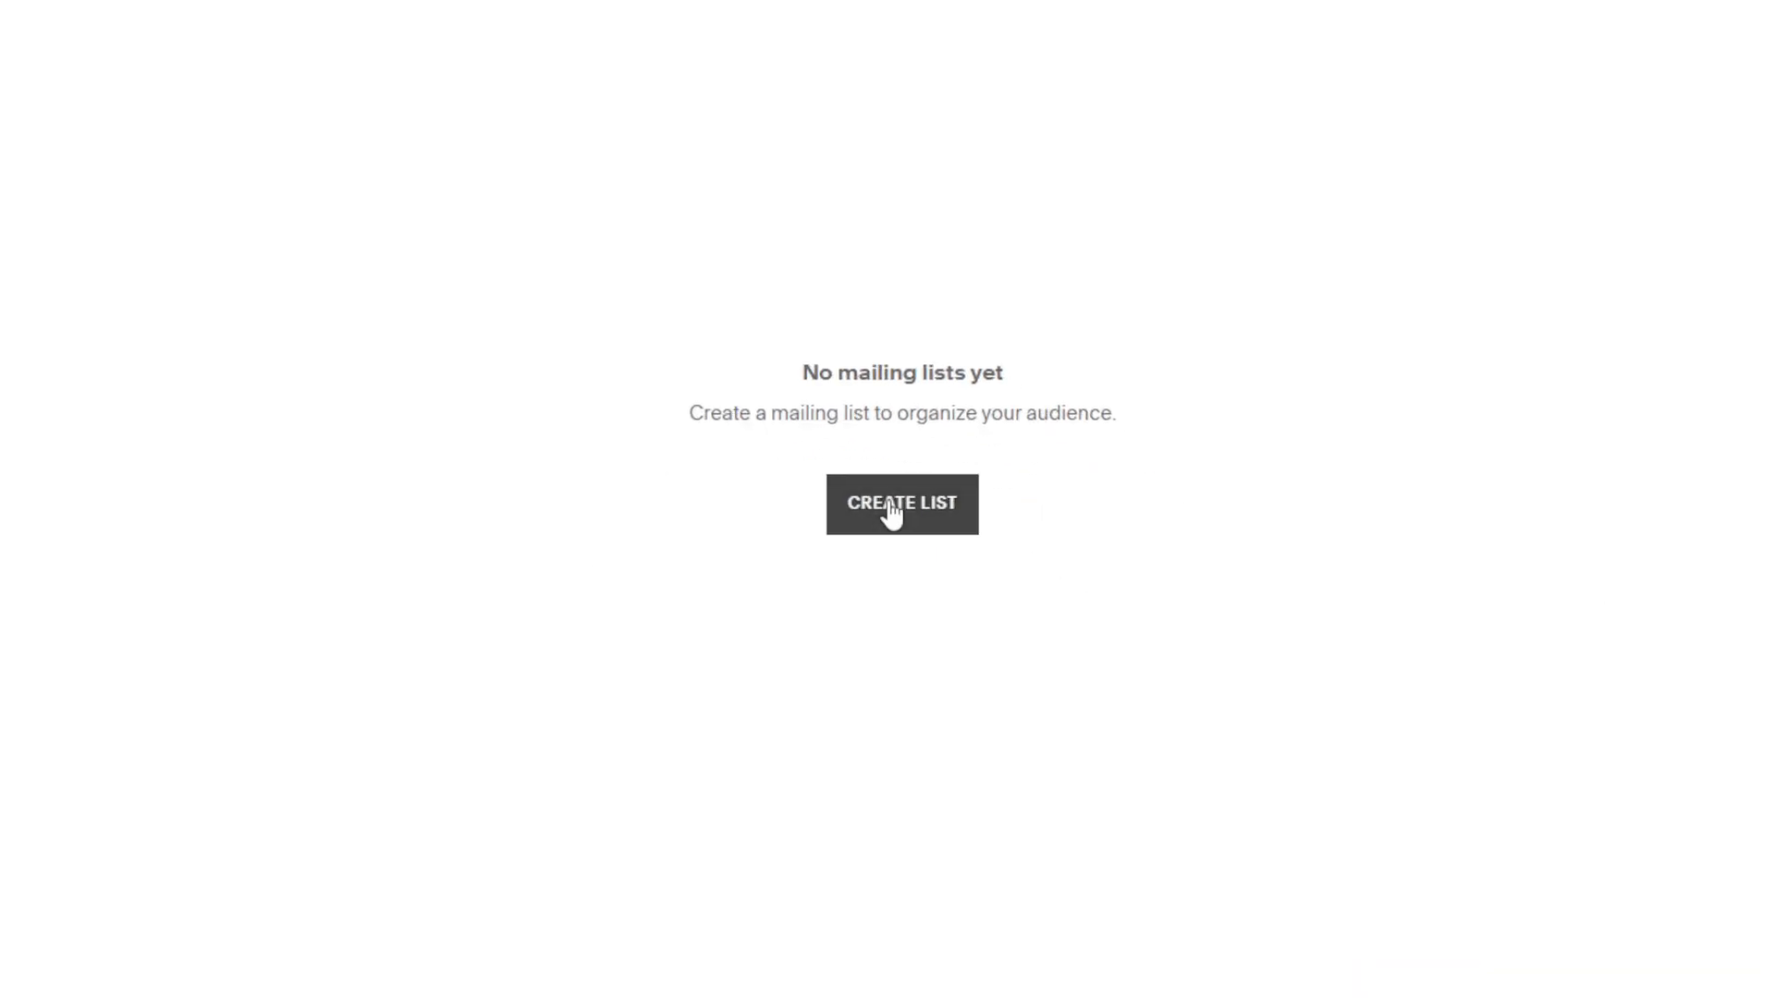
{"action": "left_click", "coordinate": [1039, 571]}
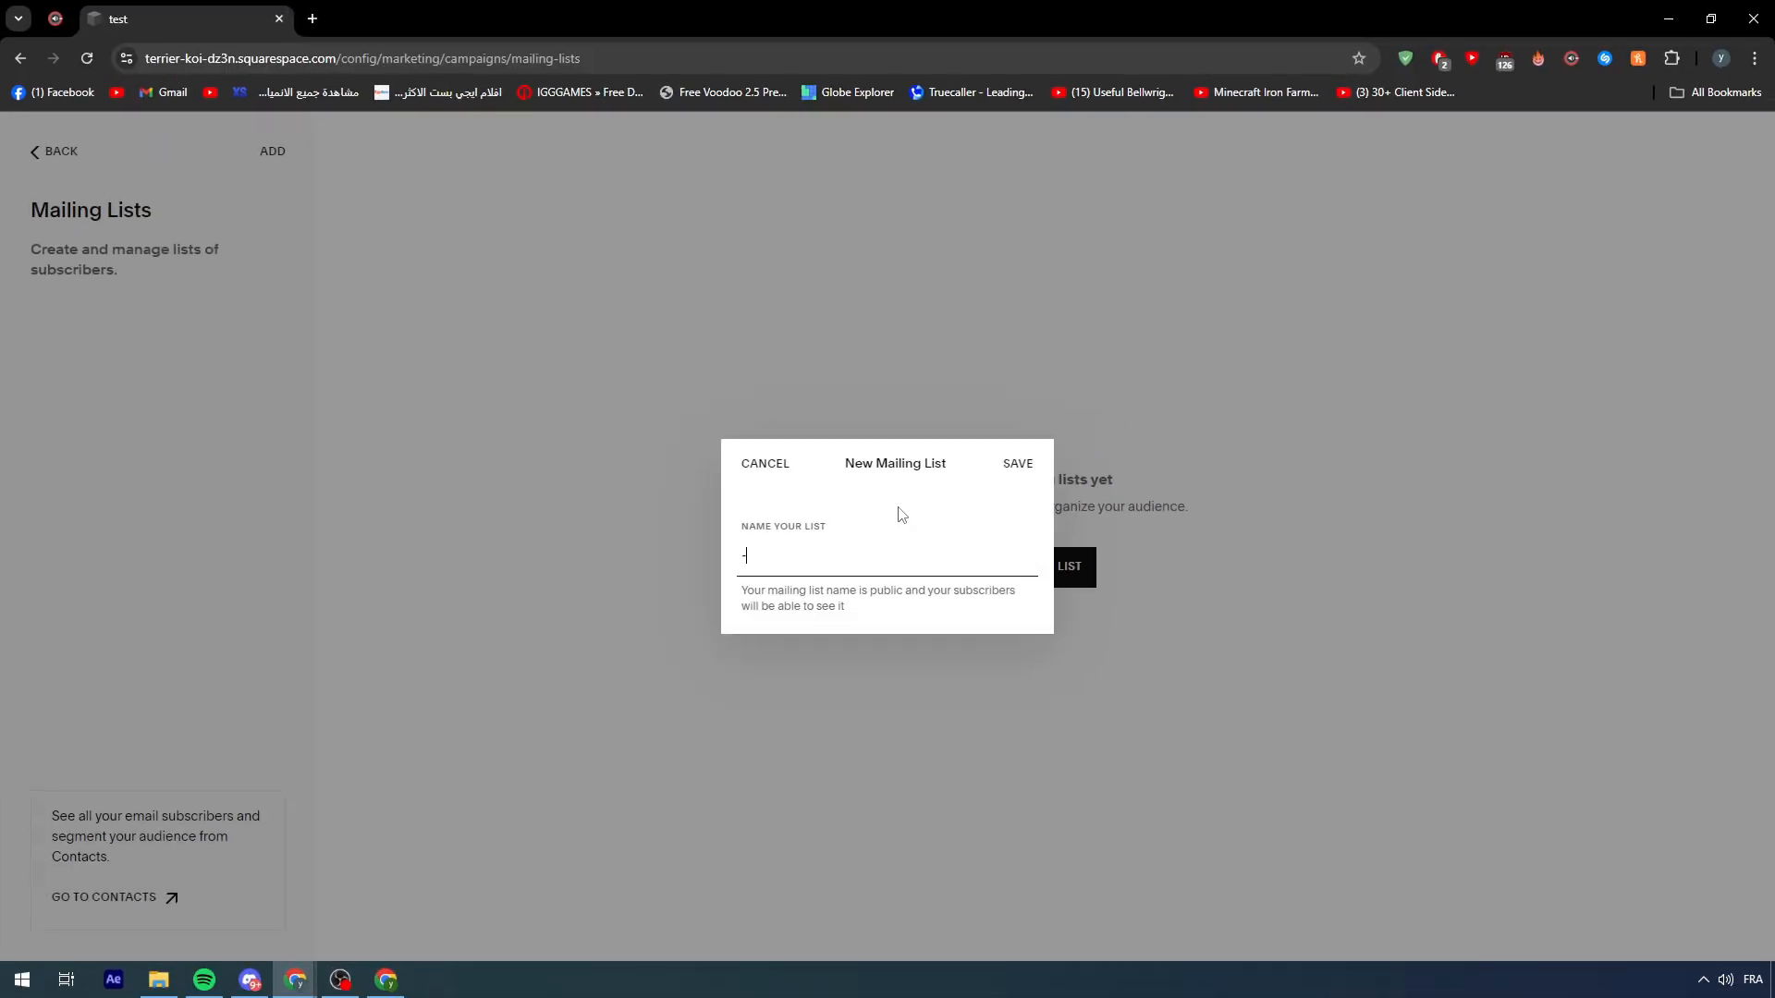
{"action": "left_click_drag", "start_coordinate": [819, 573], "coordinate": [633, 566]}
{"action": "type", "text": "custo"}
{"action": "key", "text": "BackSpace"}
{"action": "key", "text": "BackSpace"}
{"action": "key", "text": "BackSpace"}
{"action": "key", "text": "BackSpace"}
{"action": "key", "text": "BackSpace"}
{"action": "type", "text": "Clients"}
{"action": "key", "text": "Return"}
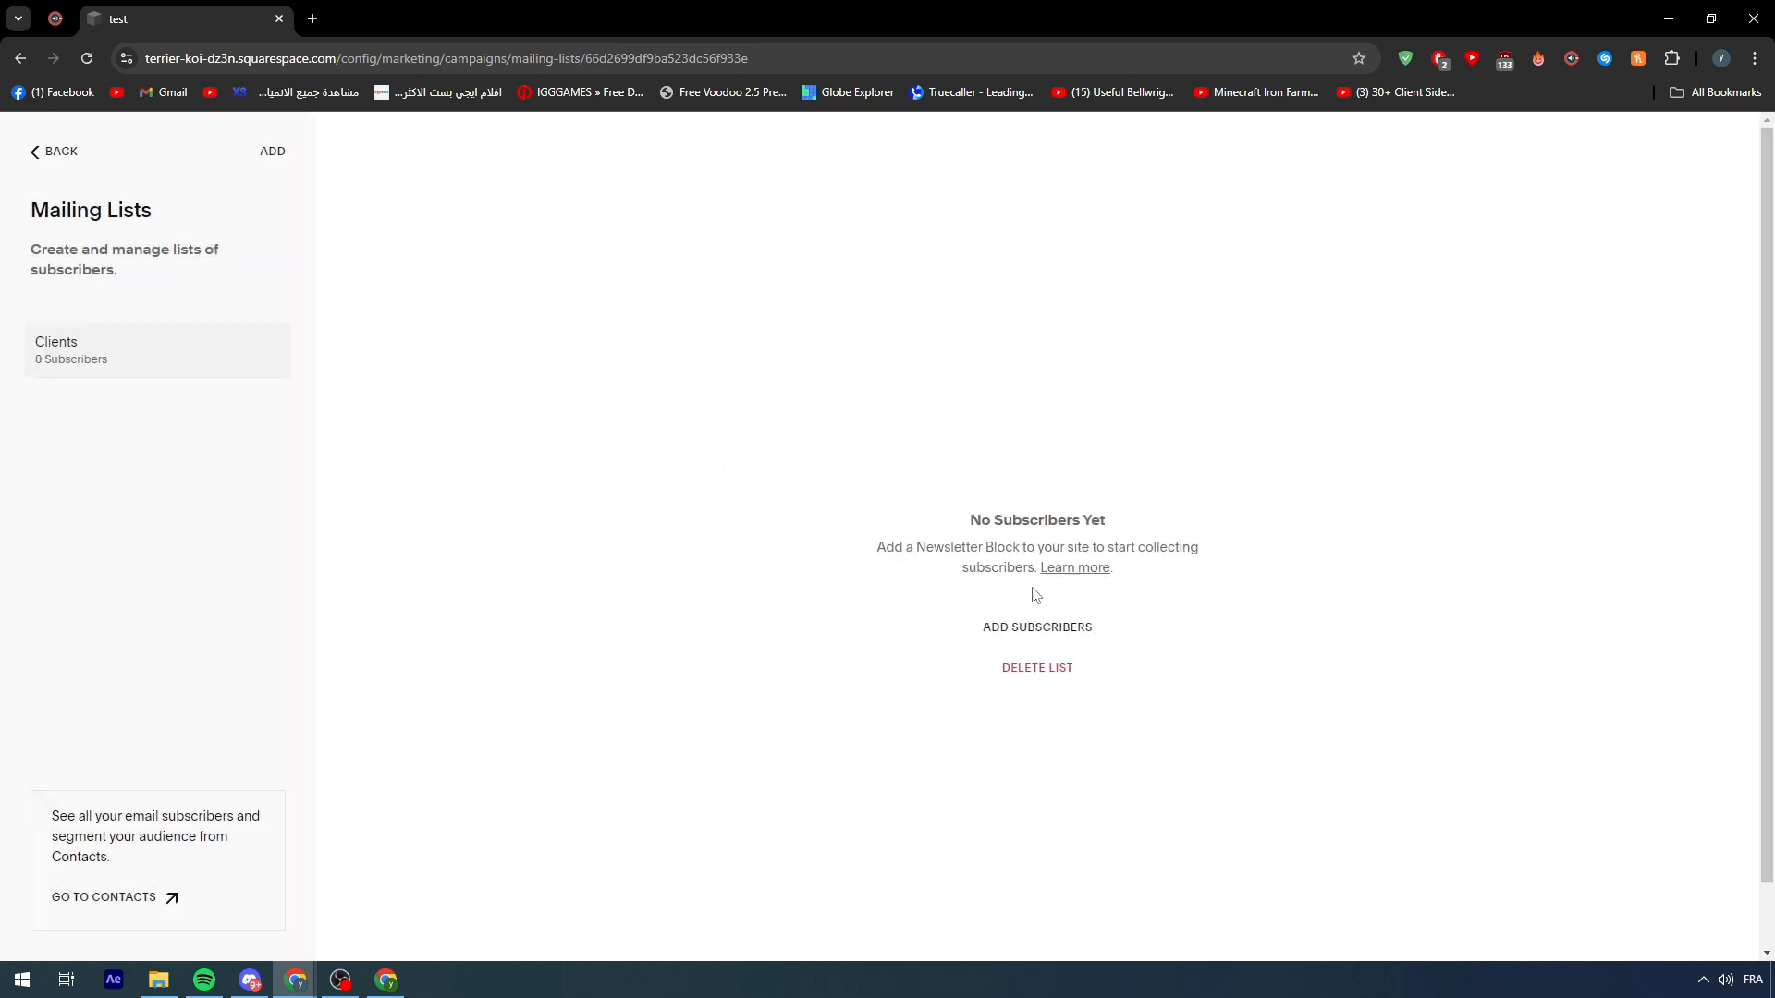
{"action": "left_click", "coordinate": [1054, 629]}
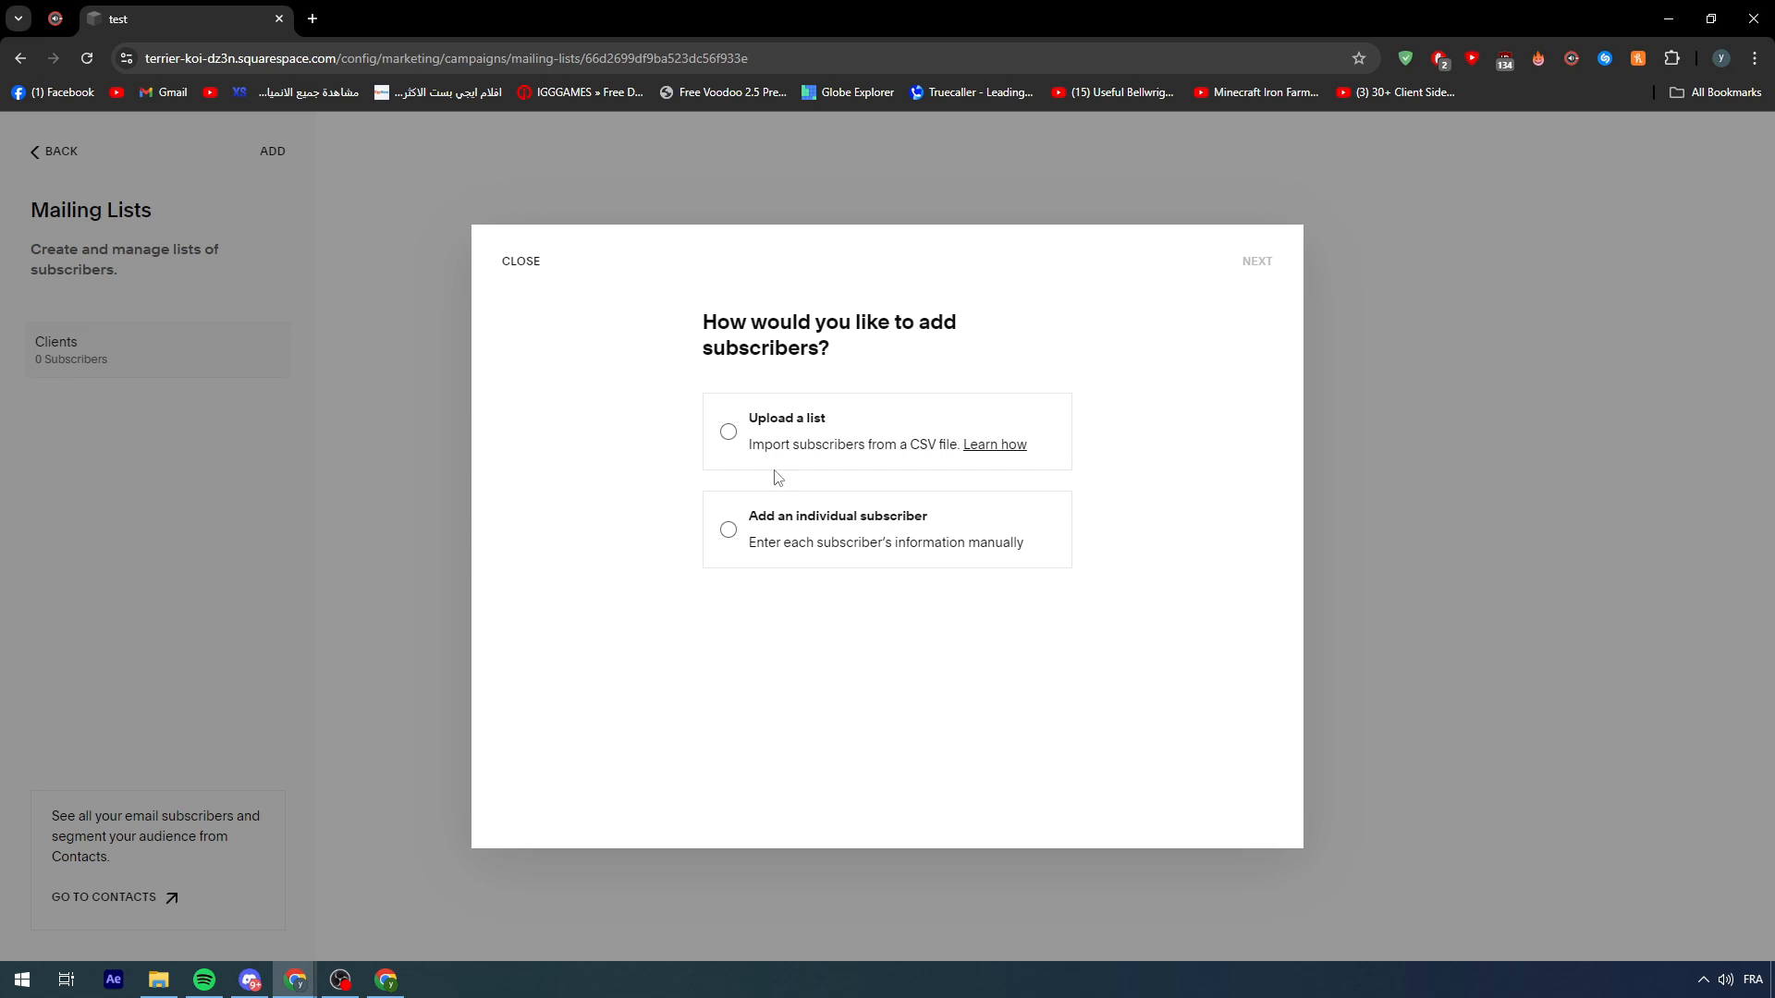
- Add one individual subscriber from saved contact details, allowing marketing emails, then go back to Email Campaigns
{"action": "left_click", "coordinate": [727, 534]}
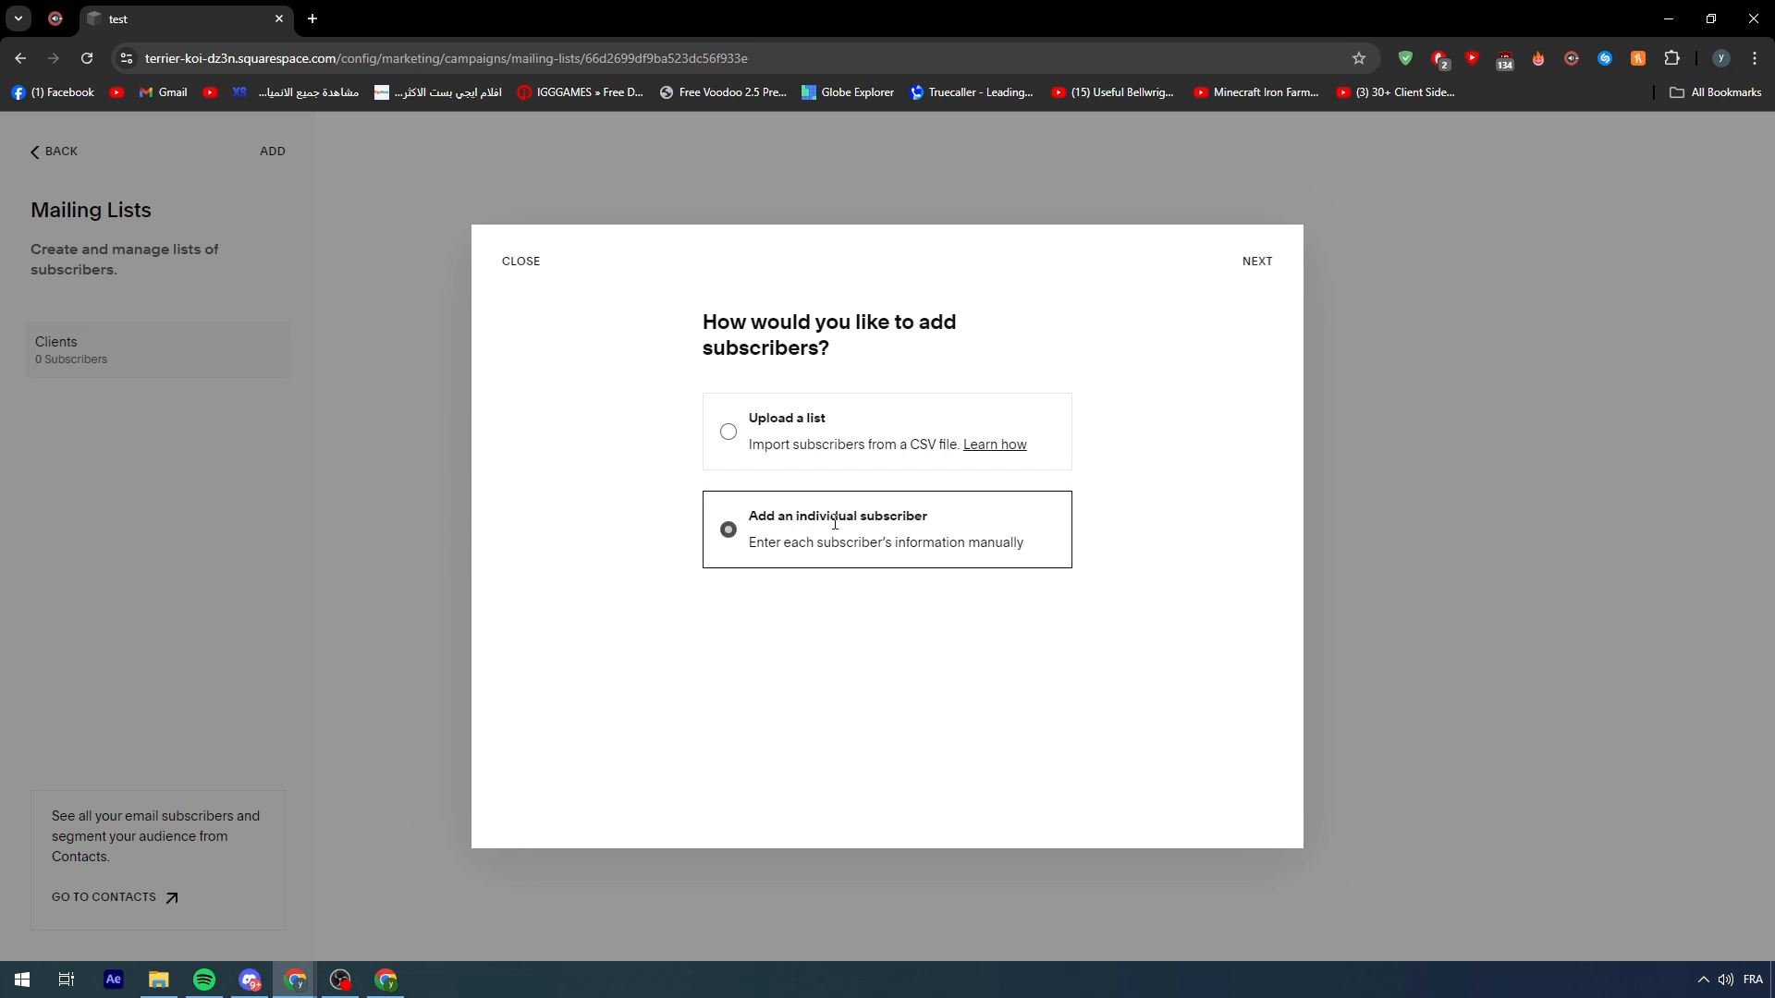
{"action": "left_click", "coordinate": [1273, 269]}
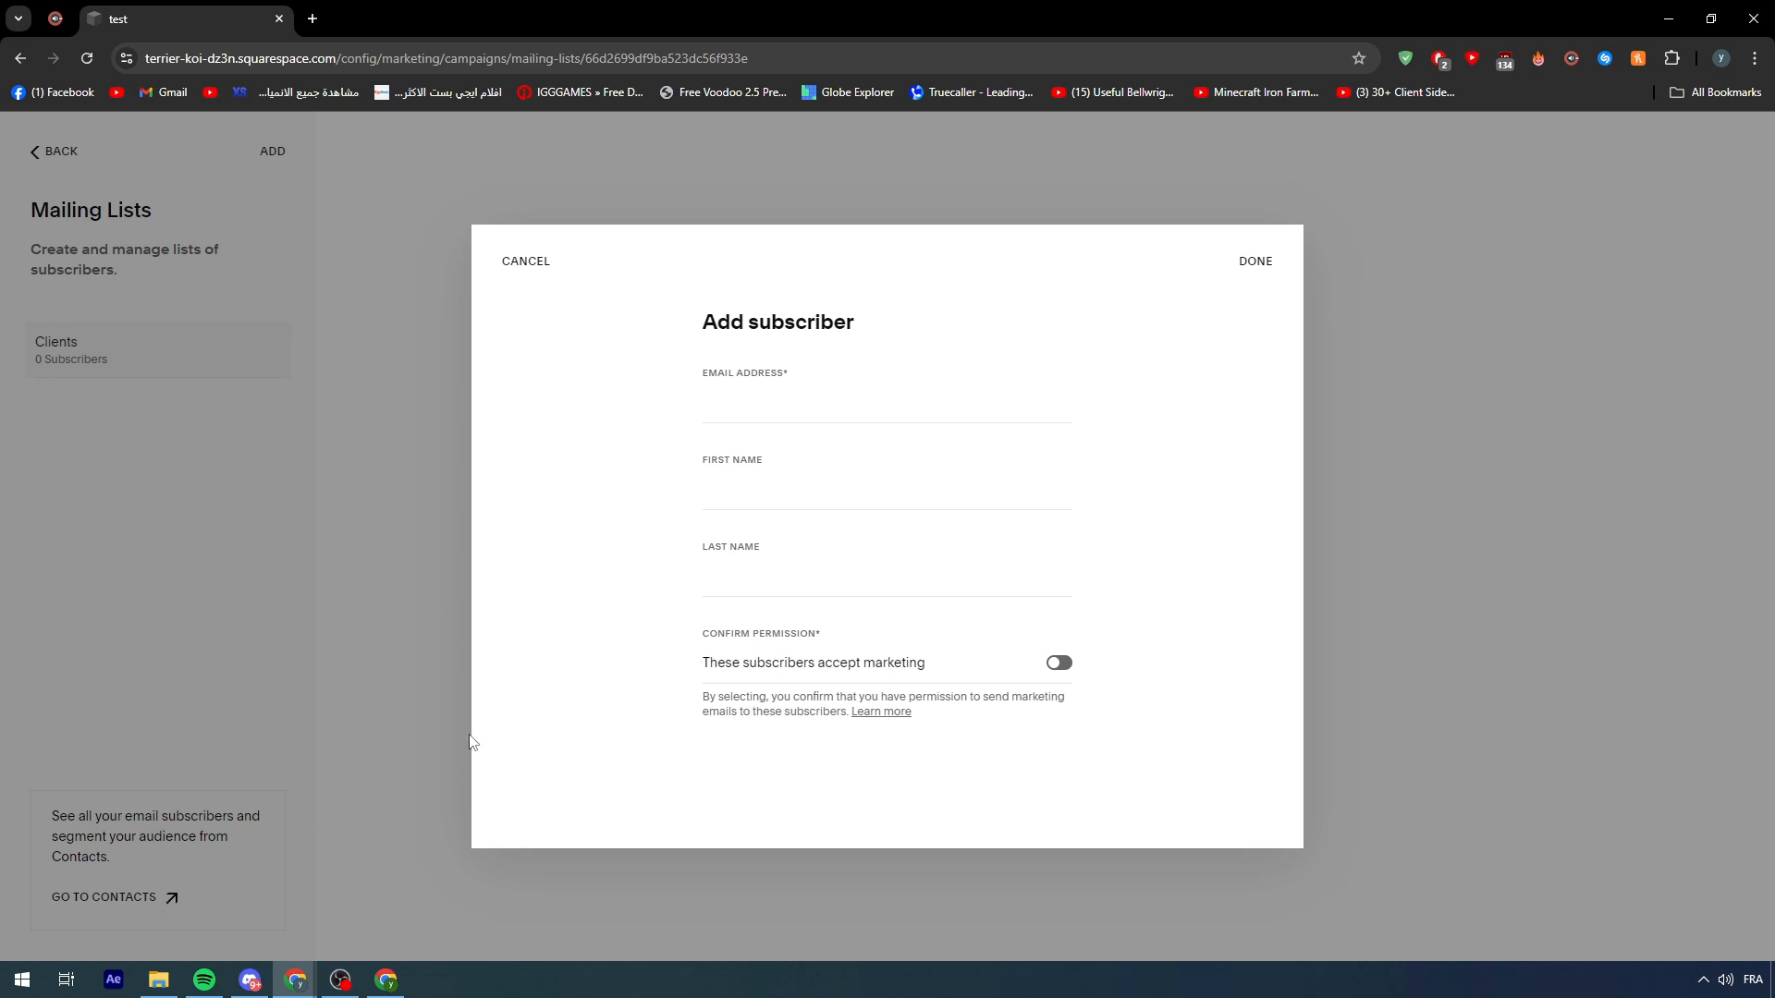
{"action": "left_click", "coordinate": [723, 396]}
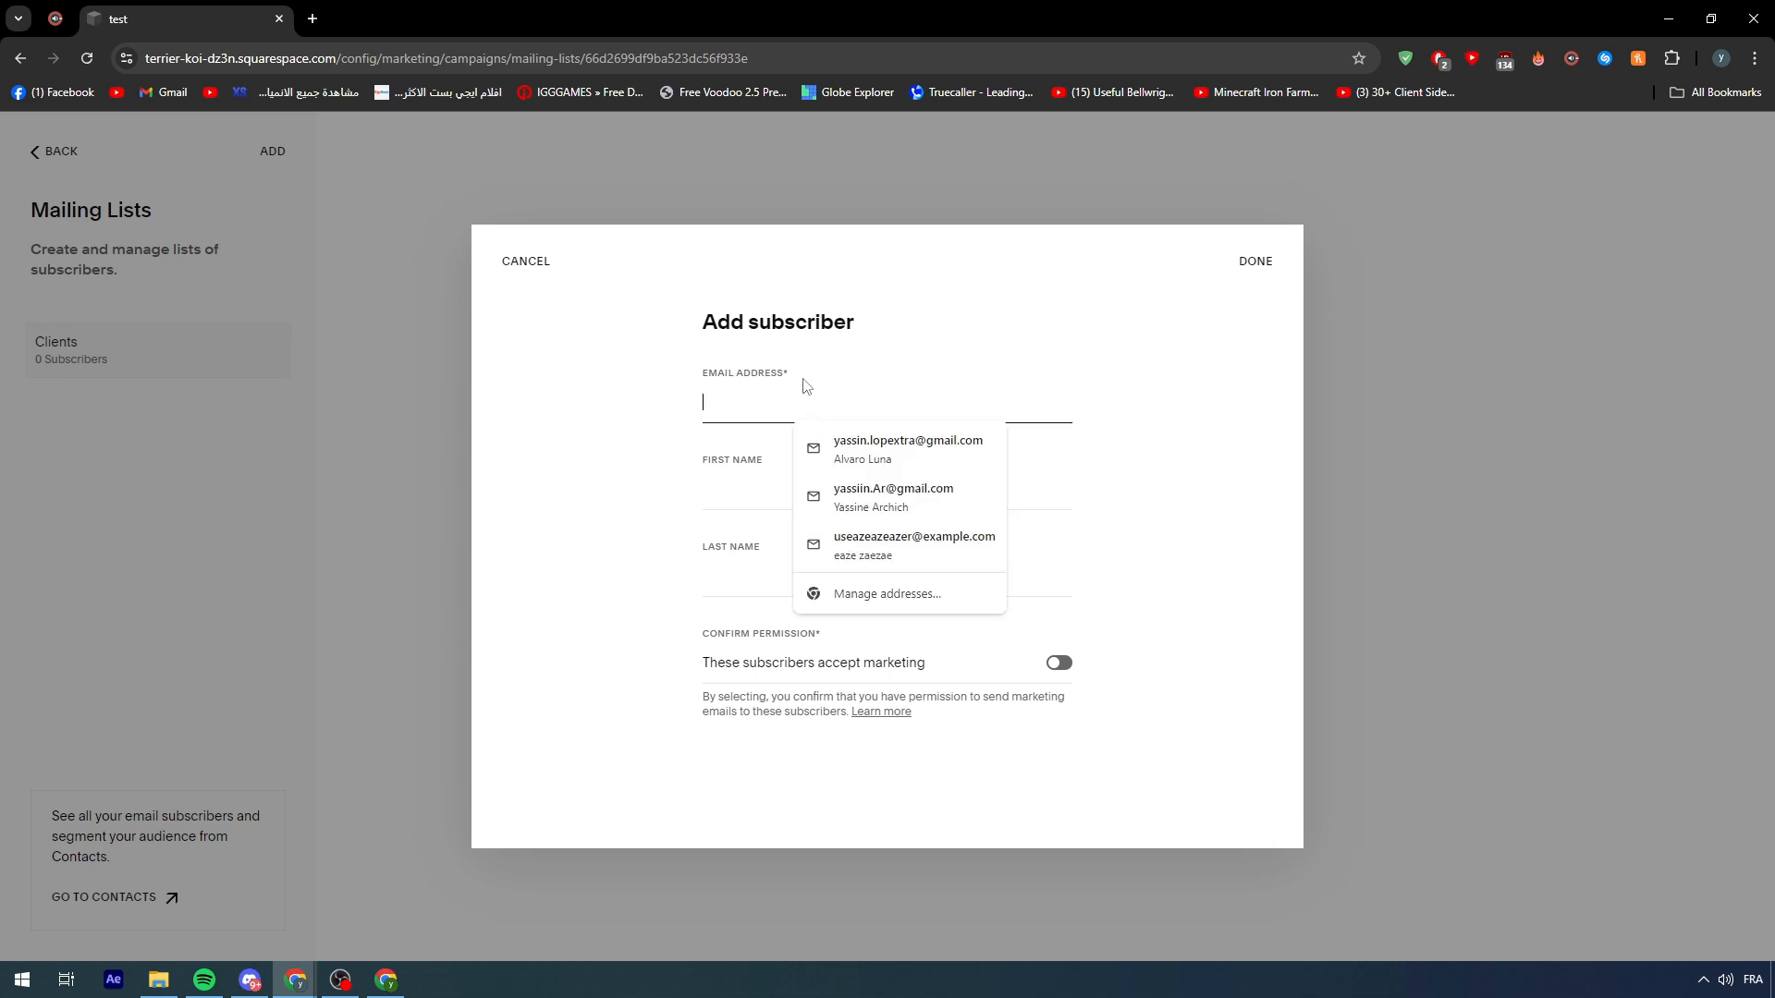
{"action": "left_click", "coordinate": [878, 550]}
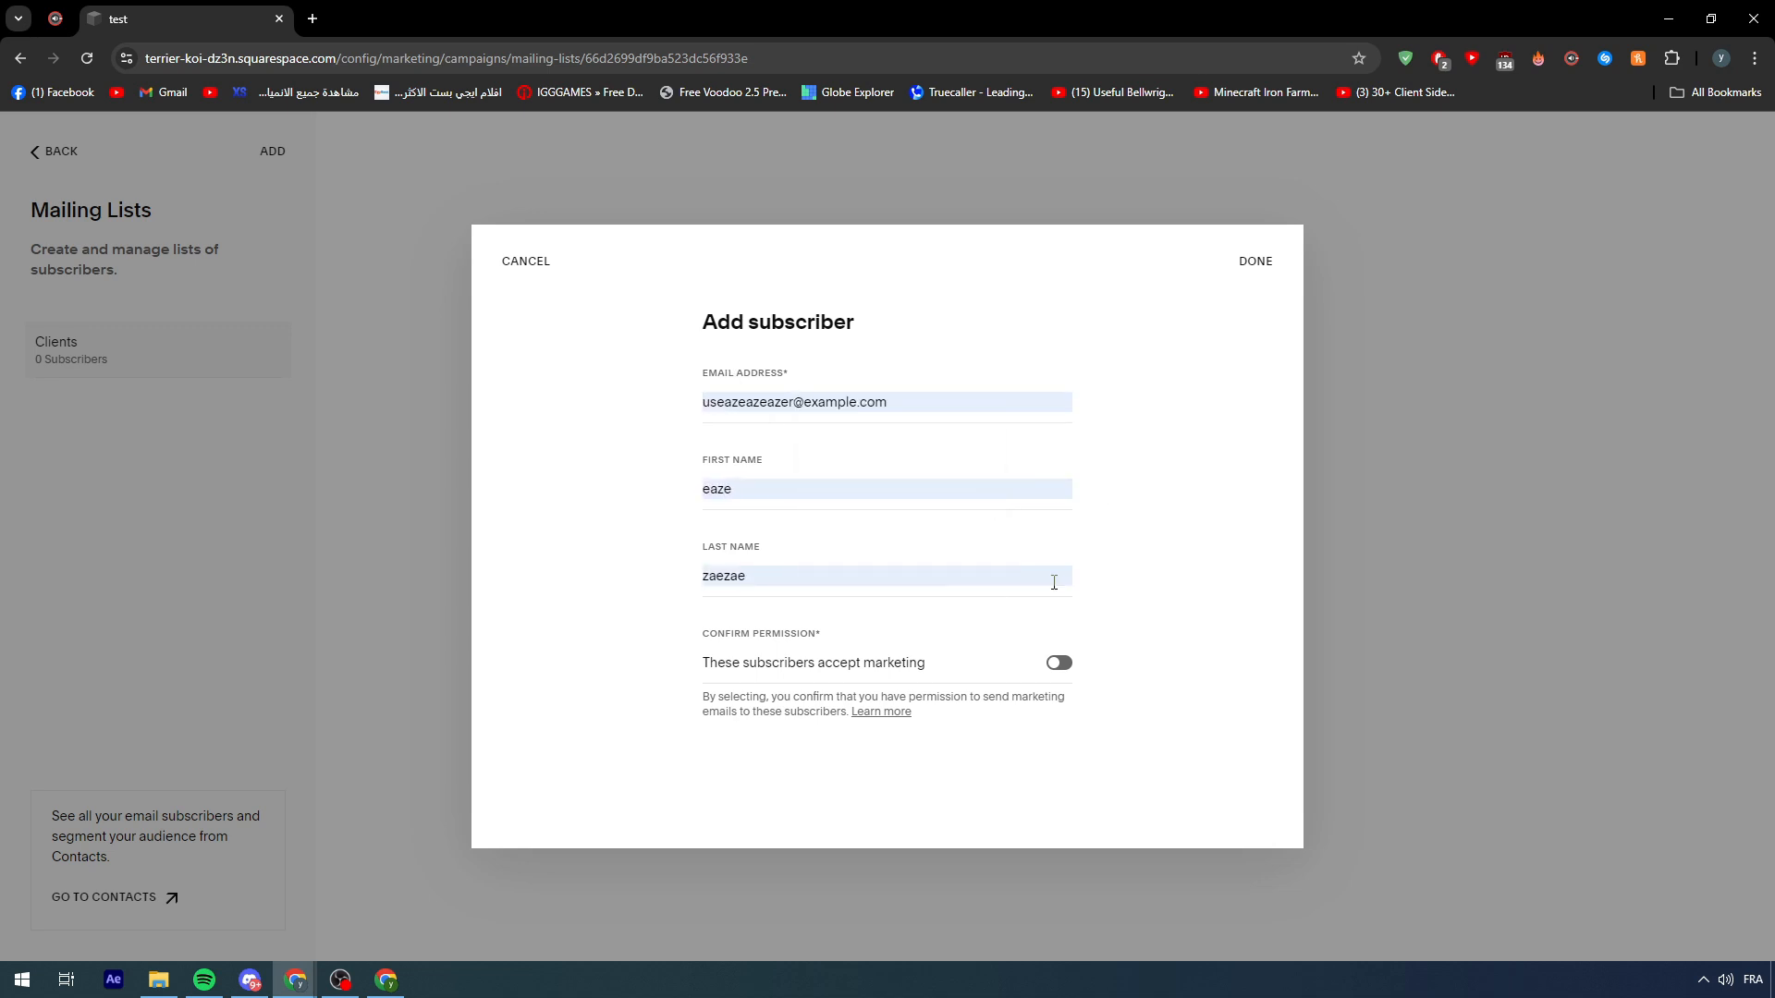
{"action": "left_click_drag", "start_coordinate": [776, 610], "coordinate": [939, 674]}
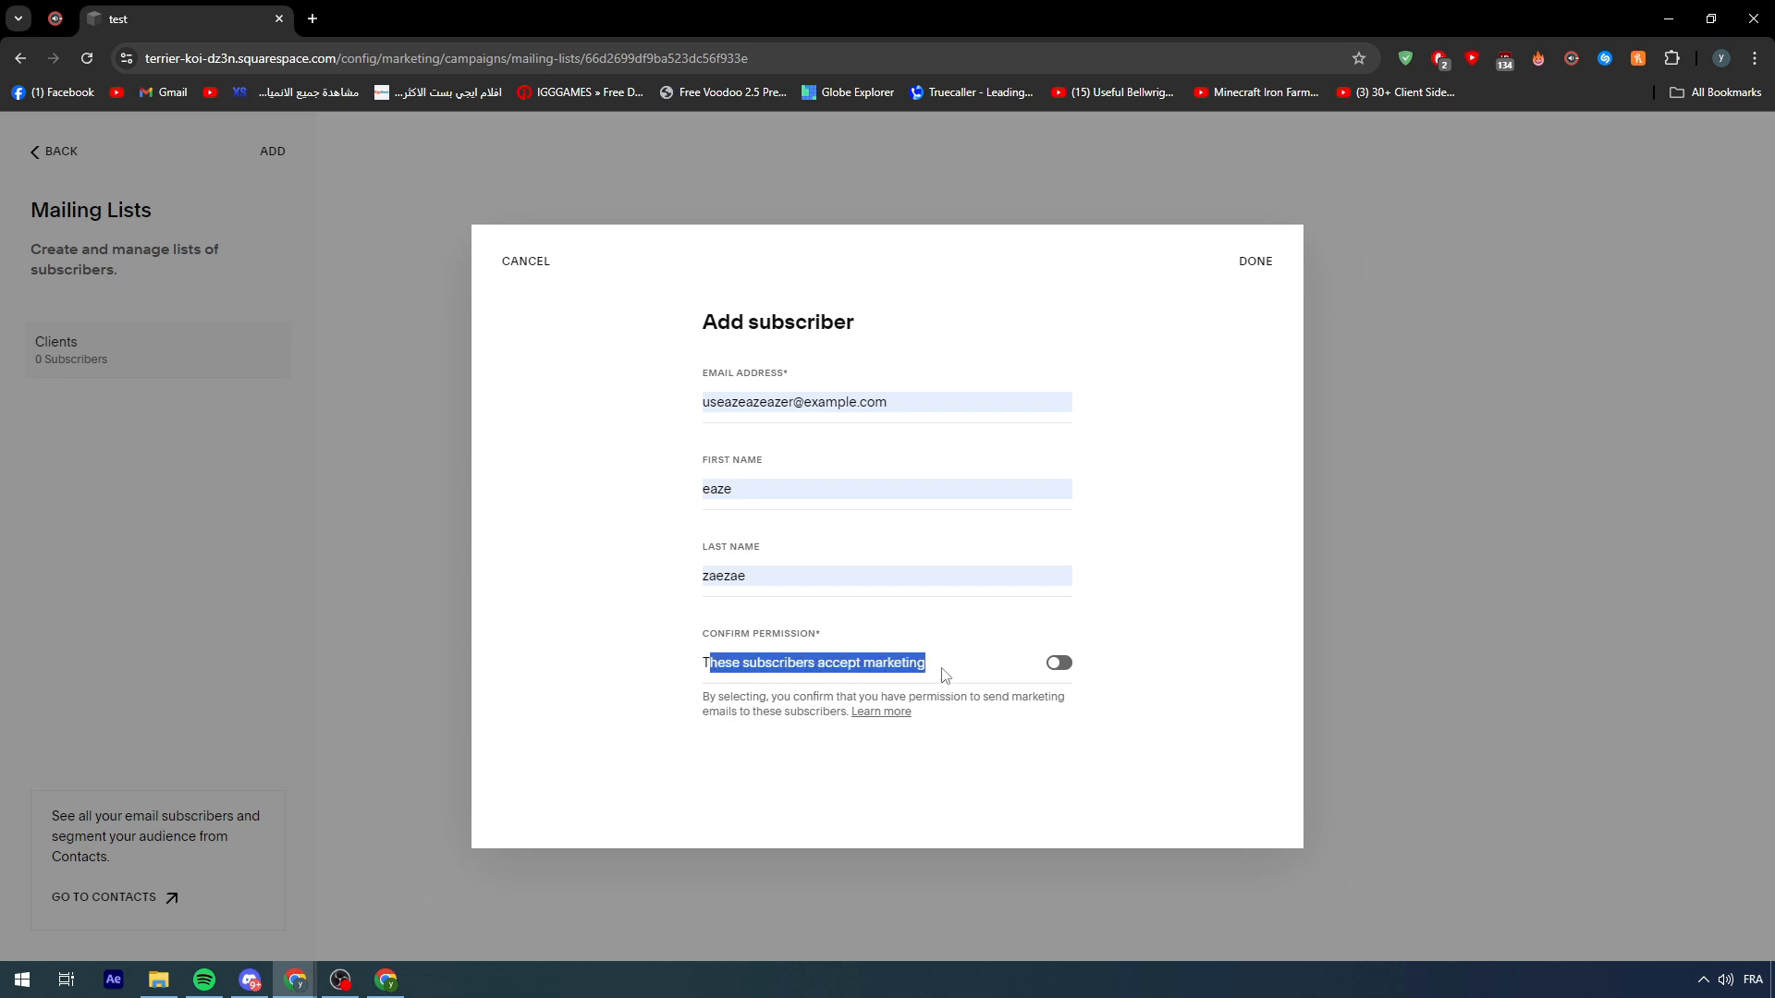
{"action": "left_click", "coordinate": [1042, 673]}
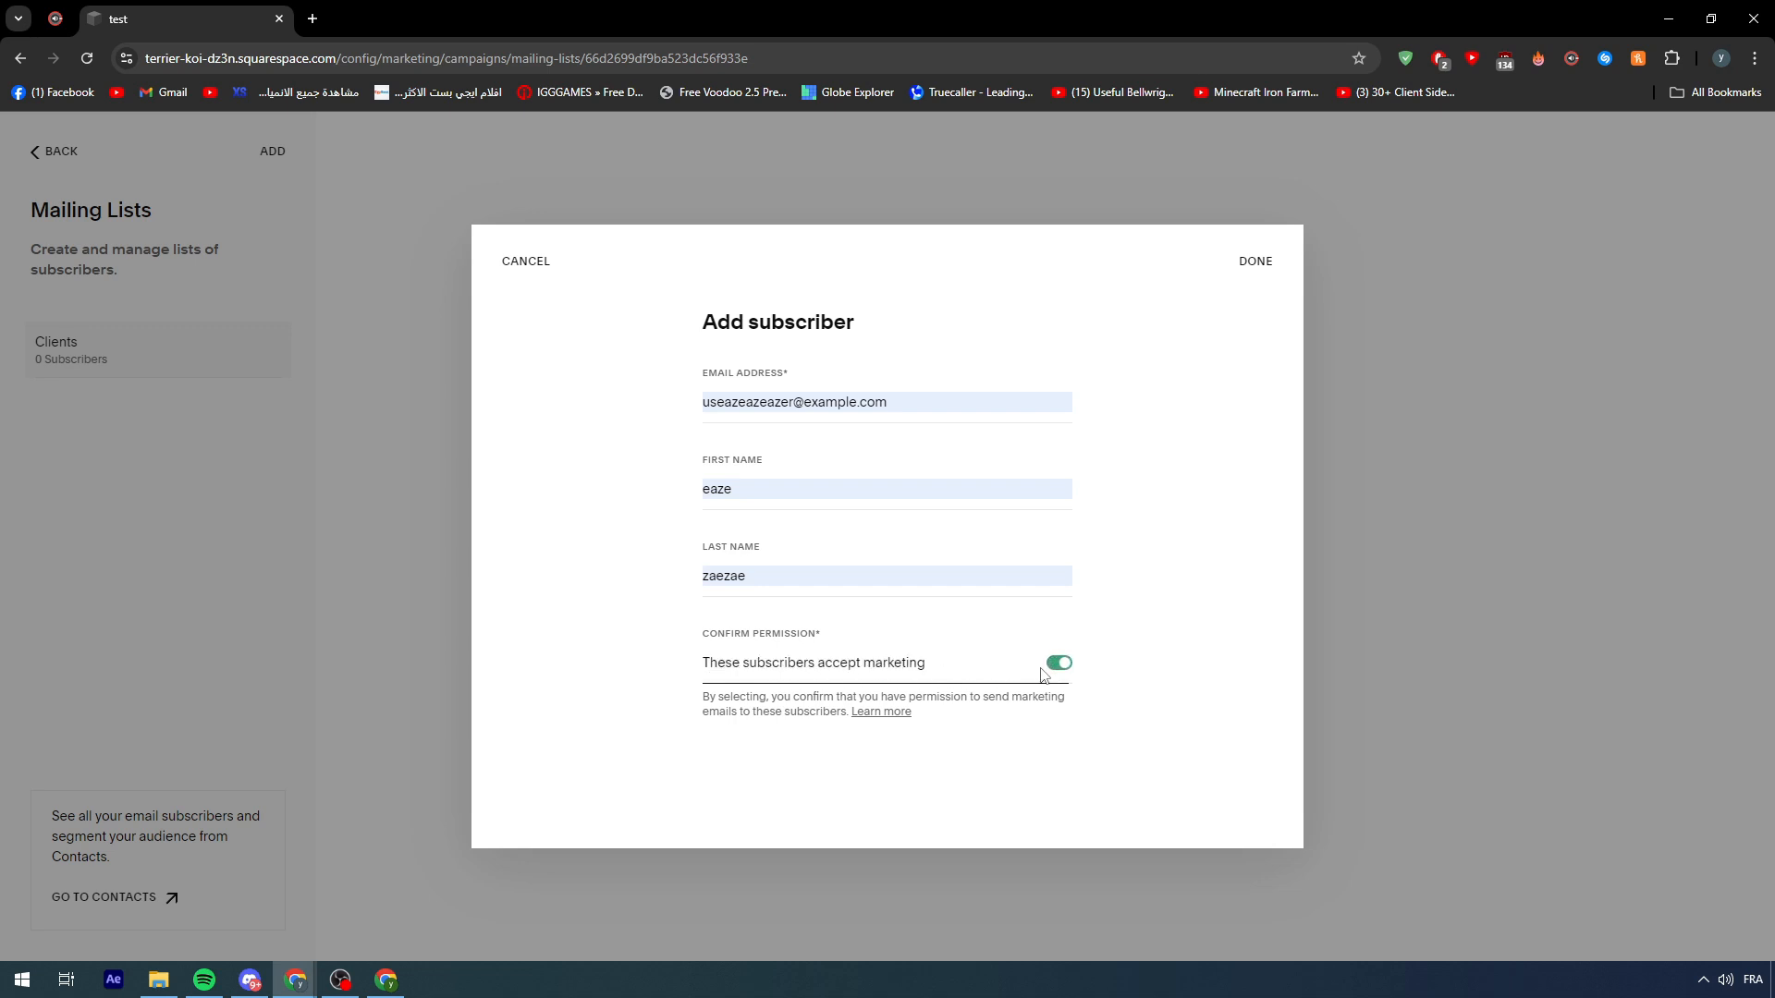
{"action": "left_click", "coordinate": [1255, 263]}
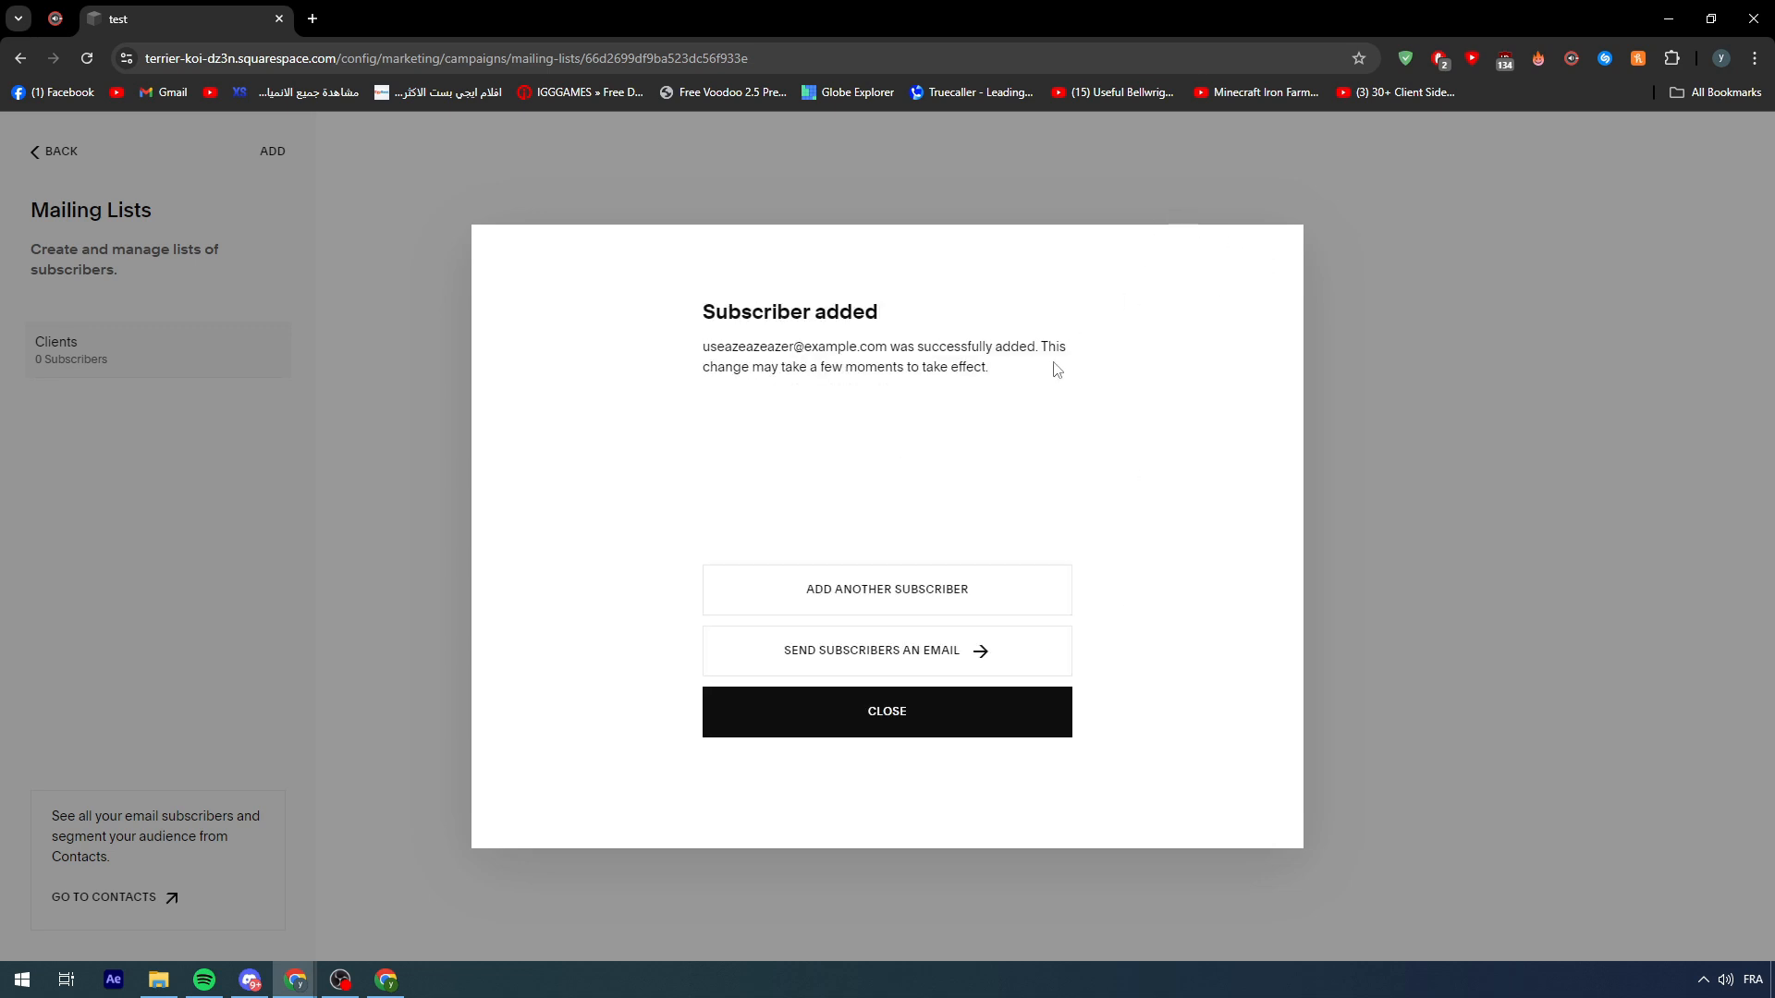
{"action": "left_click", "coordinate": [910, 733]}
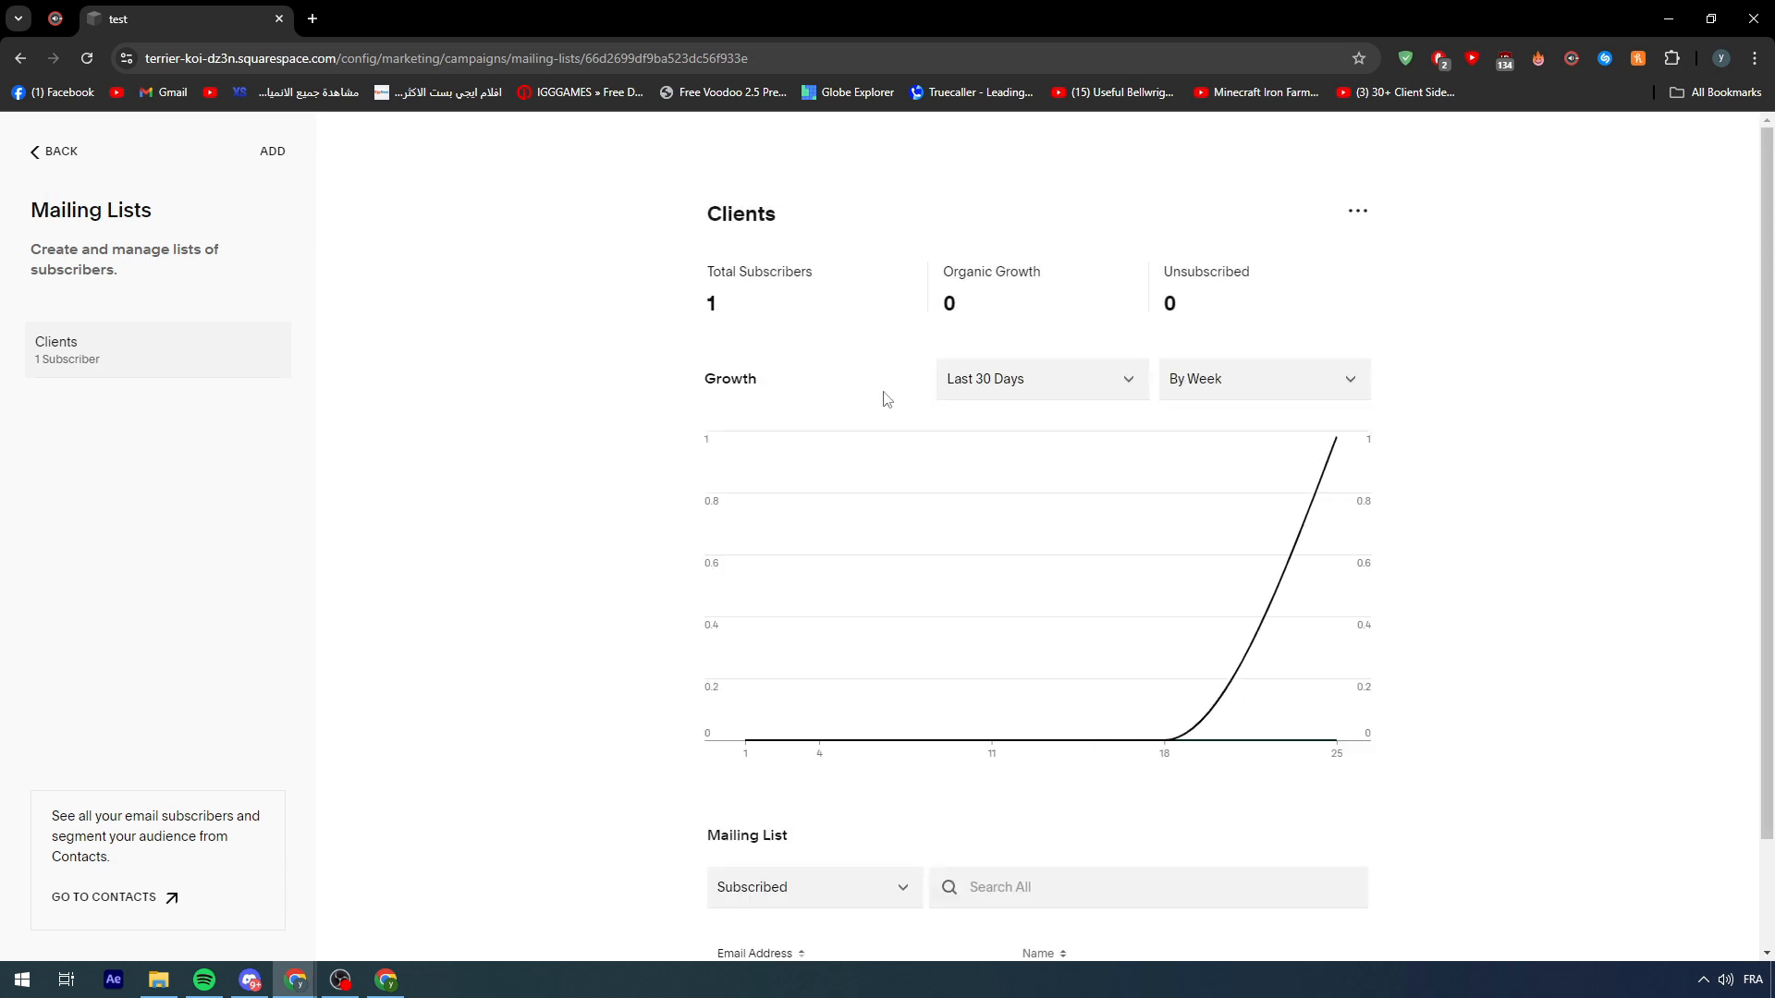
{"action": "left_click", "coordinate": [46, 164]}
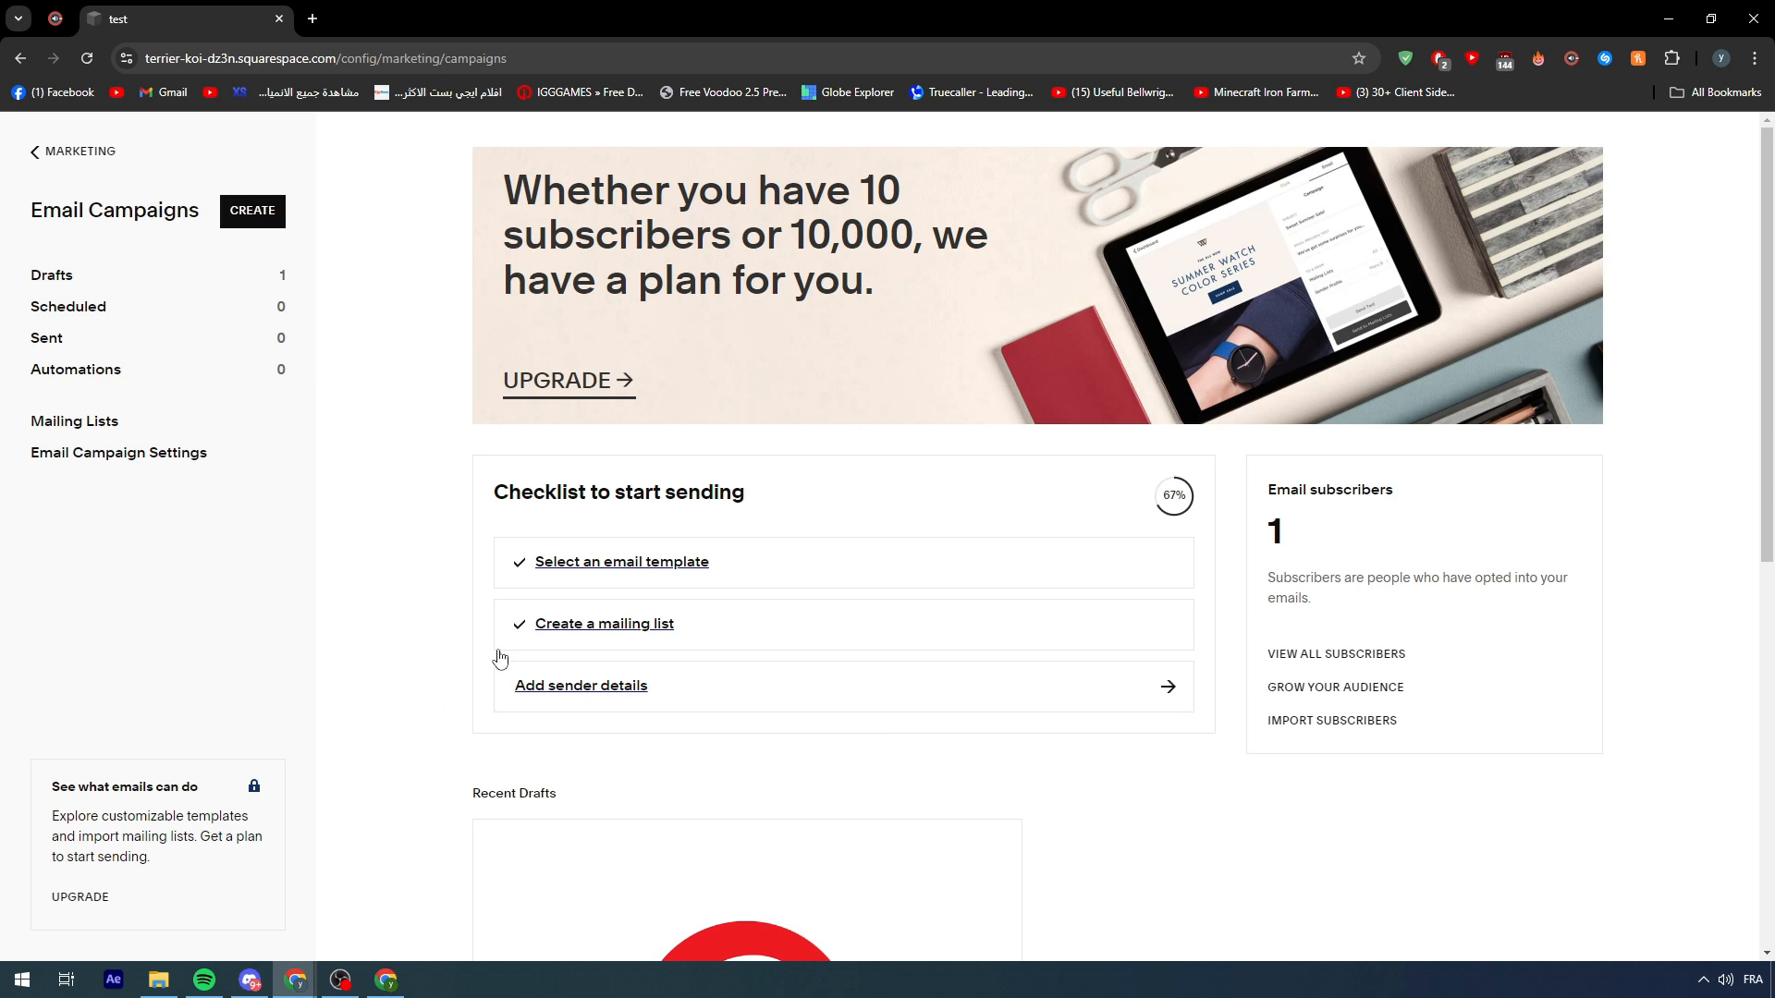
- Add a sender profile named 'Marketing TUtorial' with the team's sender e-mail address
{"action": "left_click", "coordinate": [724, 707]}
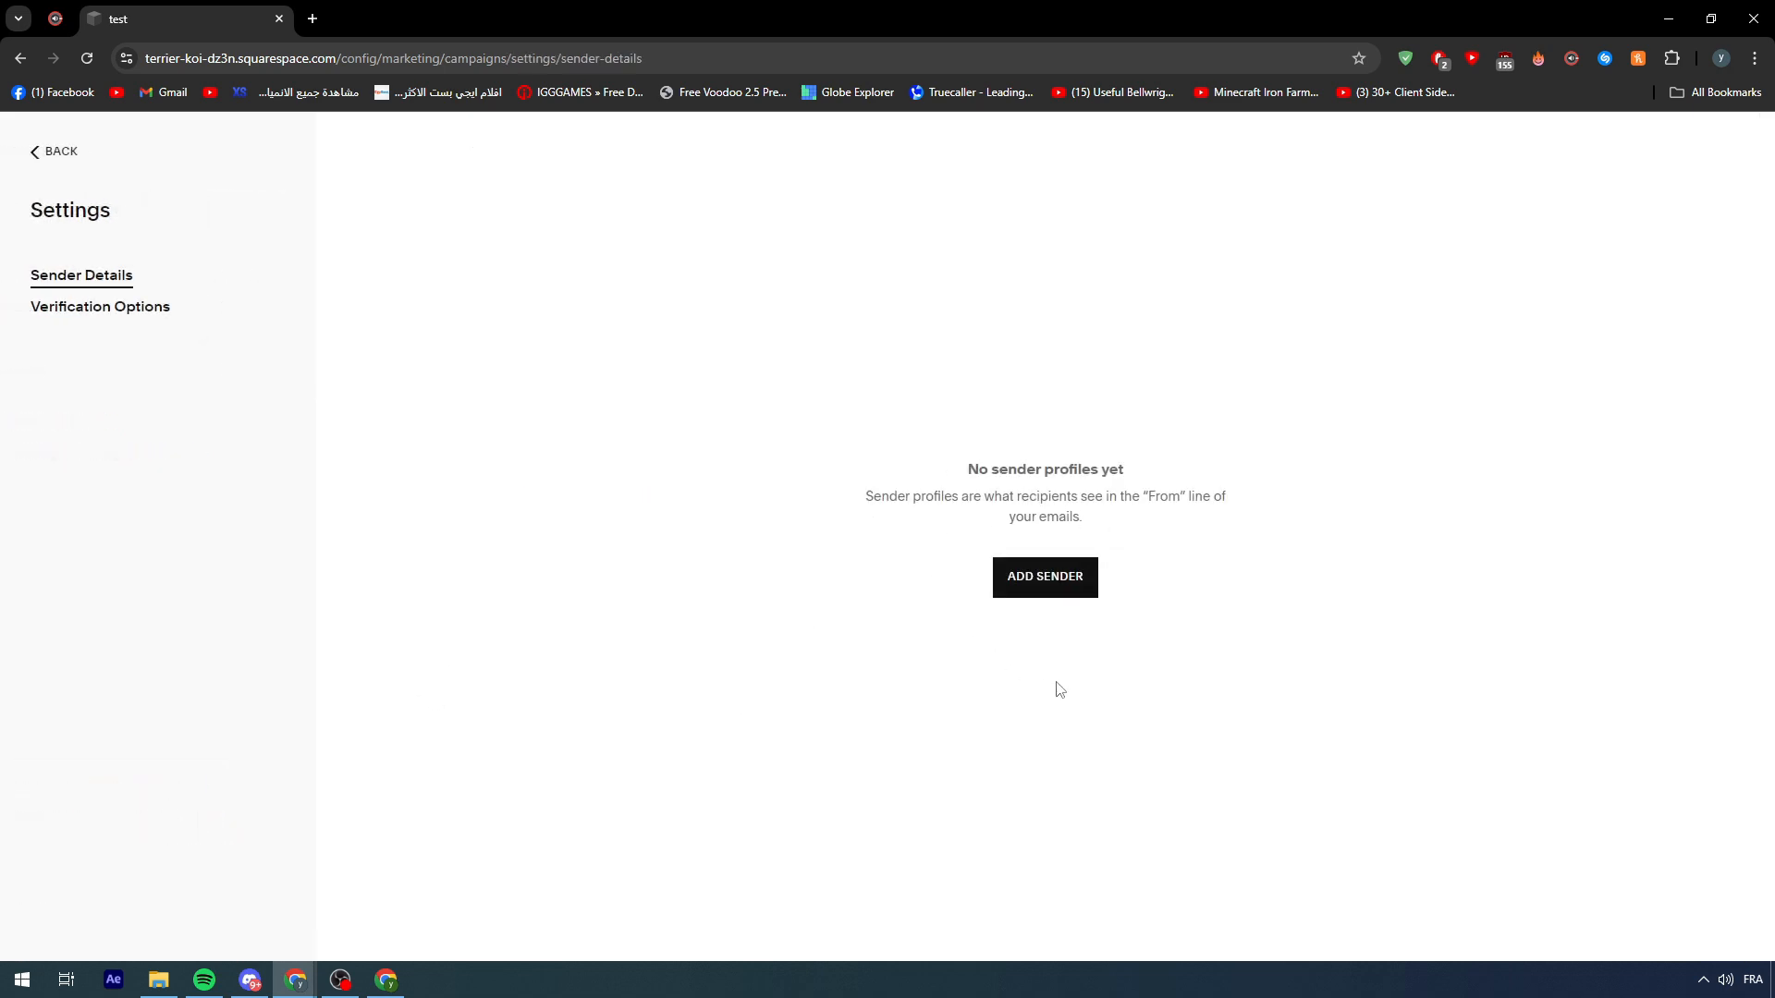
{"action": "left_click", "coordinate": [1074, 584]}
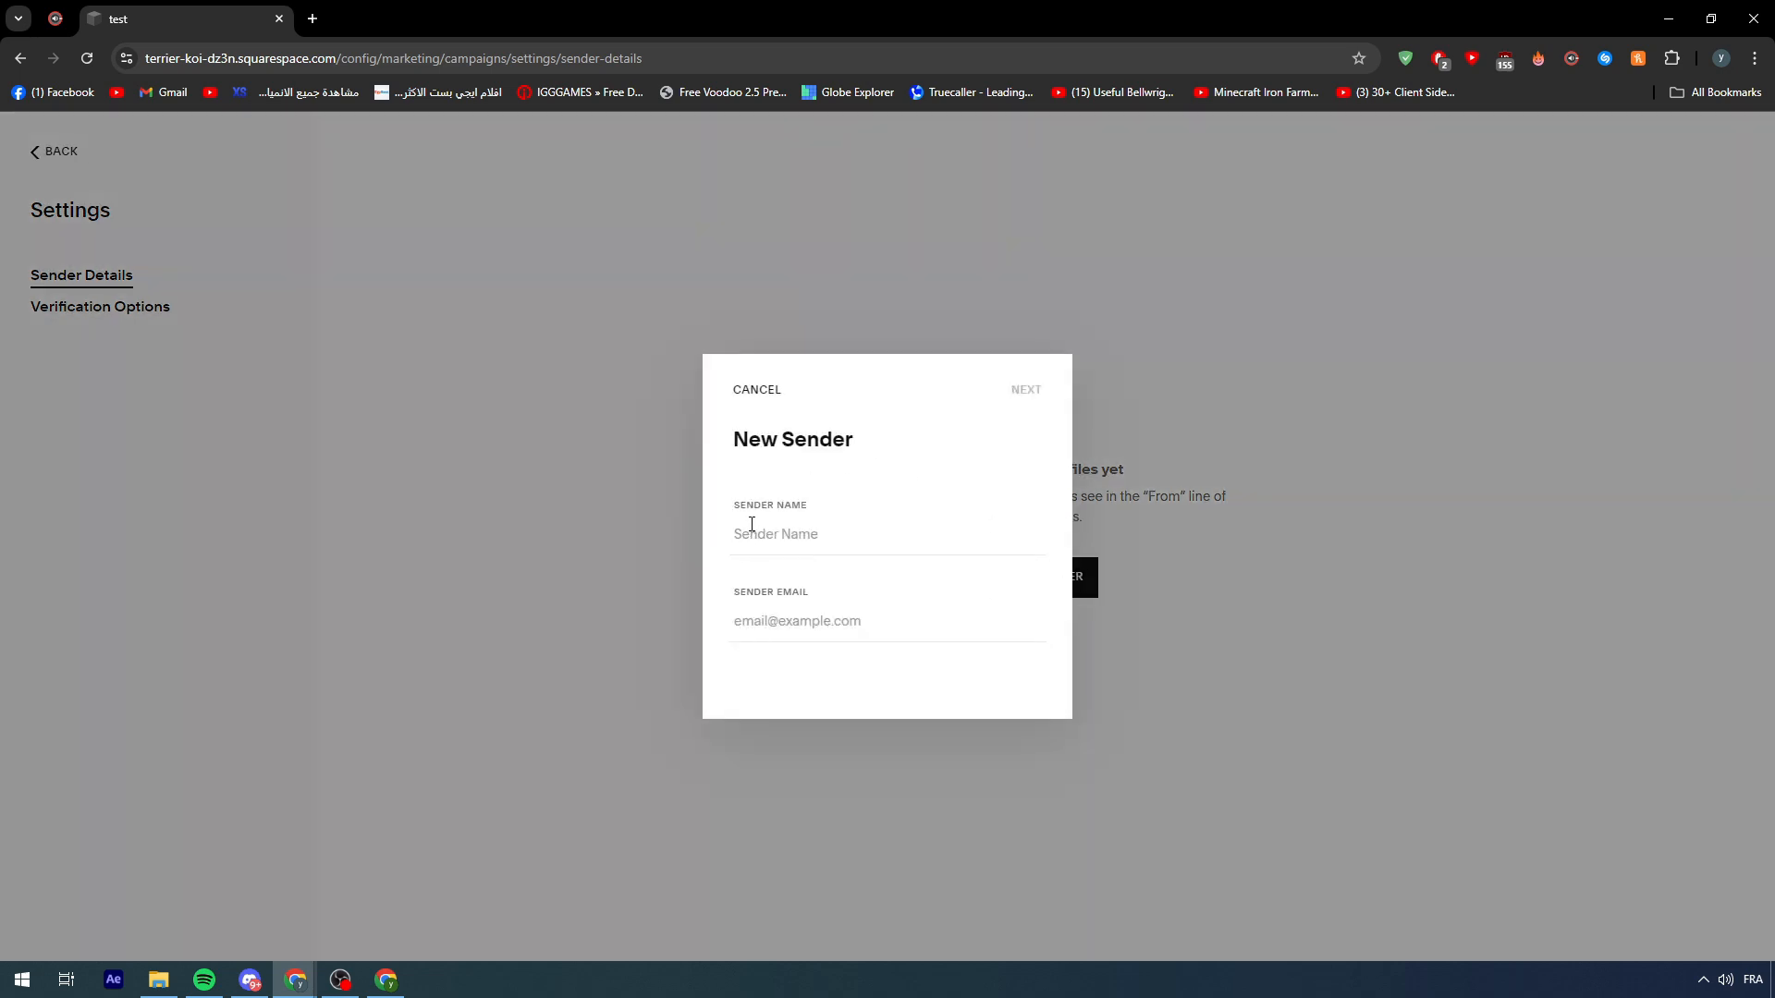
{"action": "left_click", "coordinate": [753, 524]}
{"action": "type", "text": "Marketing TUtorial"}
{"action": "left_click", "coordinate": [782, 619]}
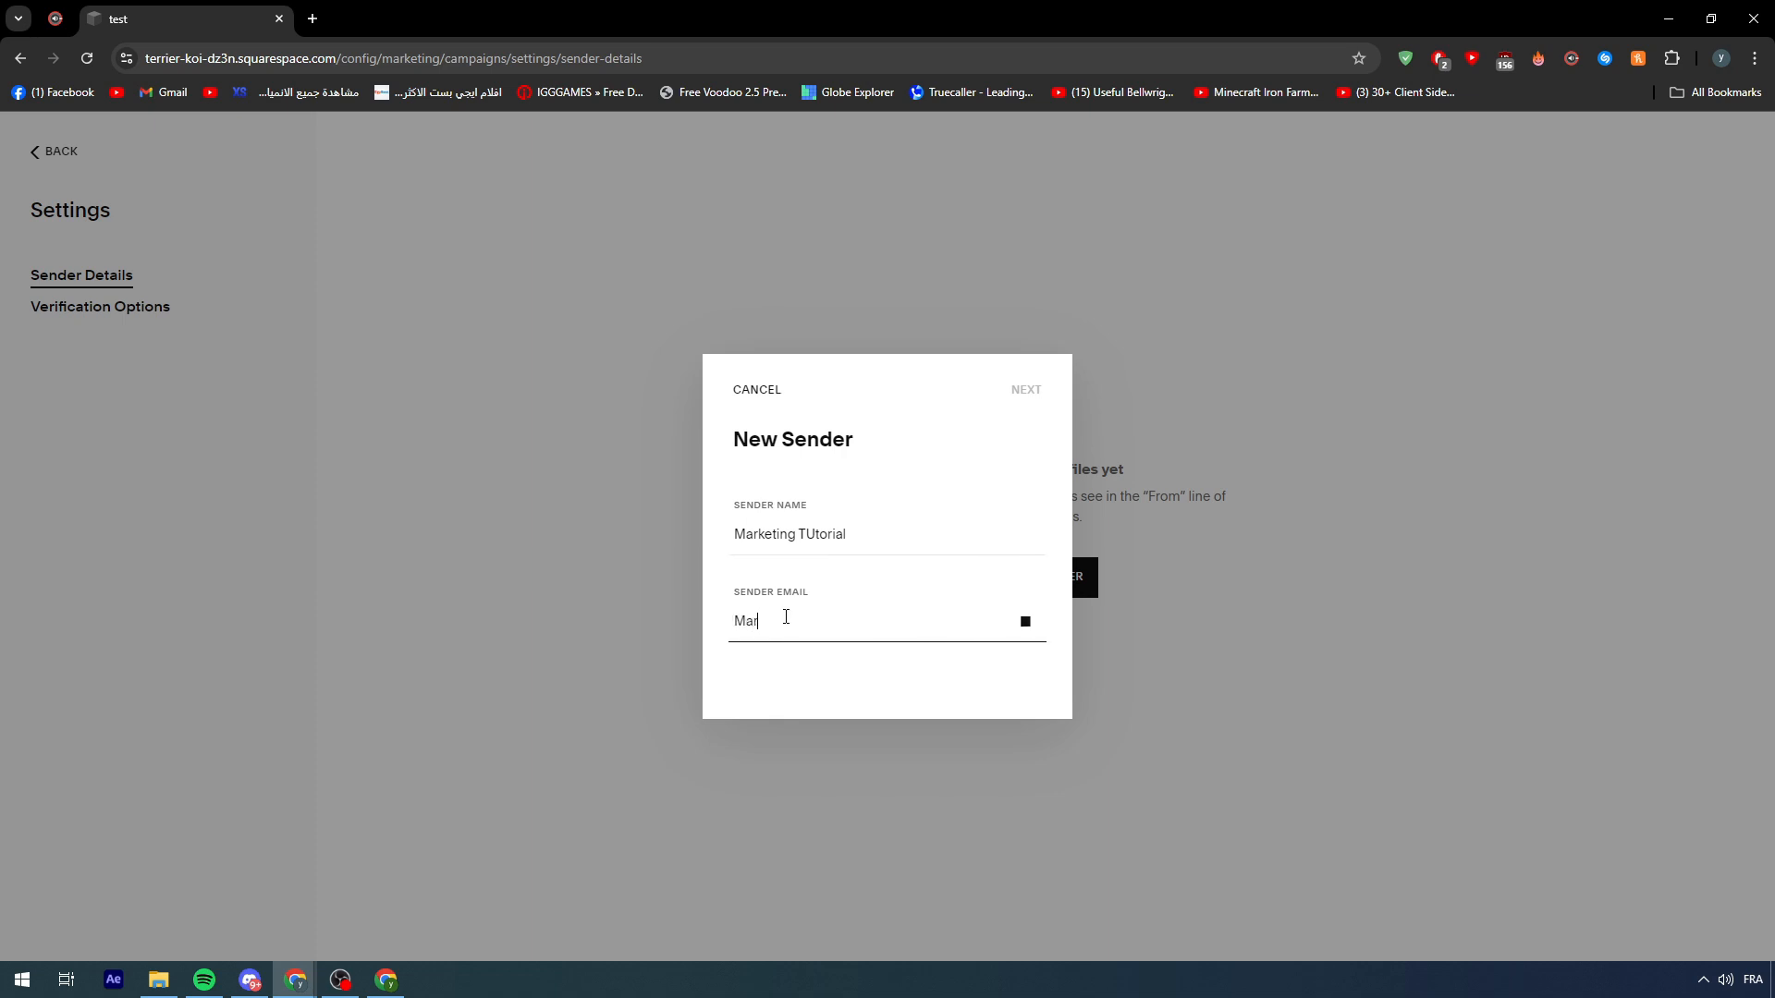
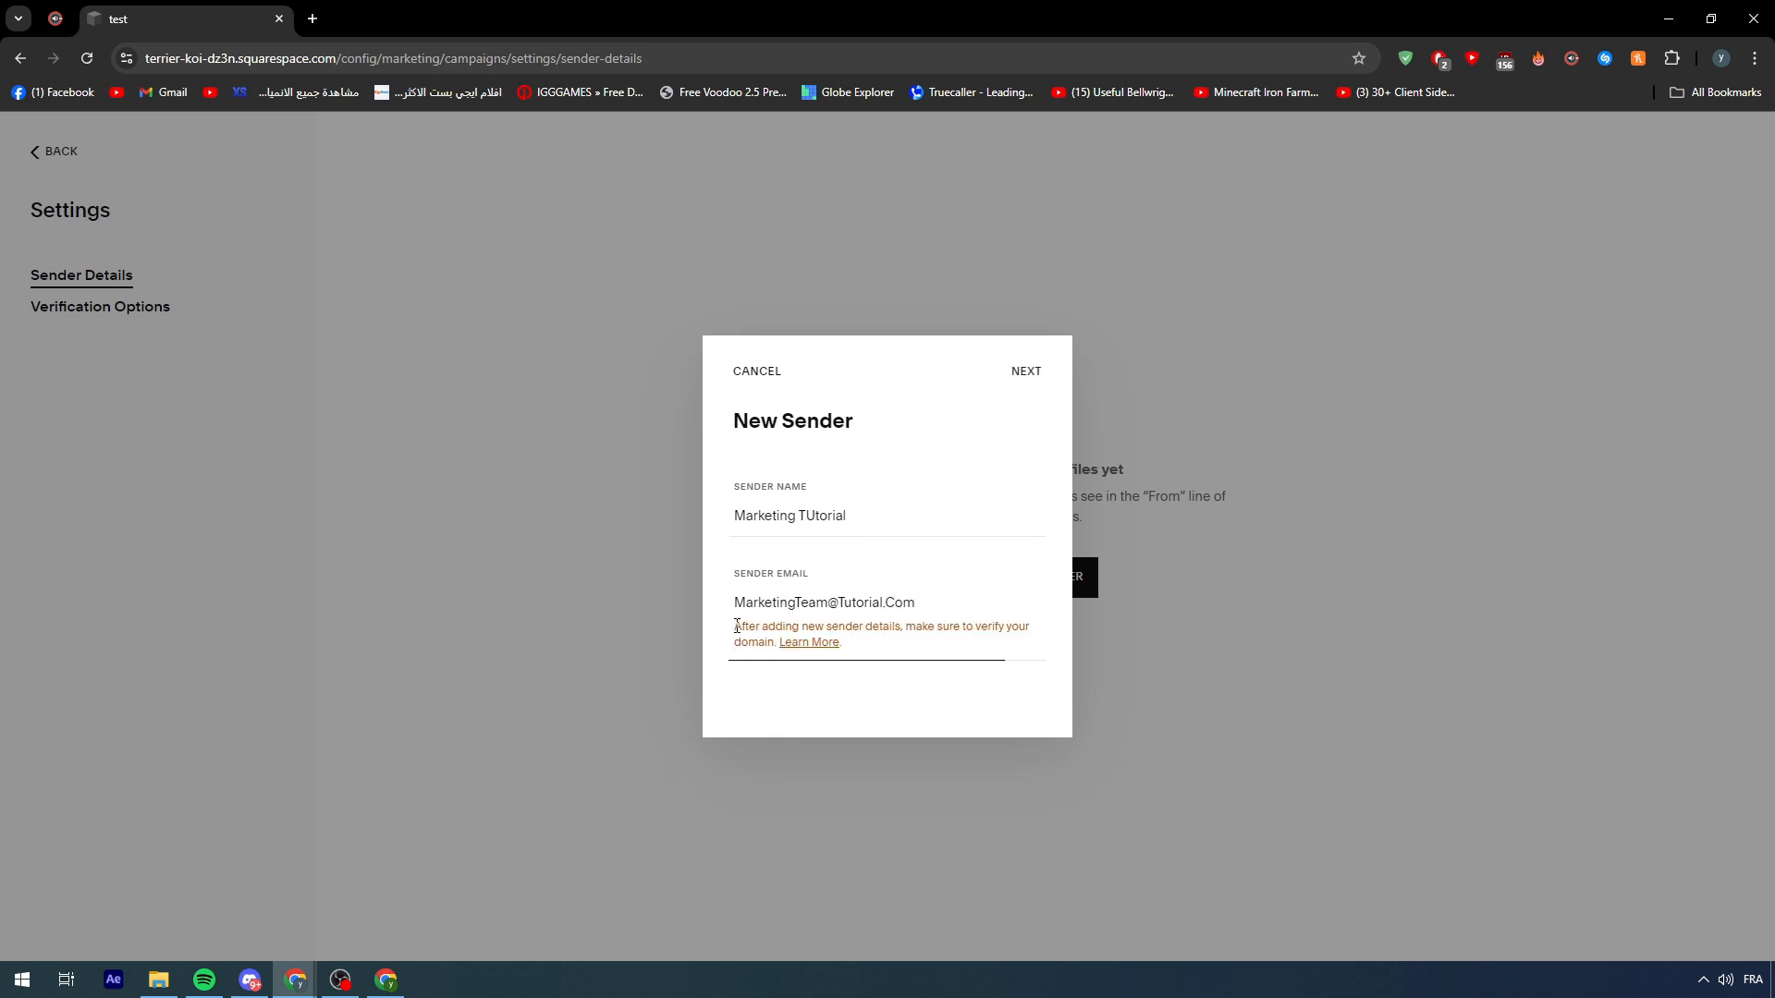
{"action": "left_click_drag", "start_coordinate": [734, 626], "coordinate": [1001, 646]}
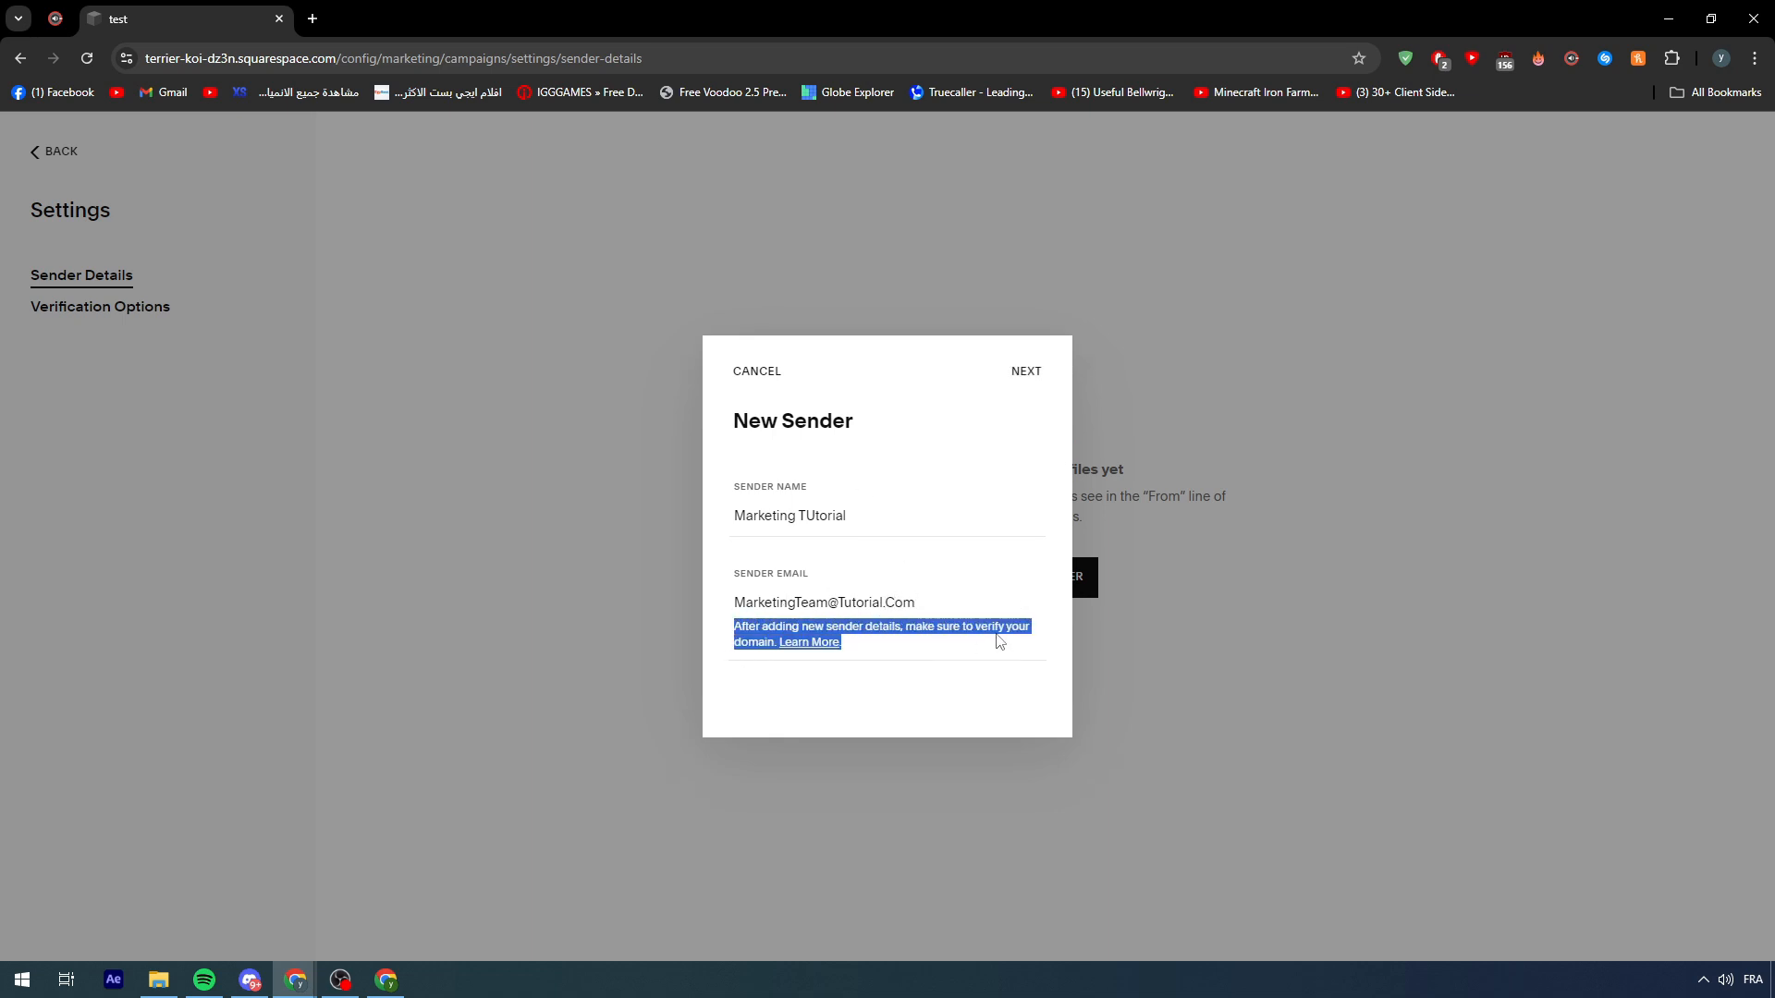
{"action": "left_click", "coordinate": [998, 640]}
{"action": "left_click", "coordinate": [1024, 371]}
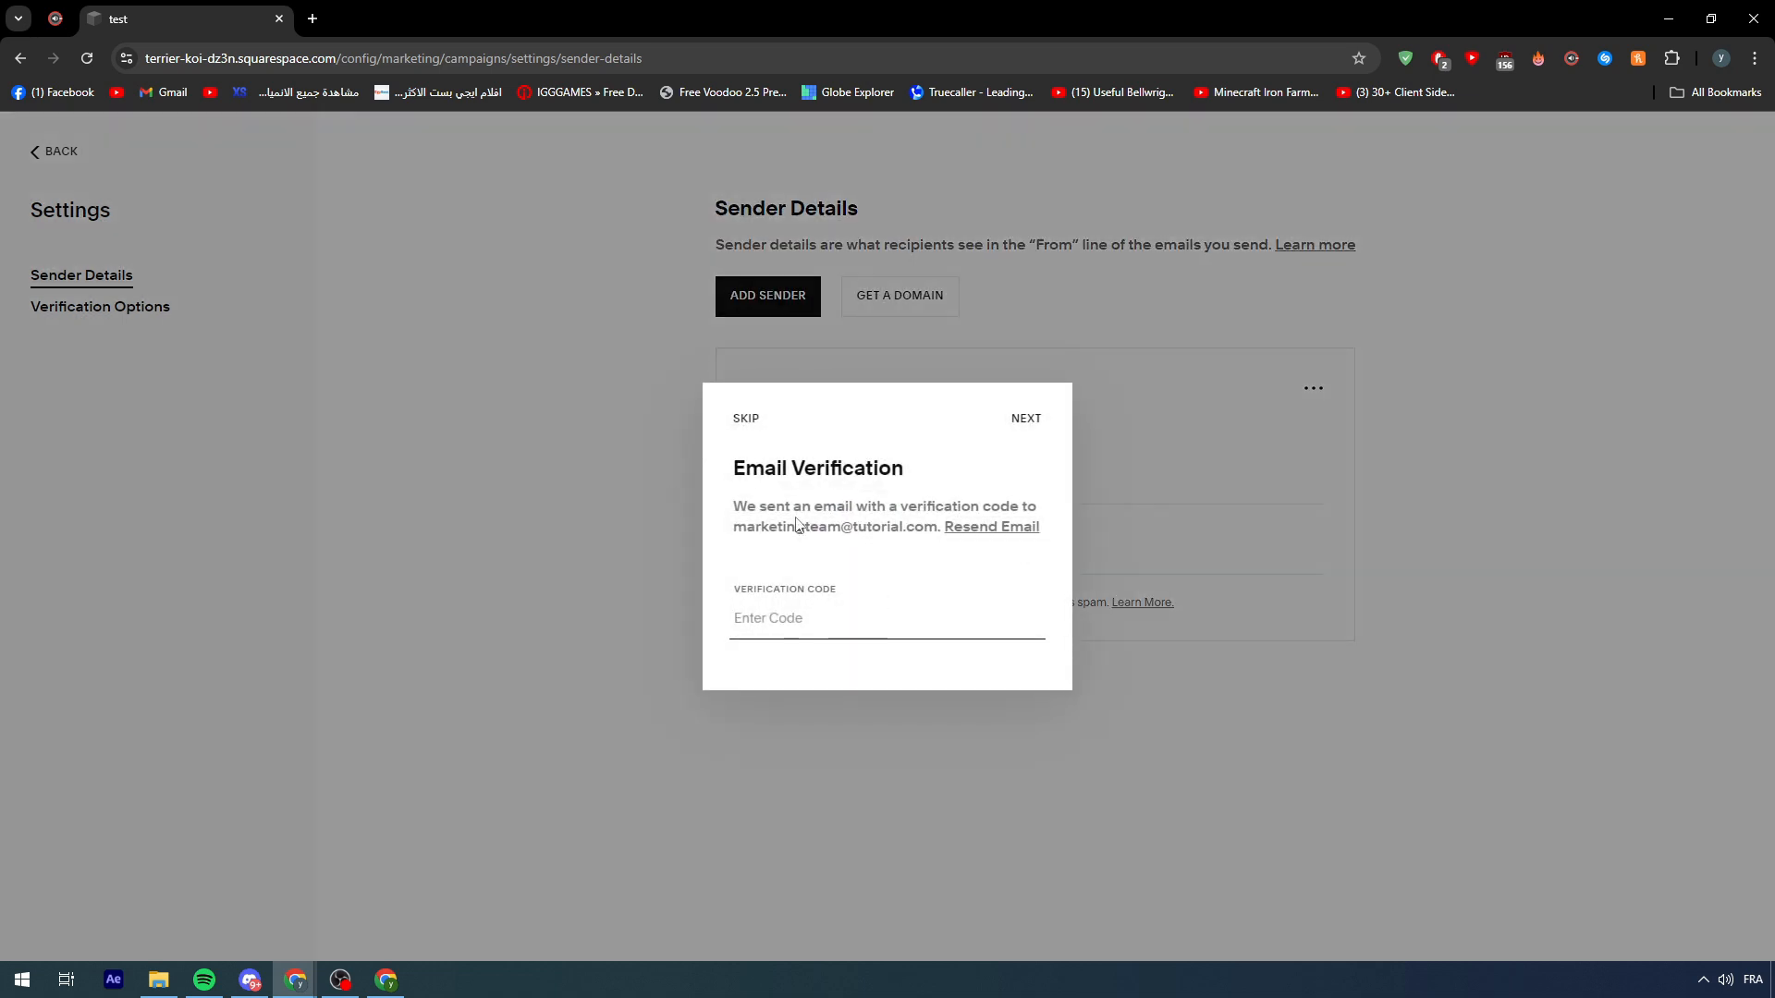
- Skip verifying the sender e-mail for now and dismiss the saved notice
{"action": "left_click_drag", "start_coordinate": [942, 506], "coordinate": [730, 532]}
{"action": "left_click", "coordinate": [922, 507]}
{"action": "left_click", "coordinate": [730, 532]}
{"action": "left_click", "coordinate": [742, 423]}
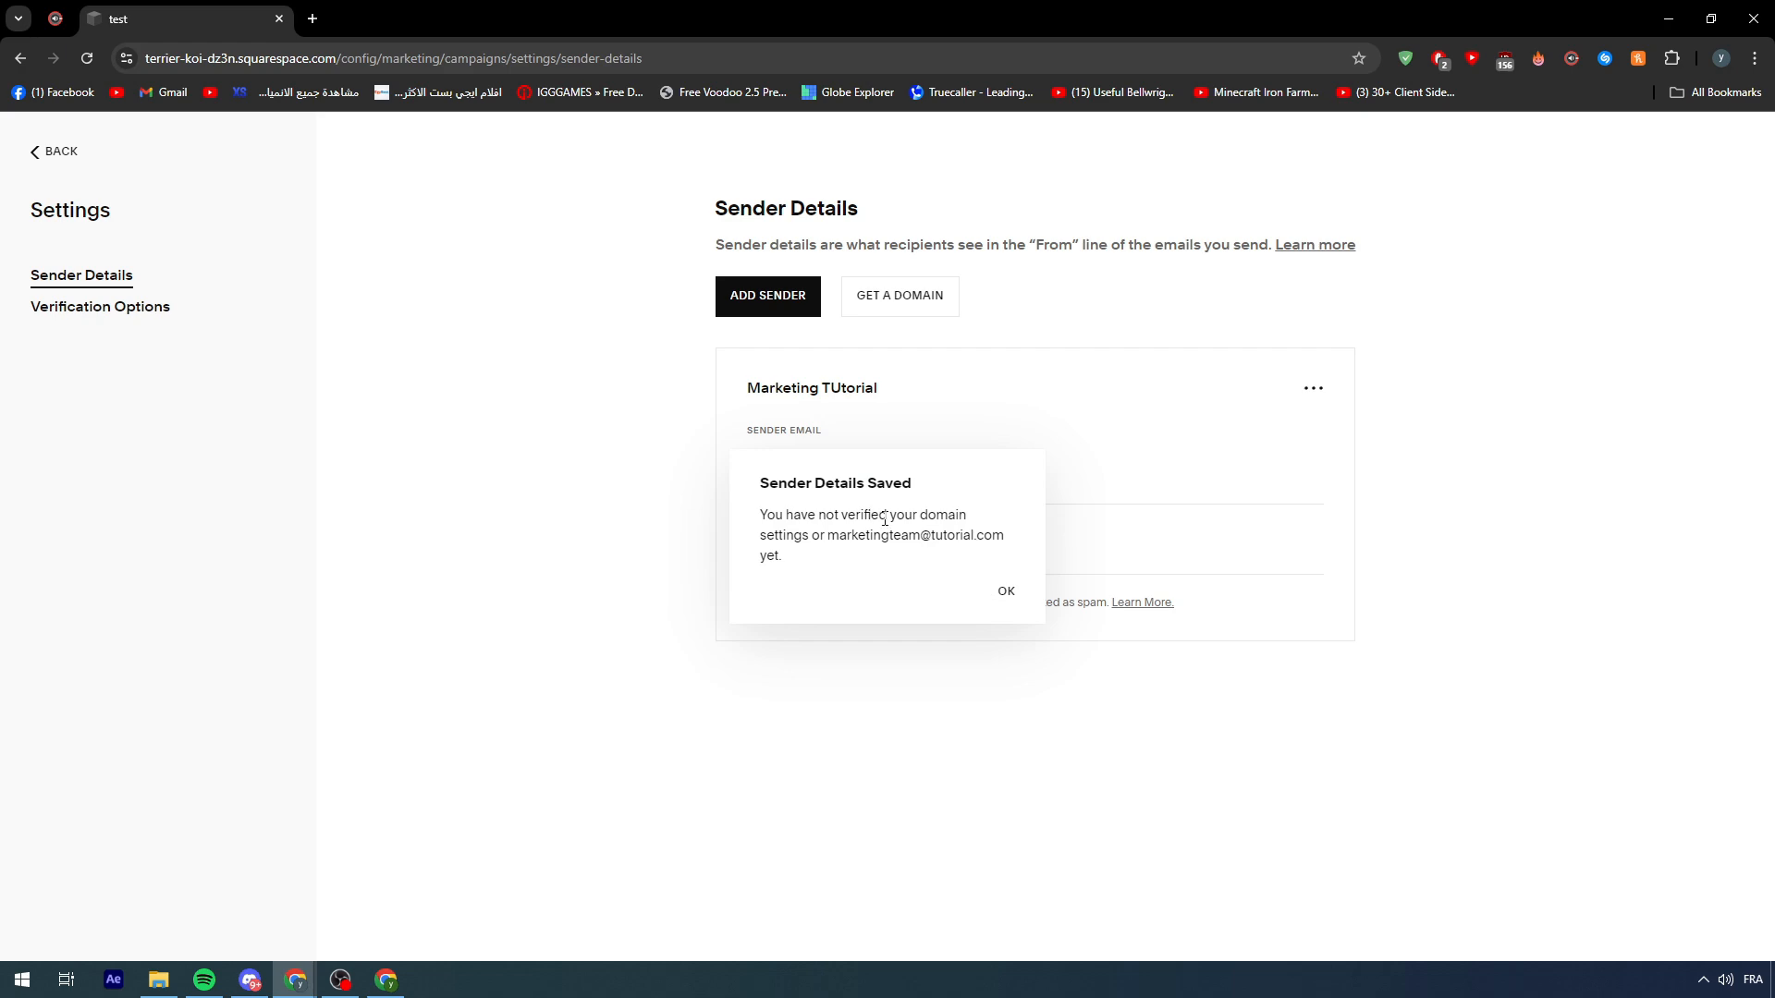
{"action": "left_click", "coordinate": [1005, 591]}
{"action": "left_click", "coordinate": [42, 151]}
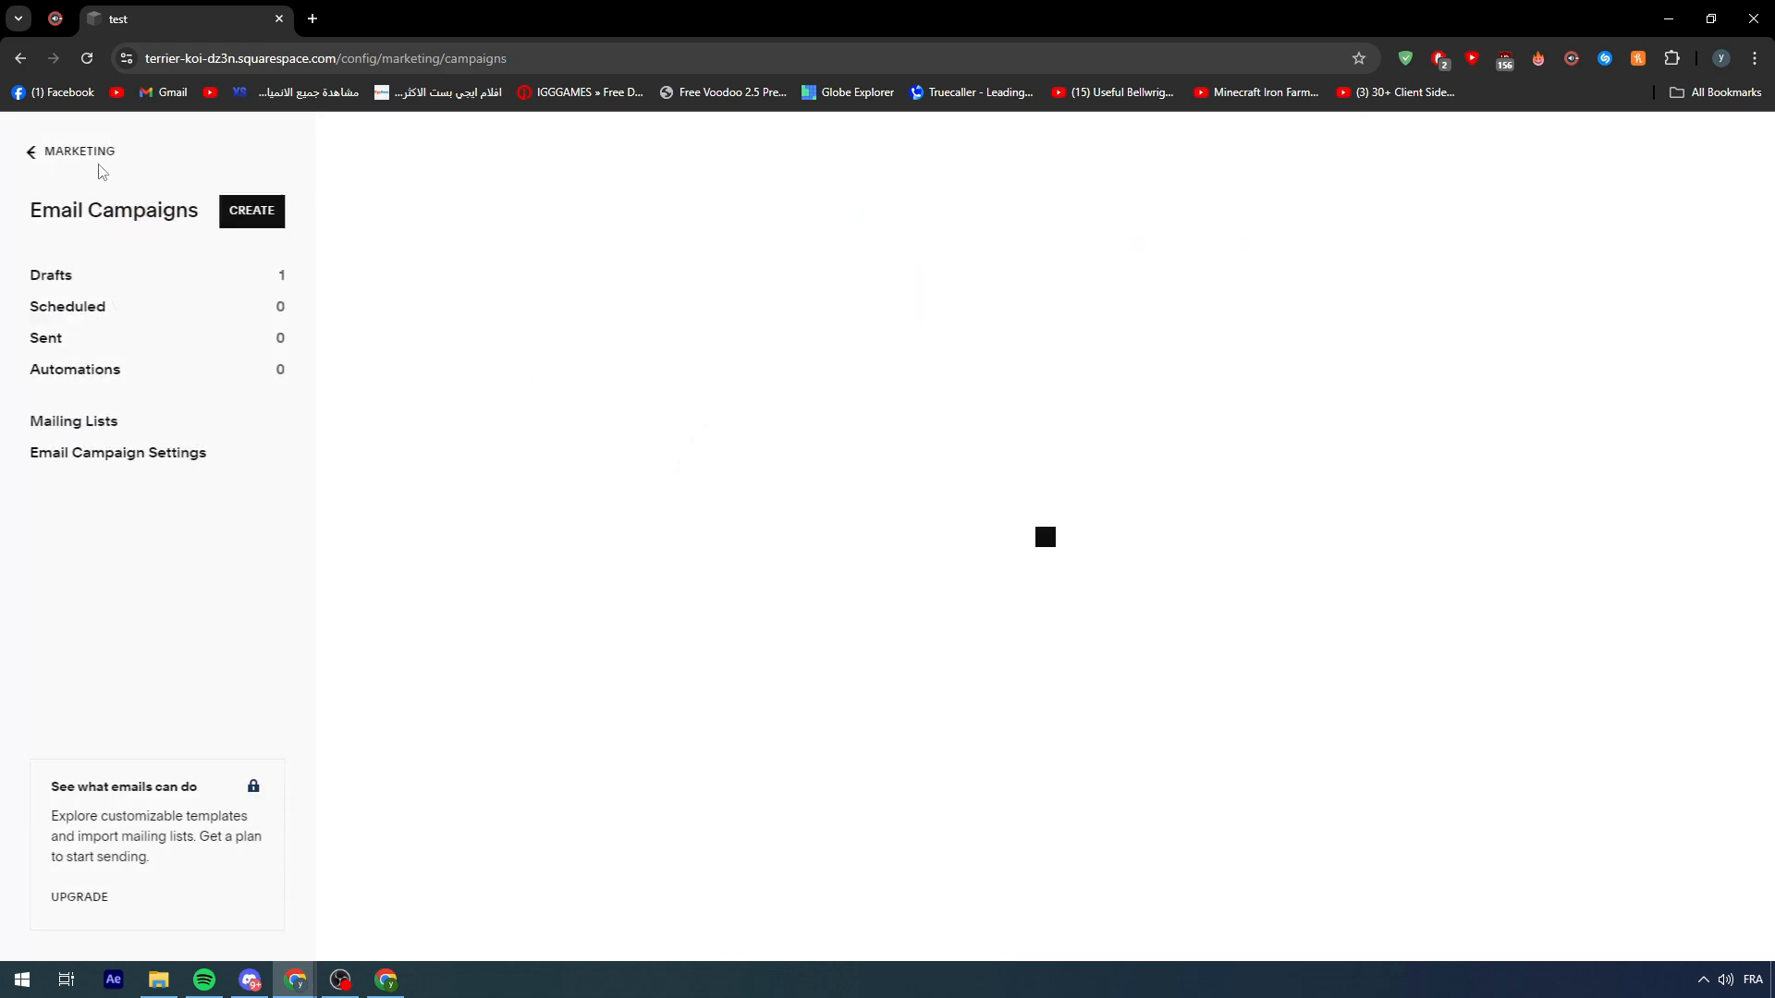
{"action": "left_click", "coordinate": [266, 219]}
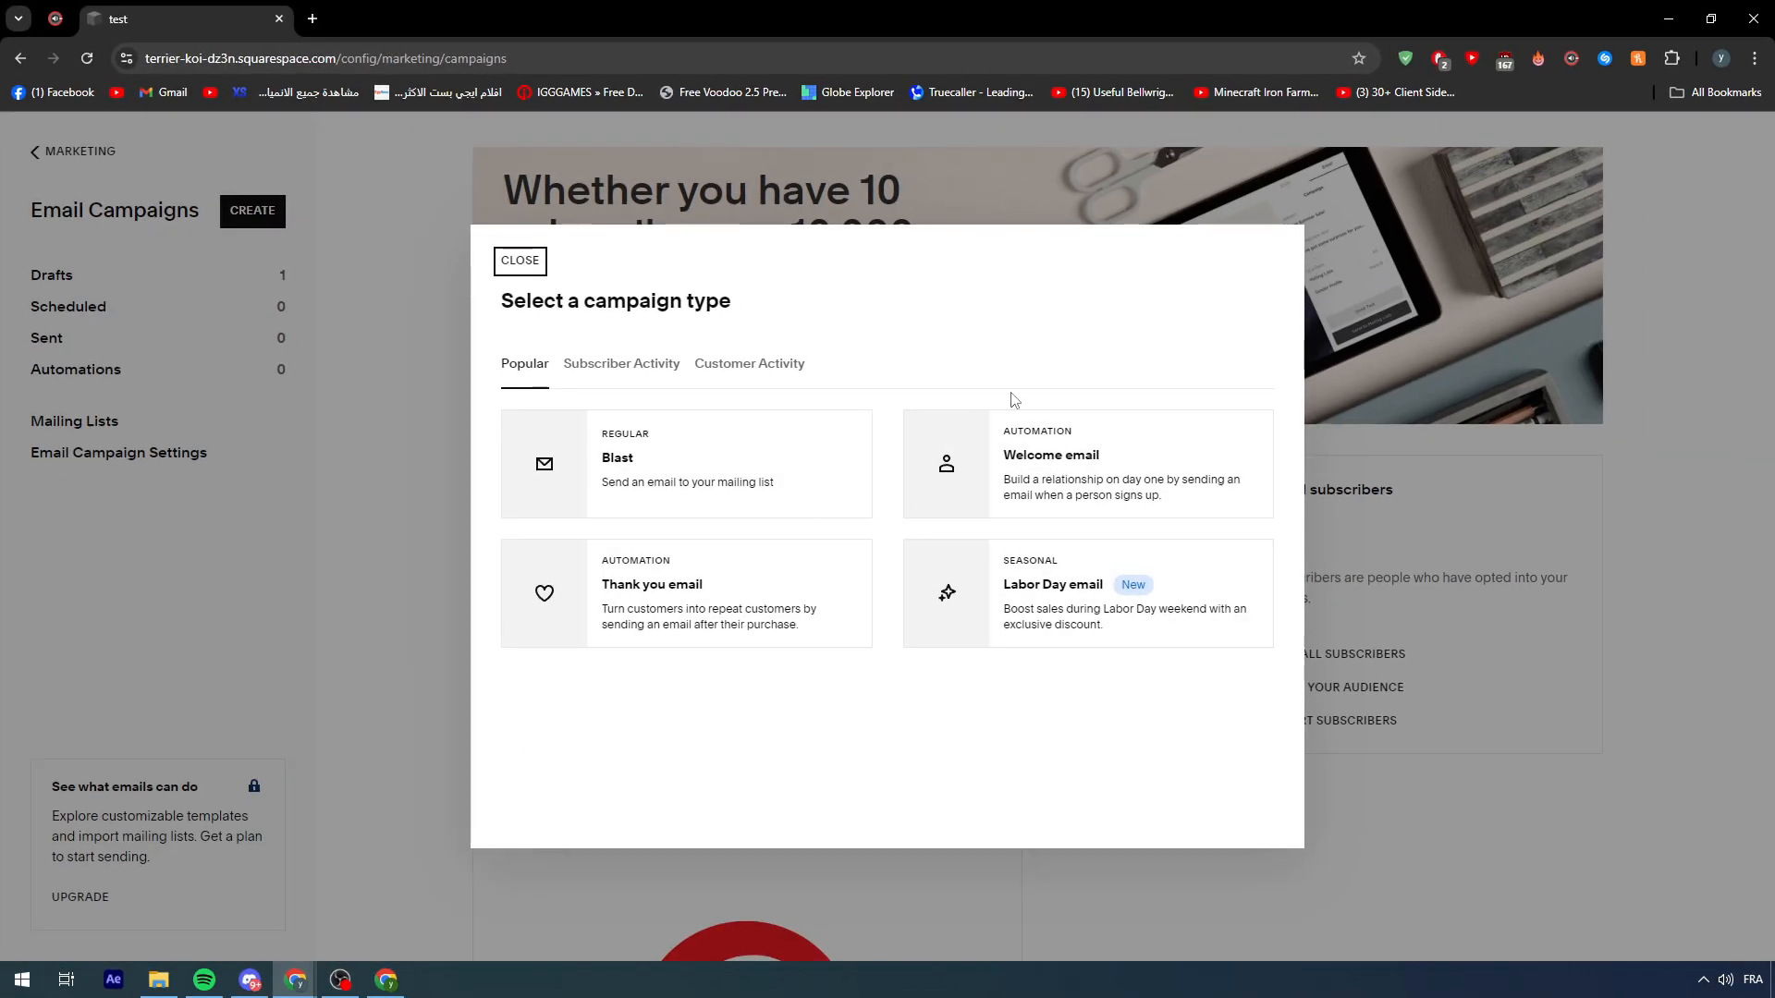
{"action": "left_click", "coordinate": [1410, 270]}
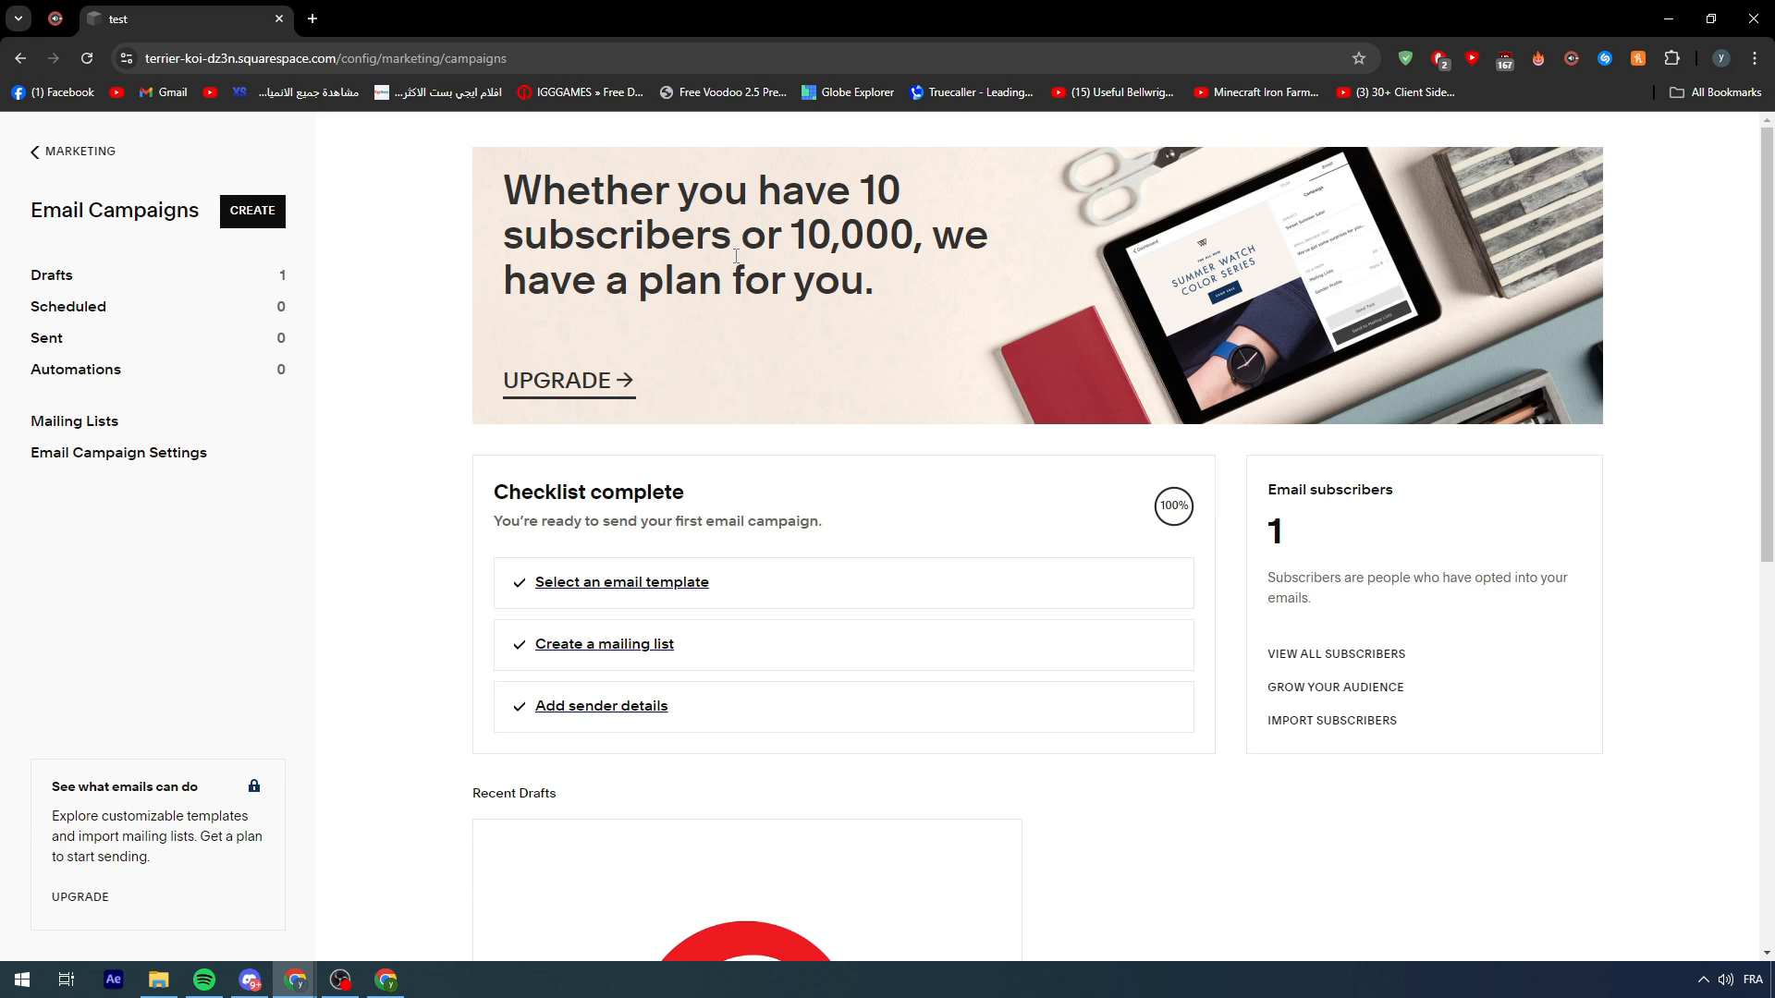